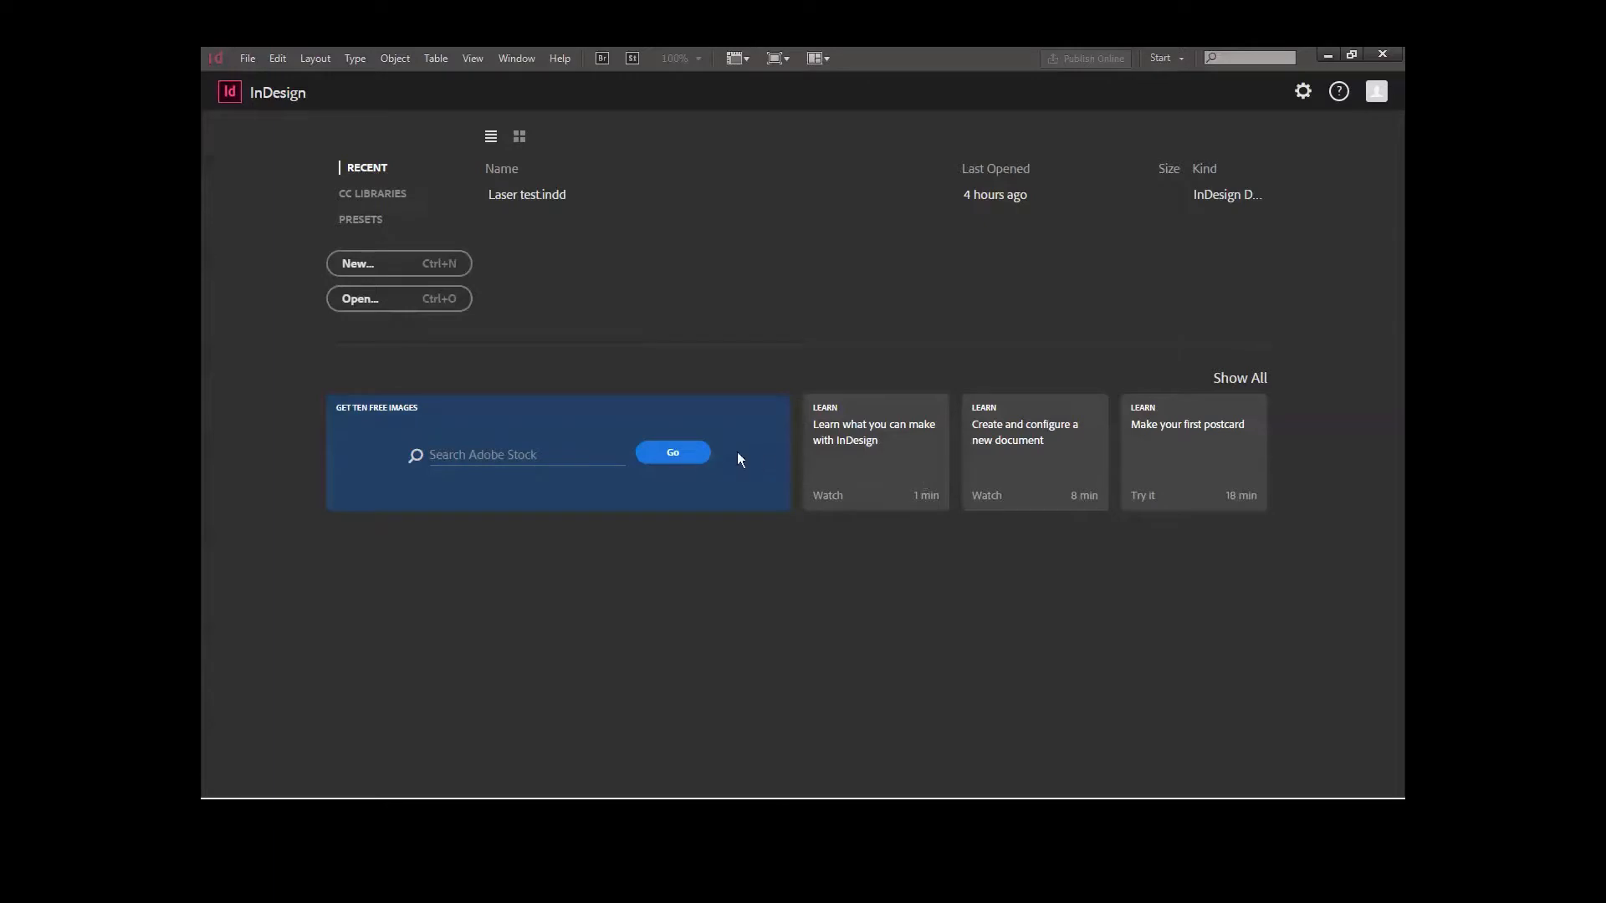
- Set both the horizontal and vertical ruler units to inches in the Units & Increments preferences
click(248, 61)
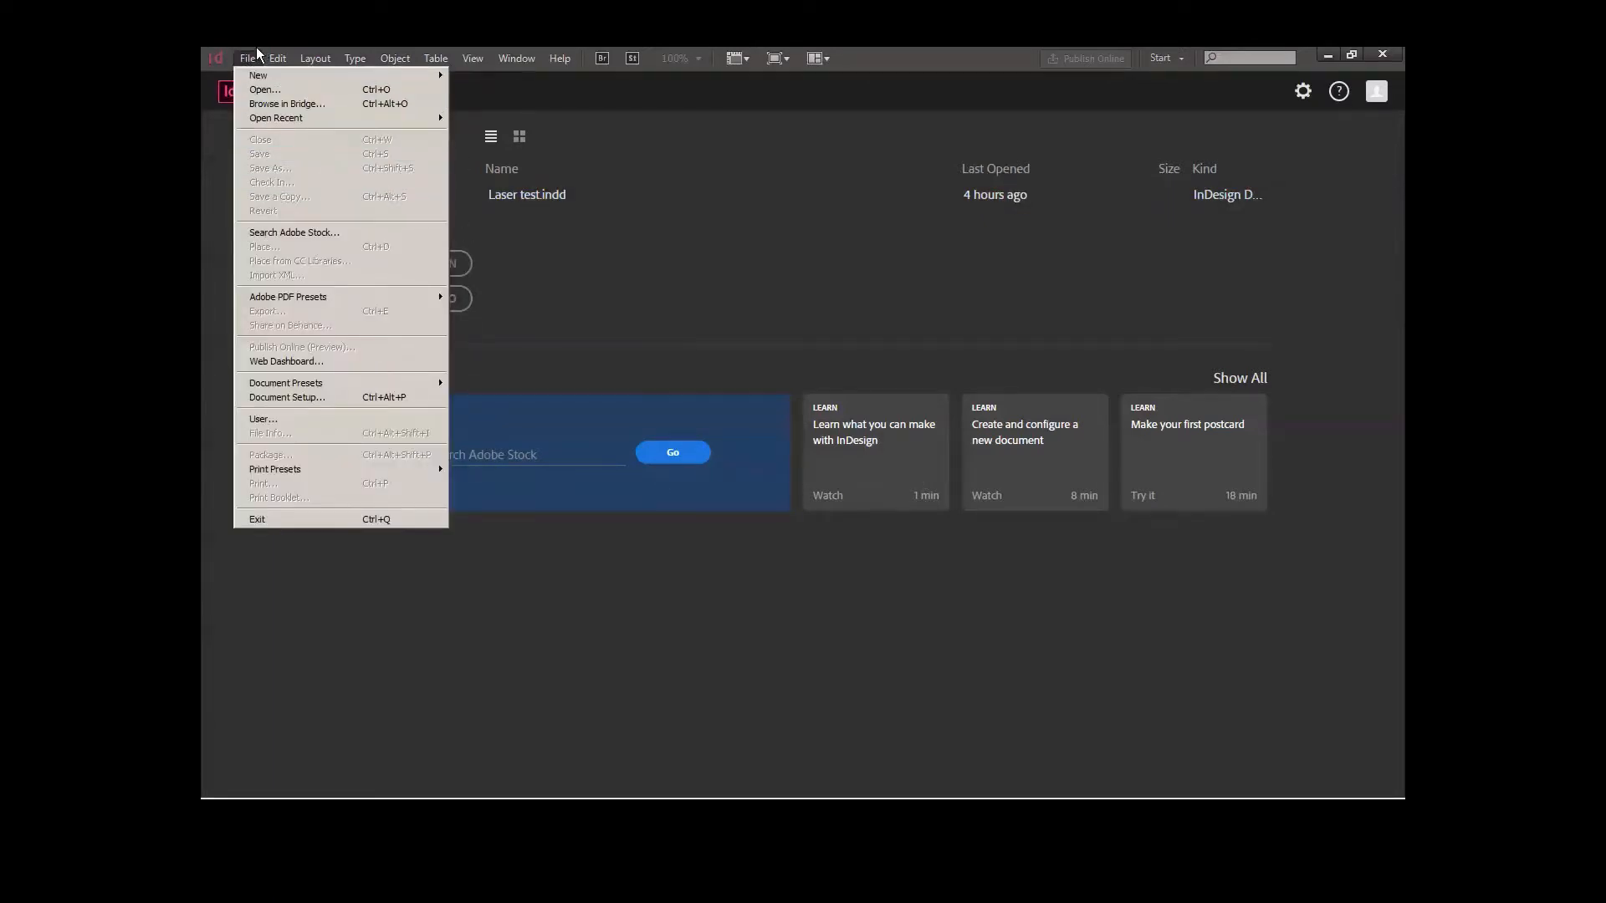
mouse_move(274, 64)
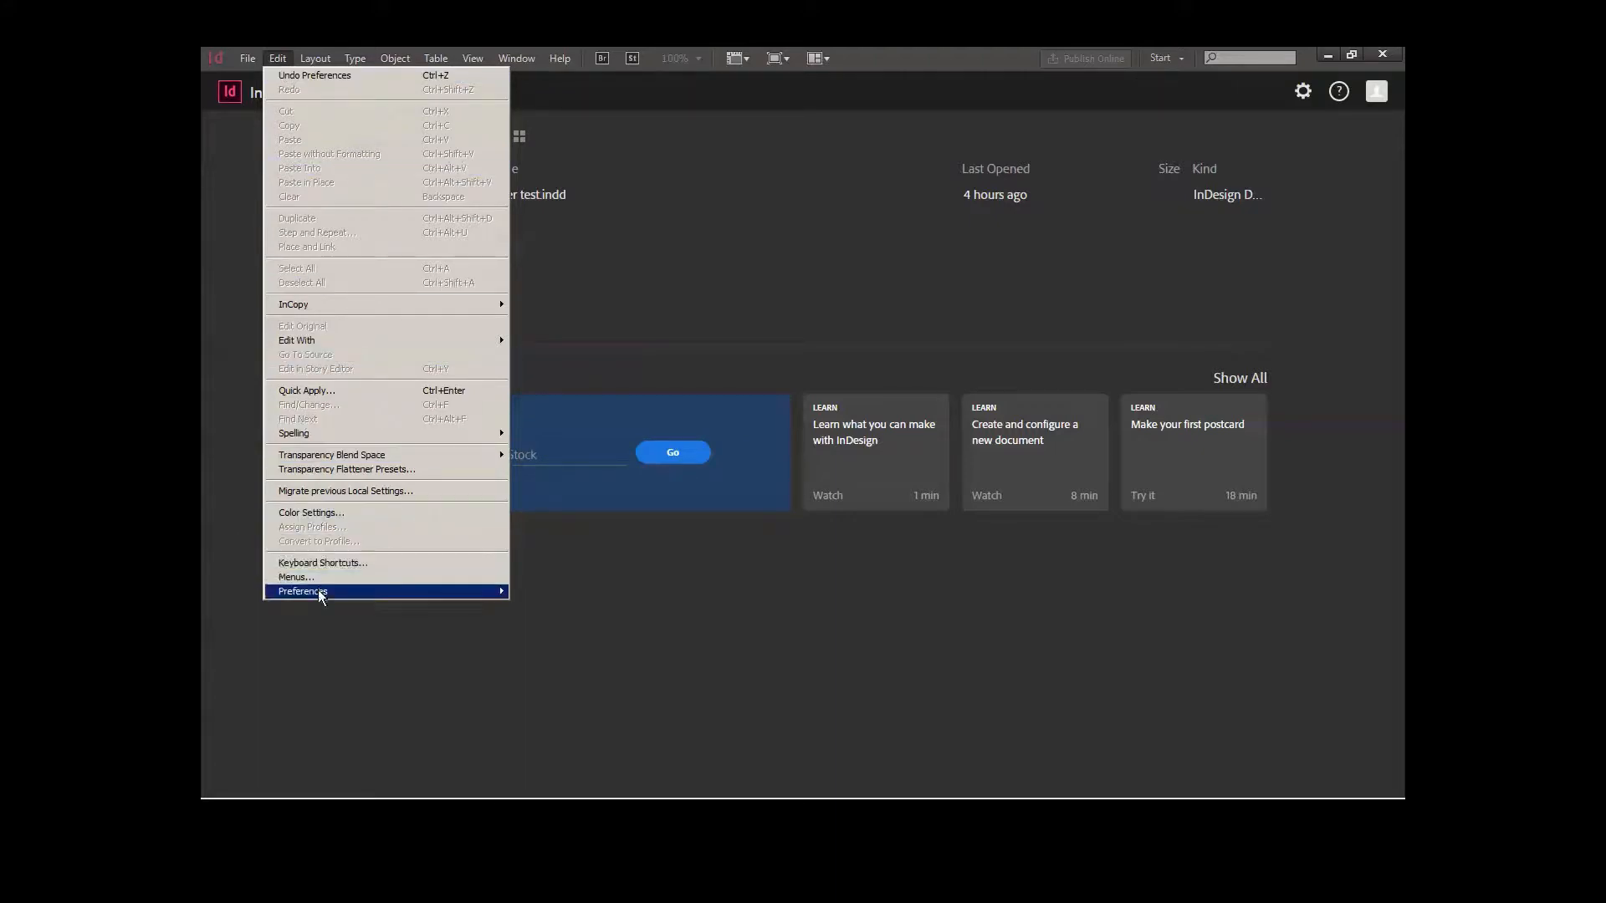
mouse_move(364, 596)
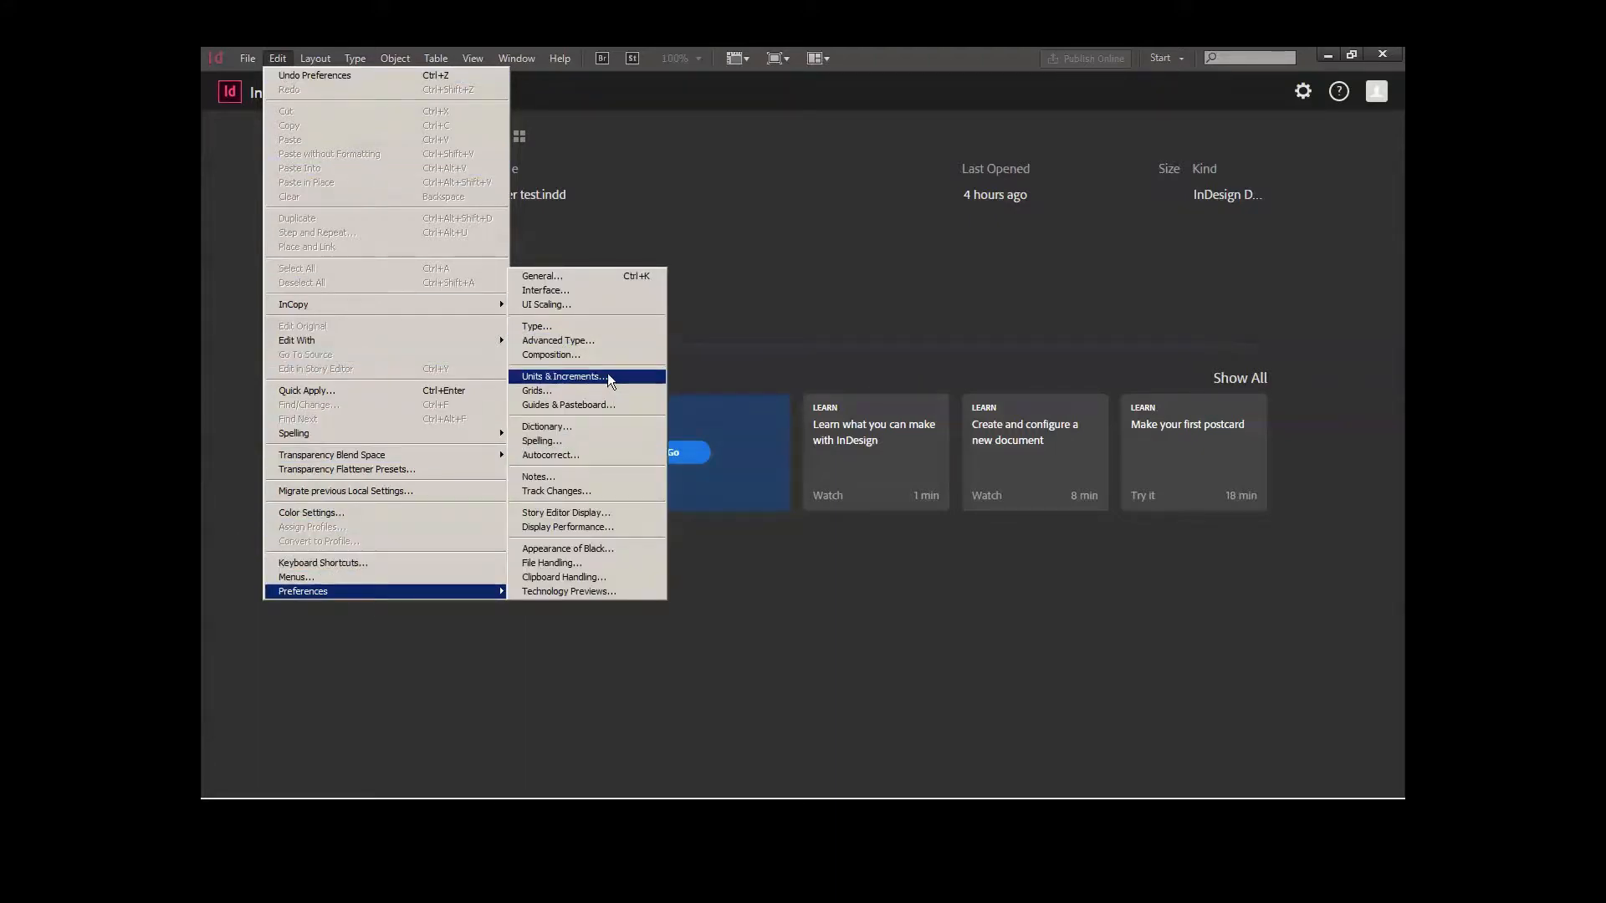
click(583, 378)
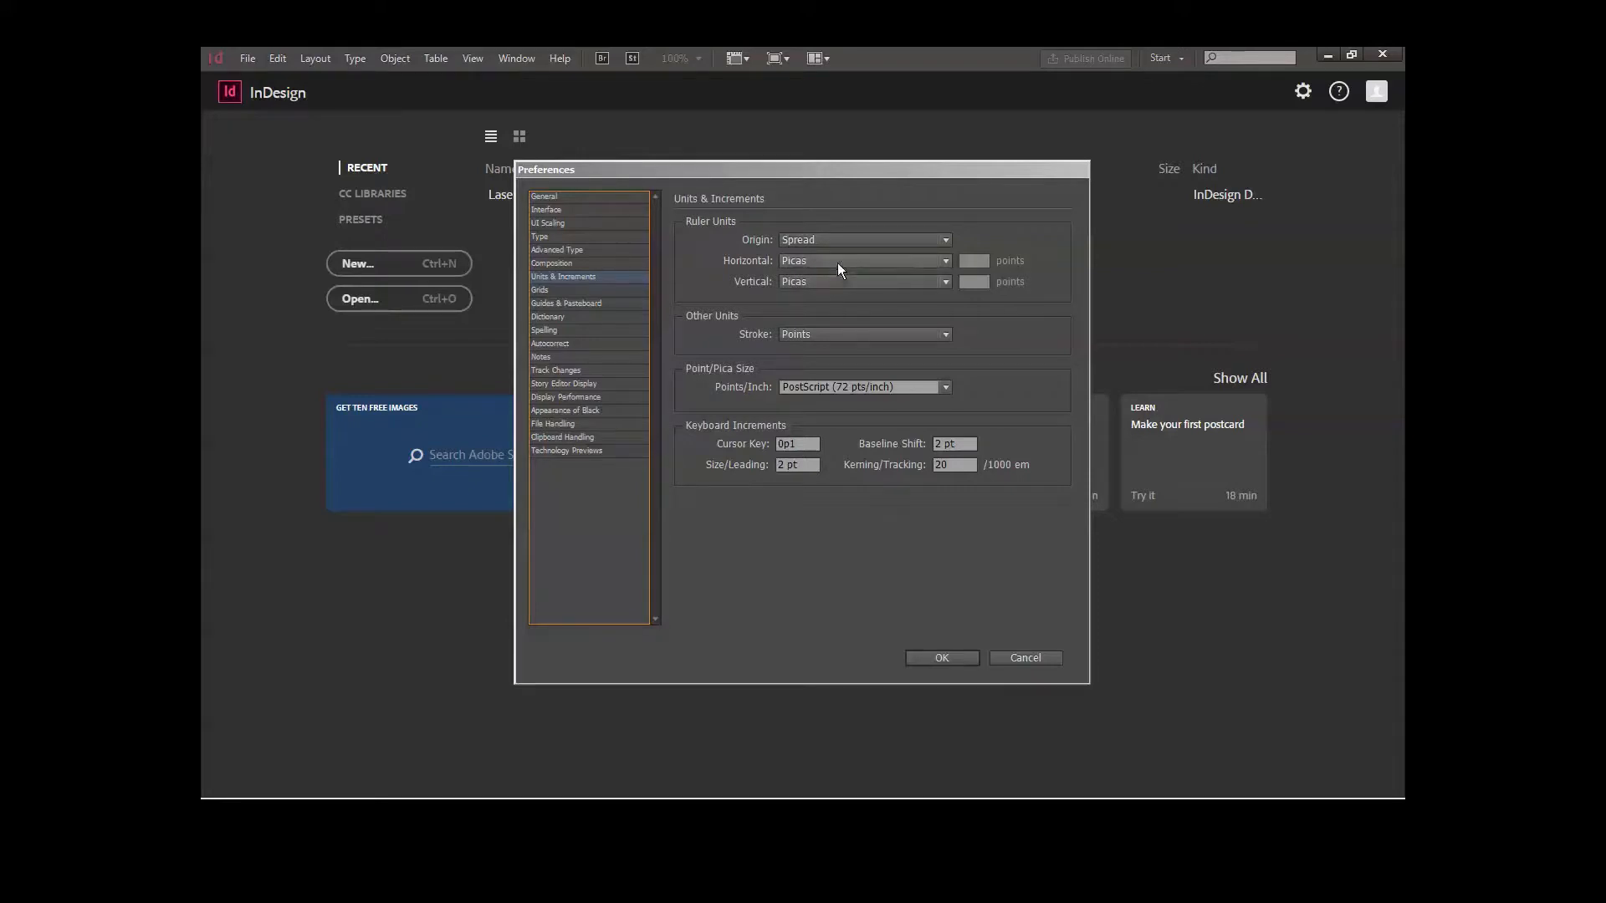
click(945, 262)
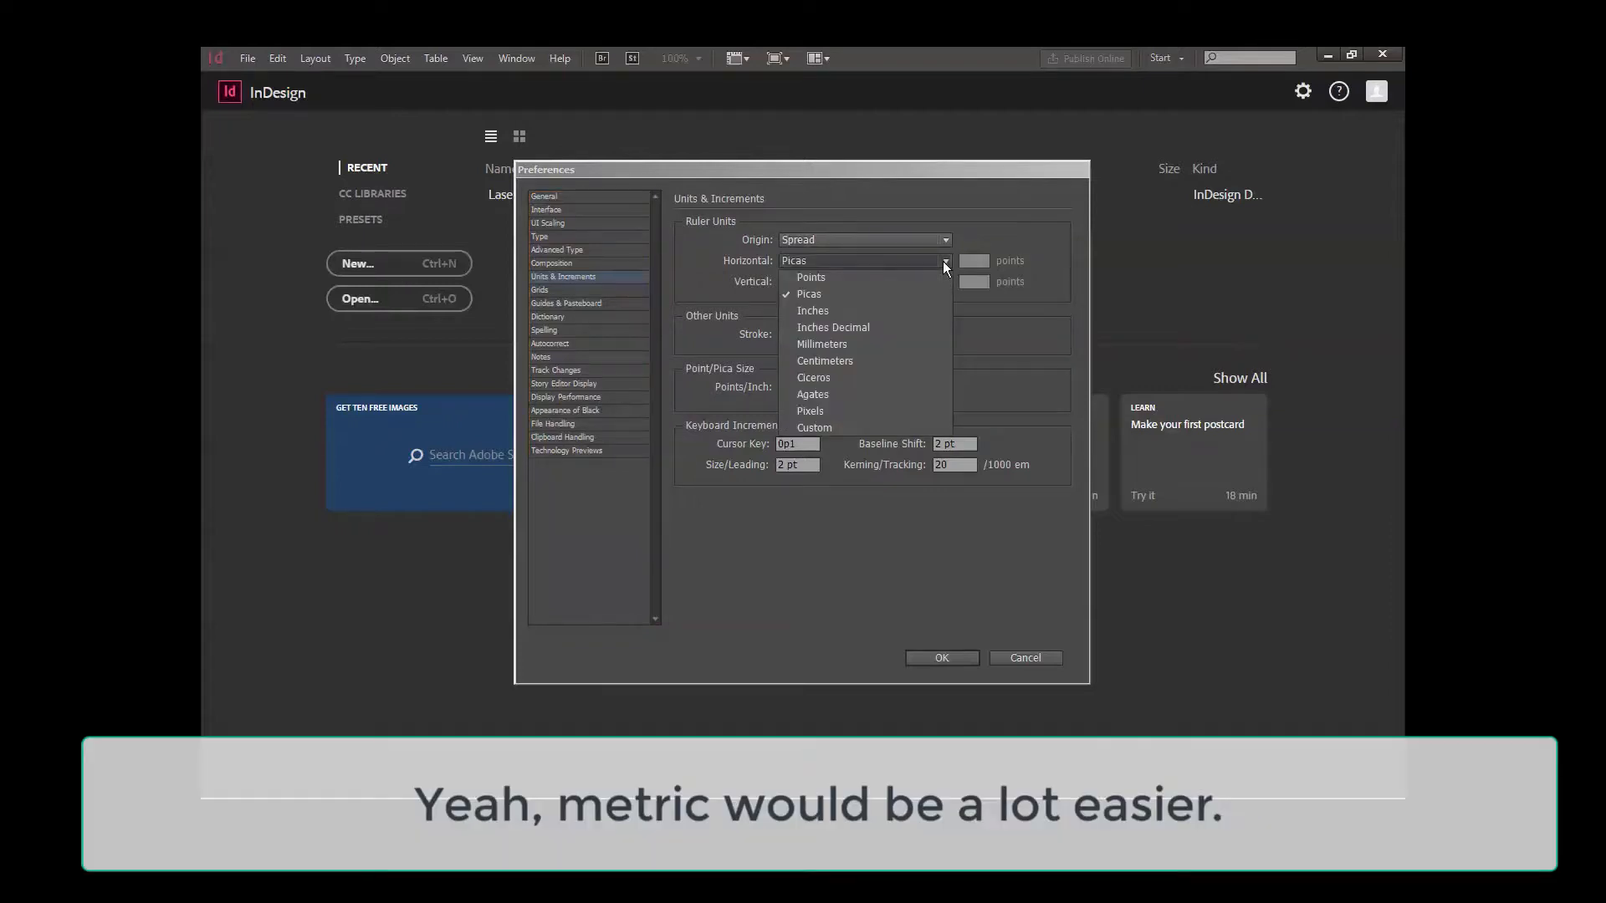
click(814, 311)
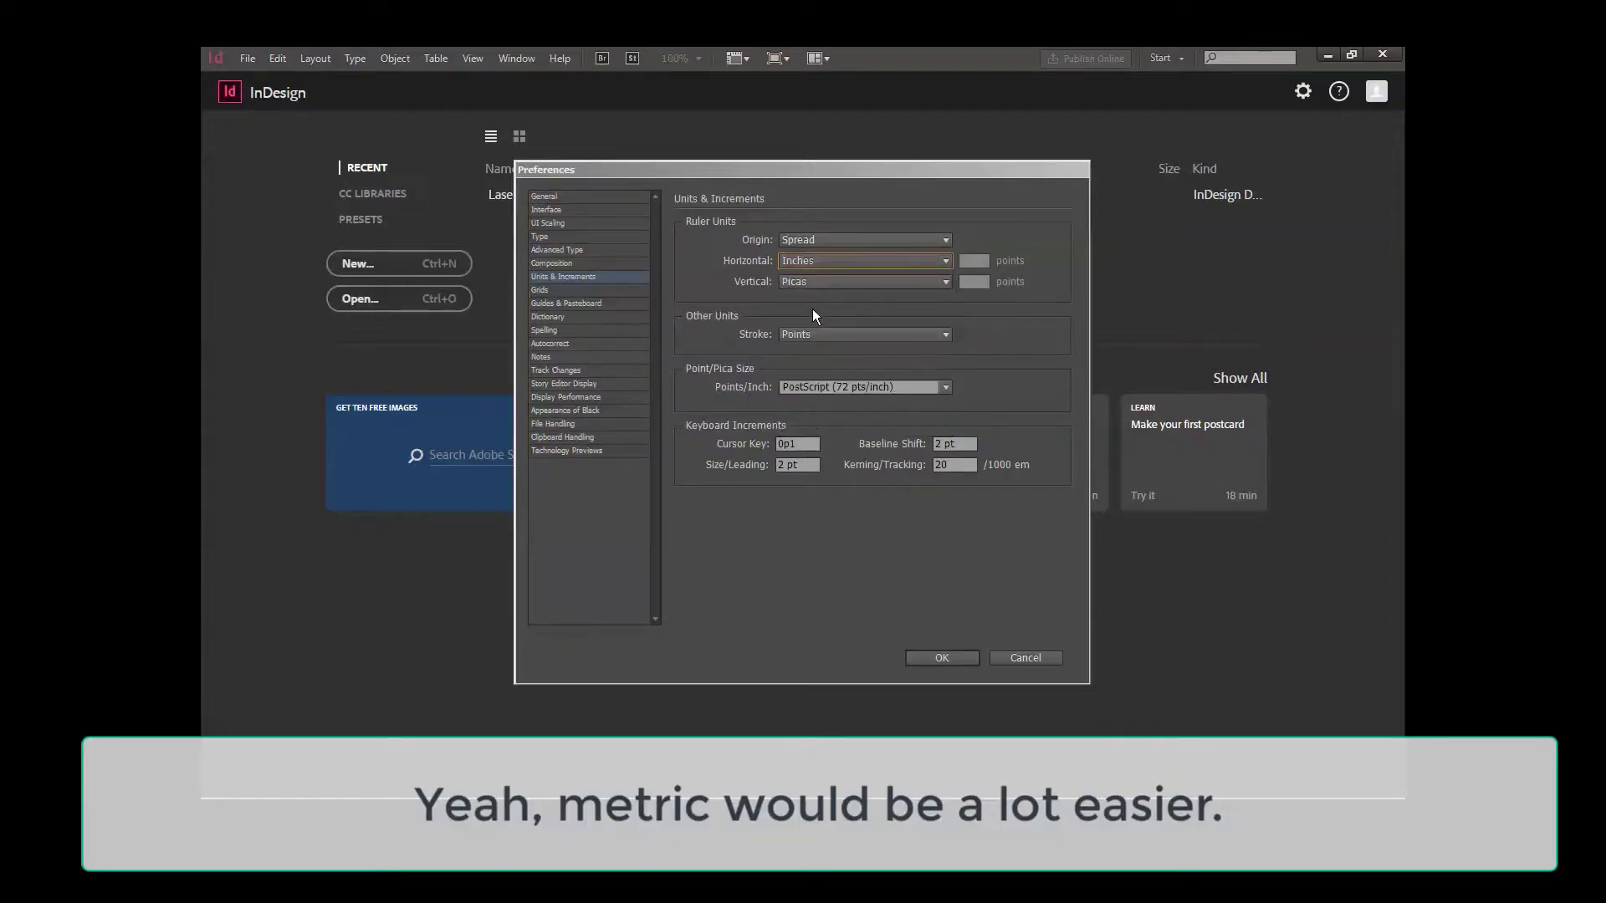
click(805, 281)
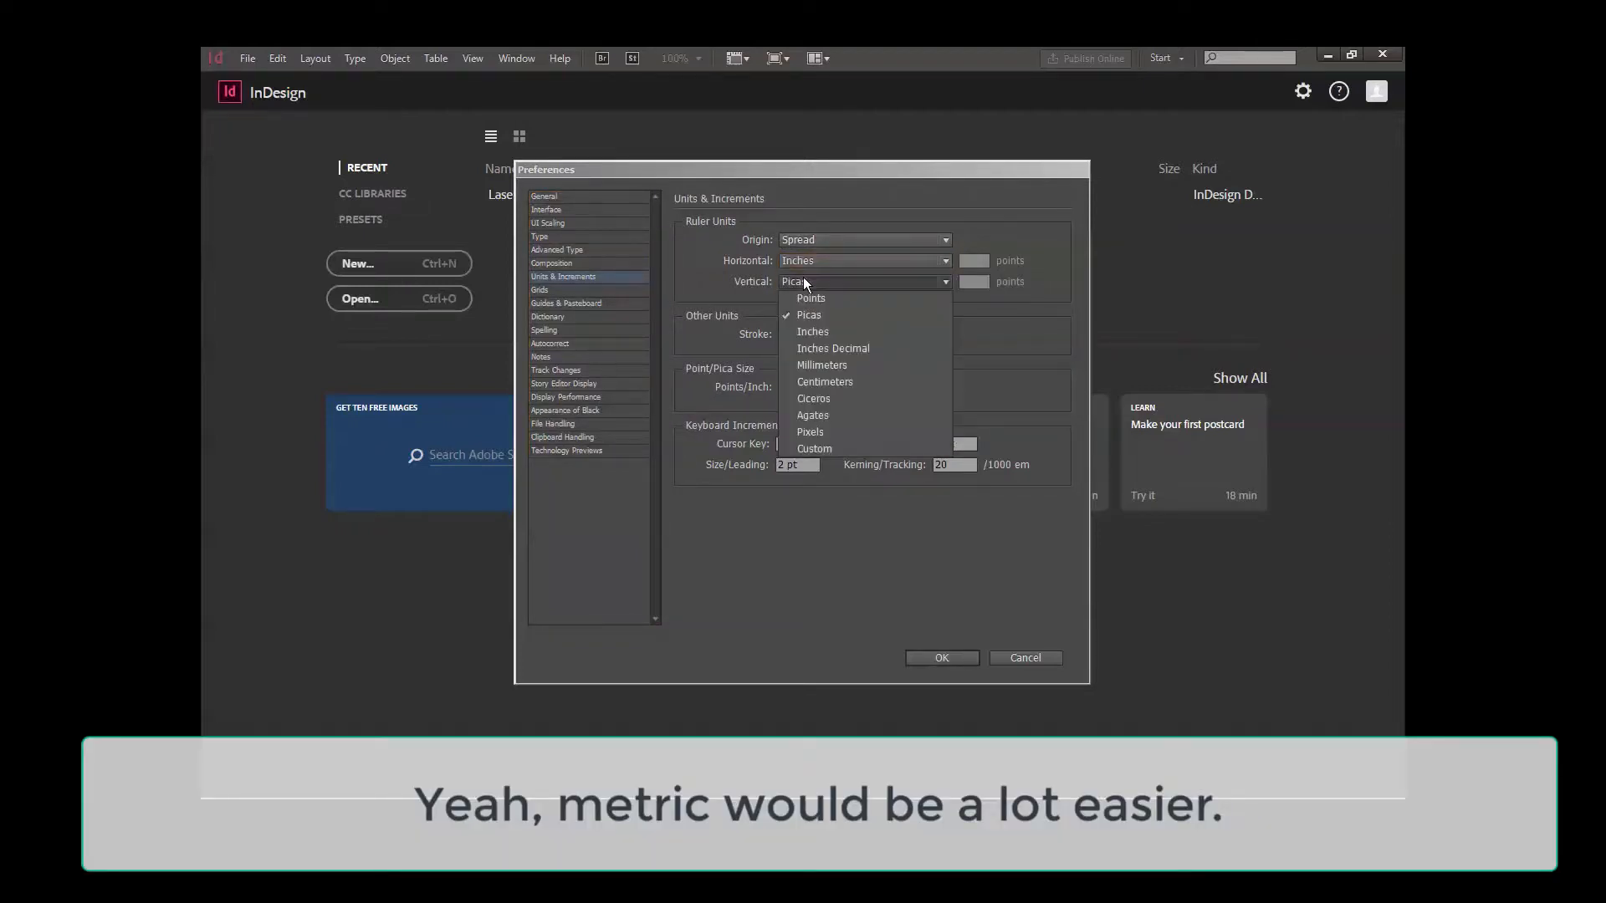
click(805, 330)
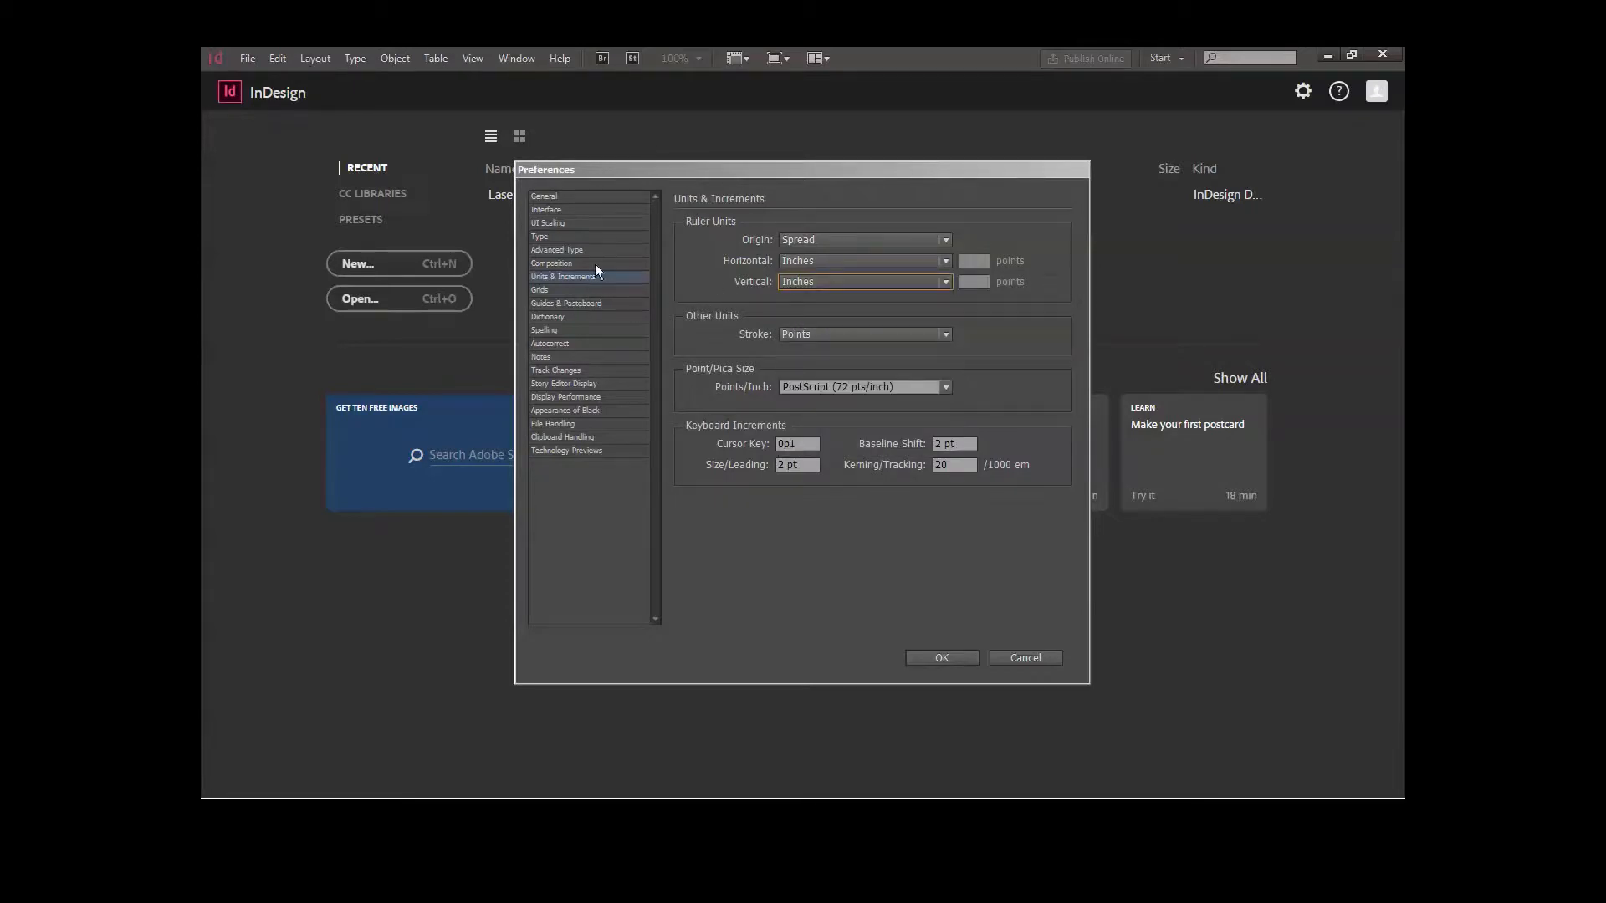
click(933, 657)
- Create a new print document with a custom page size of 36 in wide by 24 in high
click(384, 266)
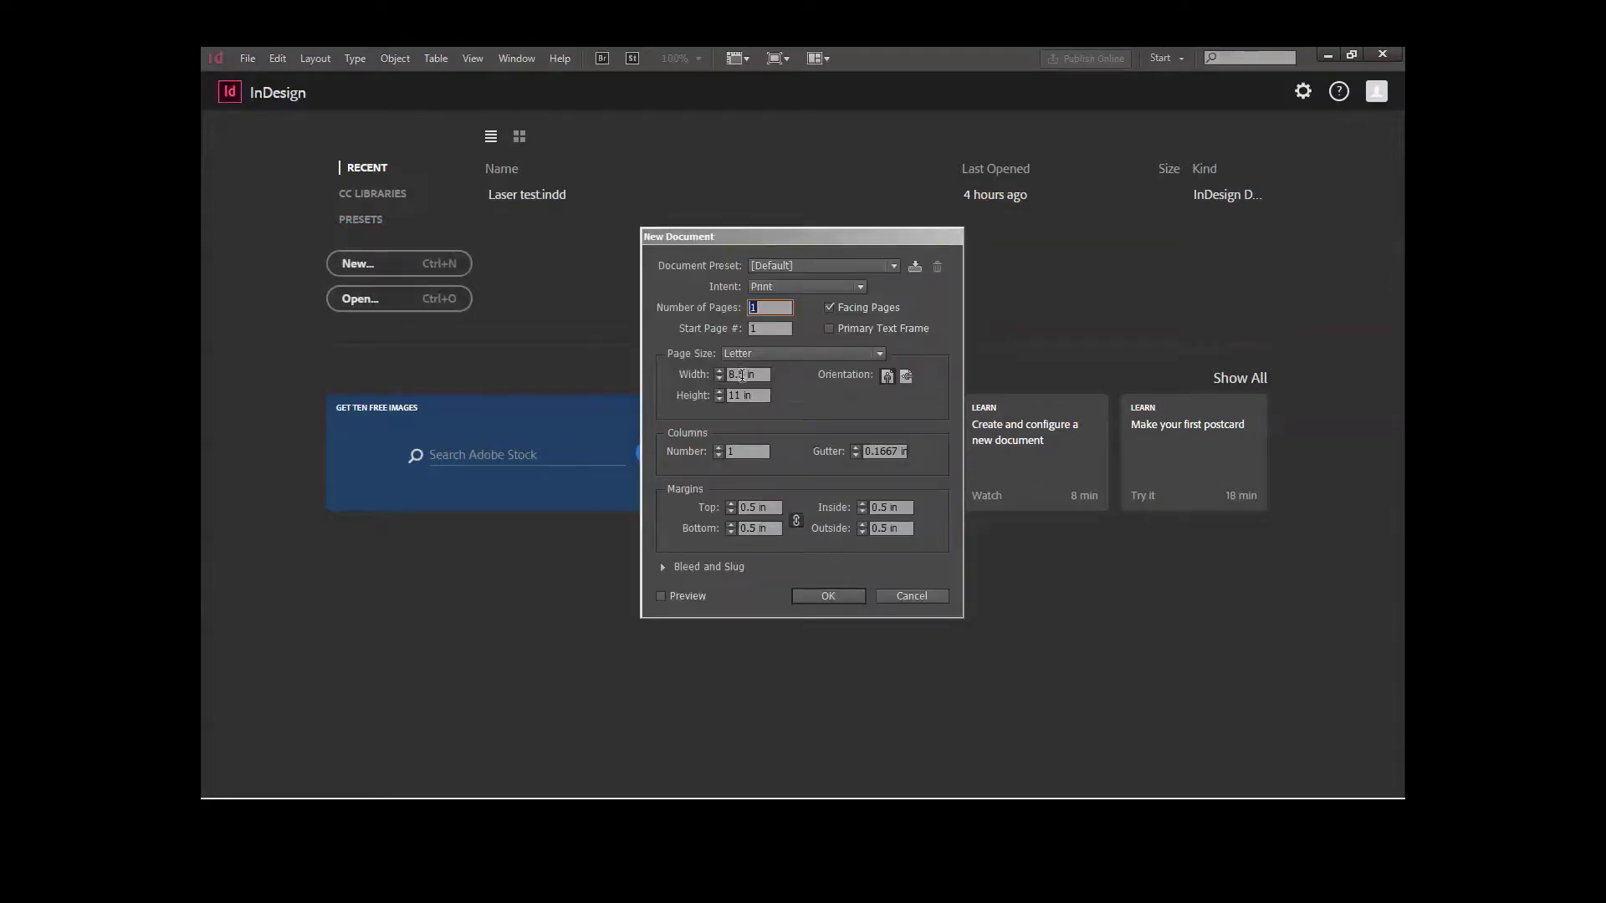
drag(742, 376, 727, 374)
text(36)
key(Tab)
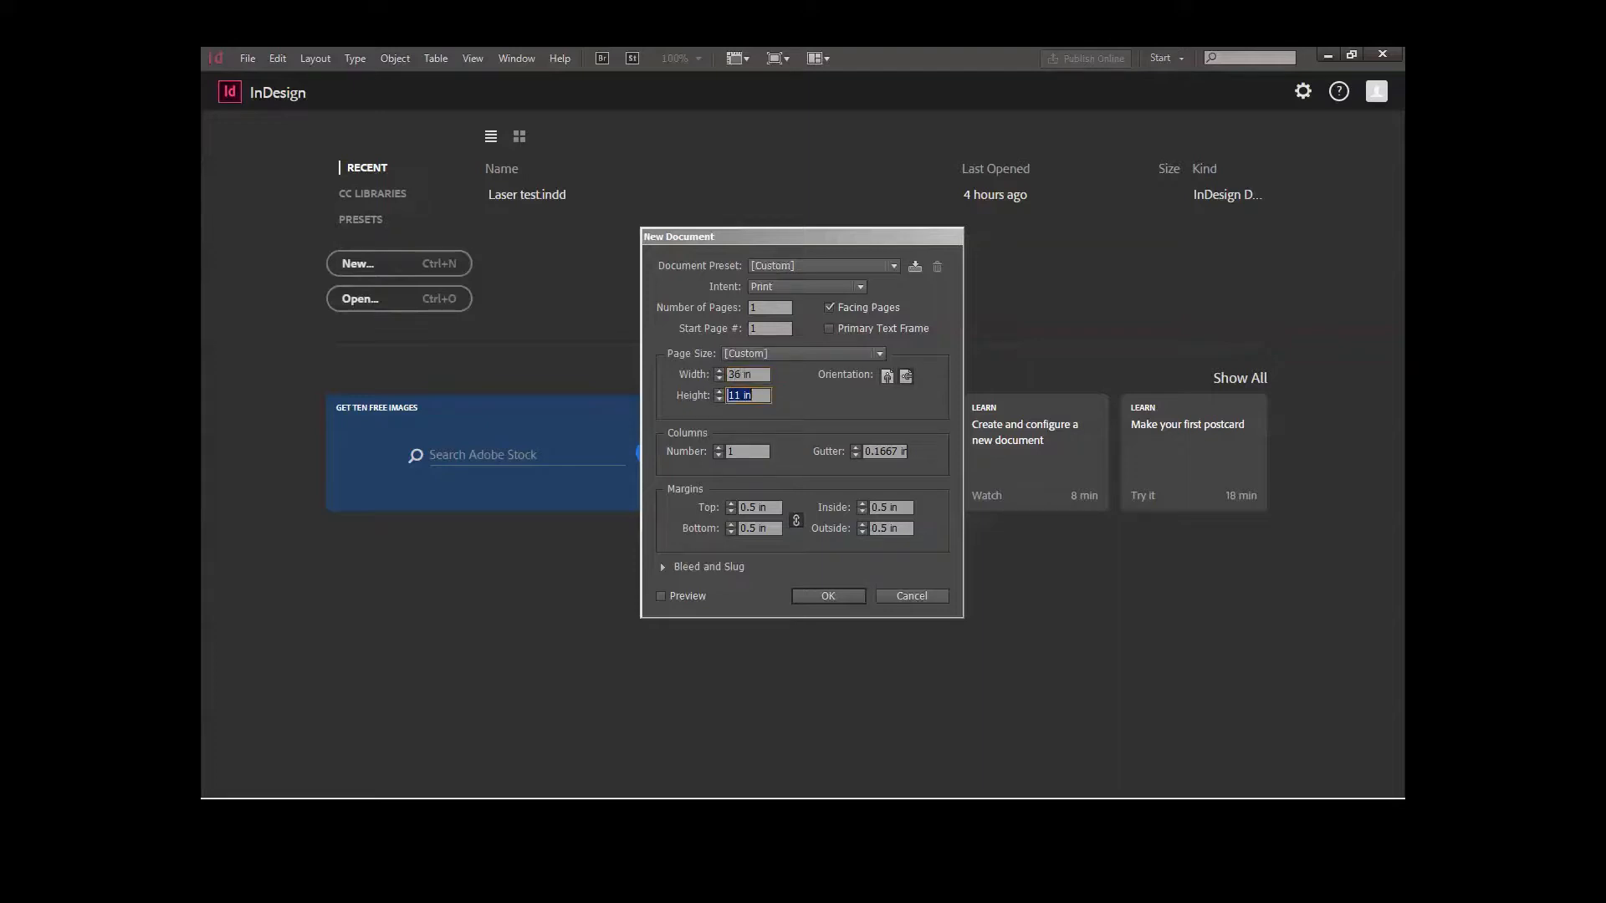
text(24)
click(743, 375)
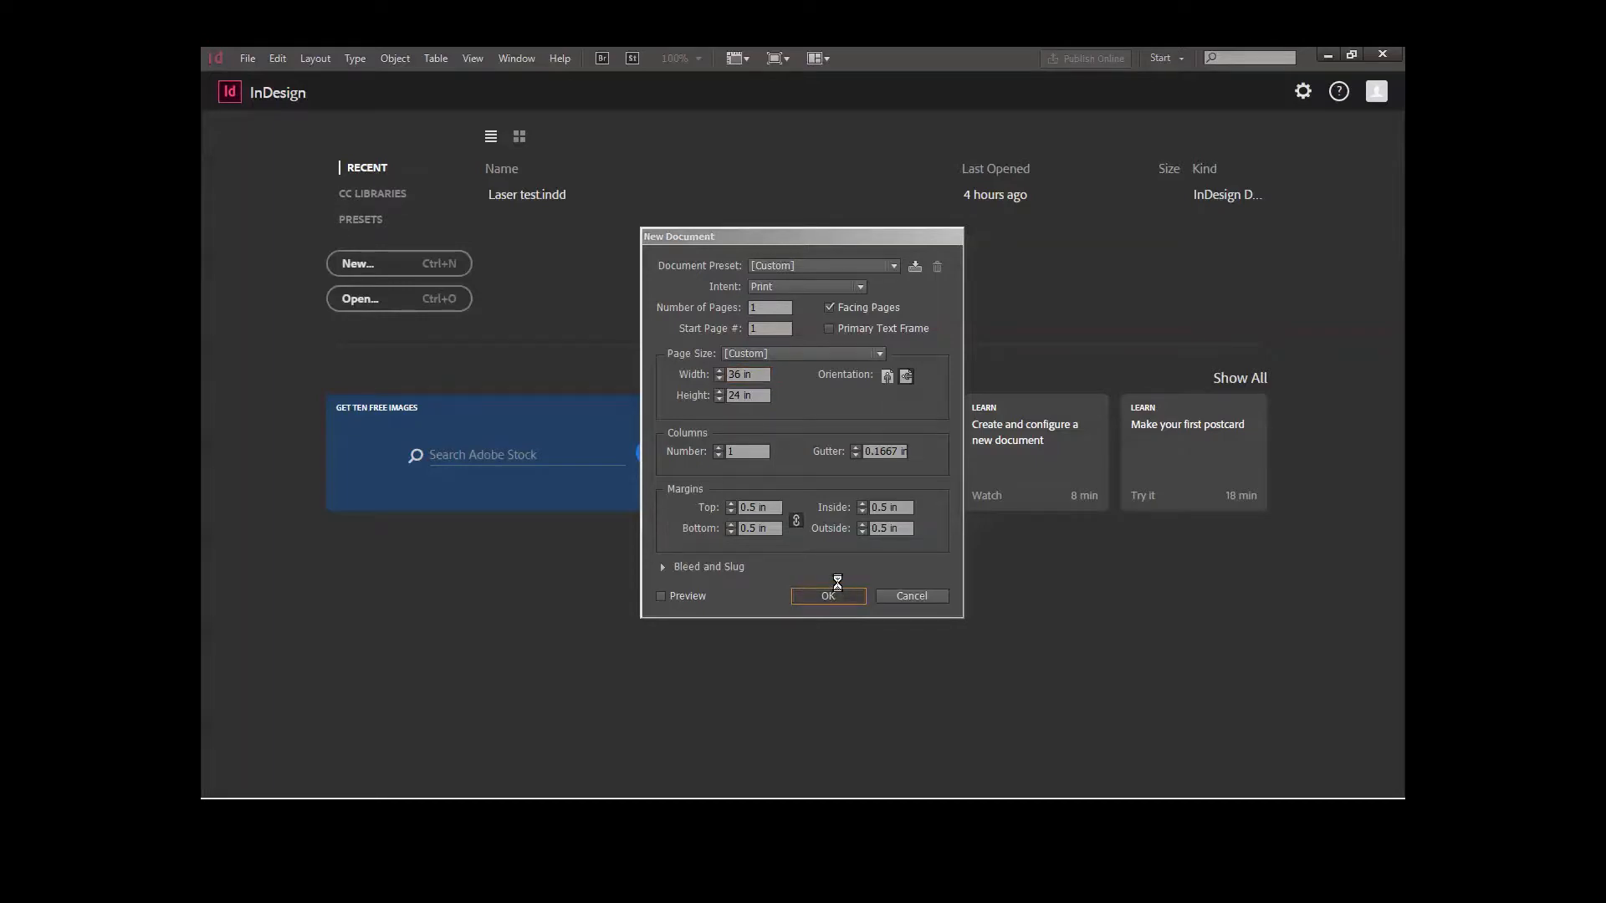
click(833, 591)
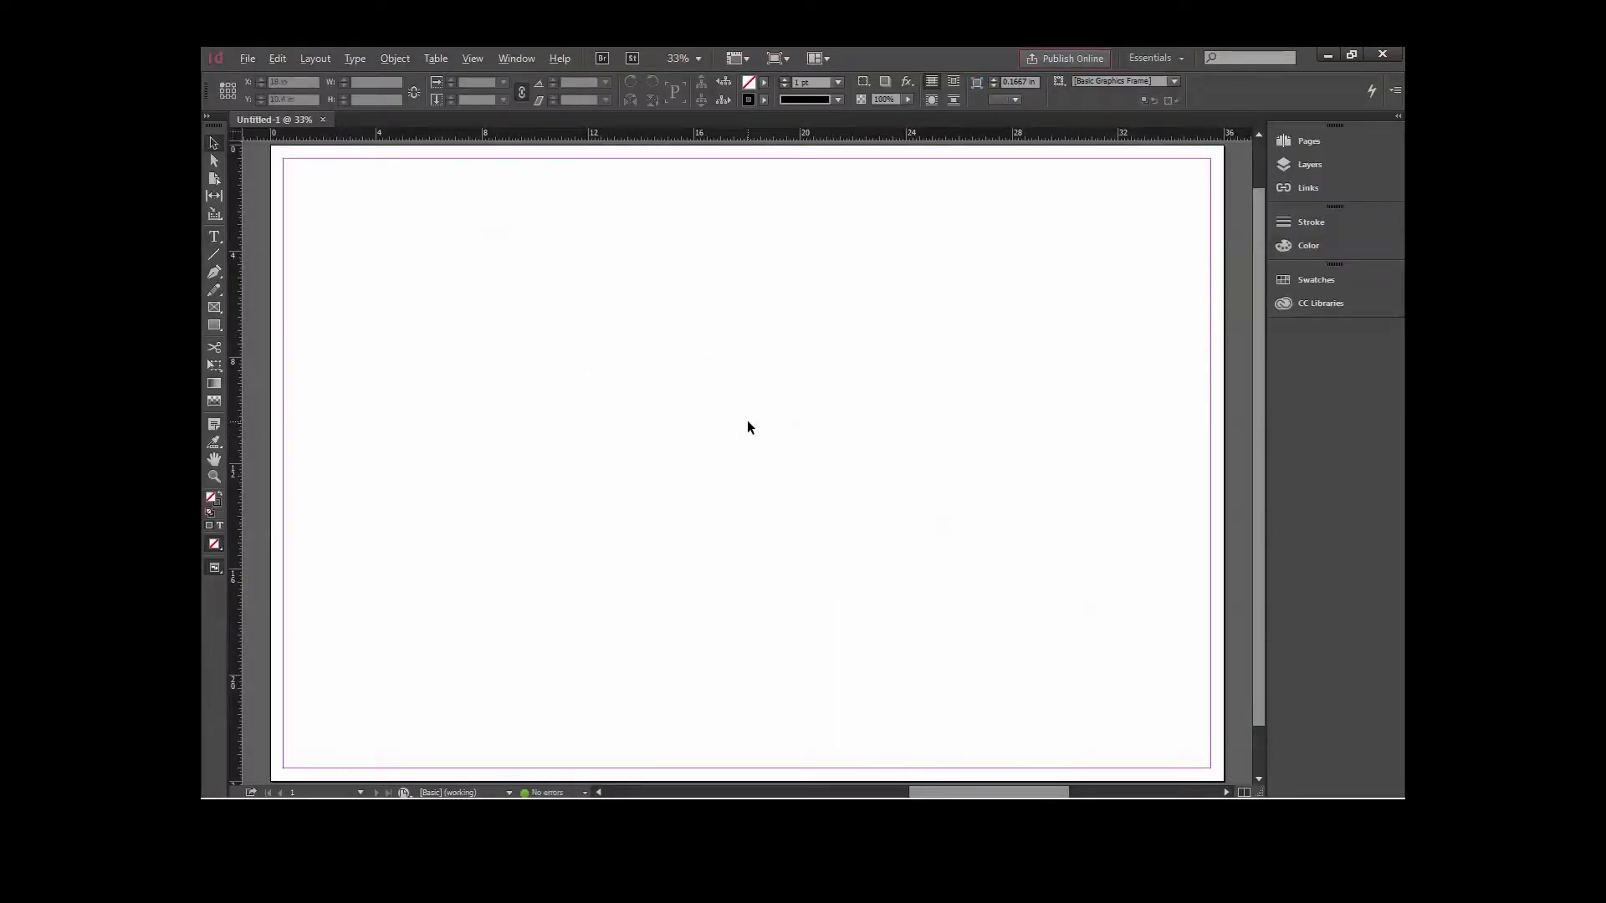
key(ctrl+minus)
key(alt)
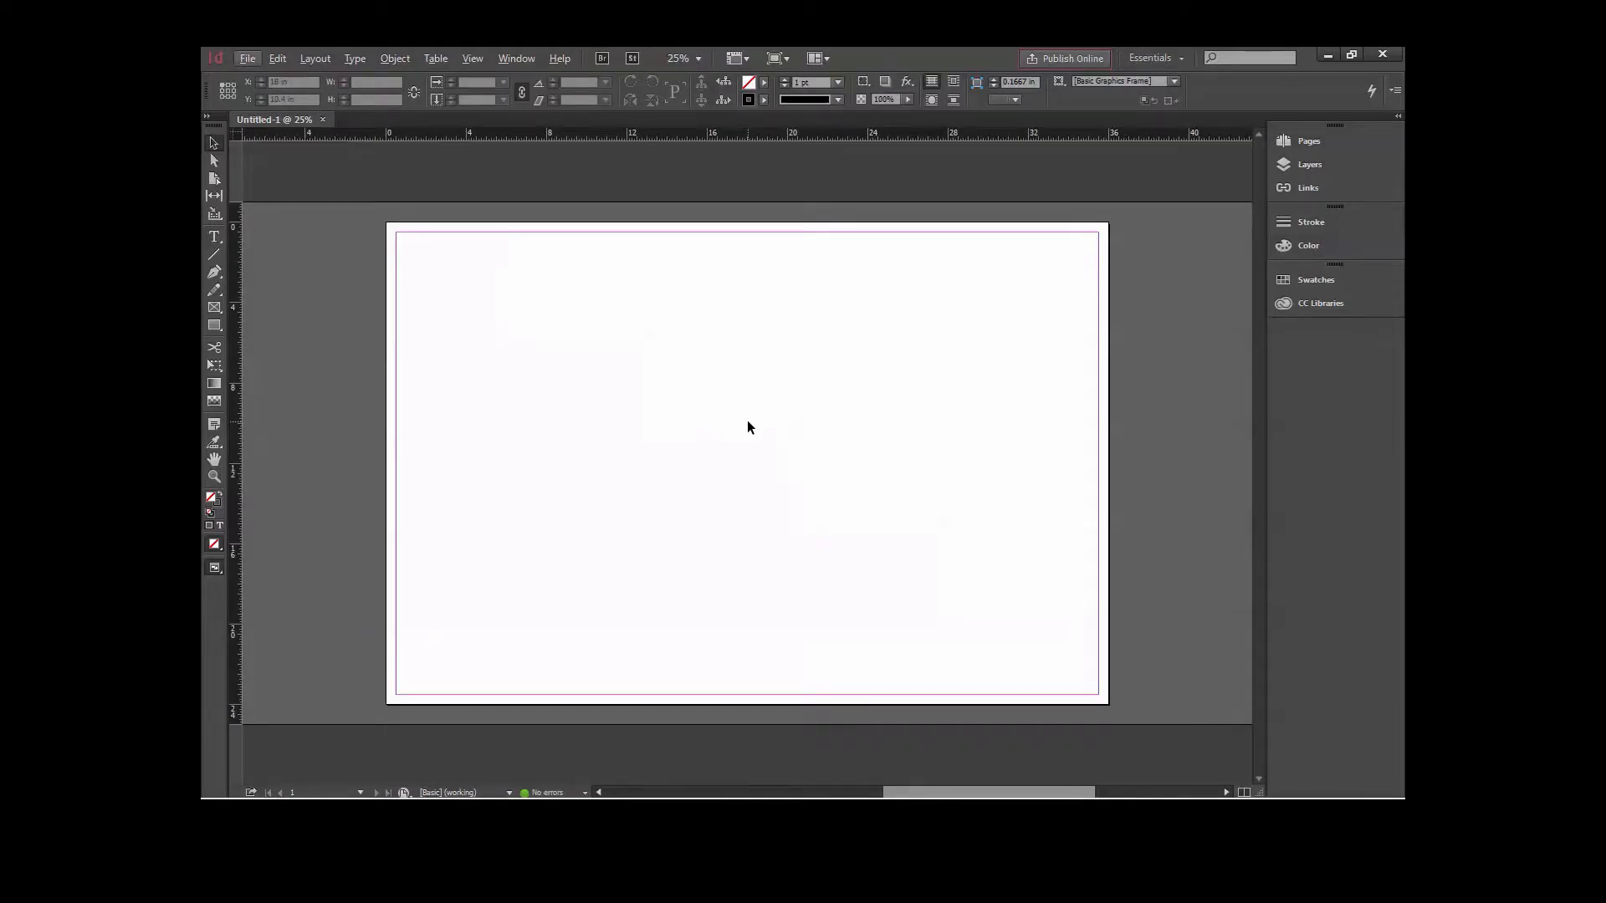
scroll(747, 420, up, 2)
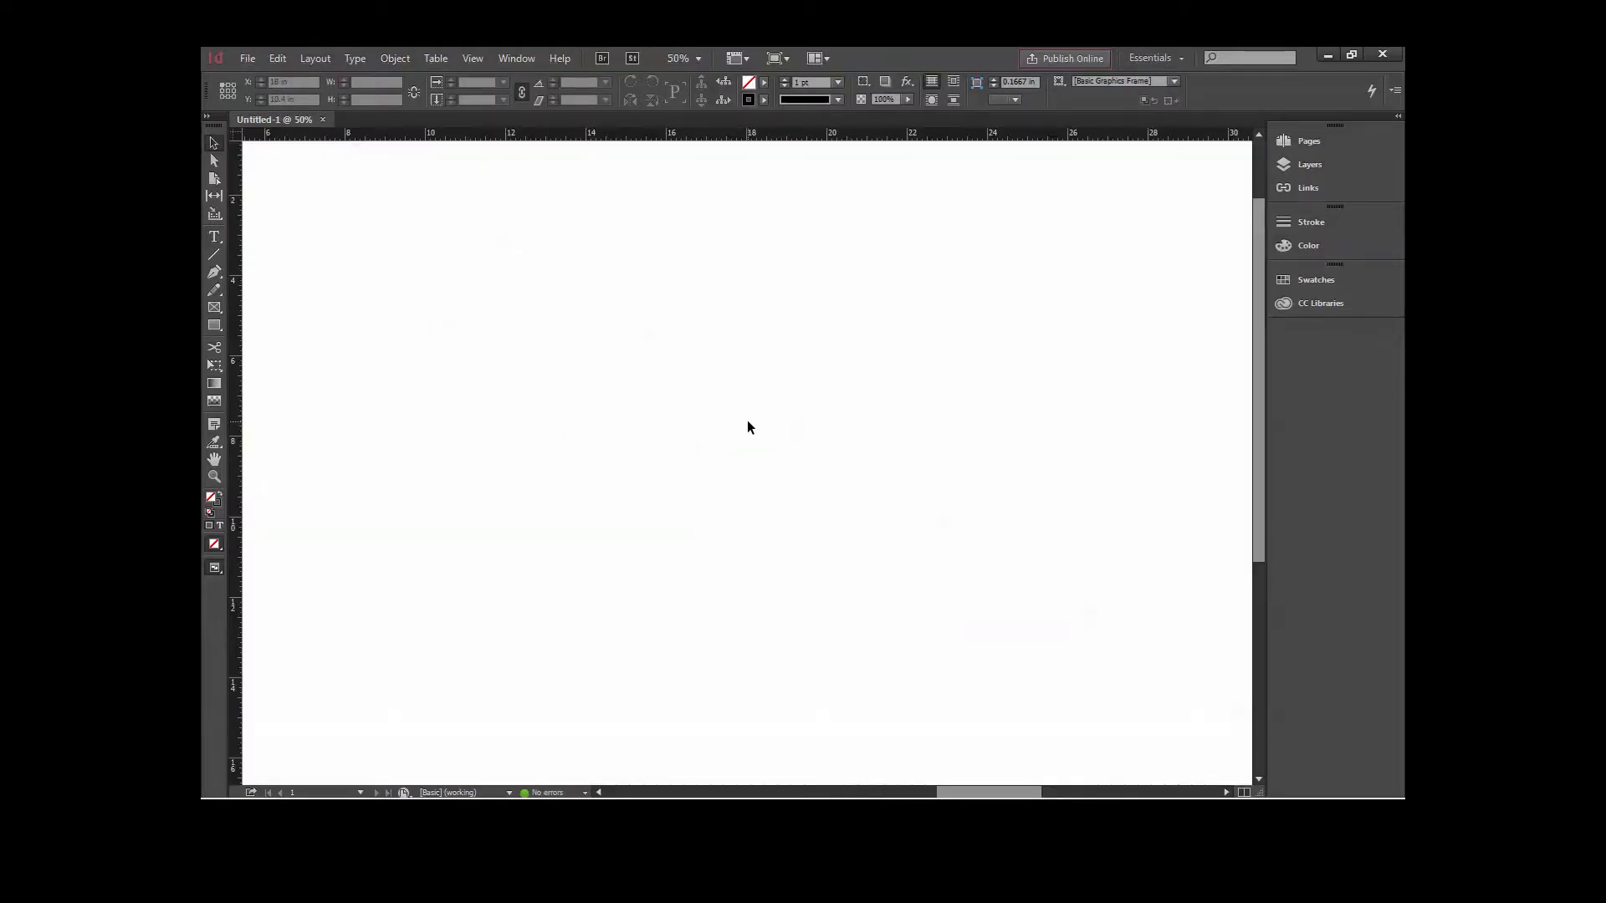
scroll(746, 420, down, 2)
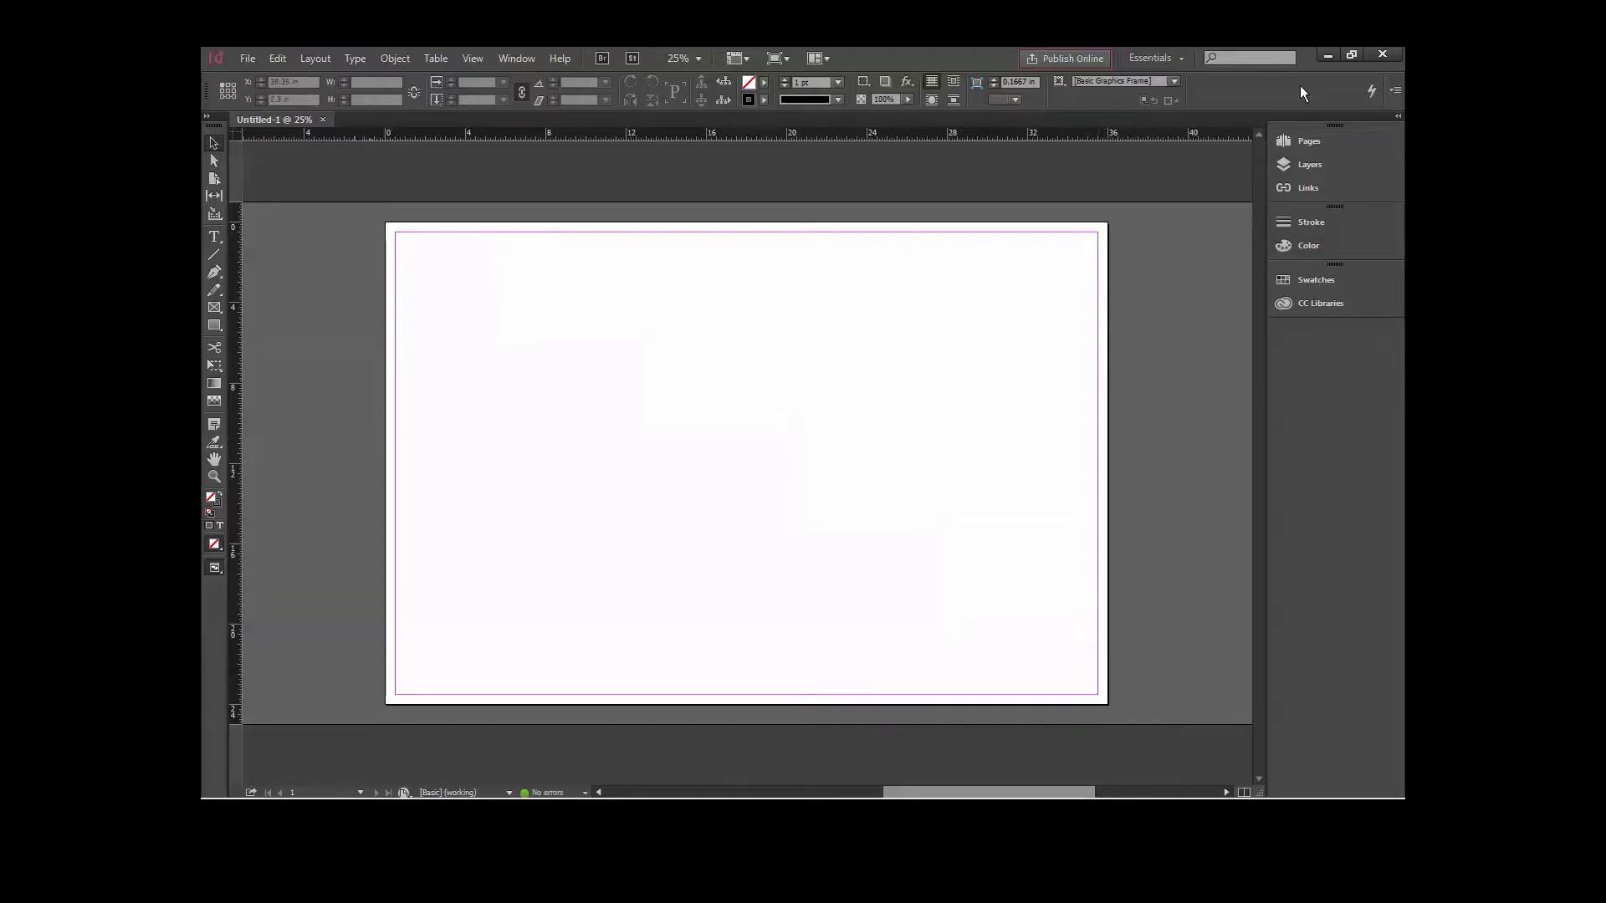
- Minimize the PowerPoint presentation, then shrink the InDesign window and place it beside the Sample set 2 image folder
click(1351, 55)
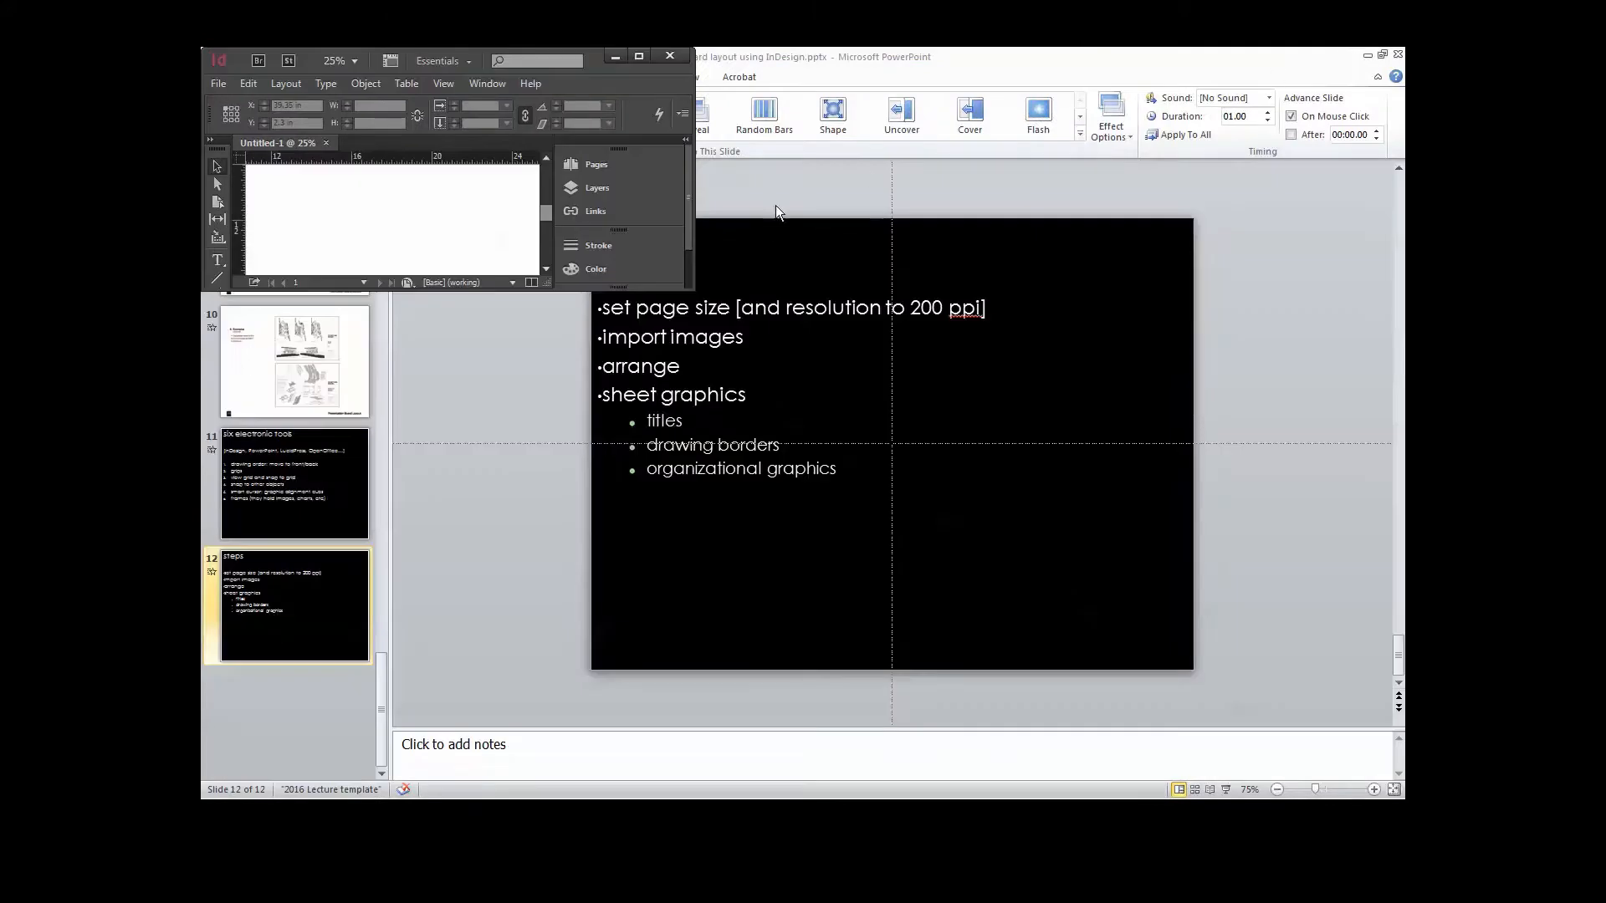
click(1368, 55)
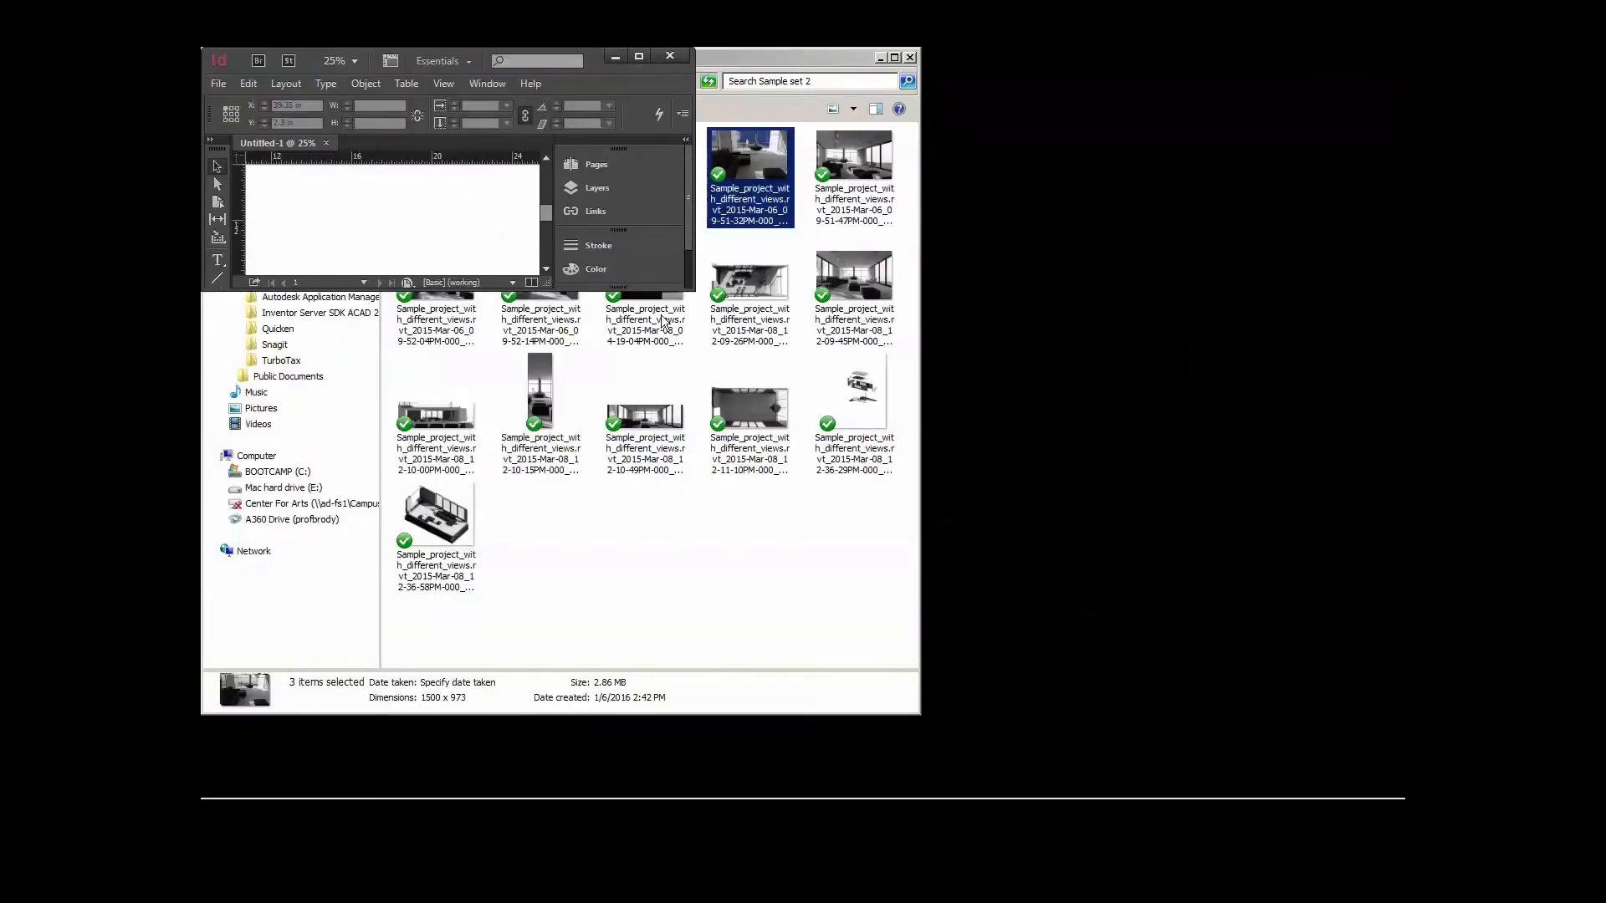
drag(687, 290, 741, 556)
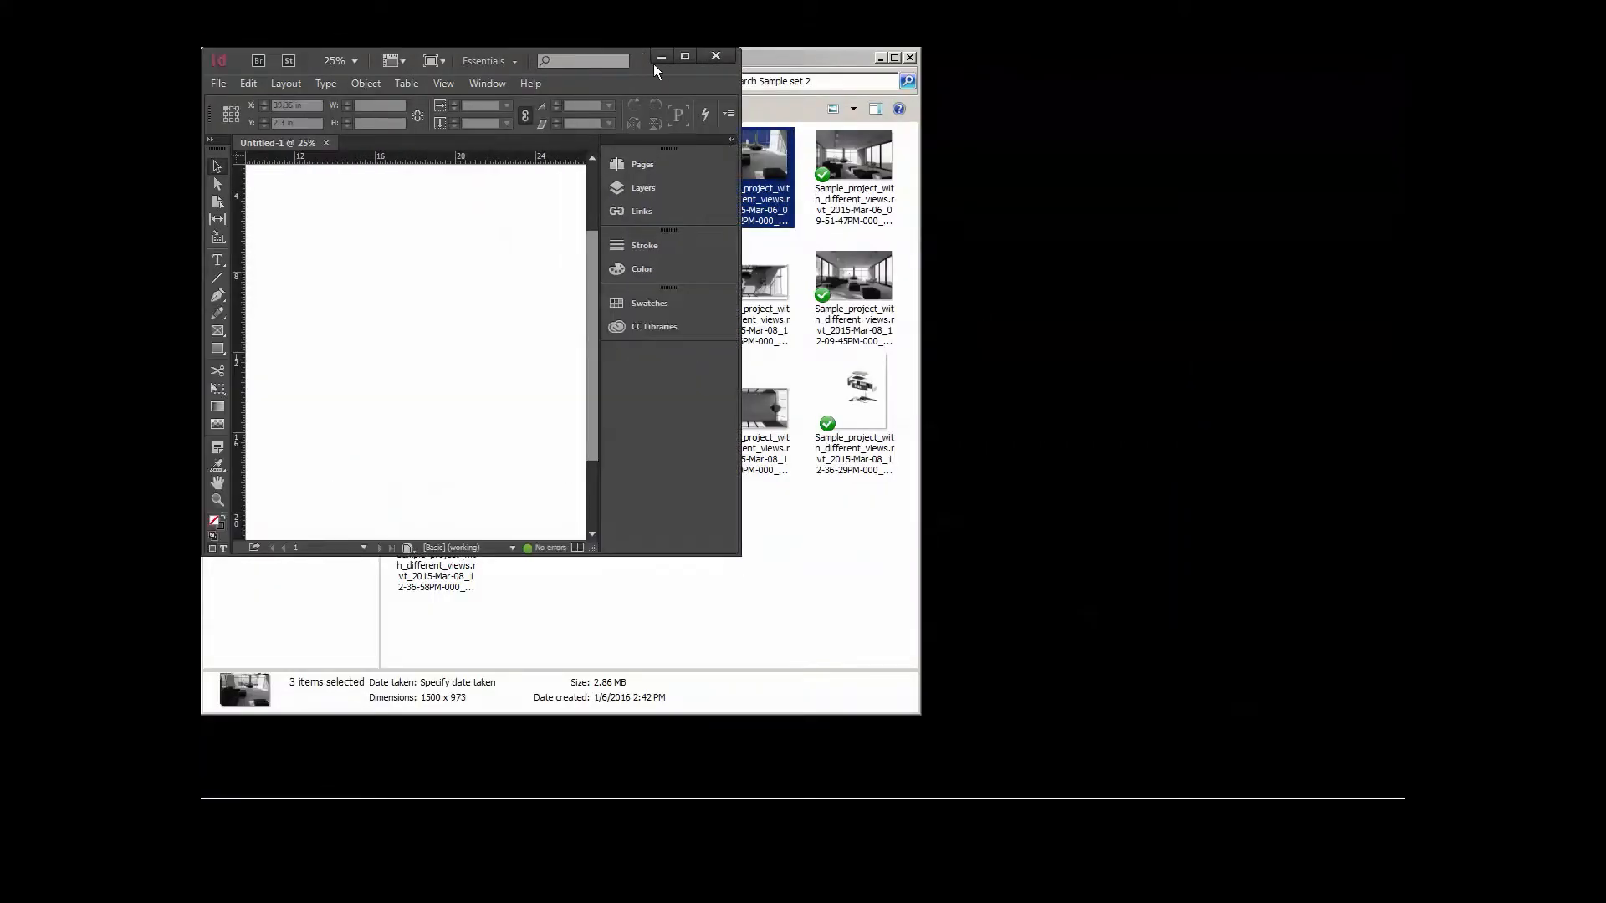
drag(638, 63, 1304, 155)
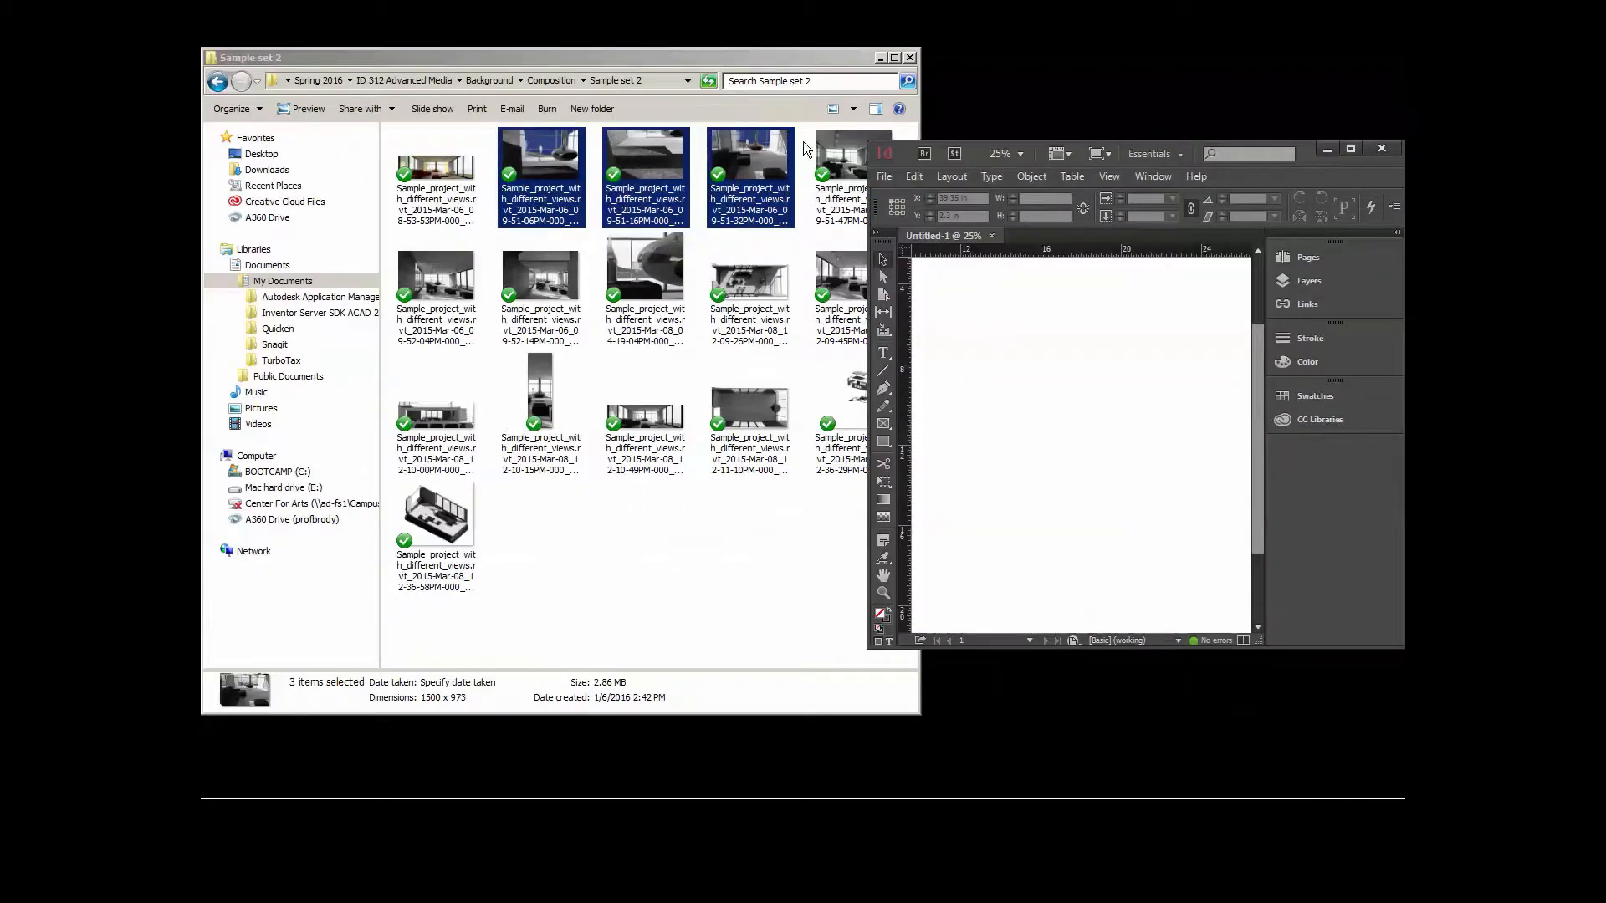
- Place the first image from the Sample set 2 folder on the InDesign page at full size and maximize the InDesign window
drag(405, 193, 1015, 386)
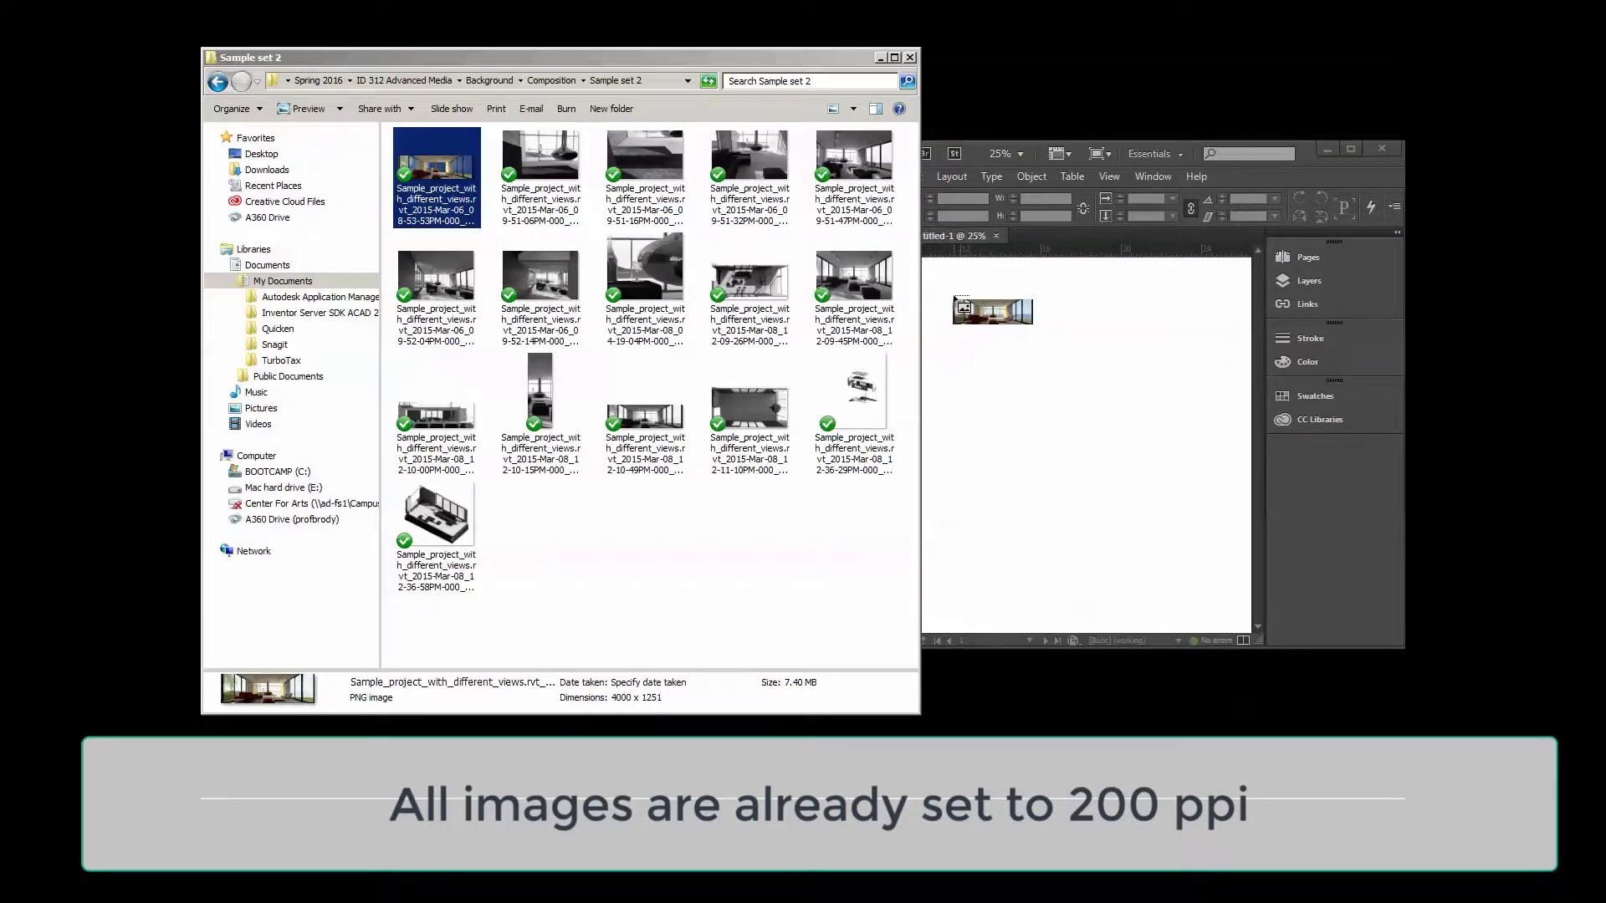
click(955, 296)
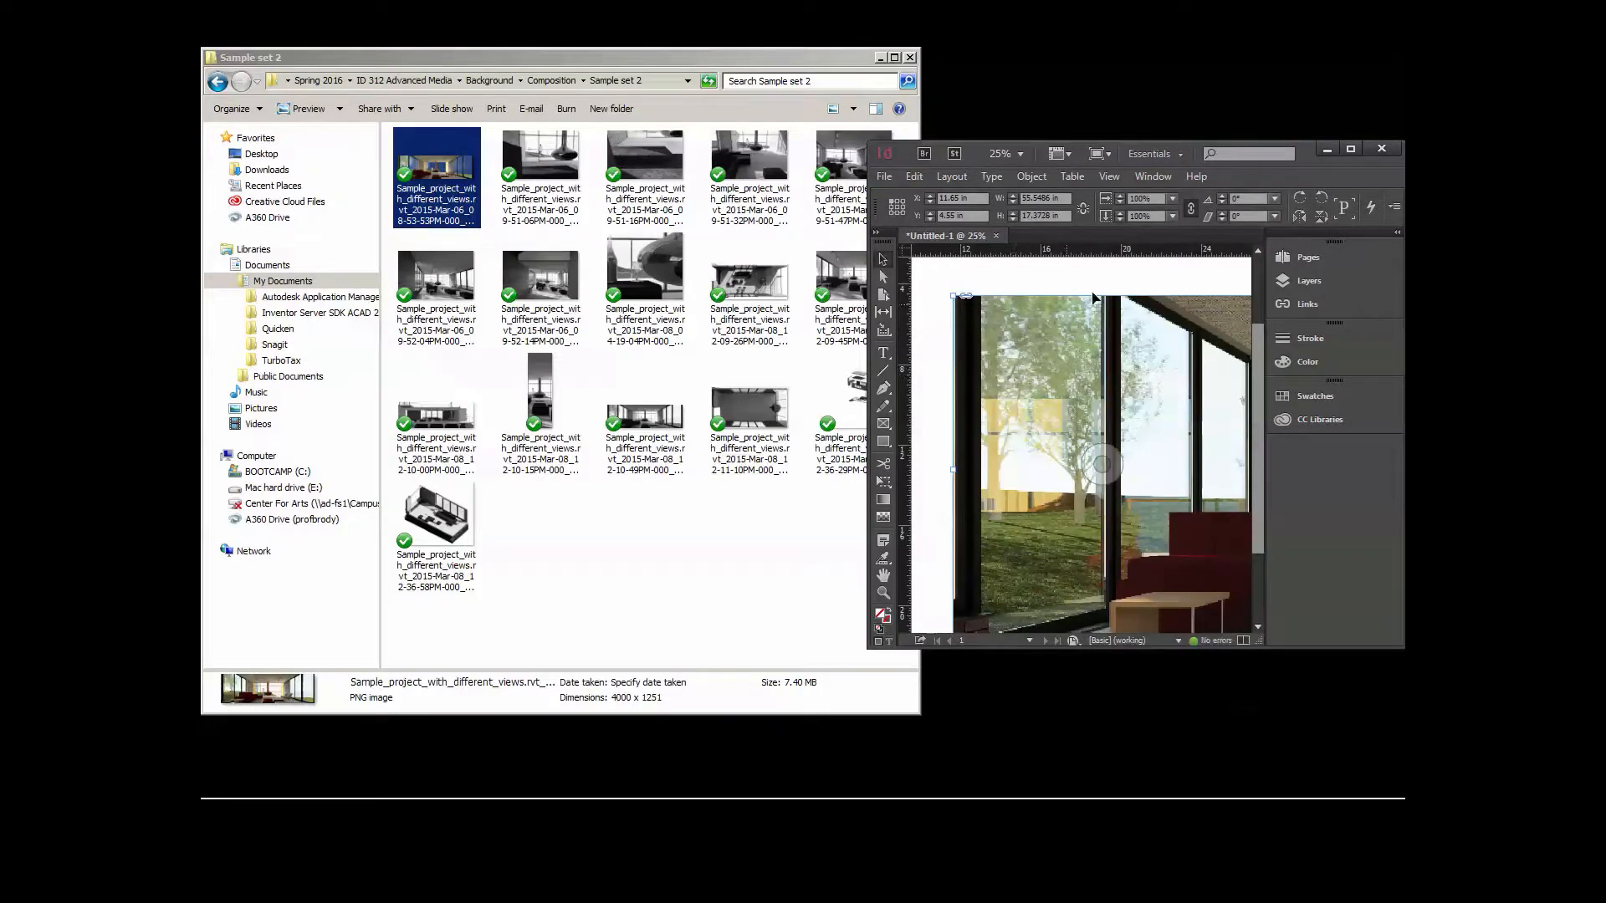
click(1350, 148)
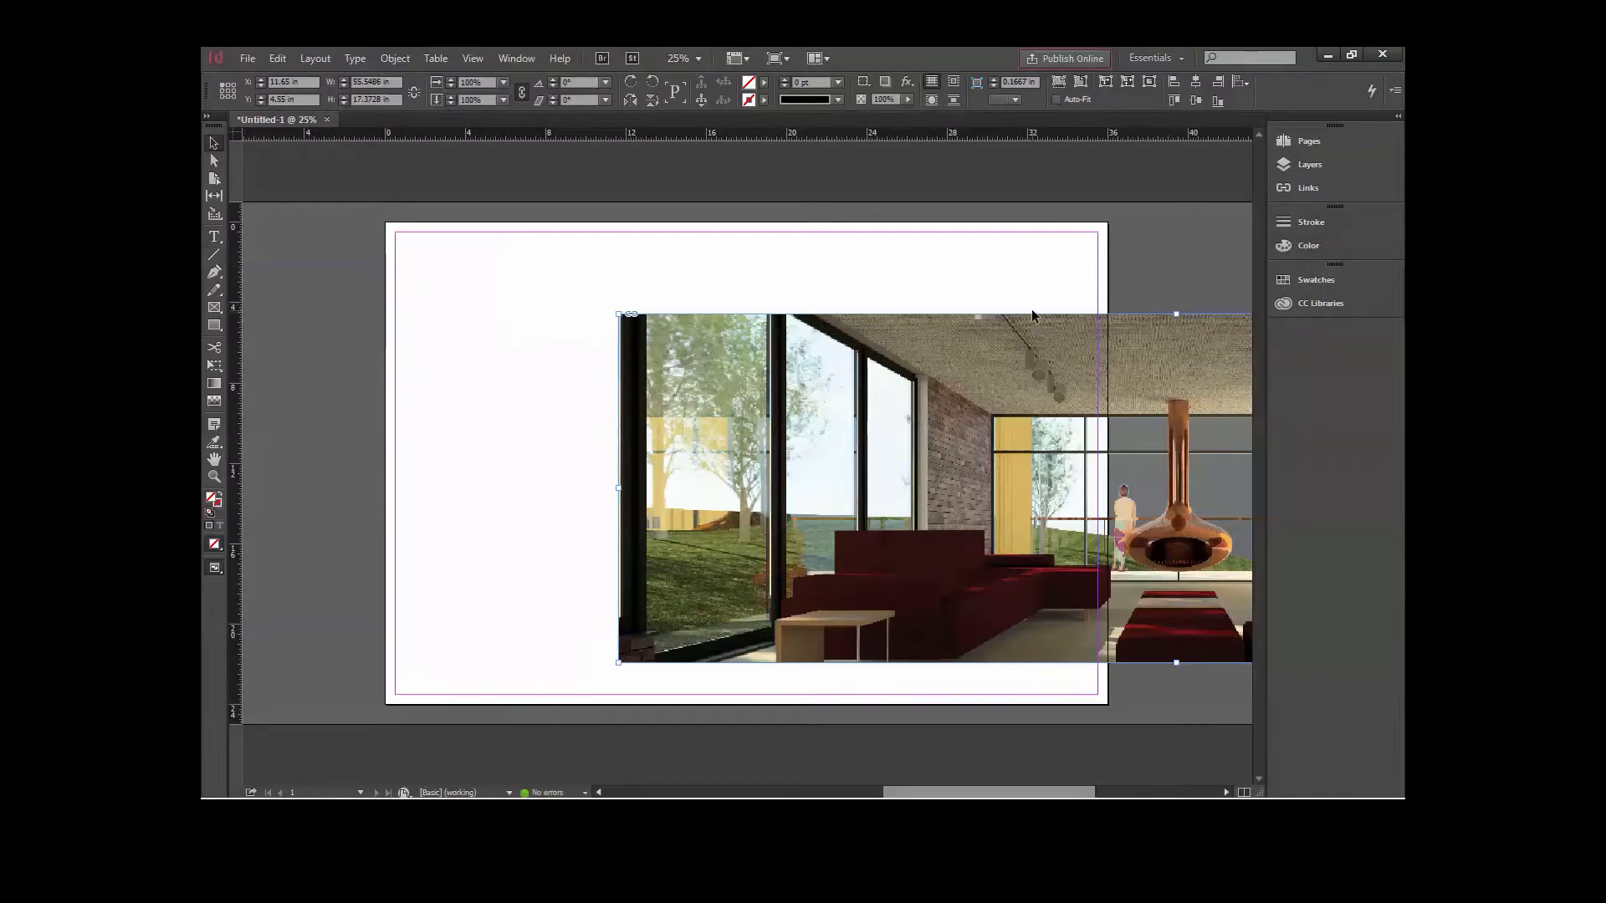
- Move the placed image to about X -5.2 in, Y 2.6 in and enlarge only its frame to about 63.1 by 20.7 in
alt+scroll(1035, 316, down, 1)
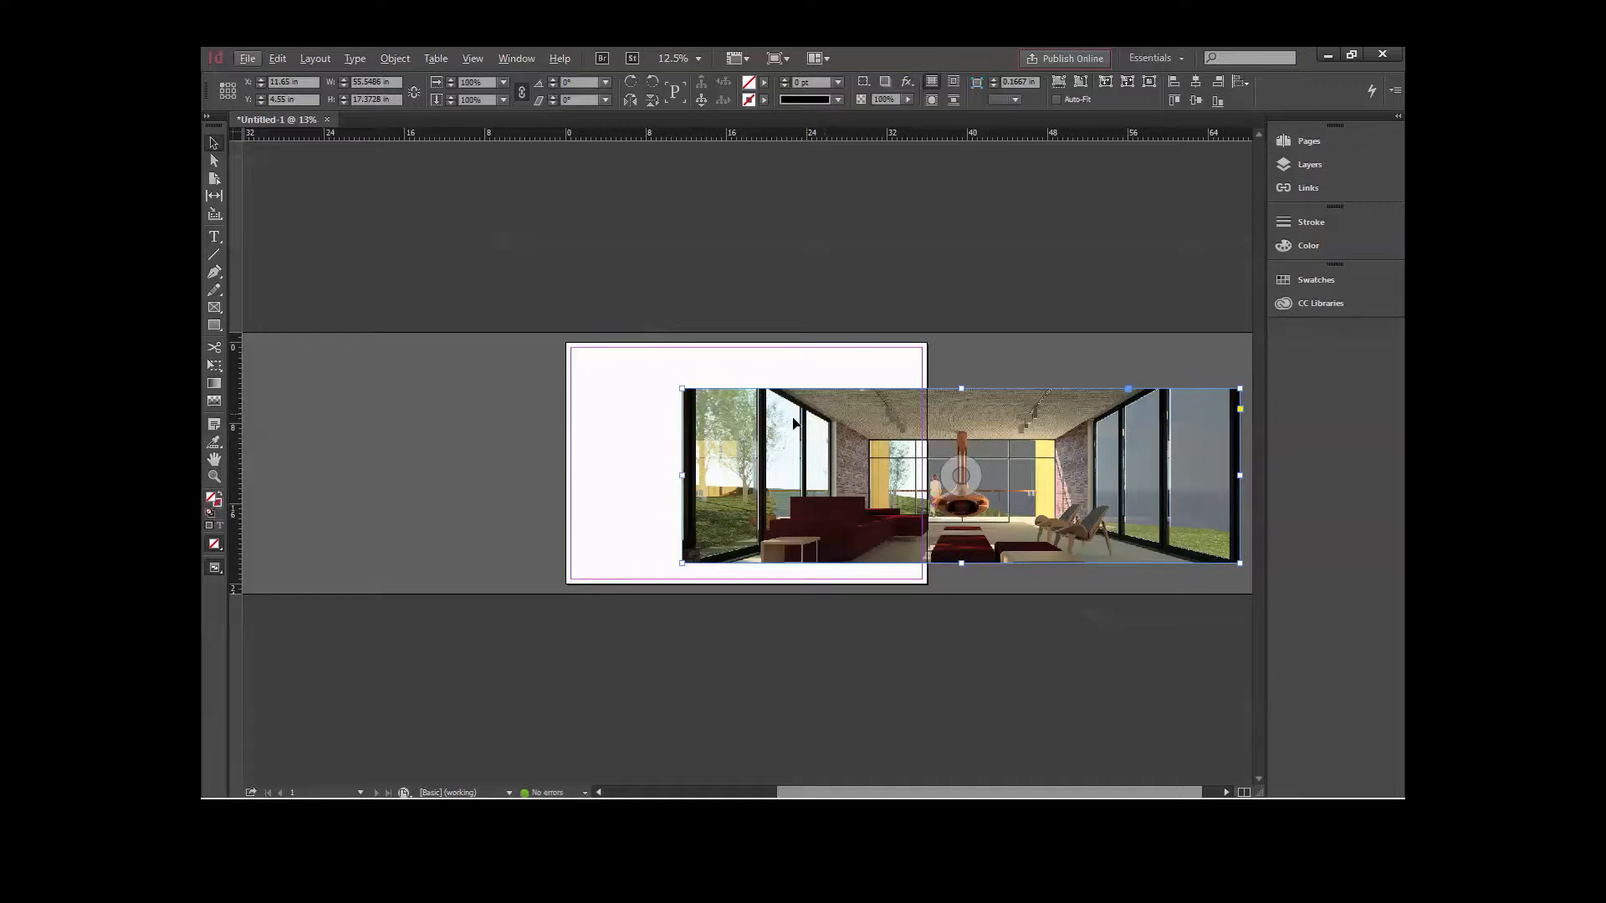
drag(780, 434, 630, 419)
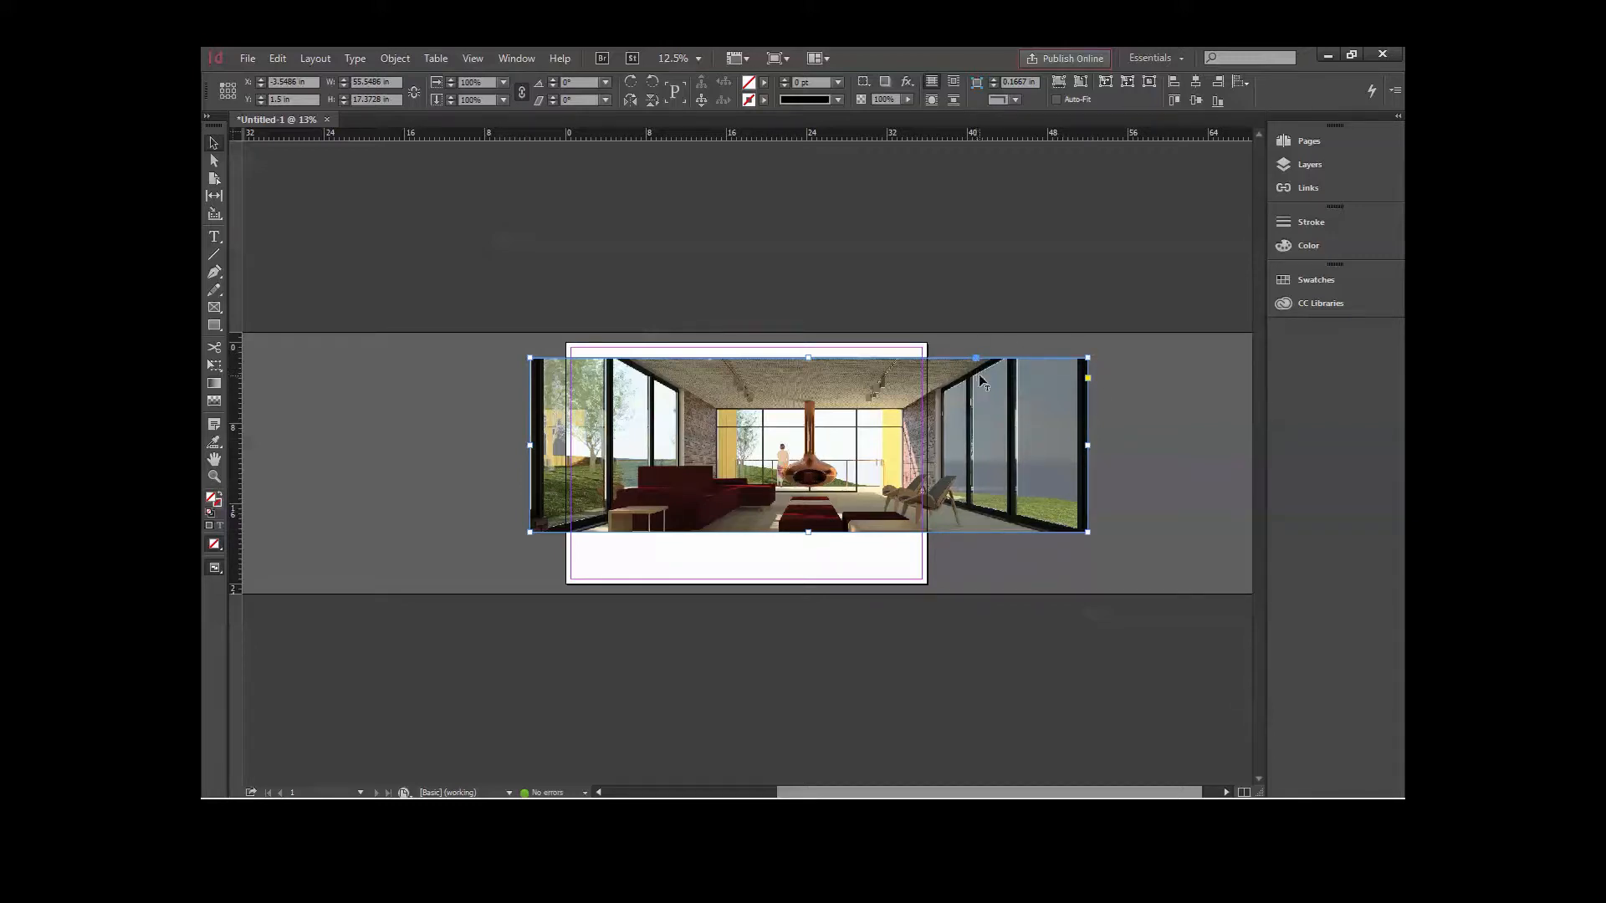
mouse_move(1089, 383)
mouse_down()
mouse_move(1002, 405)
mouse_move(1084, 396)
mouse_up()
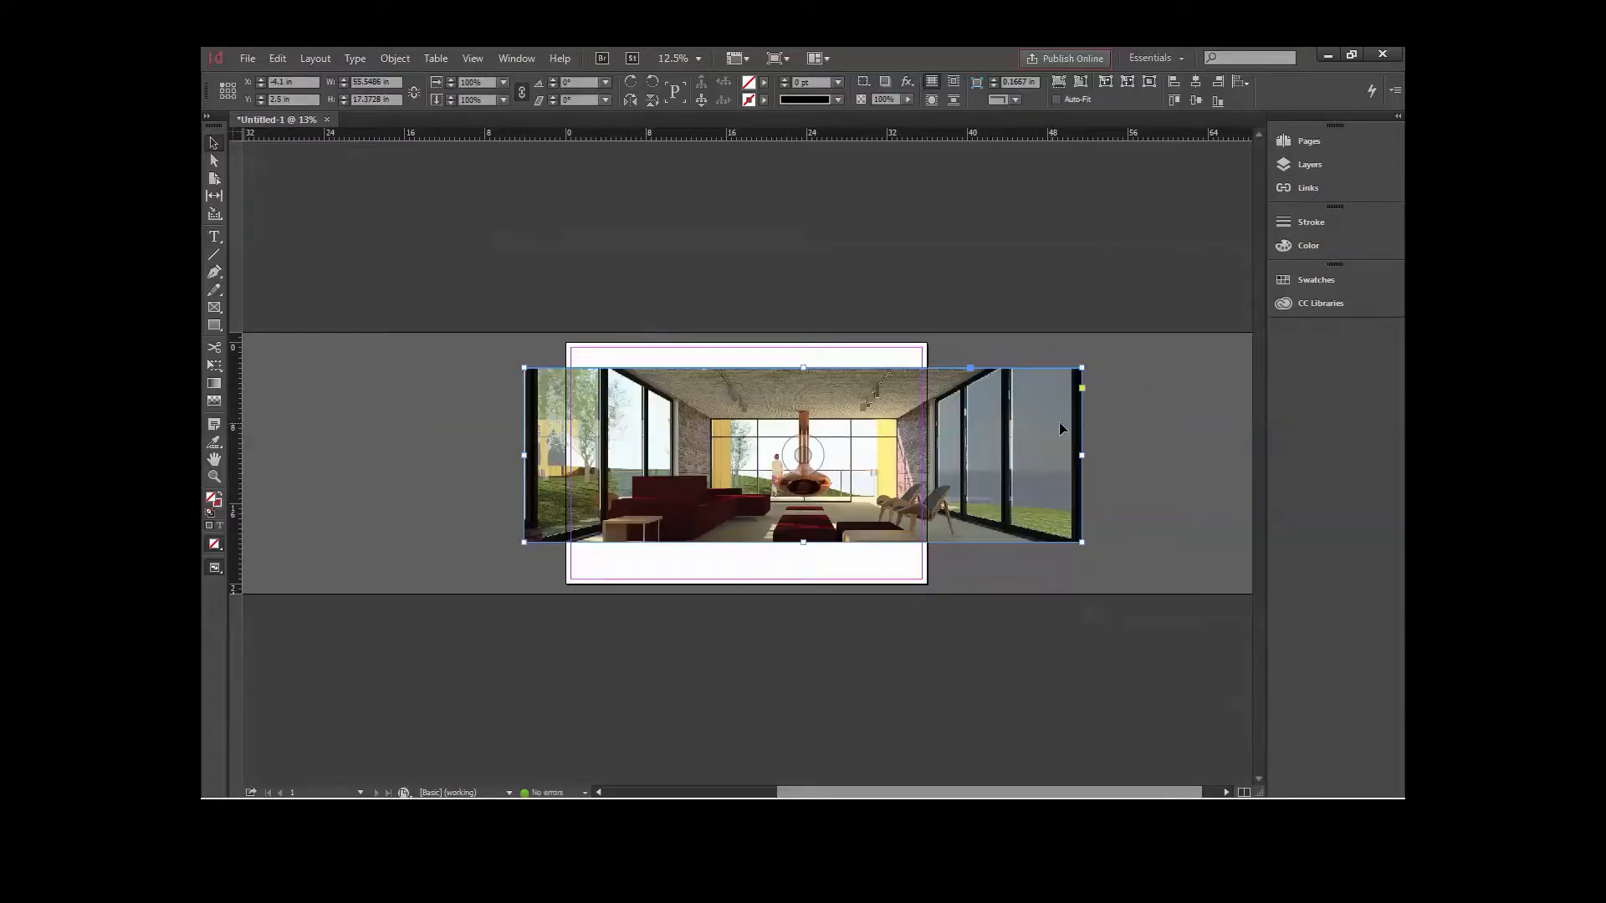
drag(1080, 392, 1069, 393)
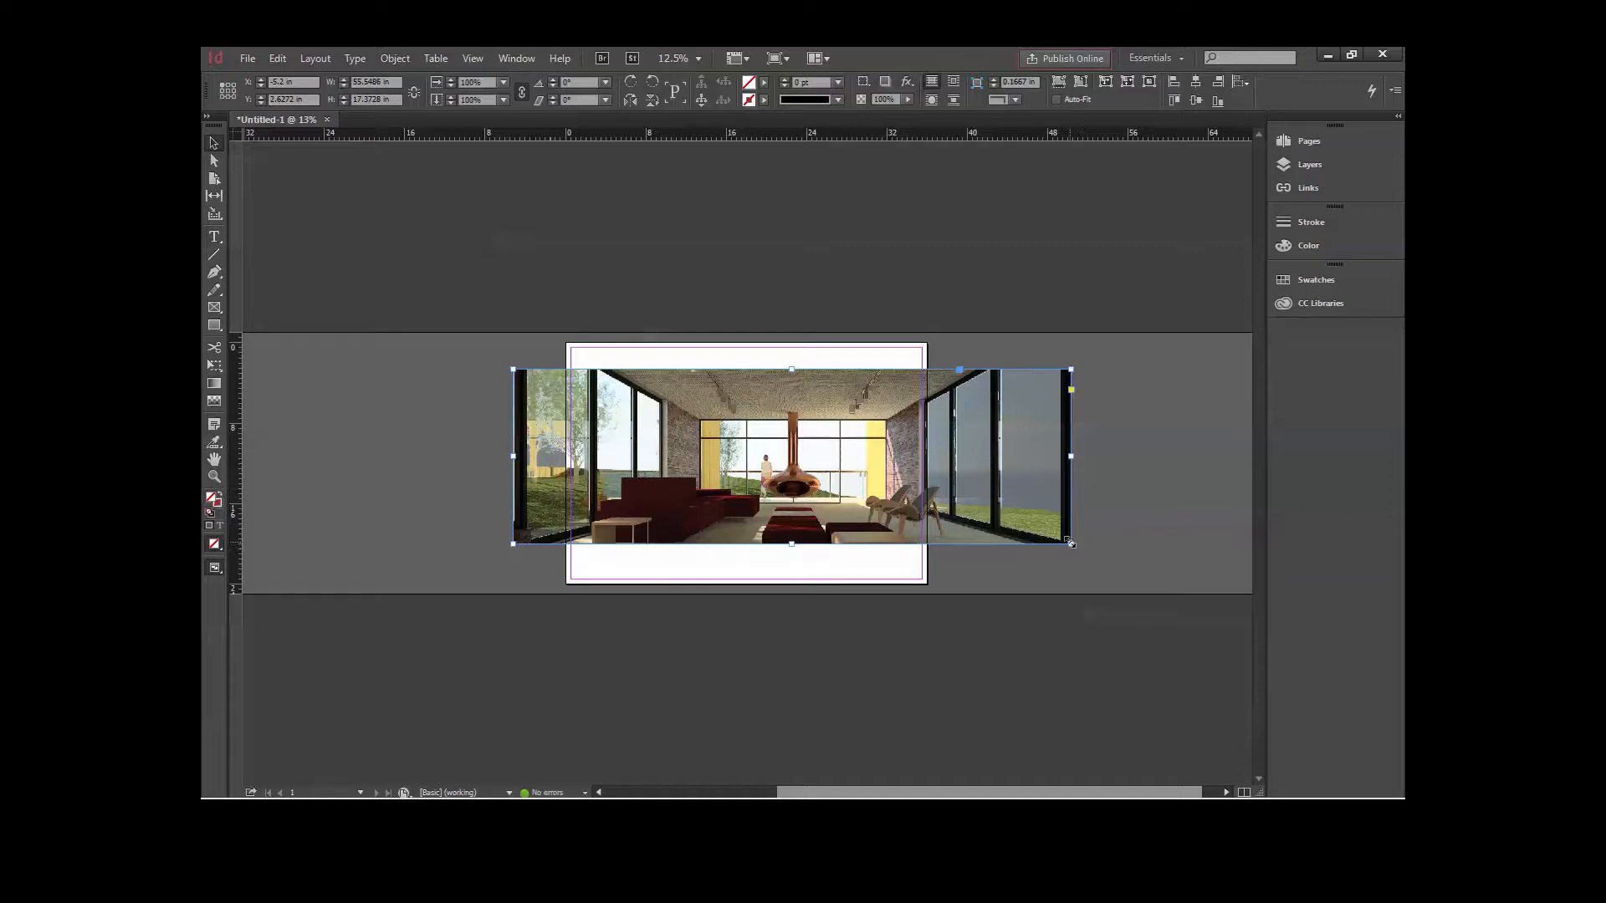
drag(1071, 544, 1146, 576)
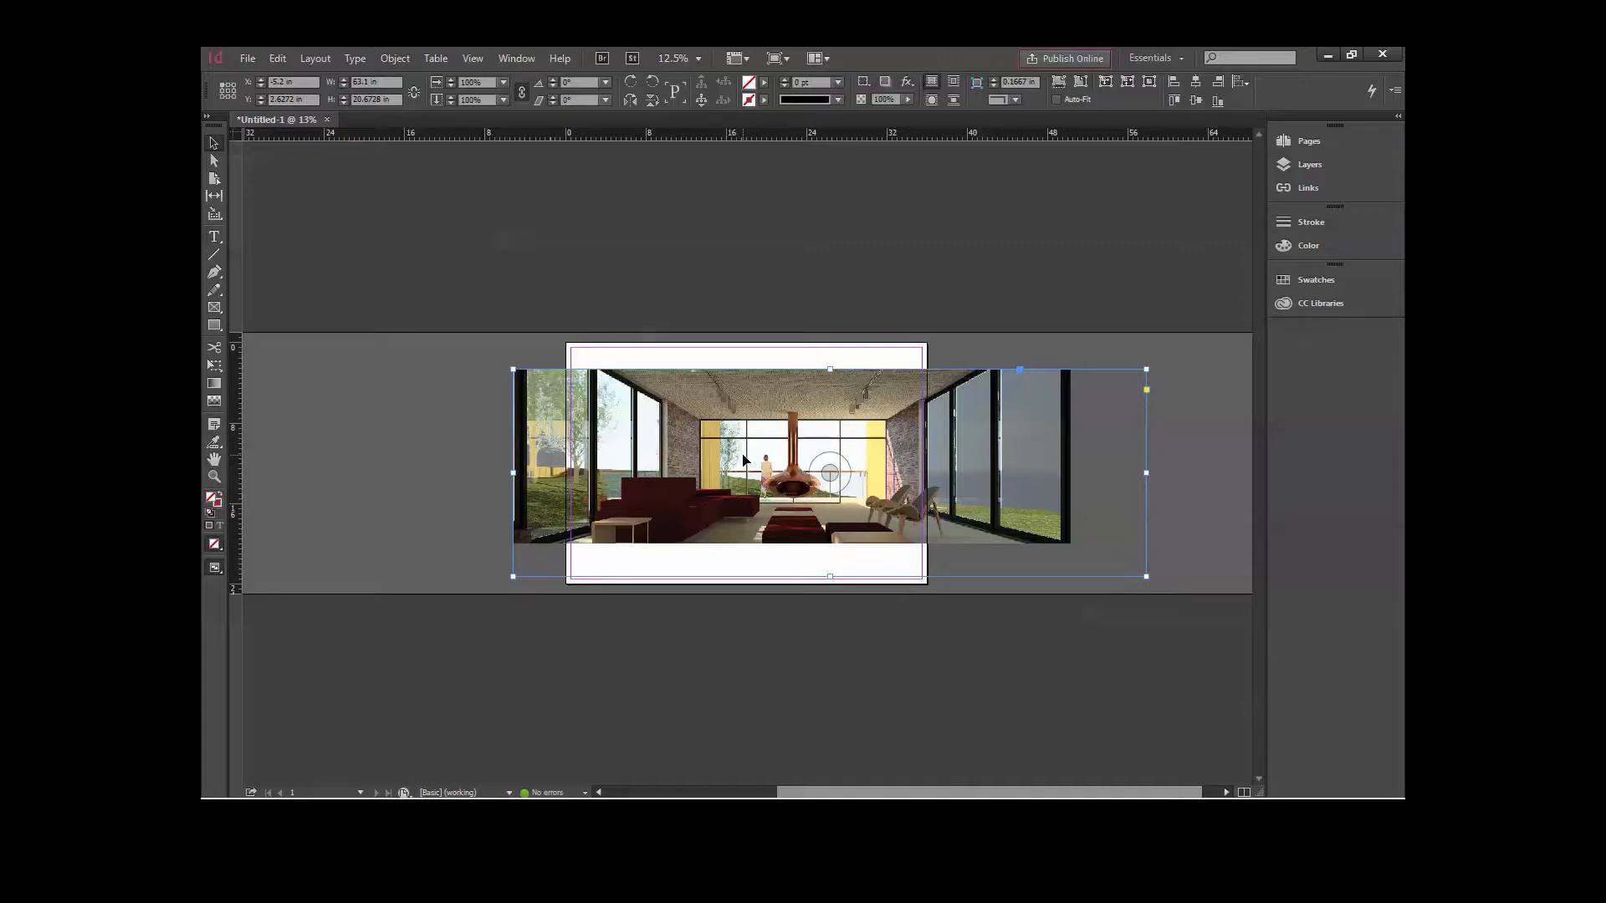
- Select the image content inside the frame and scale it proportionally to about 75%, roughly 41.7 by 13 in, at X 9.8 in
click(830, 473)
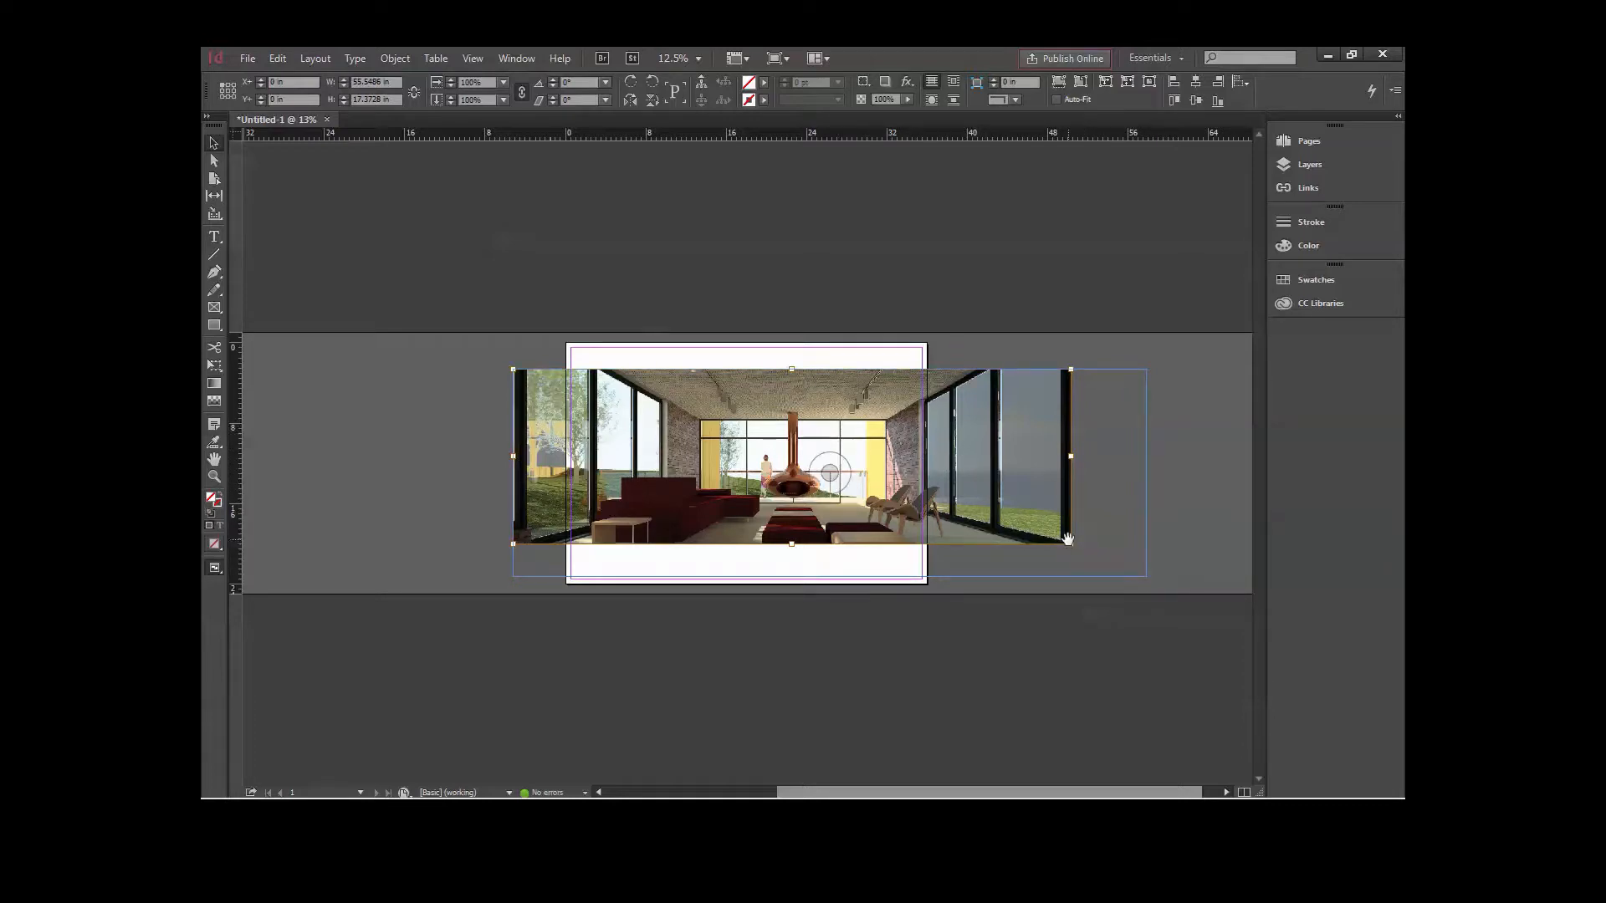
drag(1146, 576, 1048, 600)
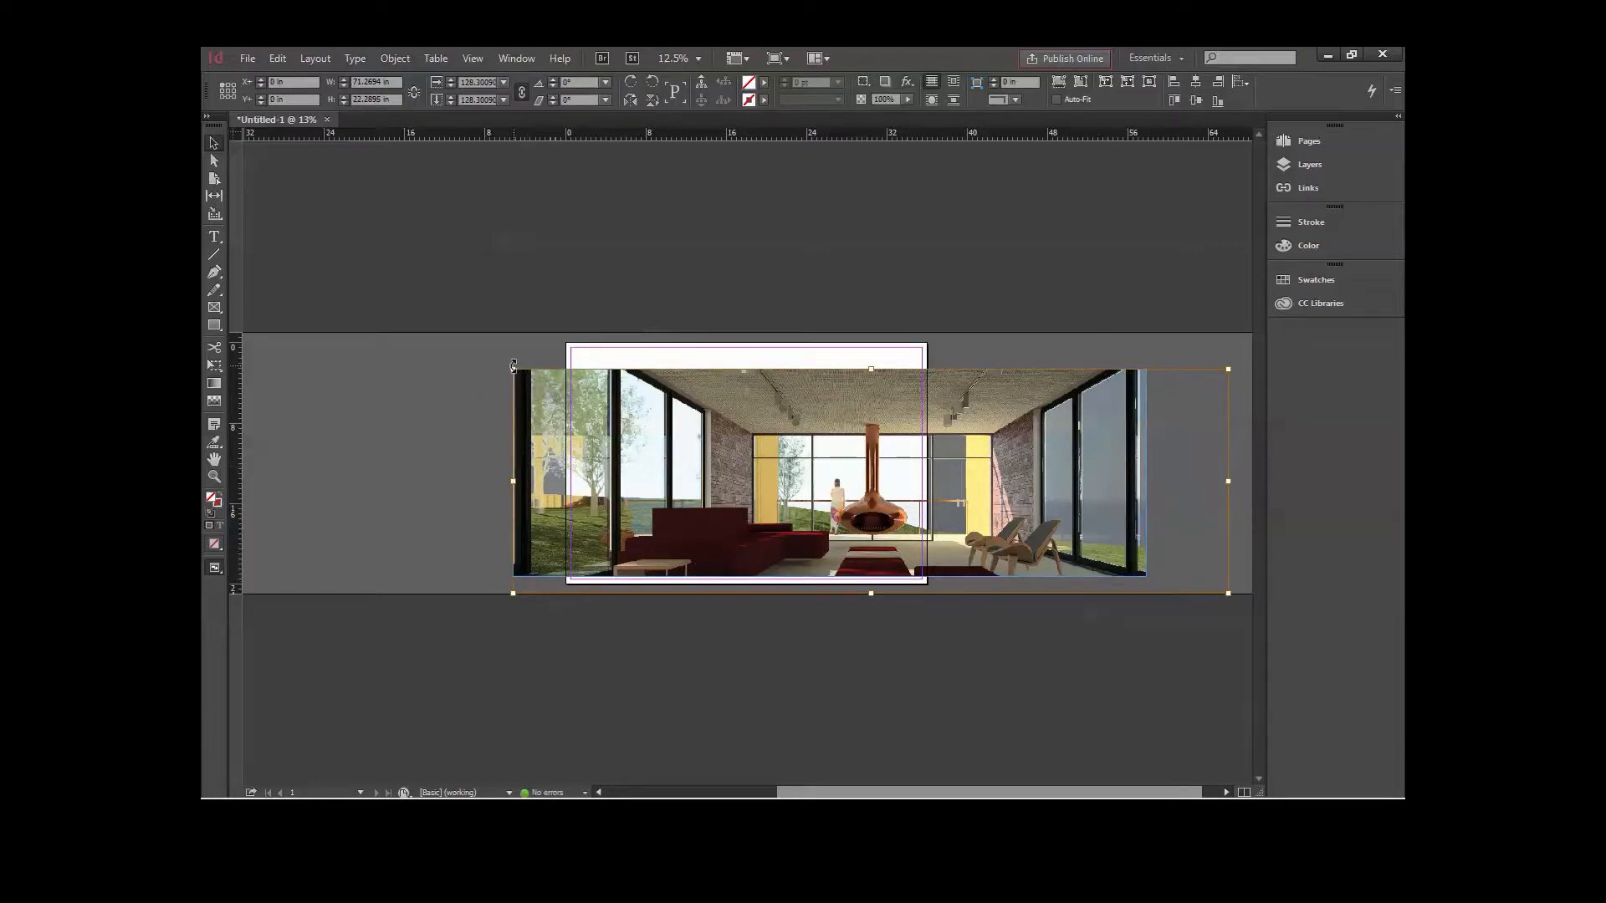
drag(512, 368, 326, 311)
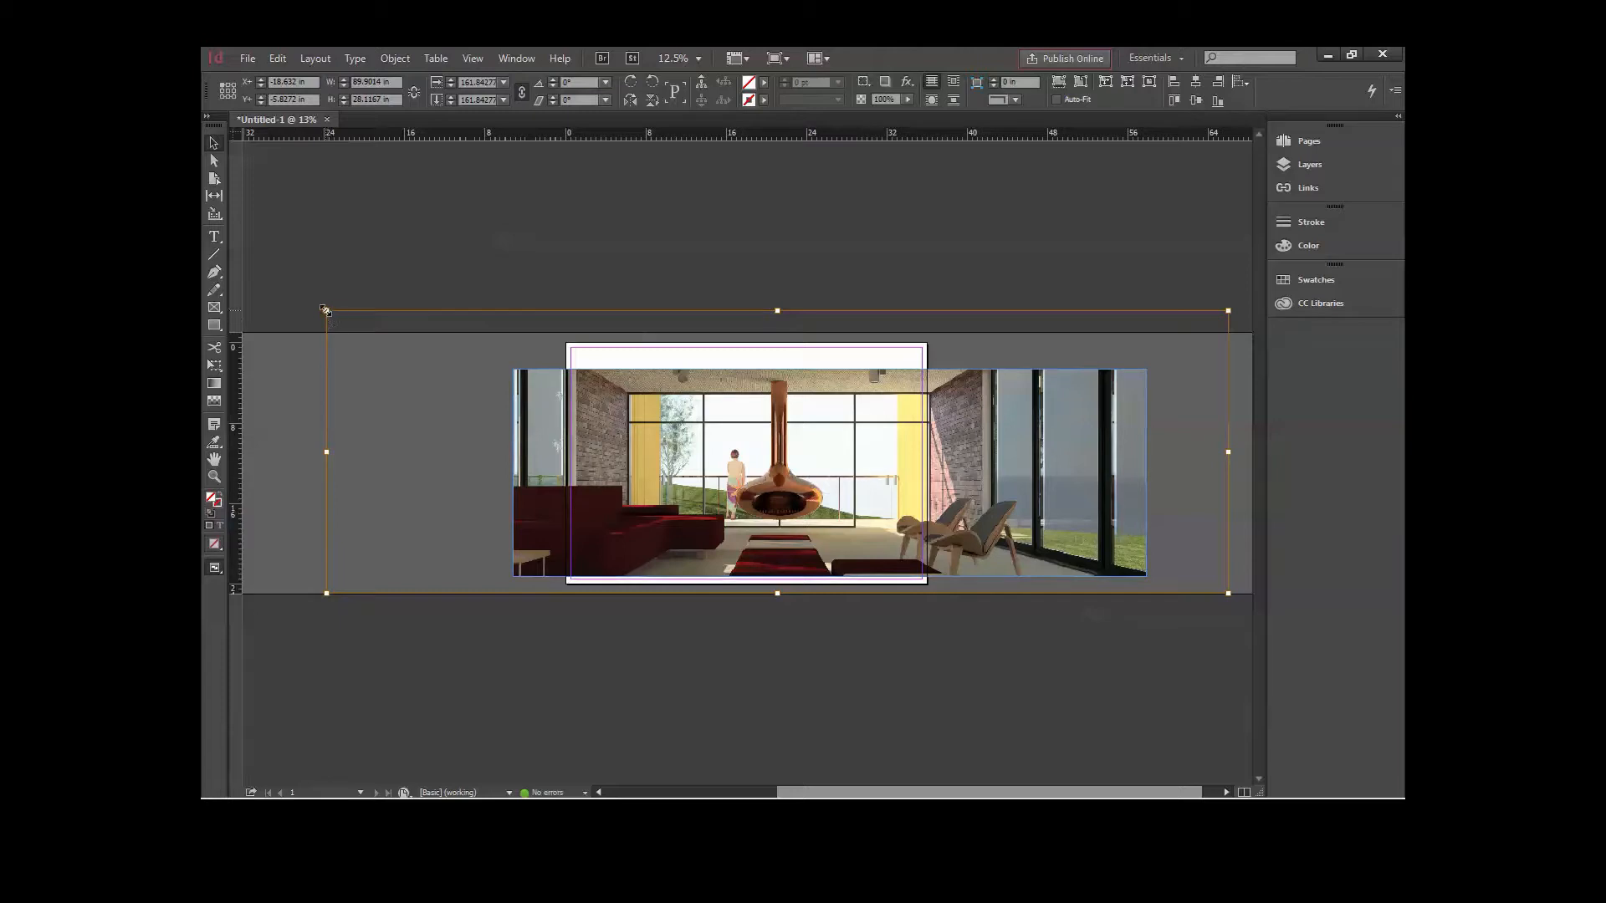
drag(326, 311, 610, 447)
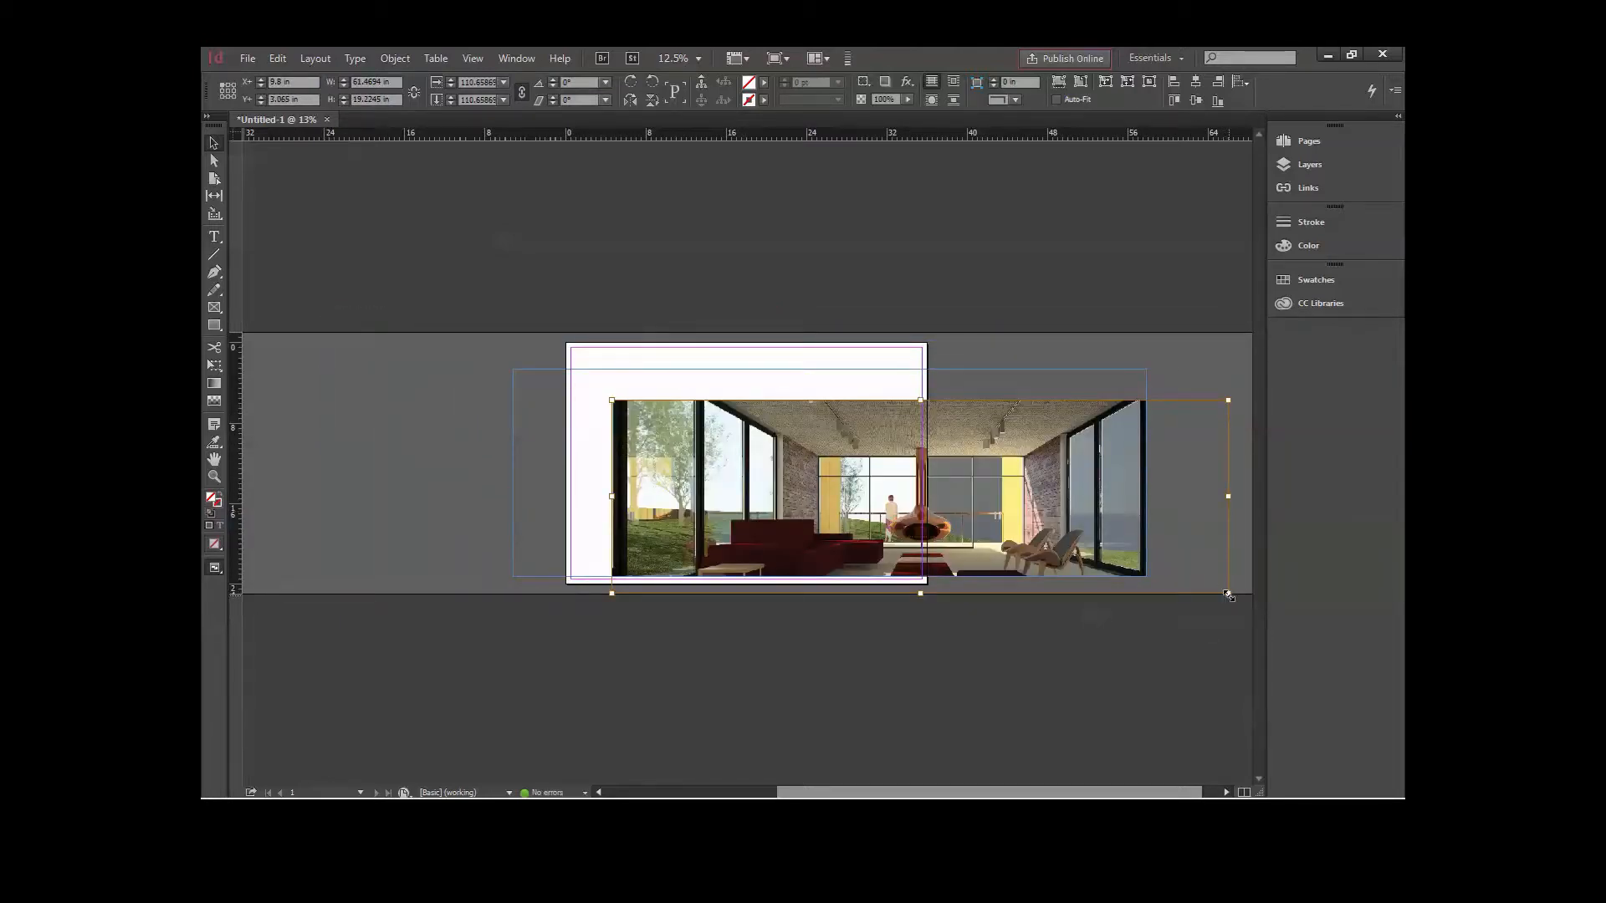
drag(1228, 595, 1022, 473)
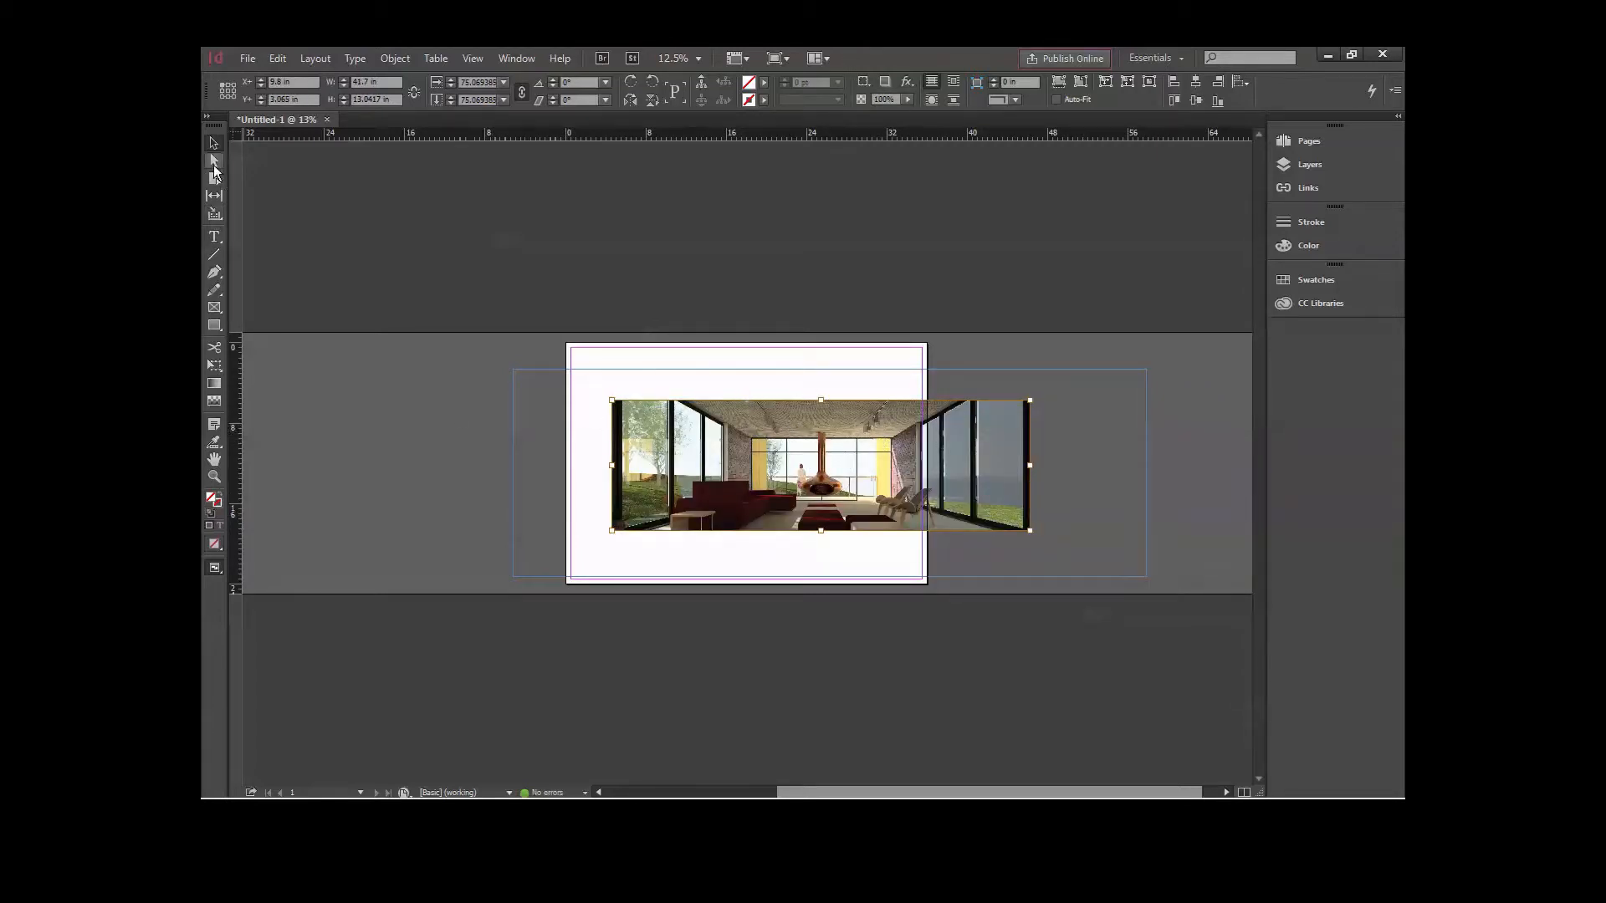
- Select the image's outer frame and fit the frame to its content
click(425, 350)
click(889, 502)
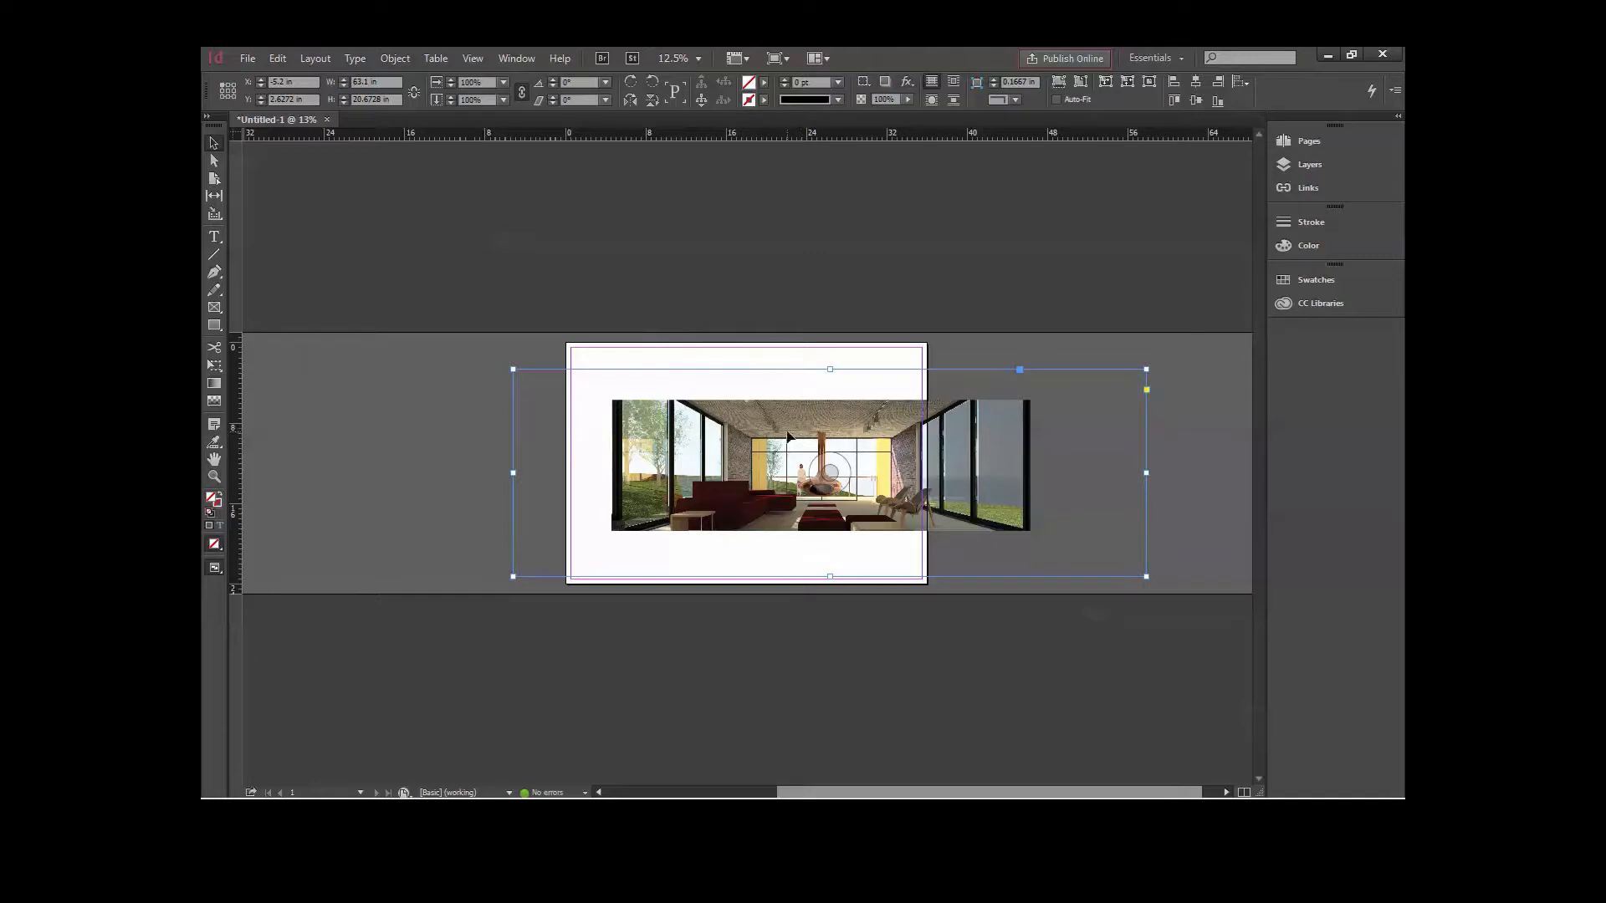
right_click(790, 435)
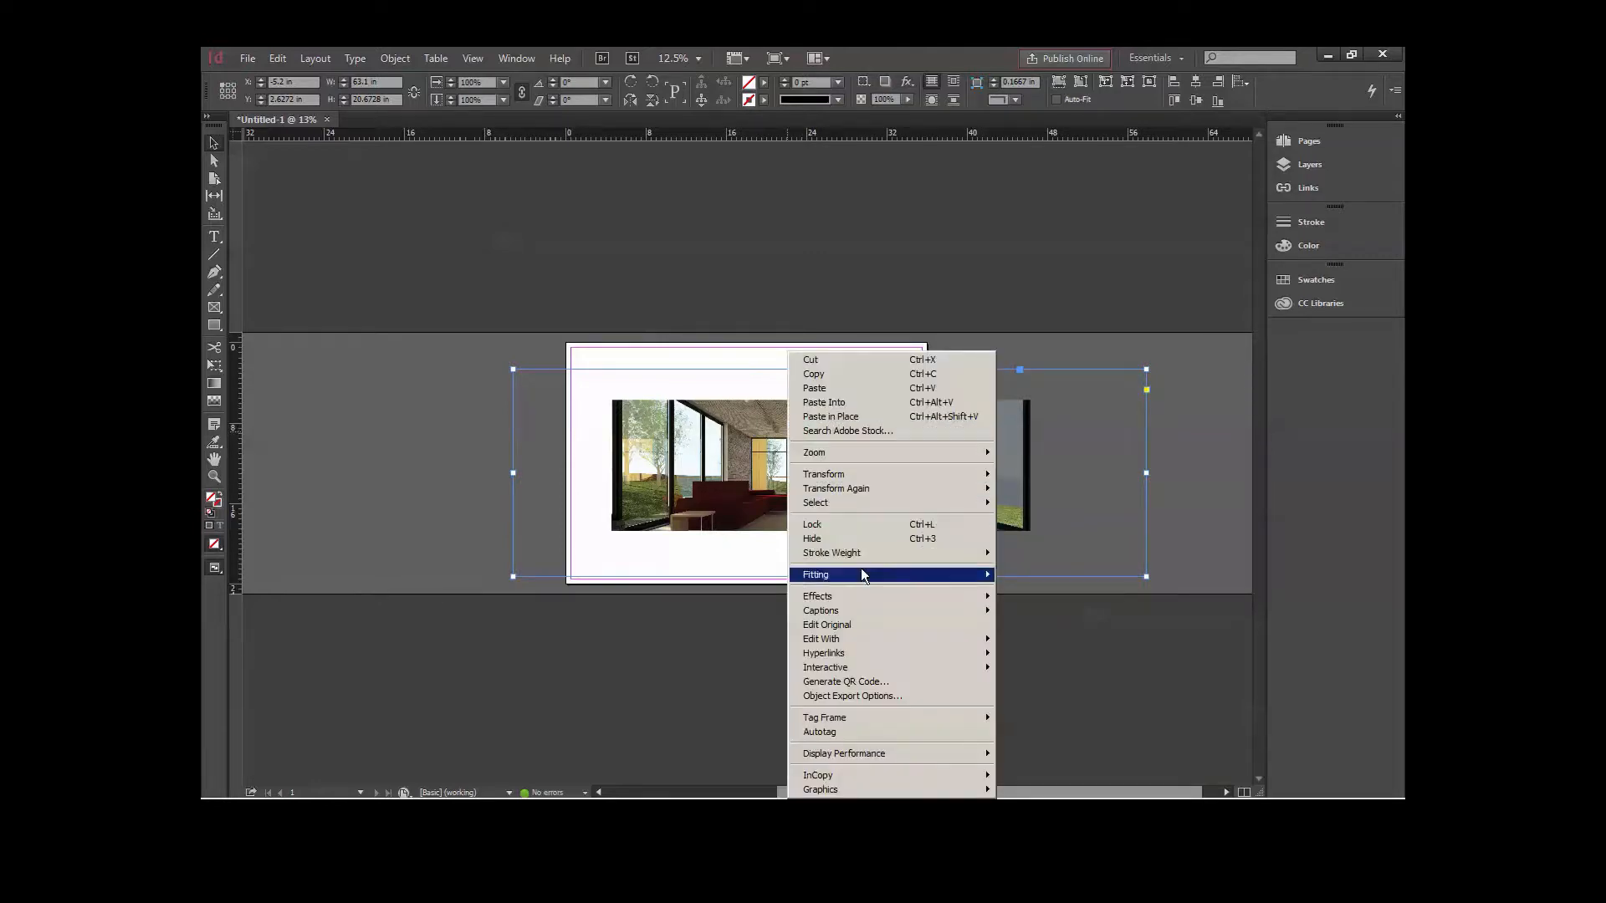
mouse_move(864, 575)
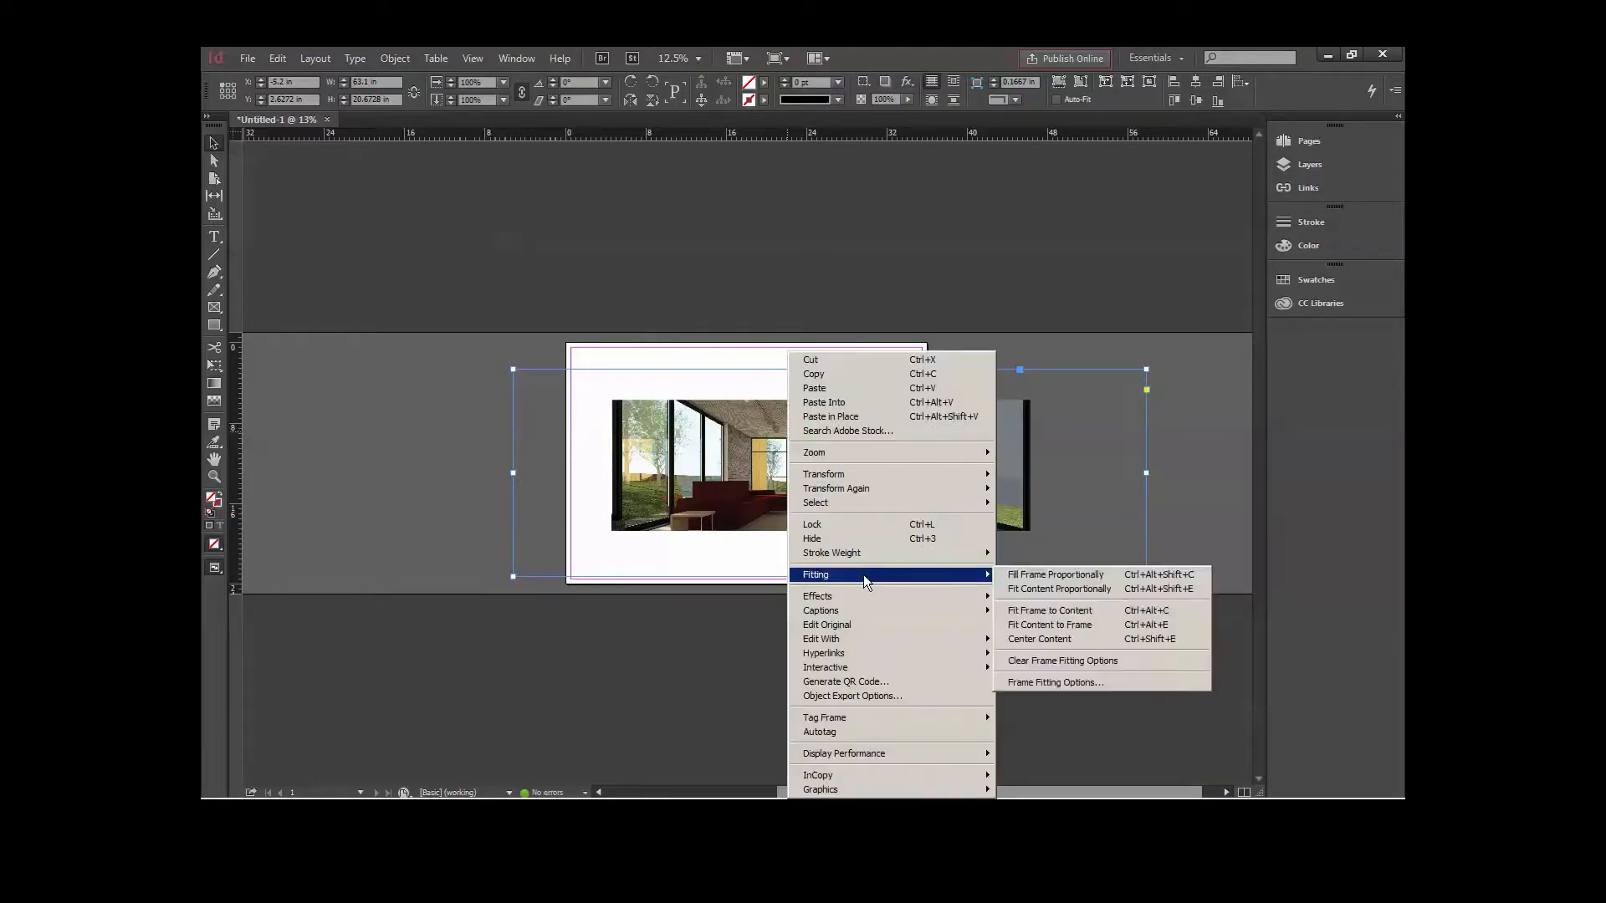
click(1028, 616)
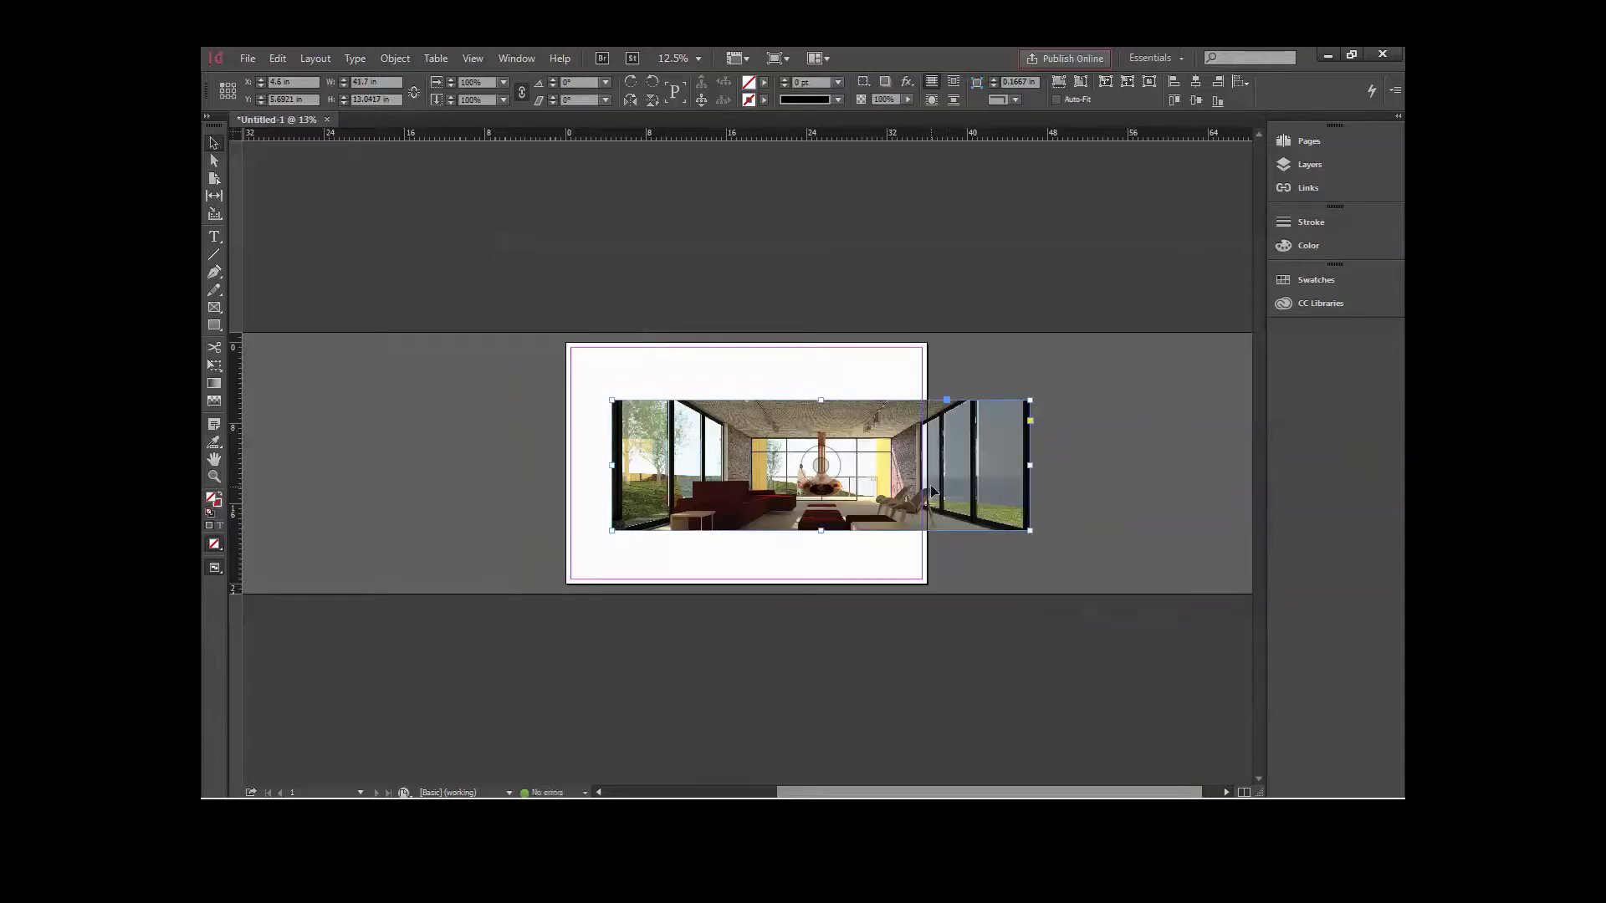
- Move the image to about X 0.9 in, Y 2.3 in and scale it with its frame to about 17.5 by 5.5 in
drag(931, 491, 908, 456)
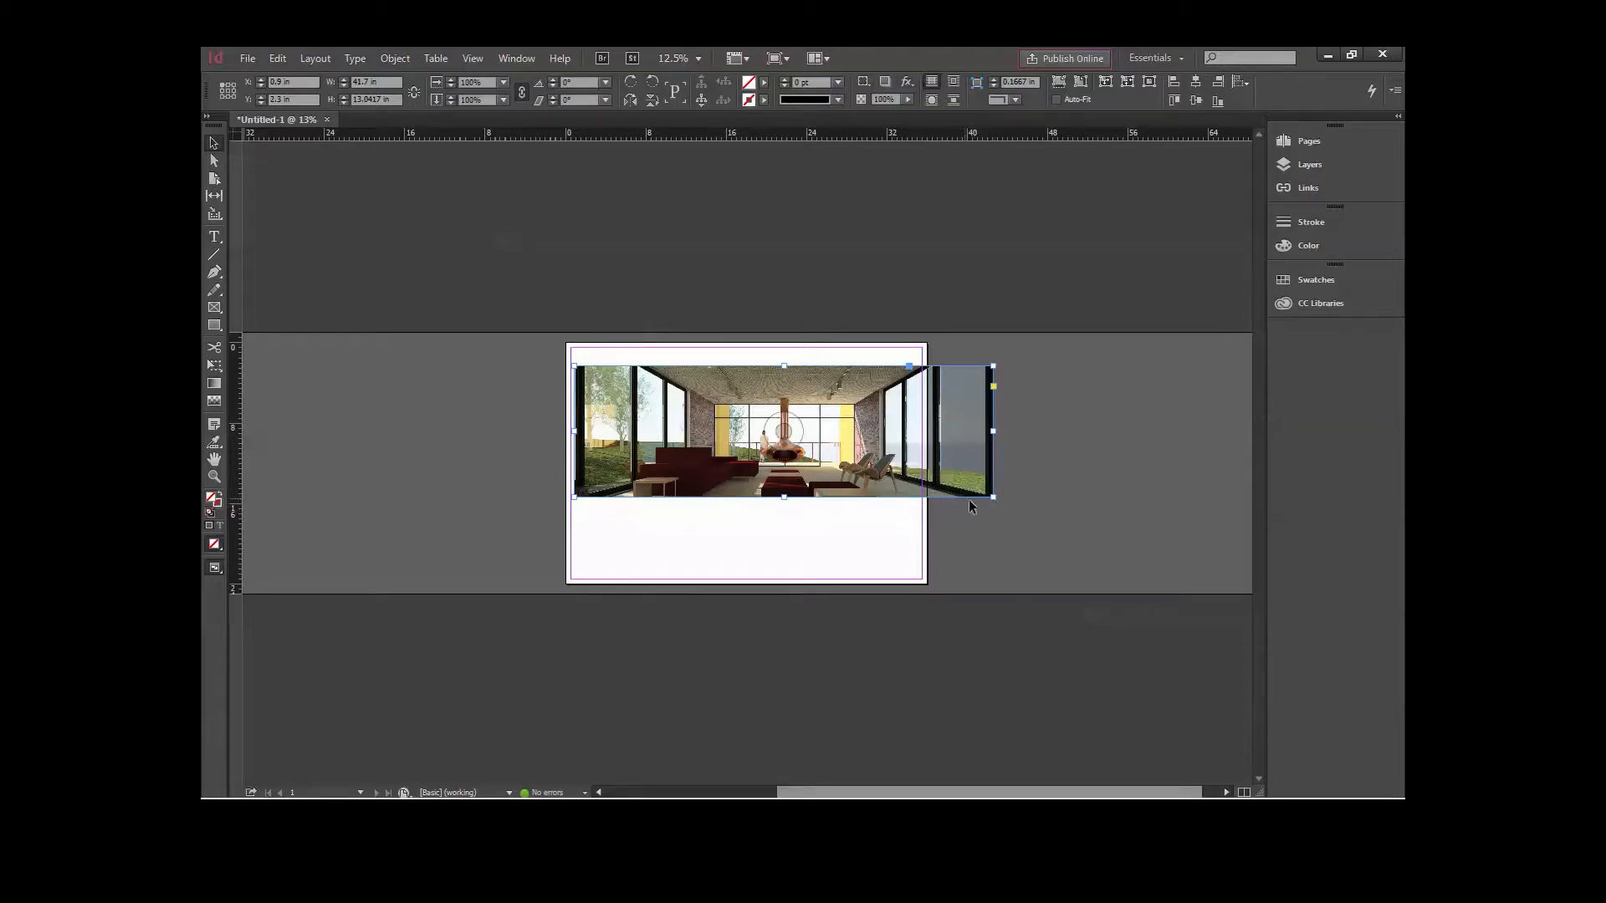
drag(993, 497, 780, 416)
drag(757, 401, 750, 421)
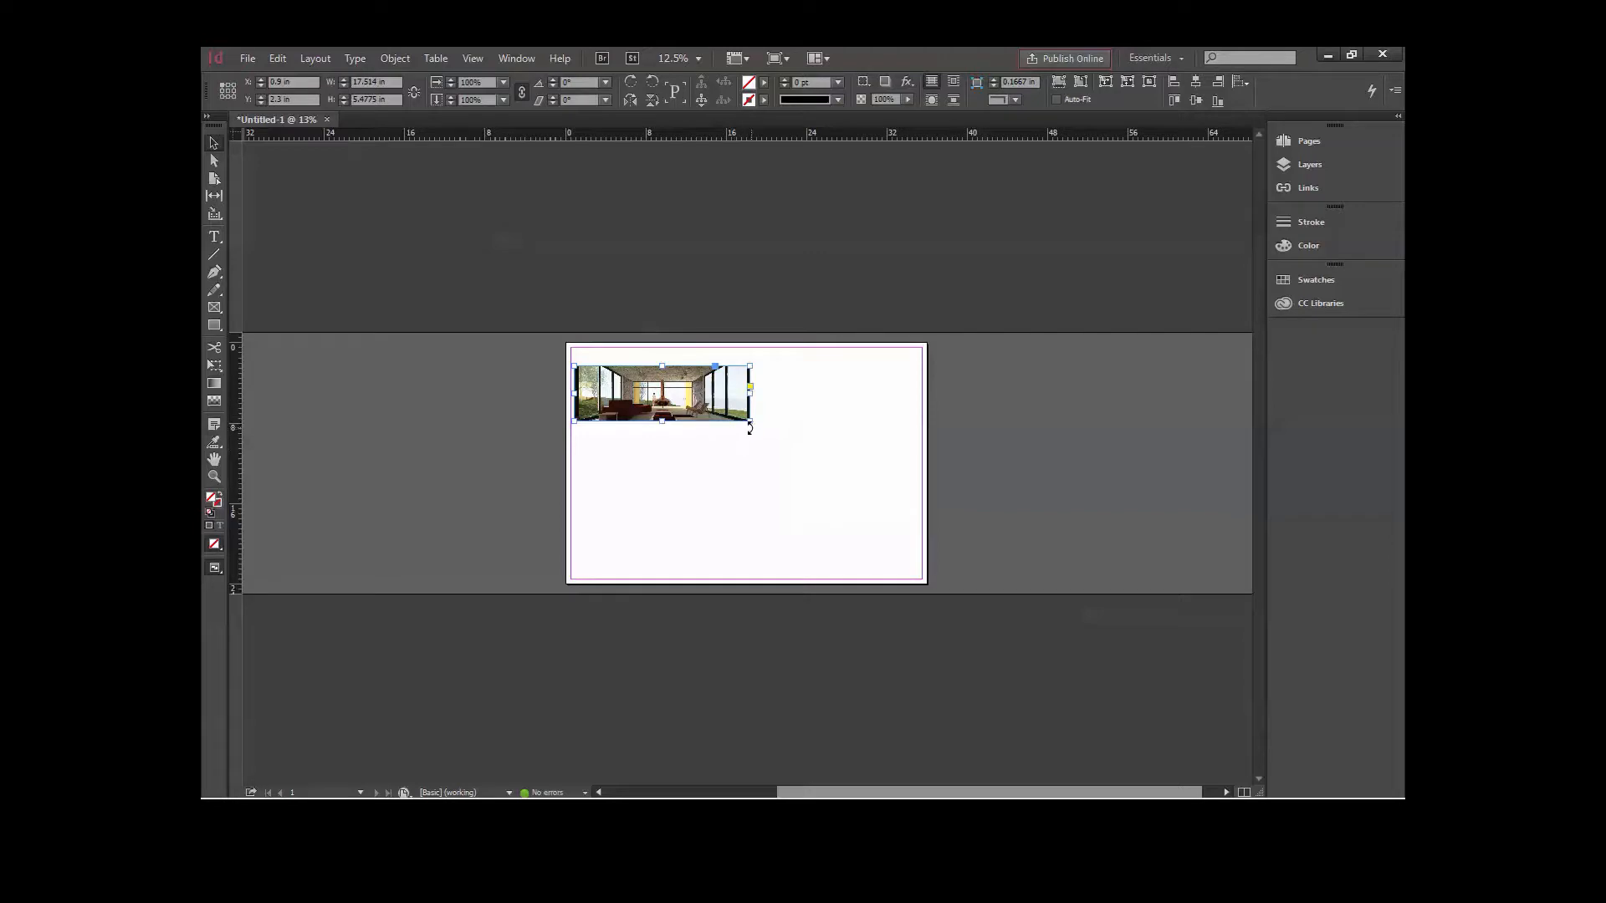
- Adjust the frame around the image and crop both sides, leaving a frame of about 8.2 by 5.9 in
drag(748, 422, 773, 438)
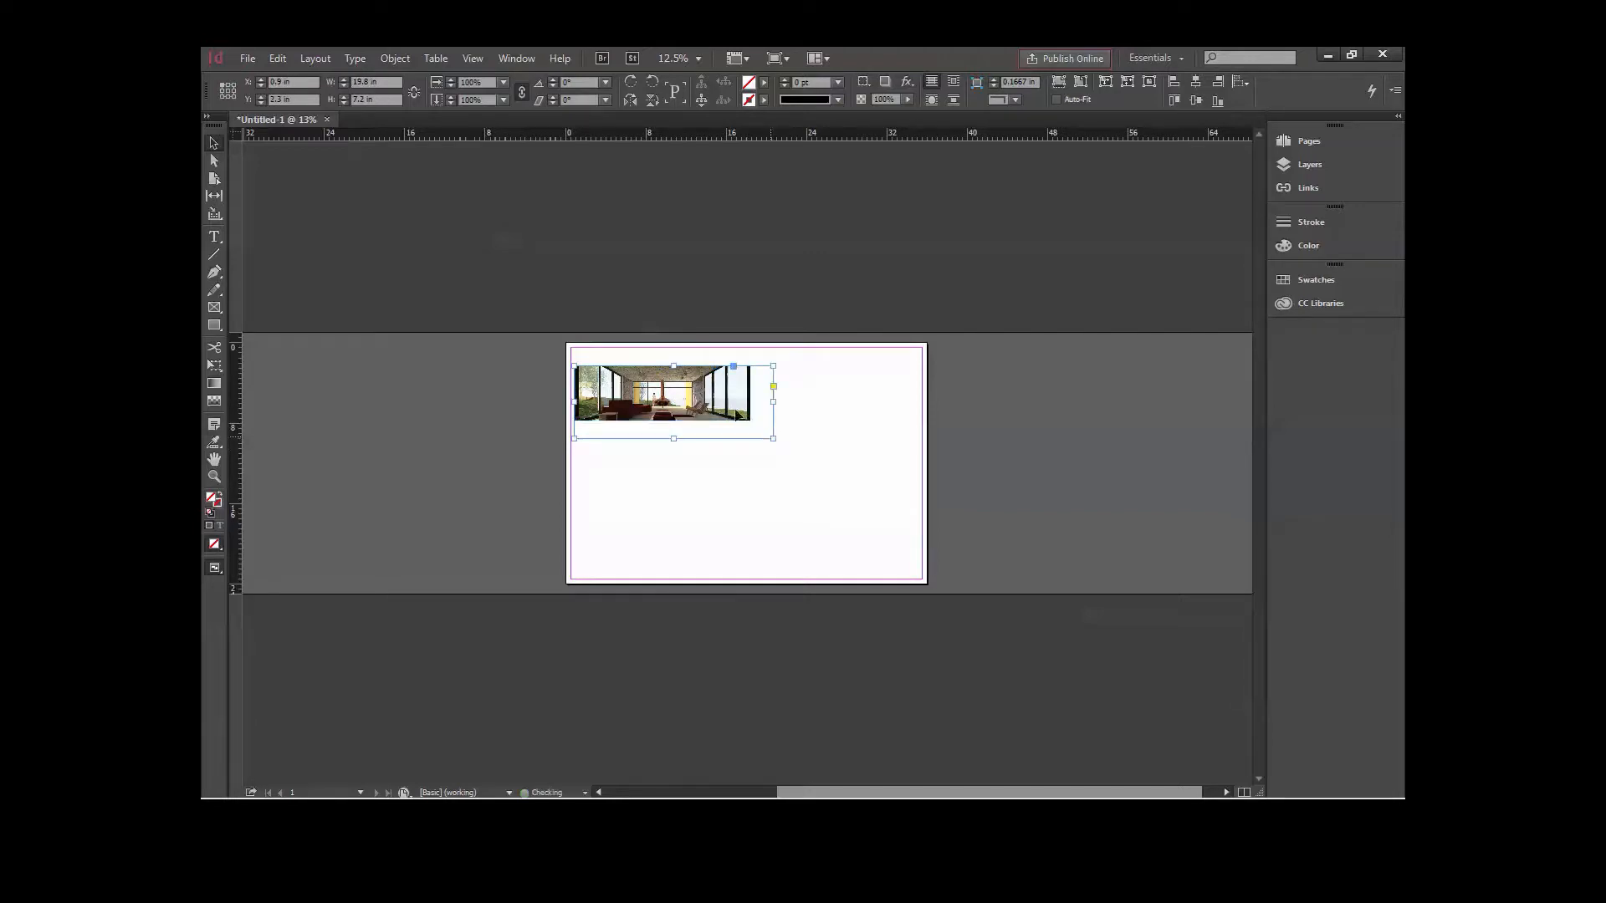
click(674, 401)
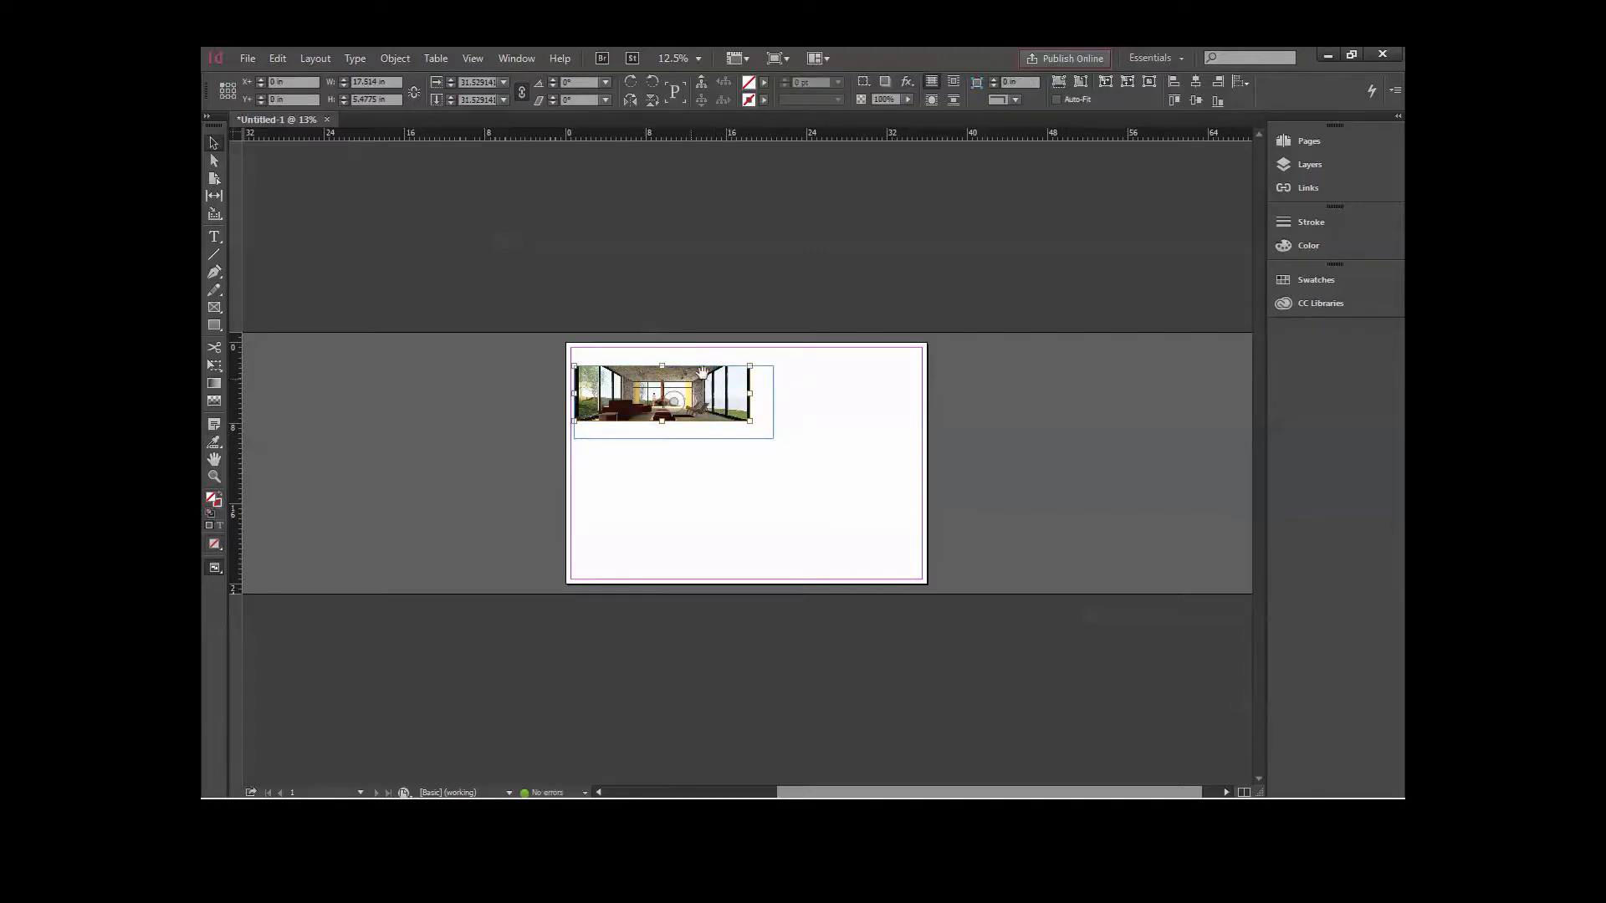
drag(748, 421, 699, 425)
click(768, 437)
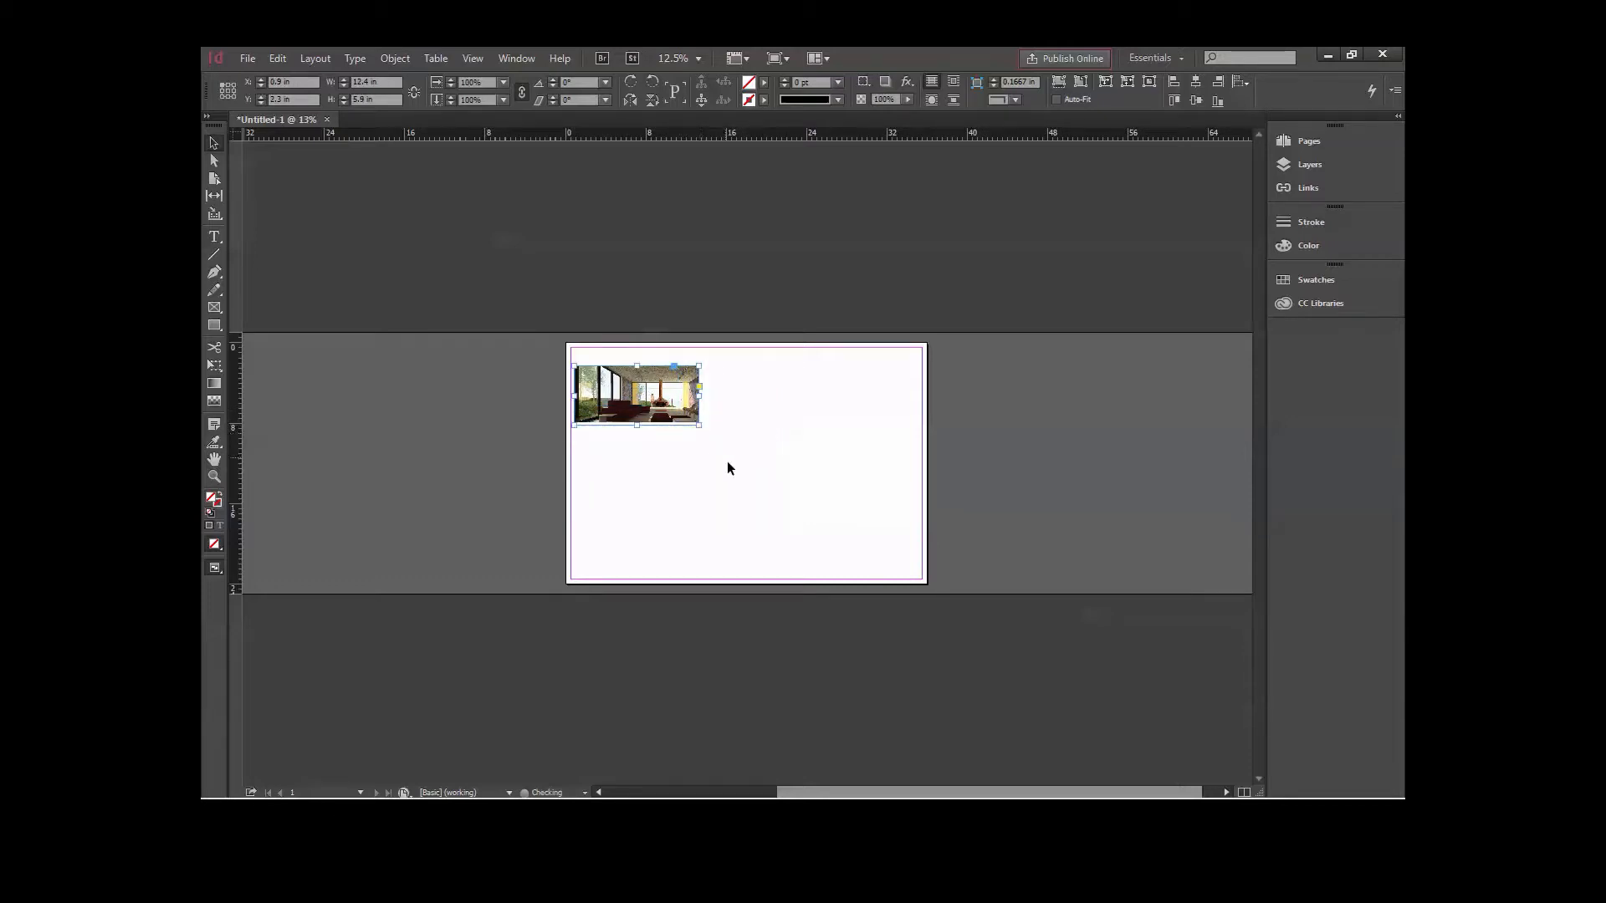
drag(574, 394, 617, 395)
click(530, 383)
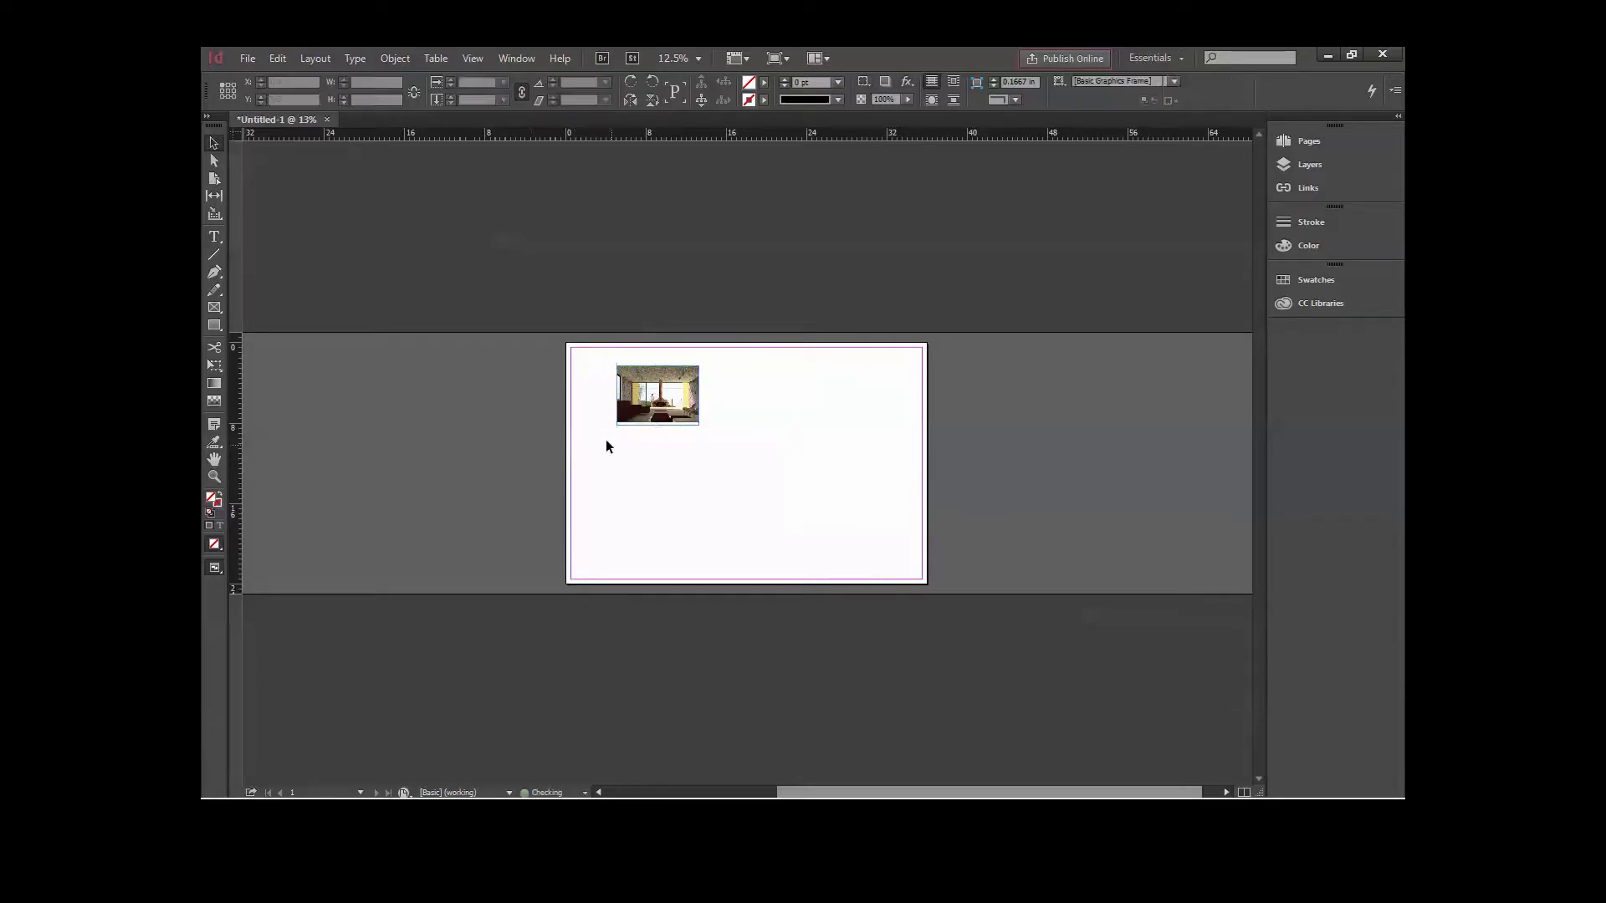
- Restore the InDesign window beside the Sample set 2 folder and place four of the folder's middle images across the lower part of the page
click(1351, 55)
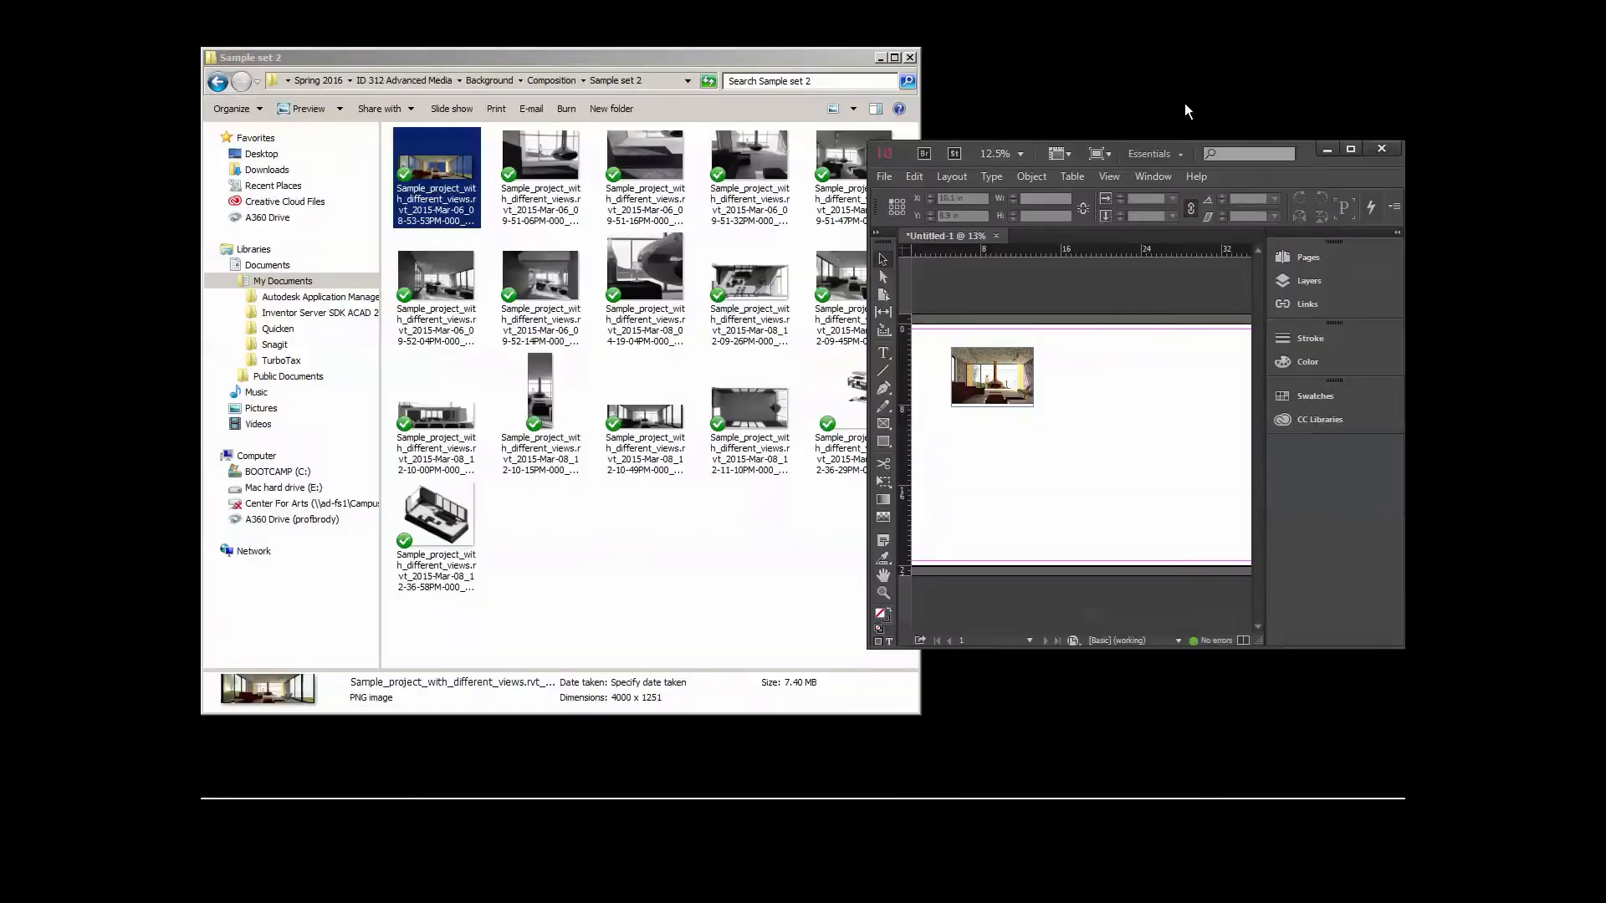
drag(663, 358, 1076, 460)
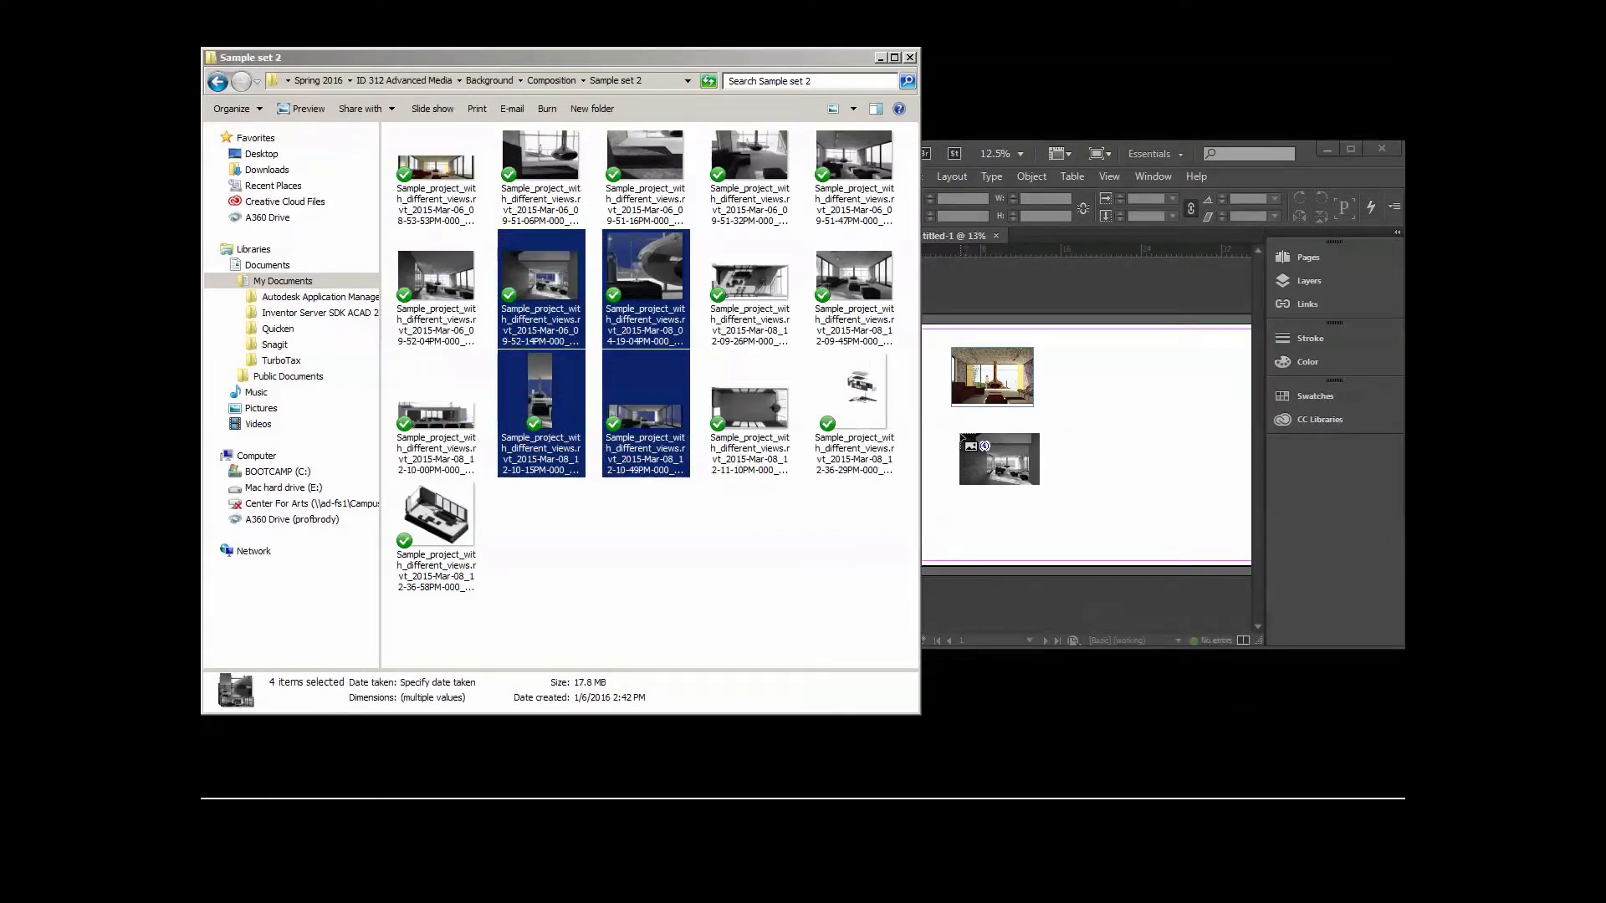
drag(1123, 527, 1123, 527)
click(1033, 512)
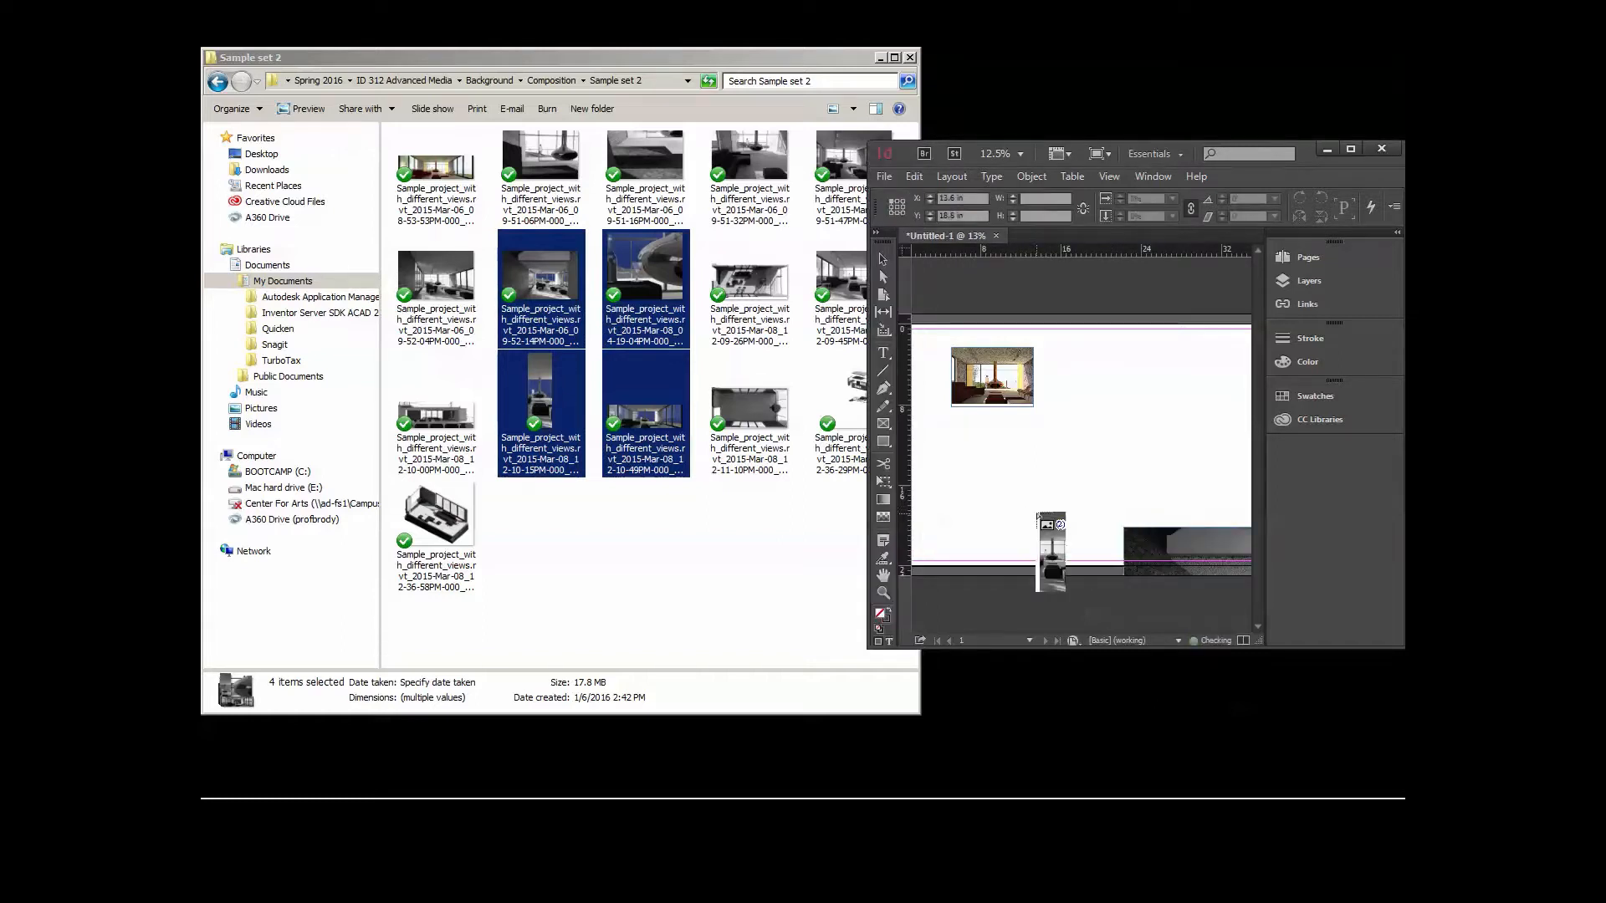
click(1001, 476)
click(969, 456)
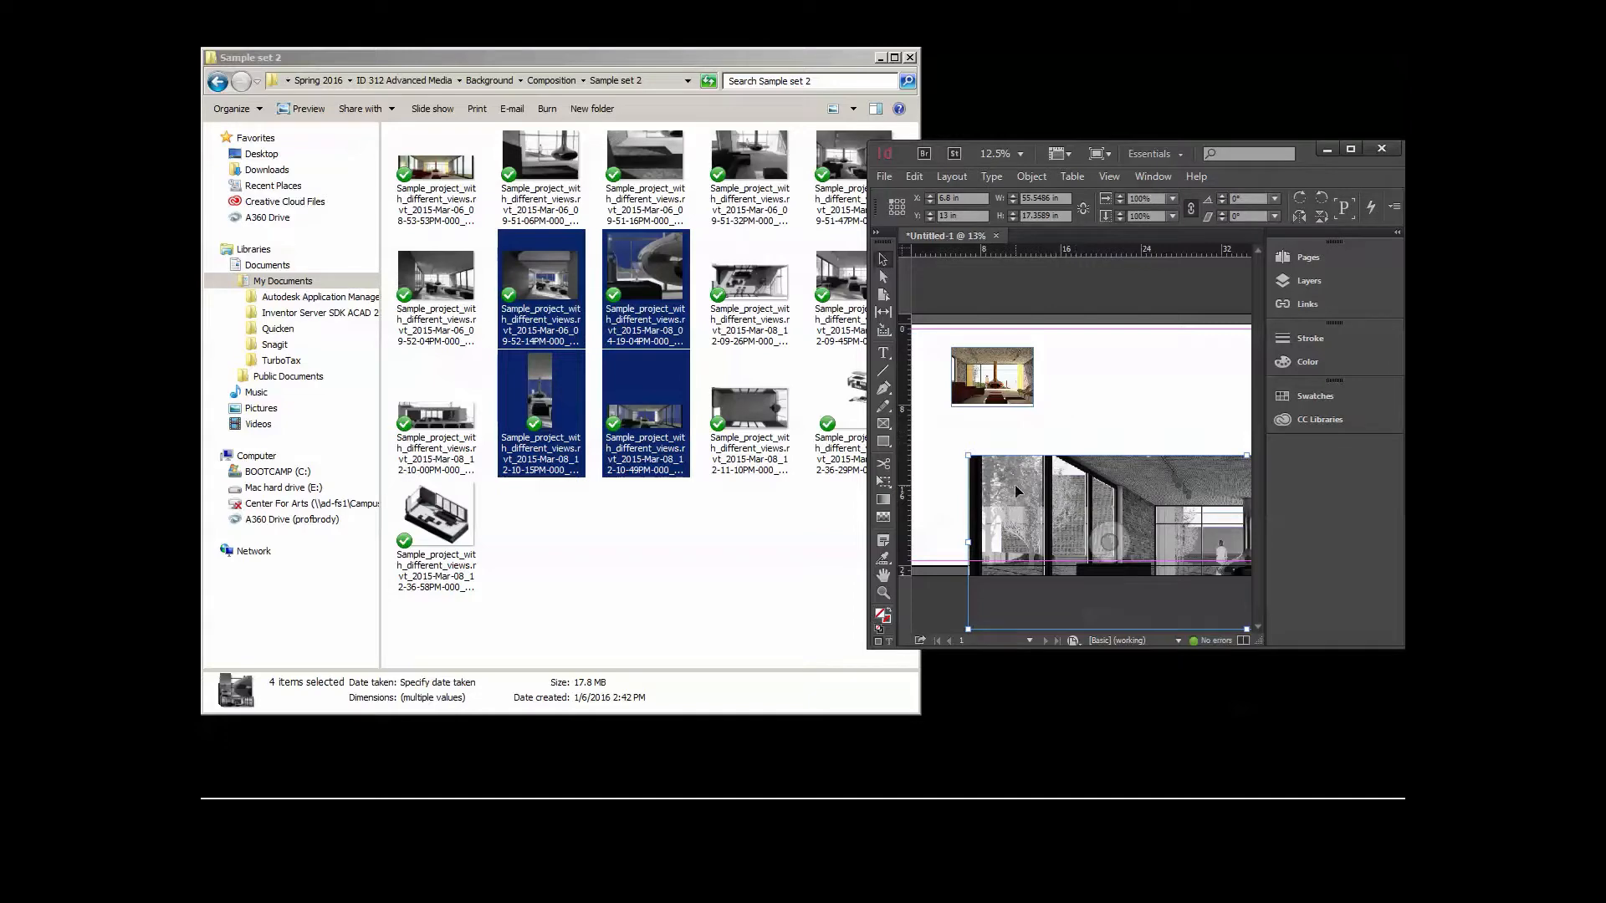
- Maximize the InDesign window, delete the wide and tall images just placed, and leave the bottle-and-chair close-up at X 7.5 in, Y 11.1 in
click(1352, 150)
key(Delete)
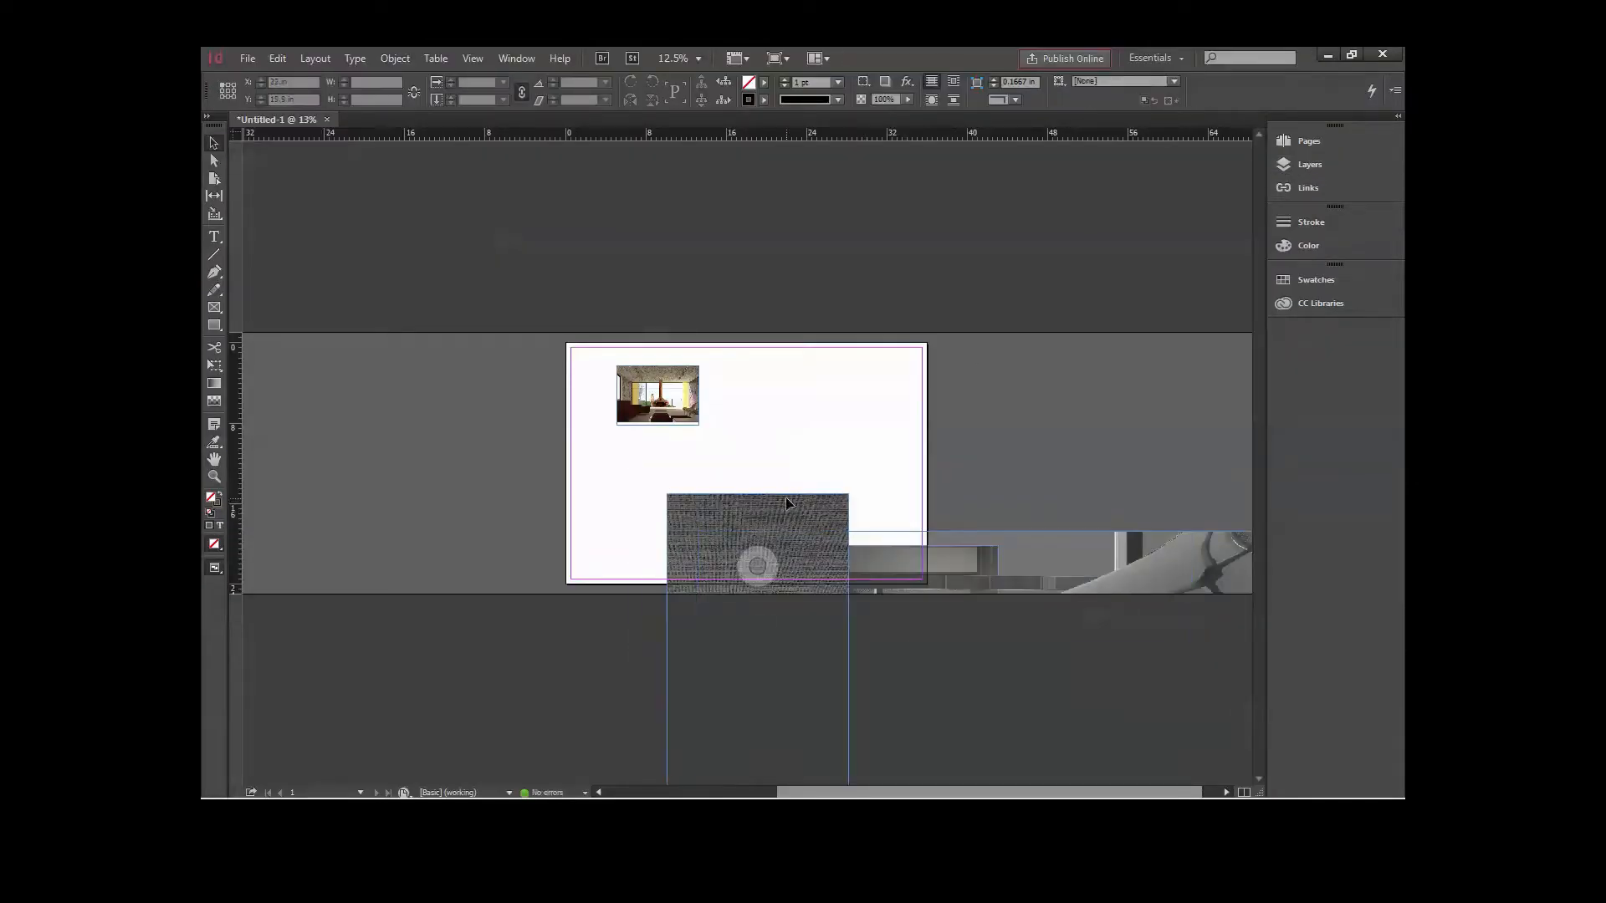
drag(792, 563, 734, 485)
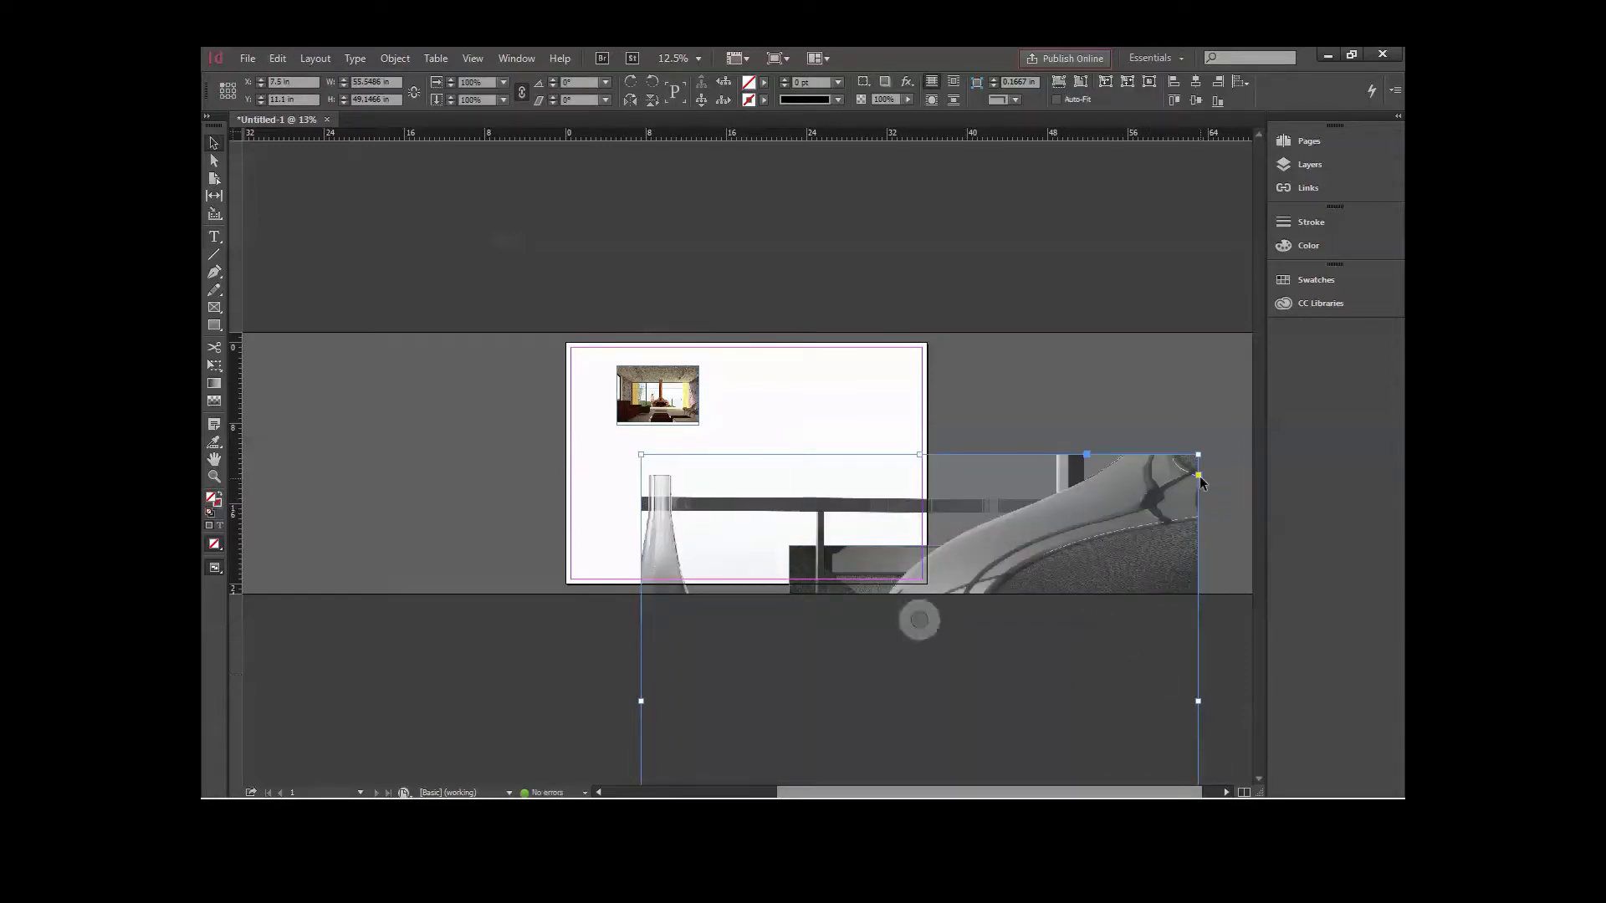
- Scale the bottle-and-chair close-up with its frame to about 11.7 by 10.3 in so it fits on the page
scroll(1223, 527, down, 2)
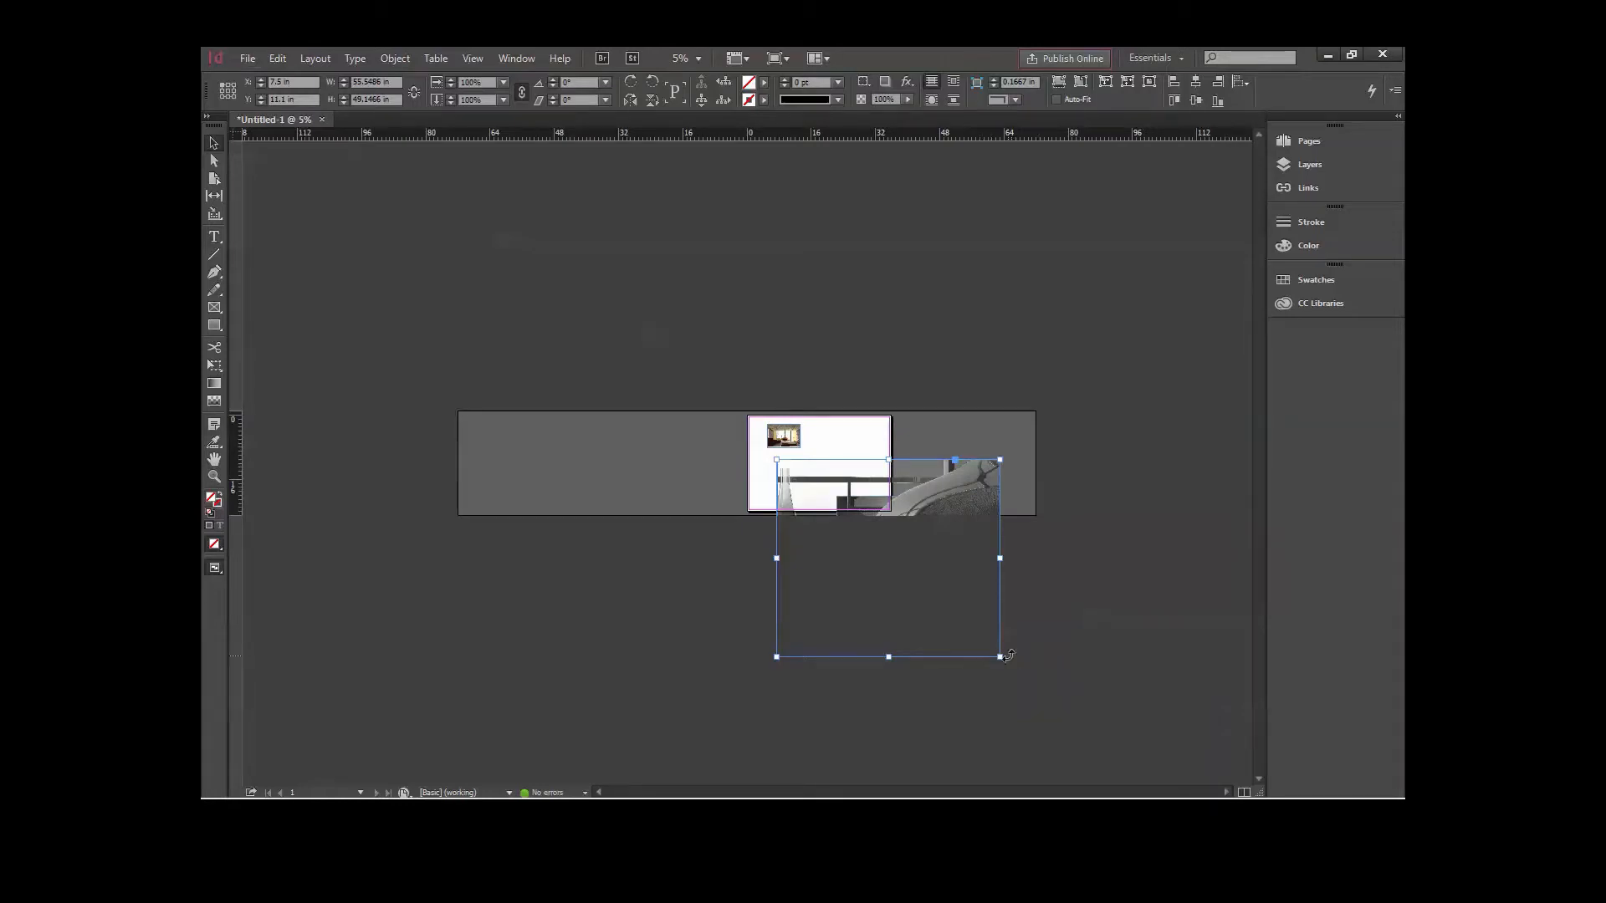
drag(1000, 658, 927, 583)
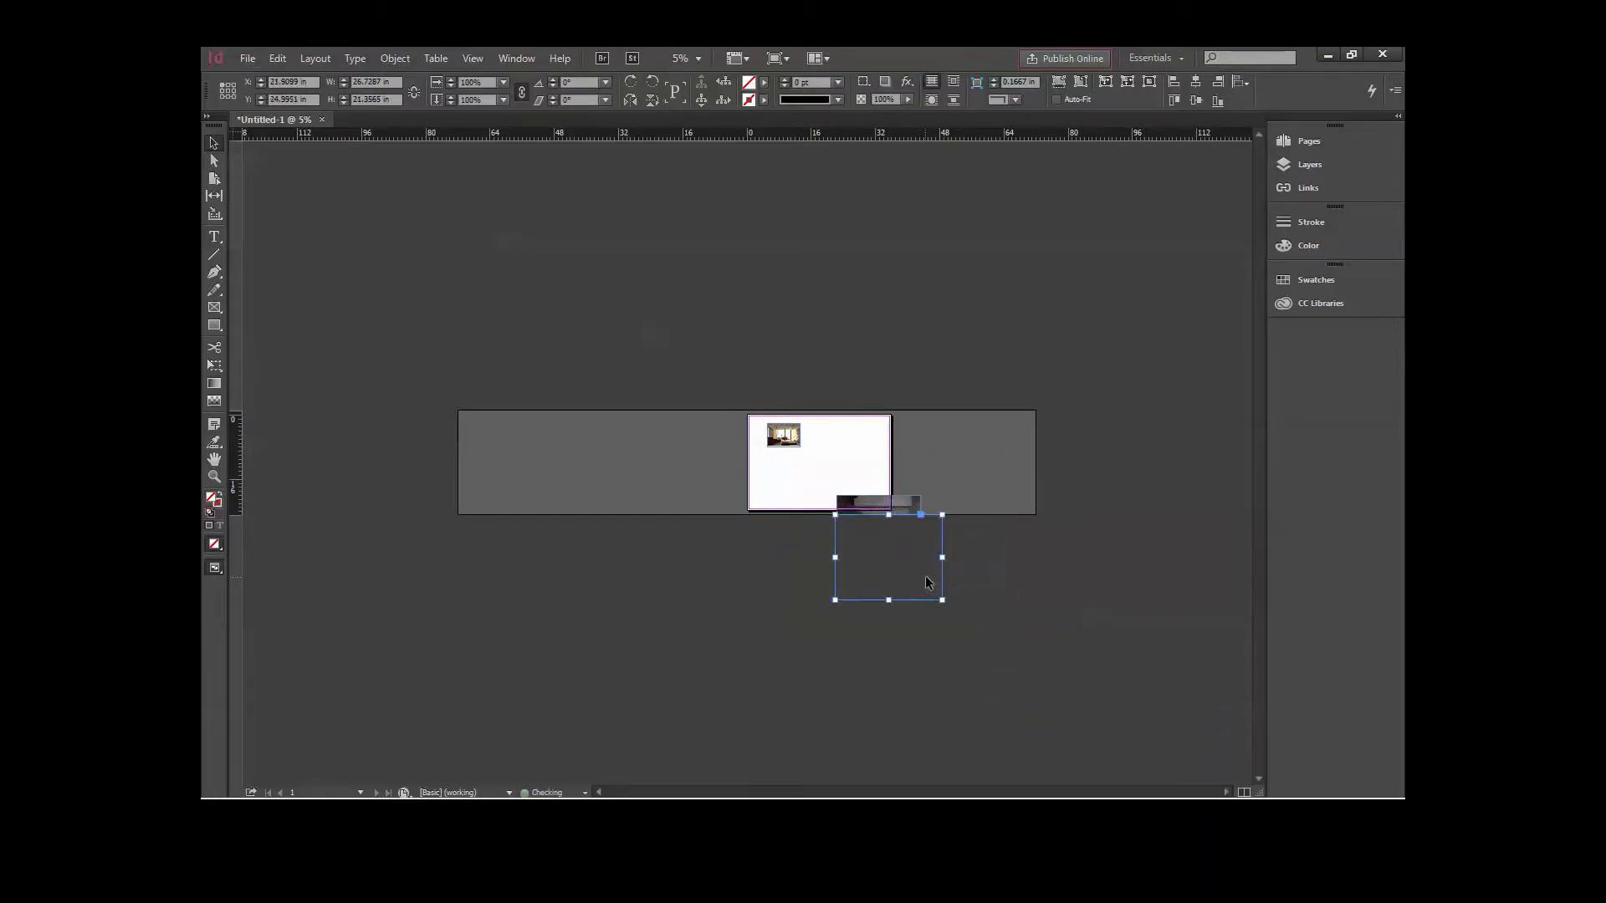
key(ctrl+z)
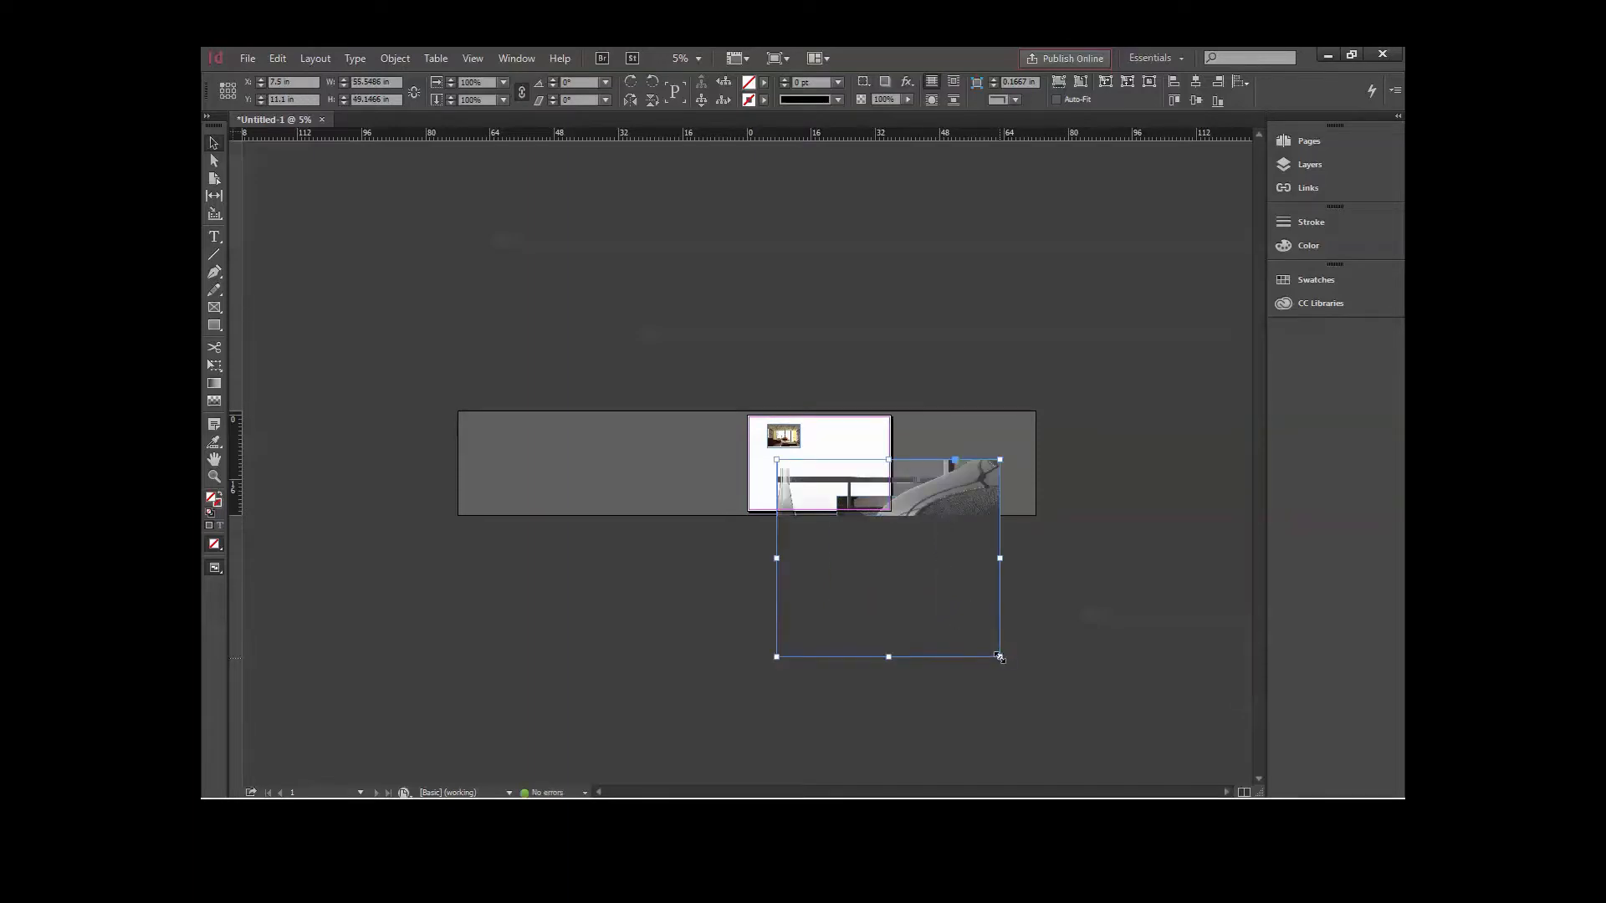
drag(1000, 658, 824, 502)
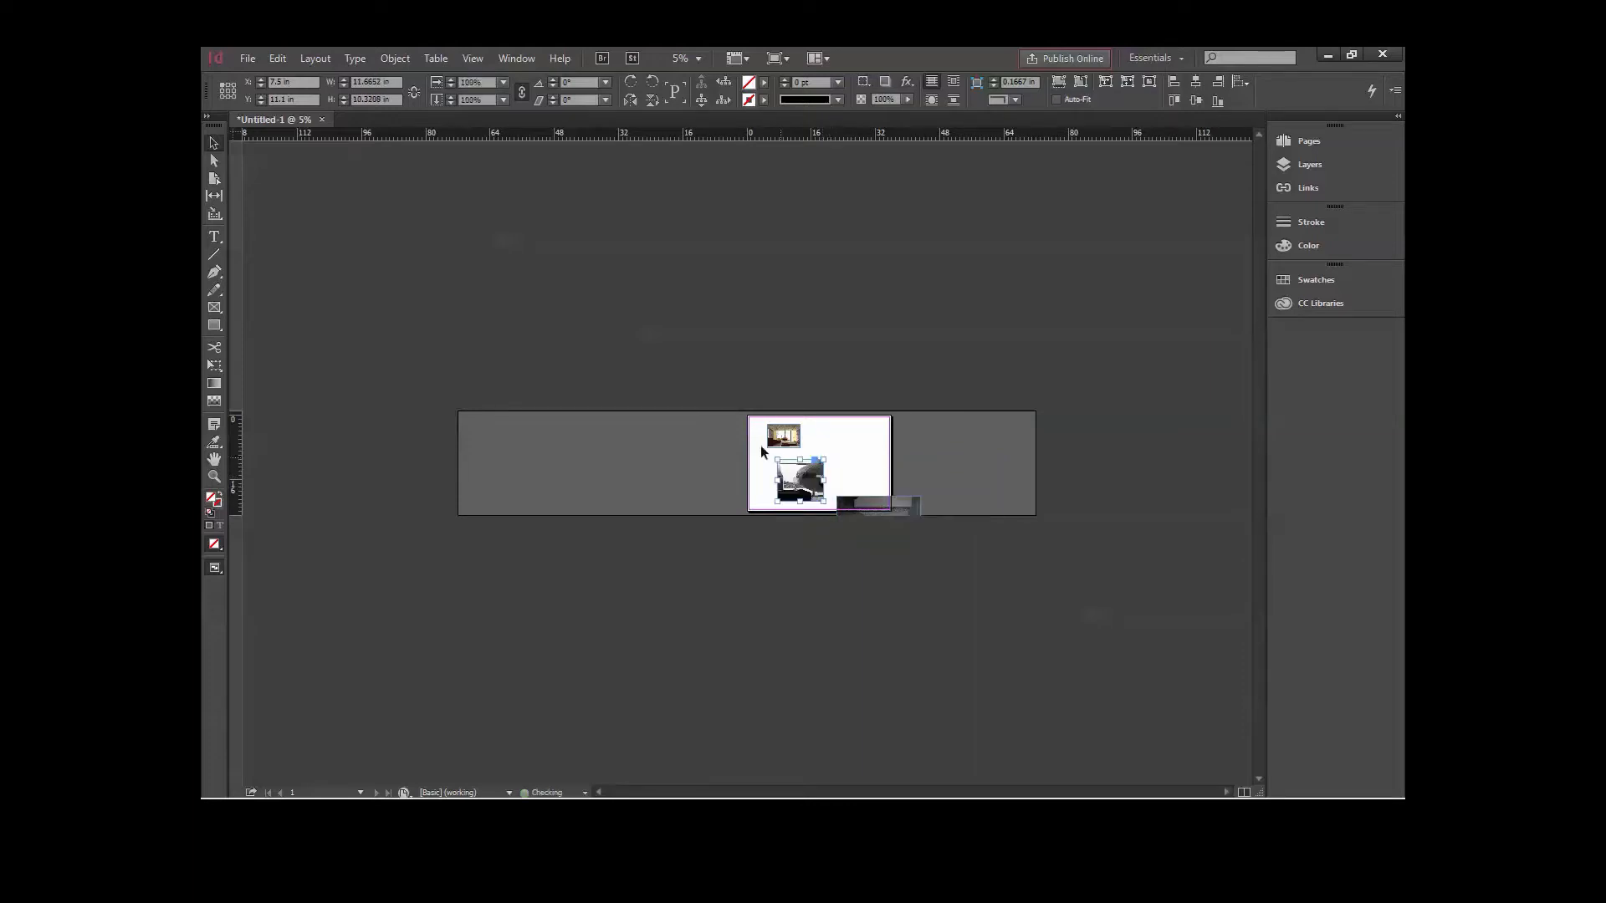
click(682, 285)
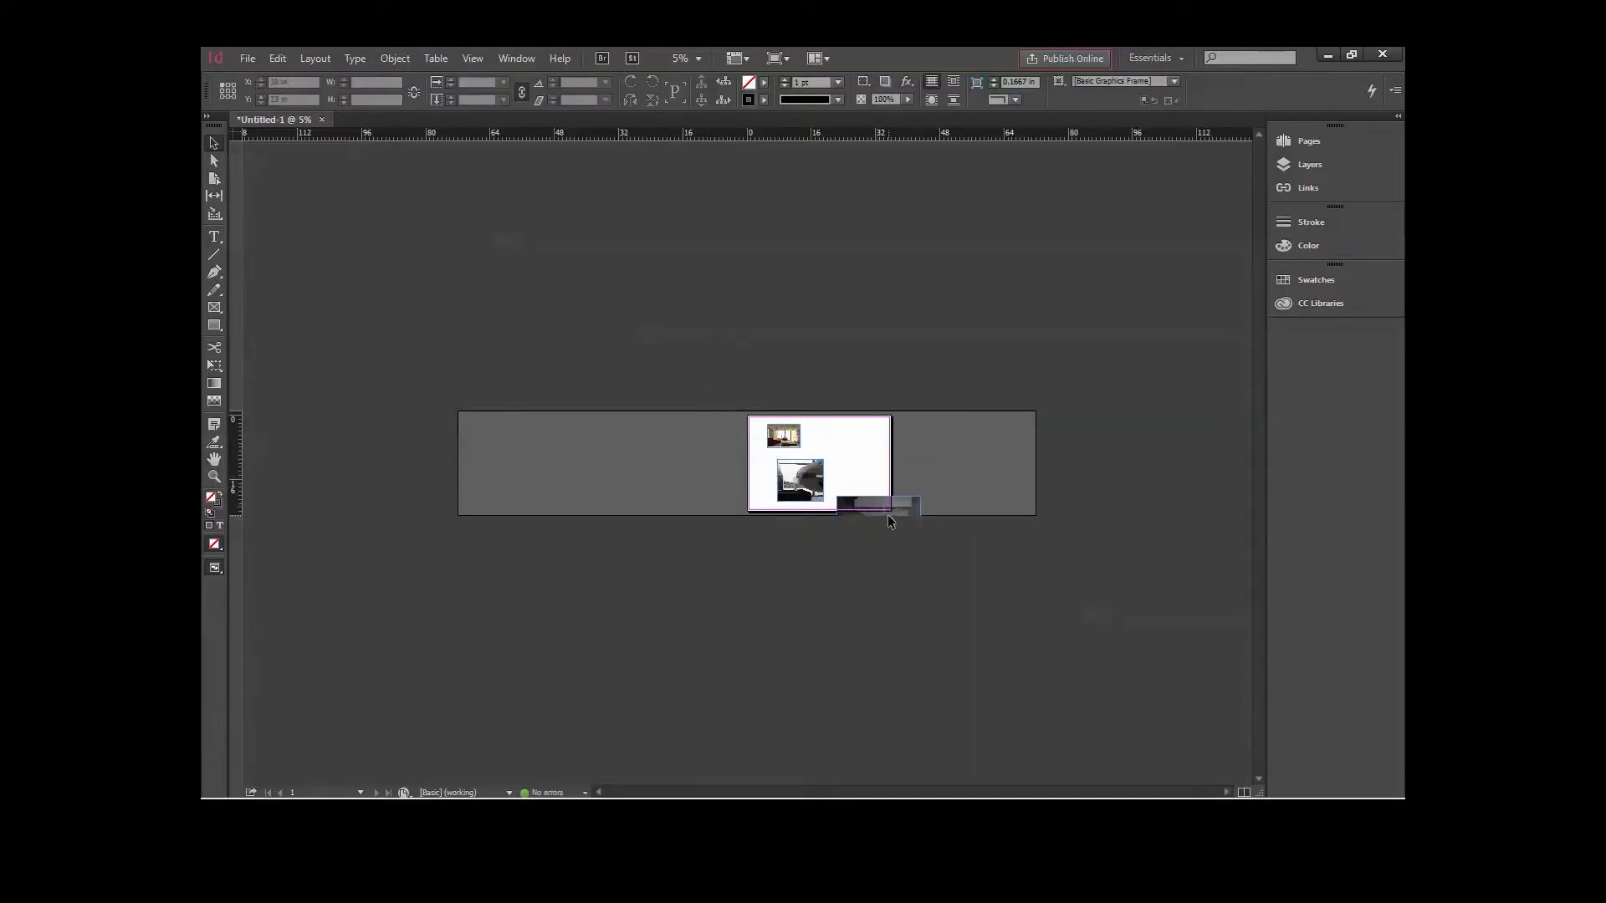
- Scale the remaining dark corridor image to about 12.5 by 8.1 in and move it onto the page's right half
click(889, 522)
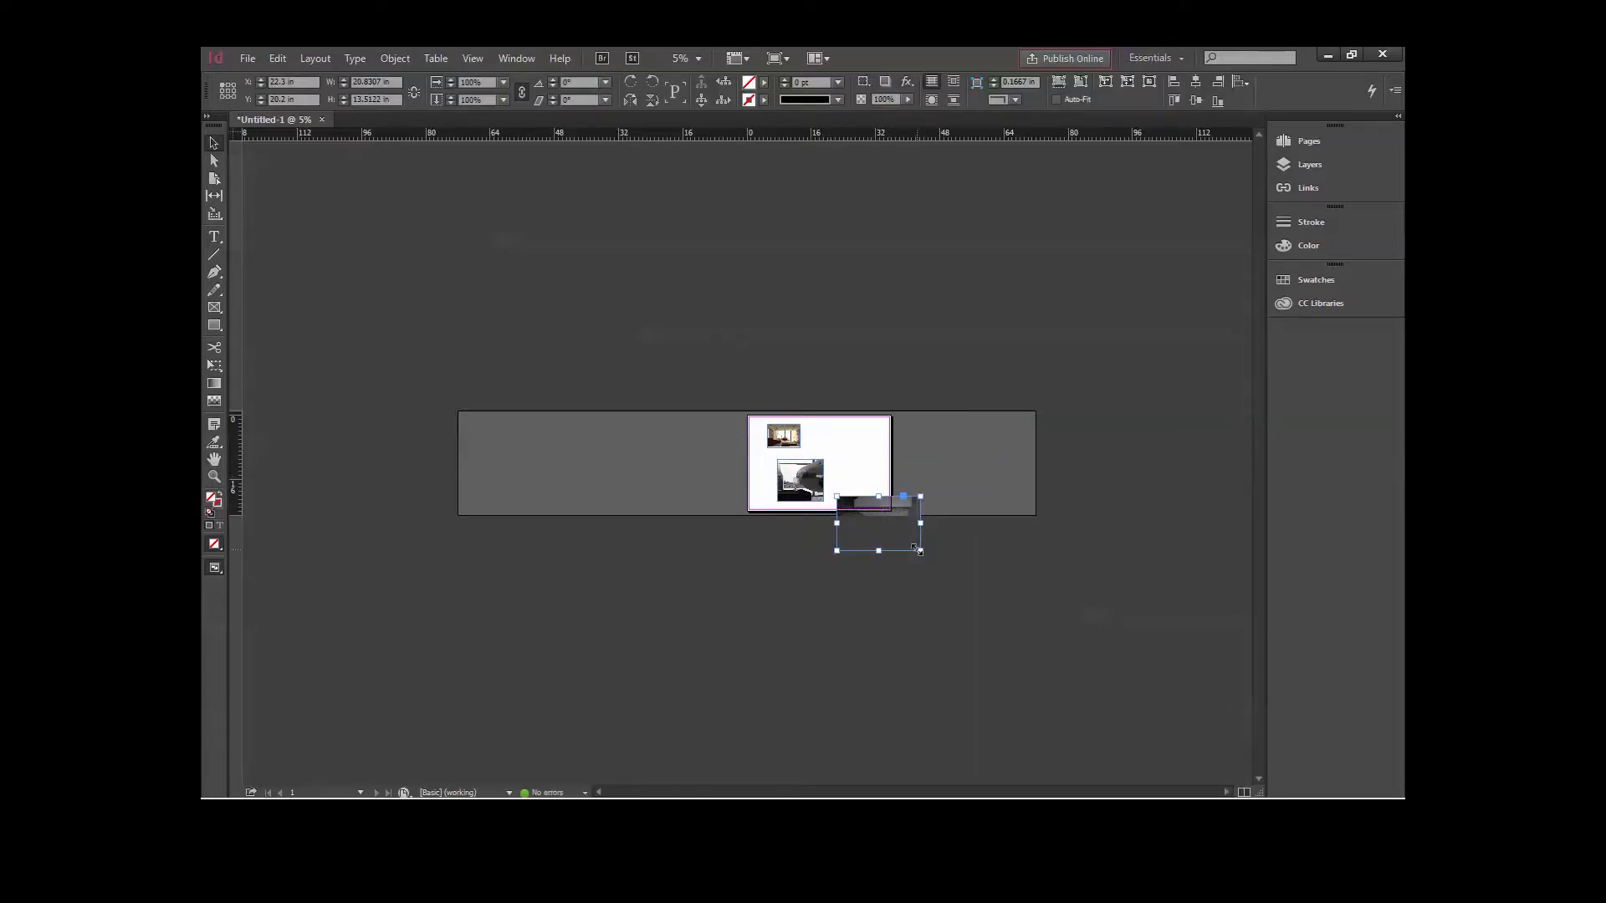
drag(920, 551, 858, 459)
click(507, 254)
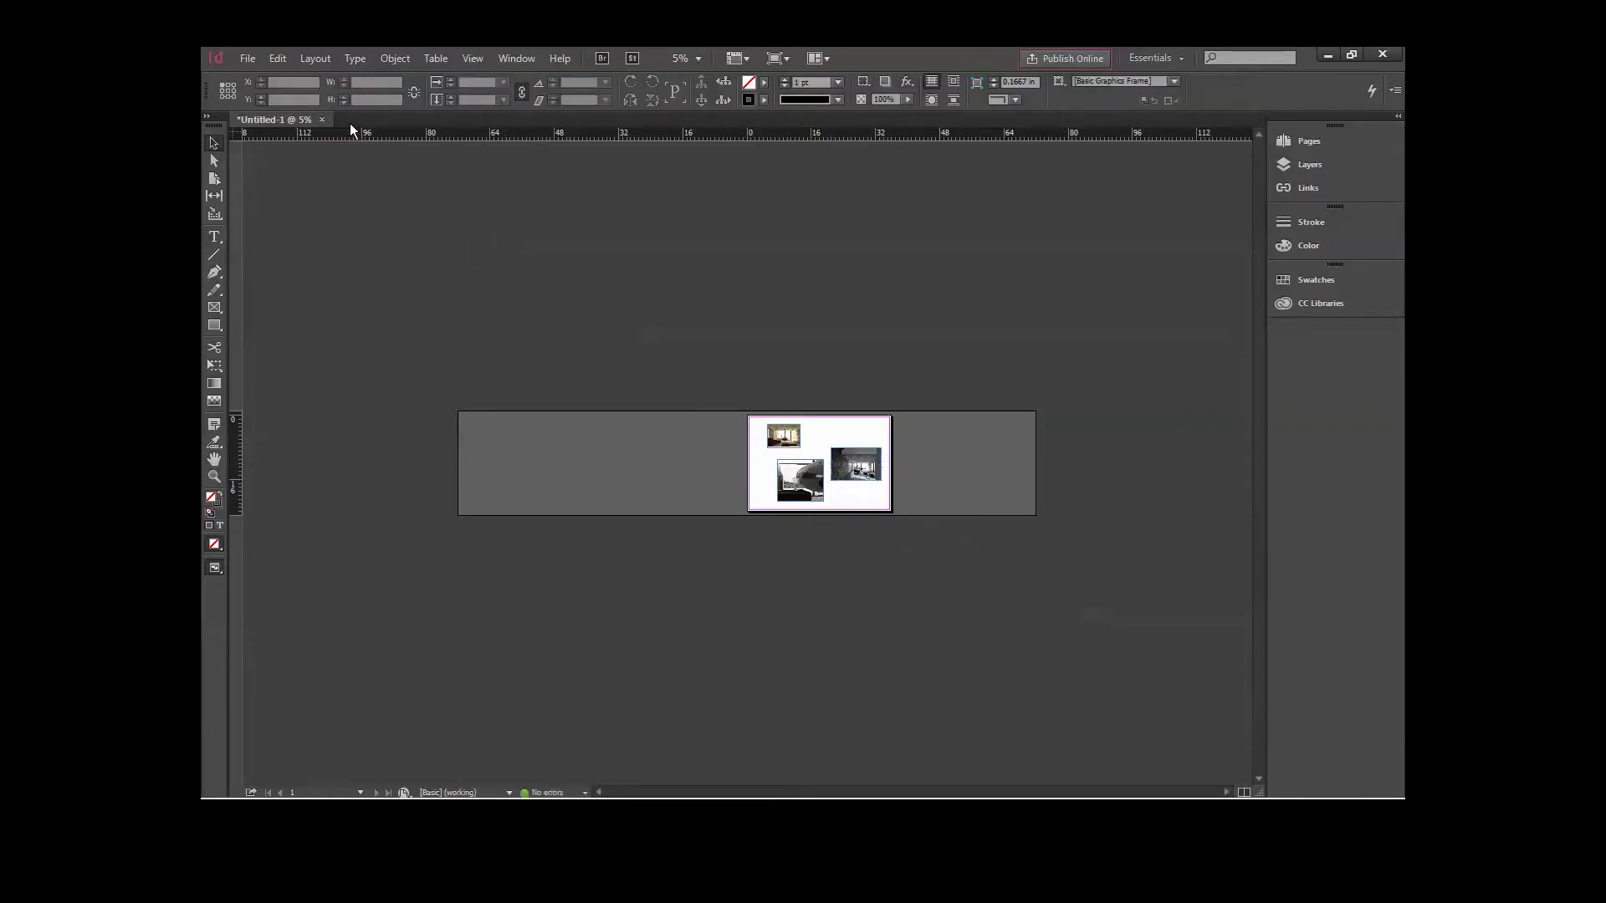
click(248, 57)
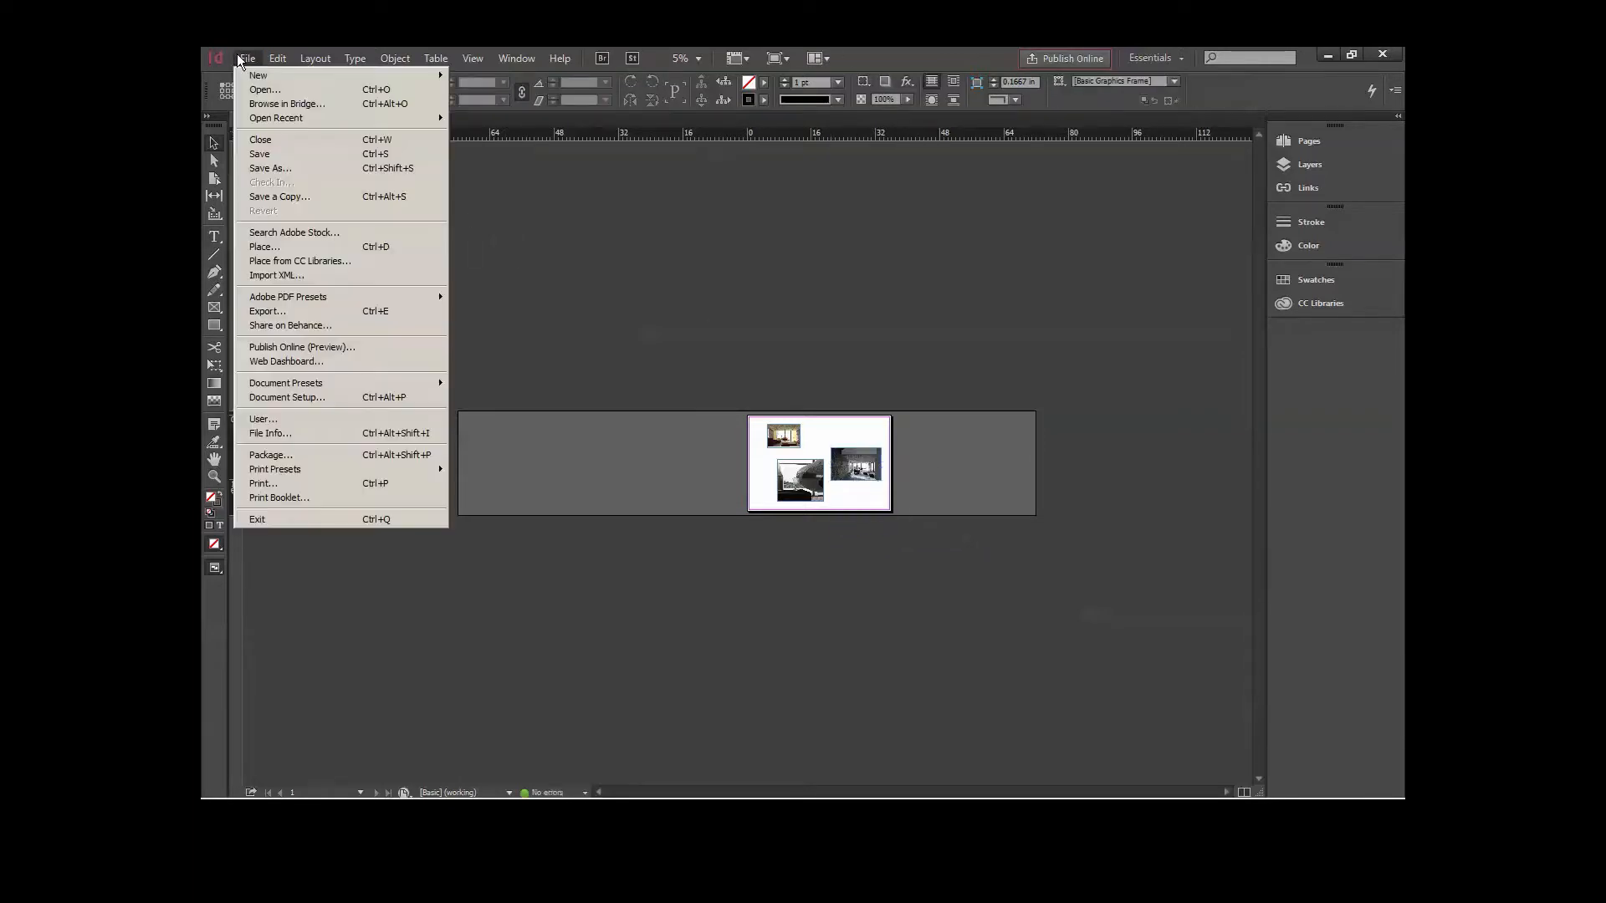
click(286, 246)
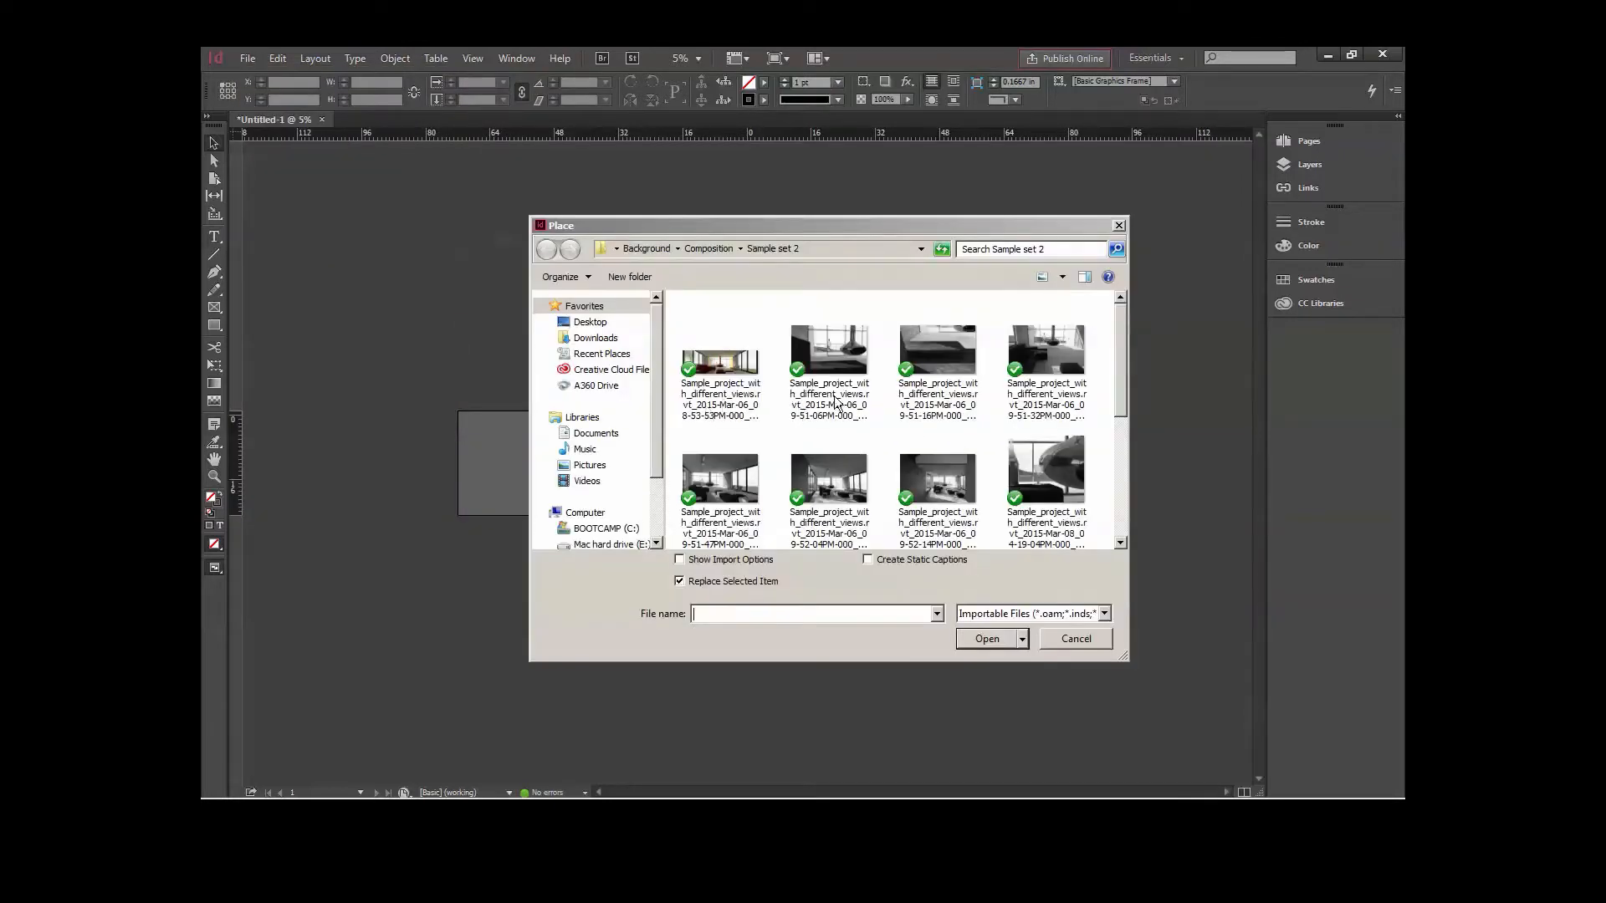
click(1069, 644)
- Move the colour interior image to X 7.5 in, Y 2.3 in, in line with the close-up's left edge
key(ctrl+equal)
key(ctrl+equal)
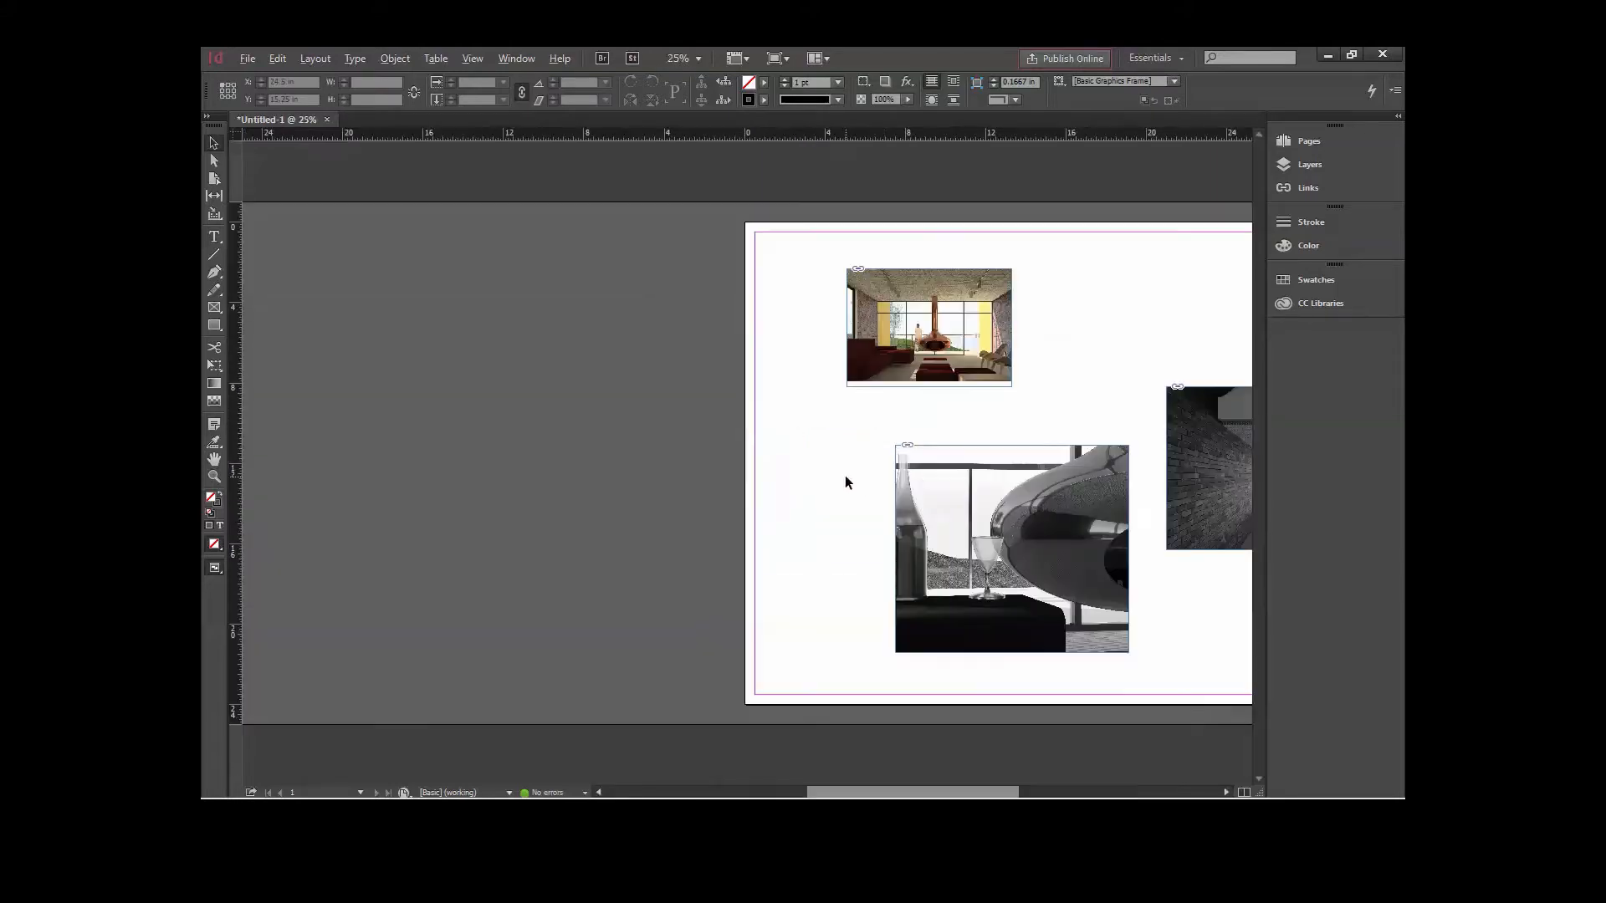
drag(931, 794, 994, 795)
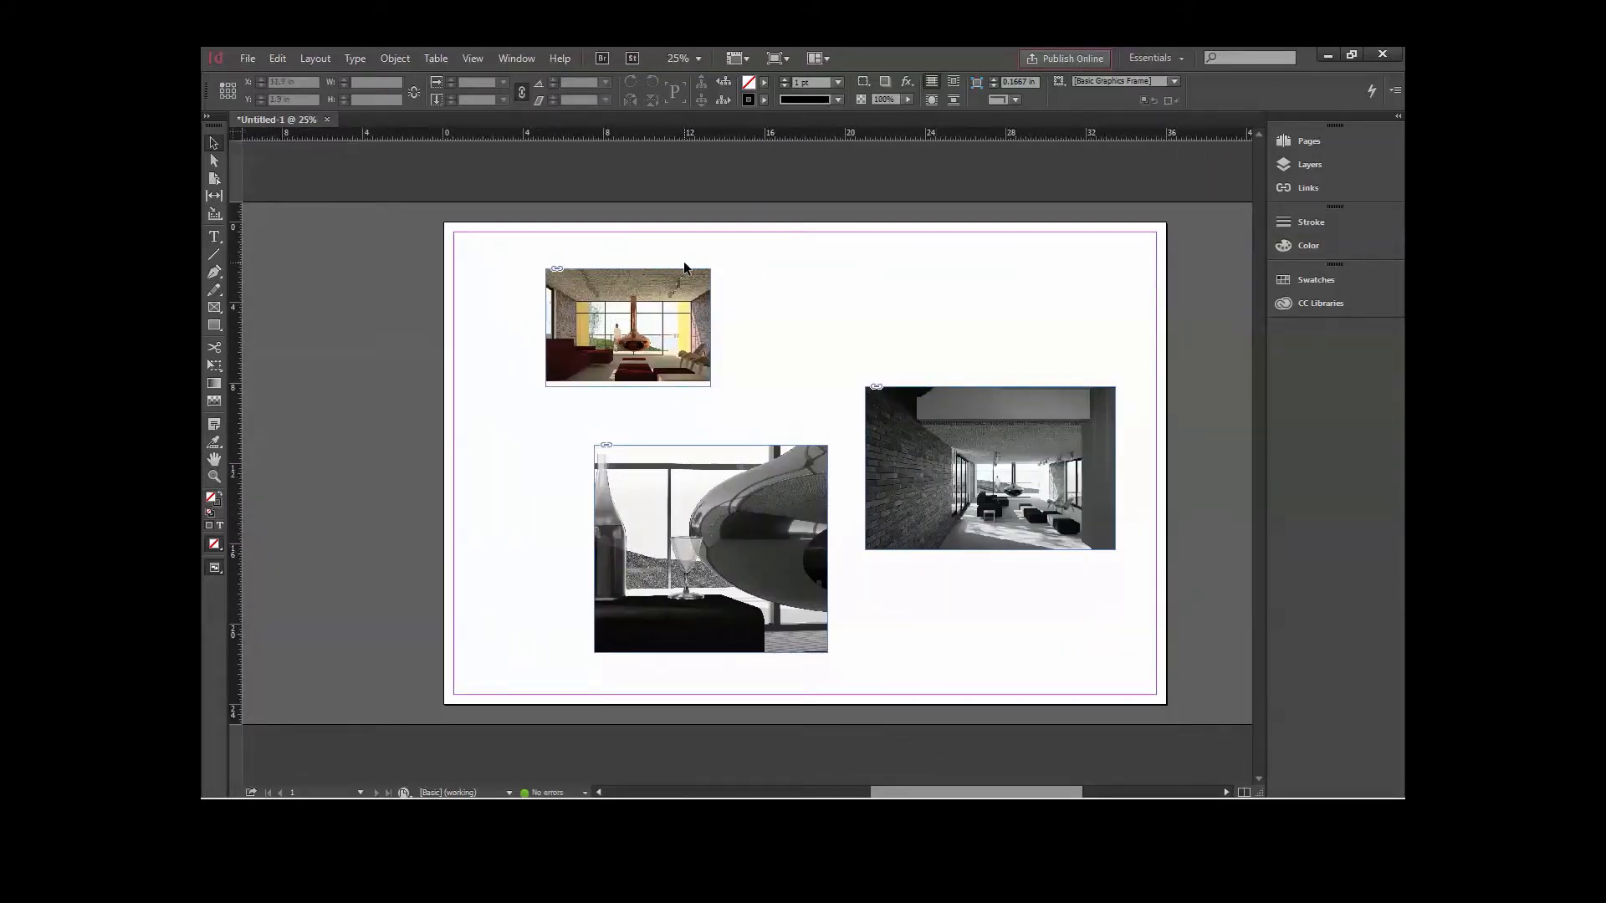
drag(625, 308, 672, 303)
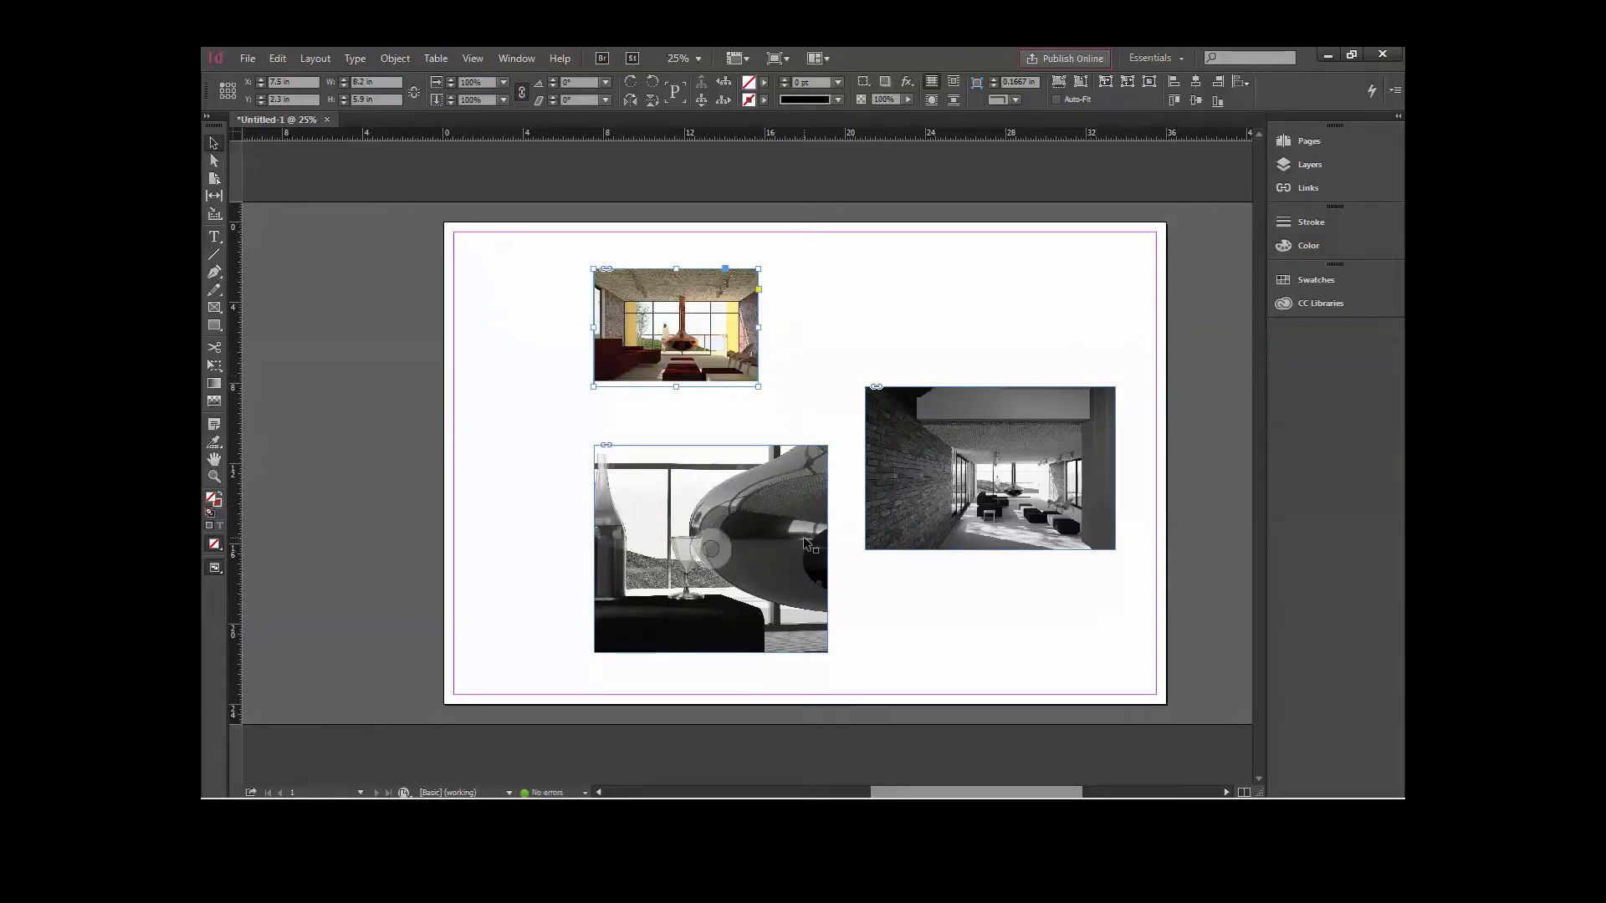
- Crop the close-up's frame to about 8.4 by 7.5 in and align the corridor image's bottom edge with it
click(824, 512)
drag(826, 652, 753, 592)
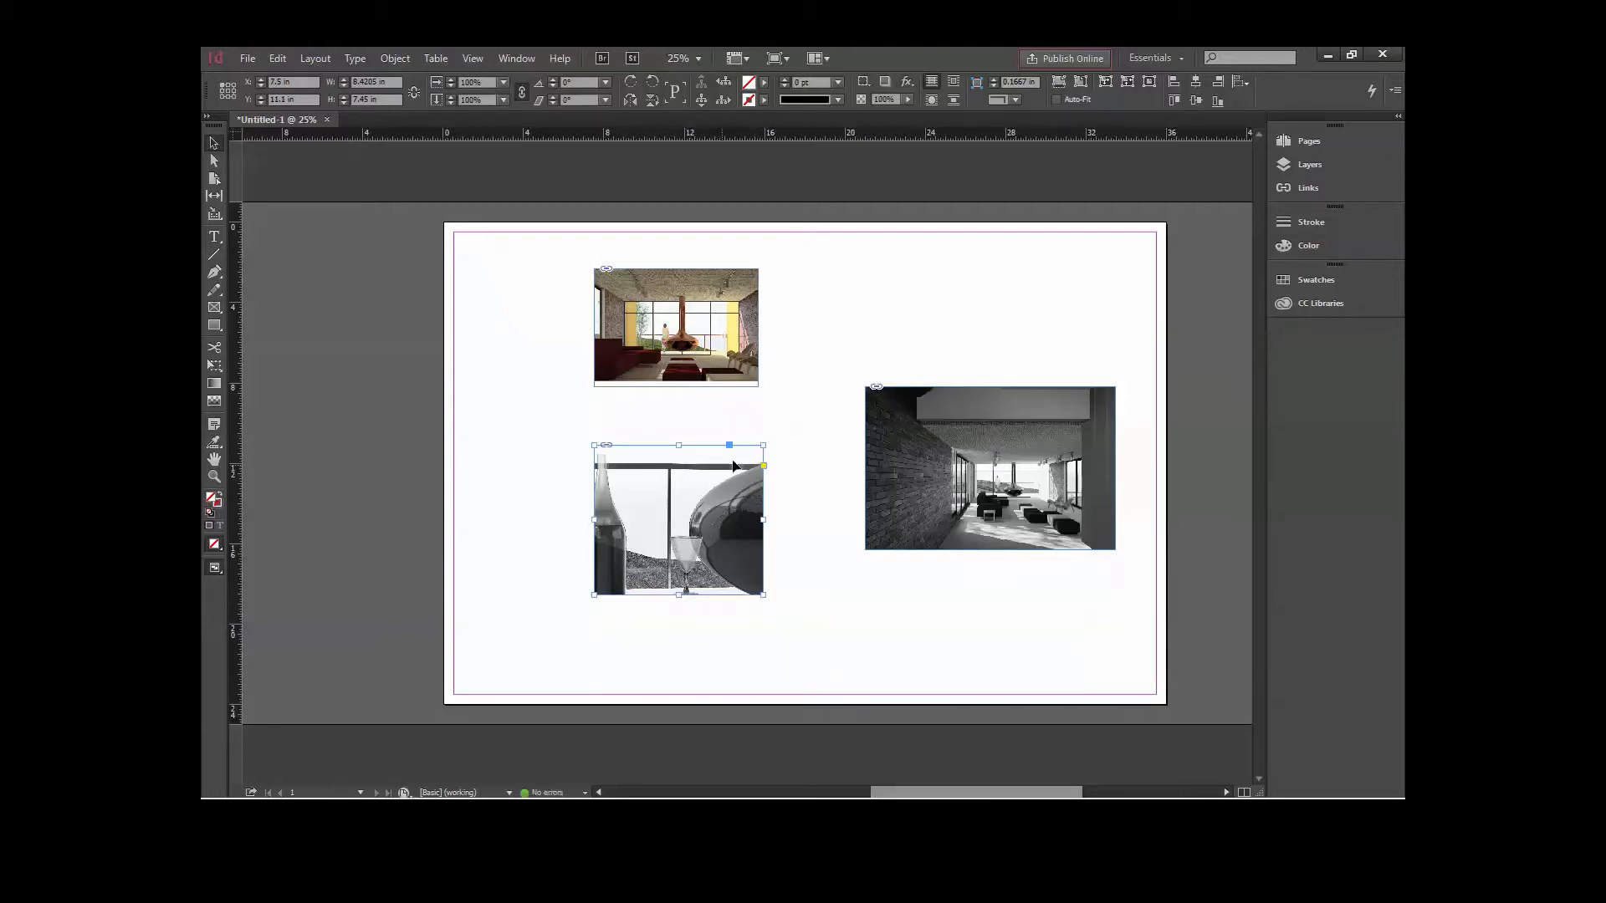
drag(921, 500, 926, 547)
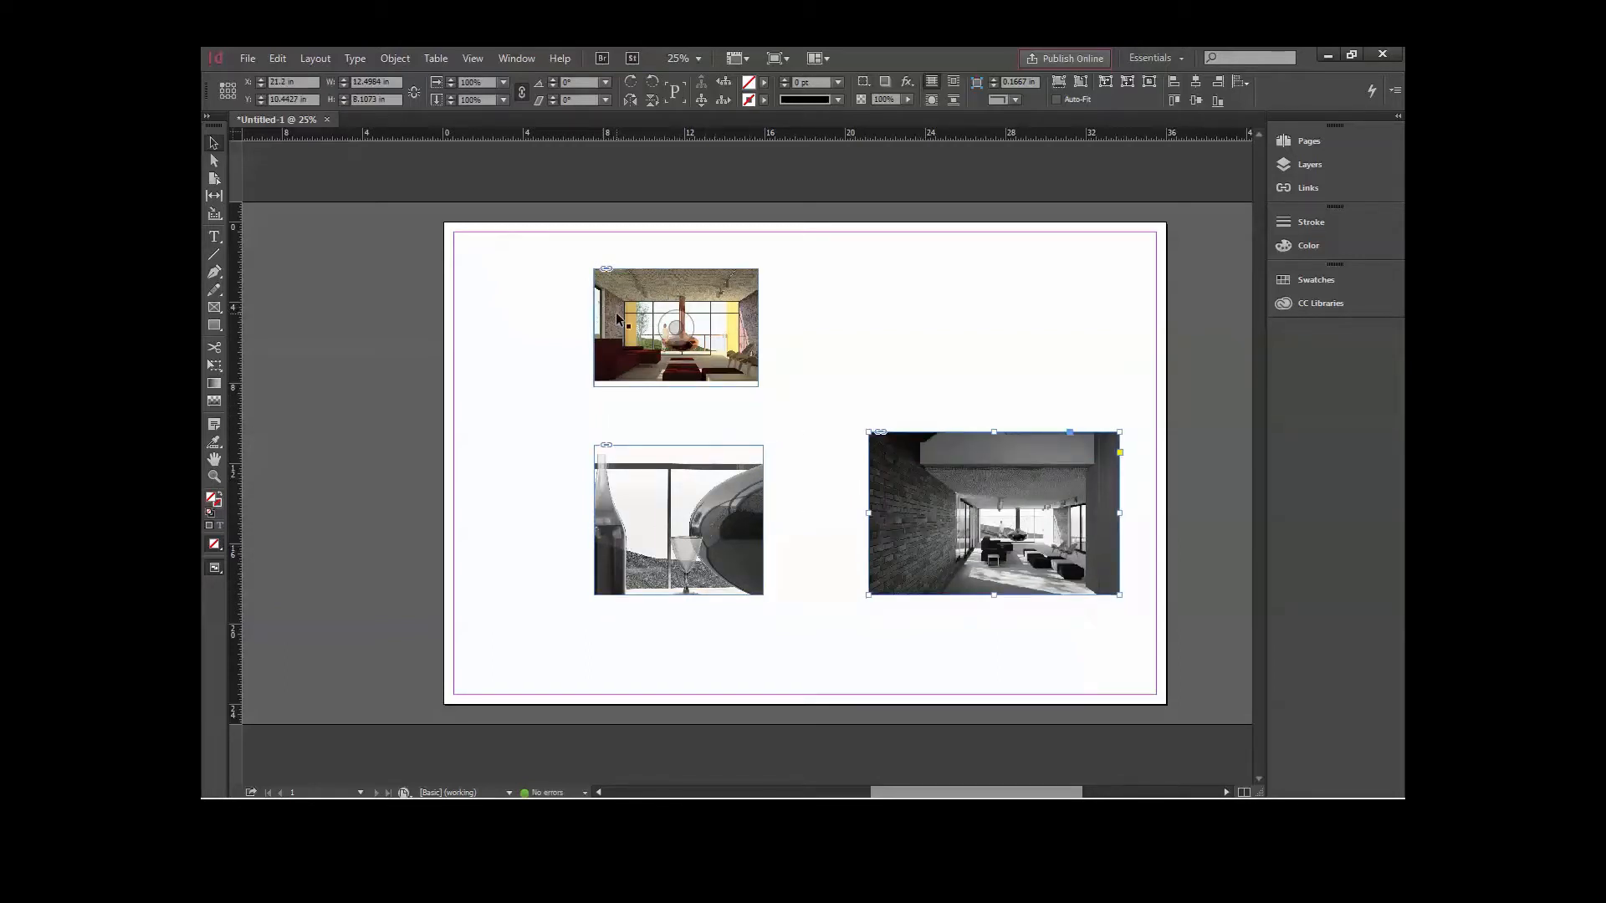
- Move the close-up down to the bottom margin and the colour interior image above it at about X 1.95 in, Y 0.875 in, left edges aligned
drag(617, 318, 482, 287)
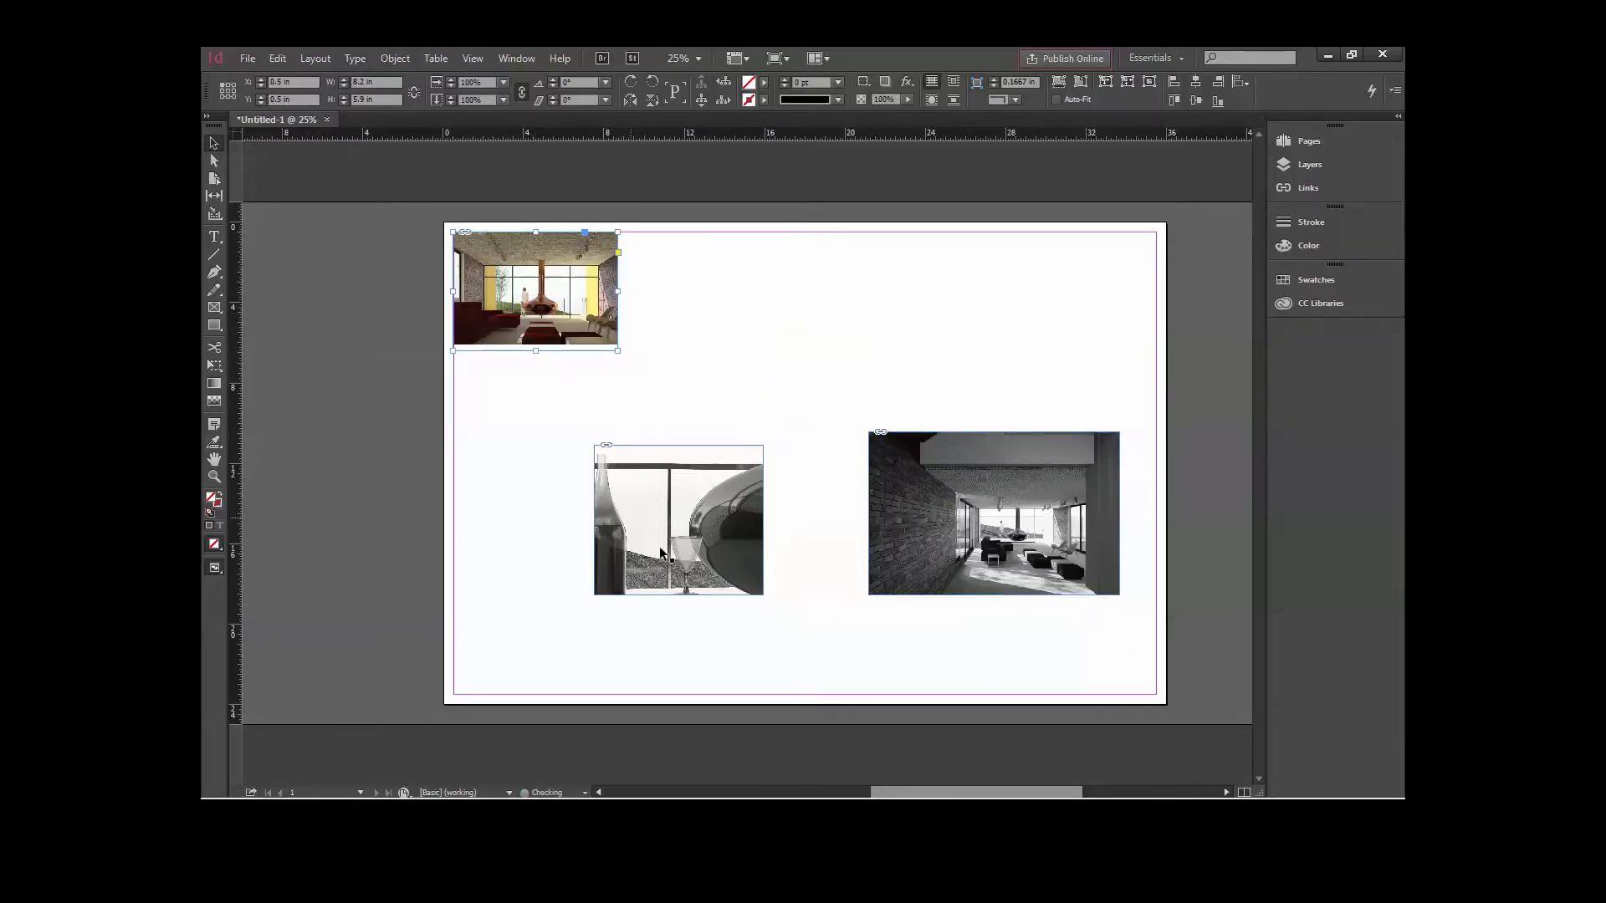
drag(665, 556, 541, 649)
drag(507, 325, 537, 339)
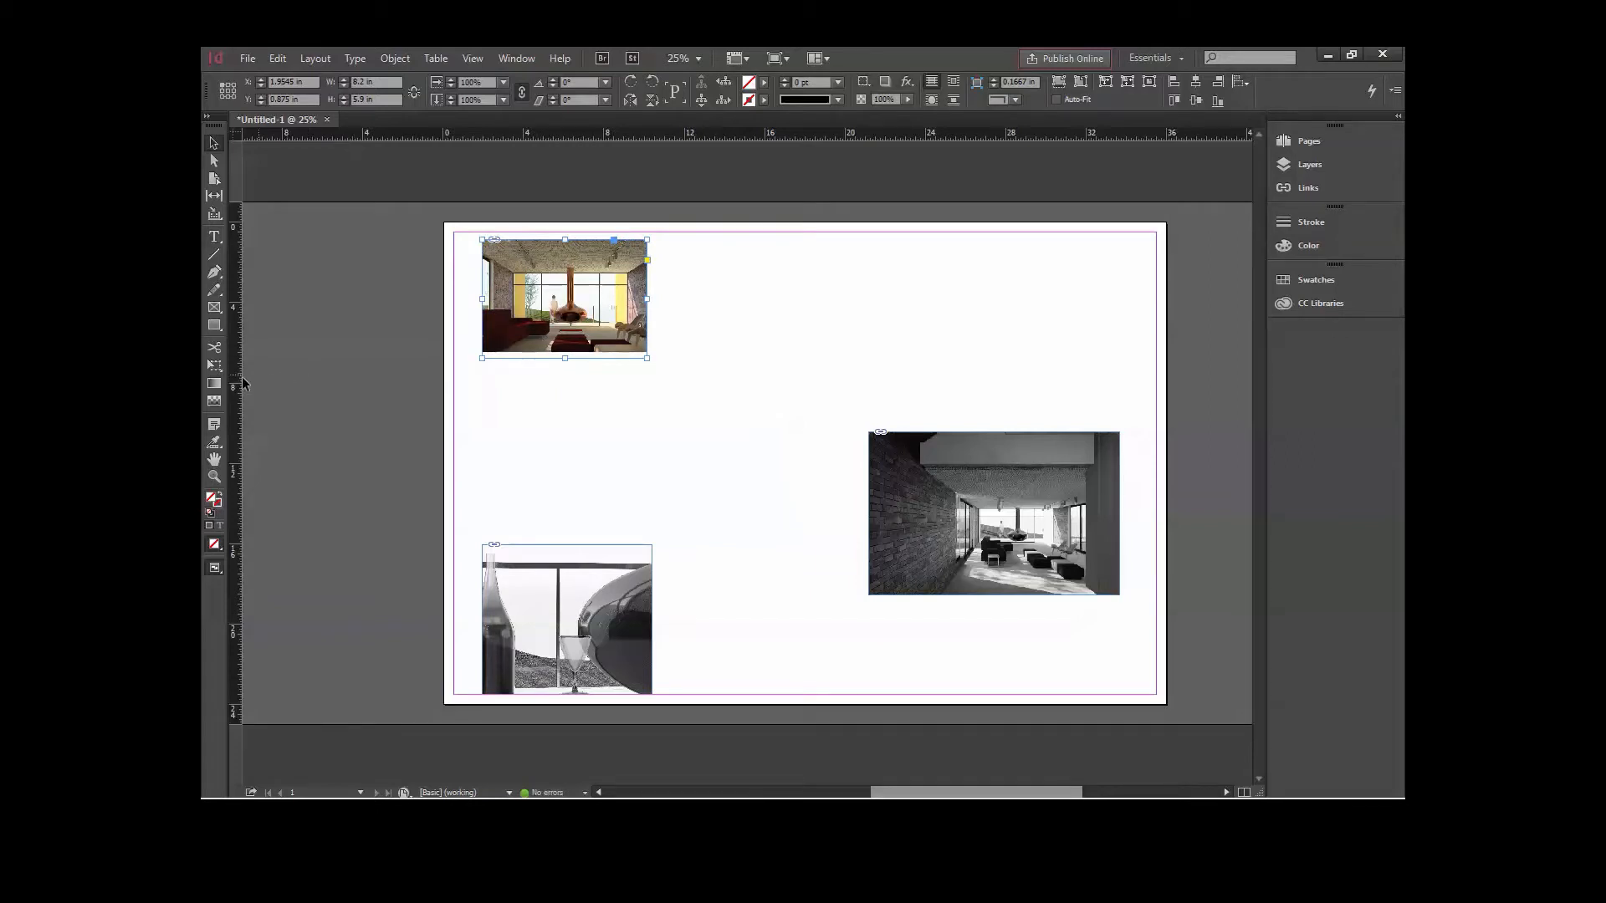
- Add vertical ruler guides along the left edges of the two stacked images and of the corridor image
drag(232, 405, 483, 419)
drag(238, 378, 868, 423)
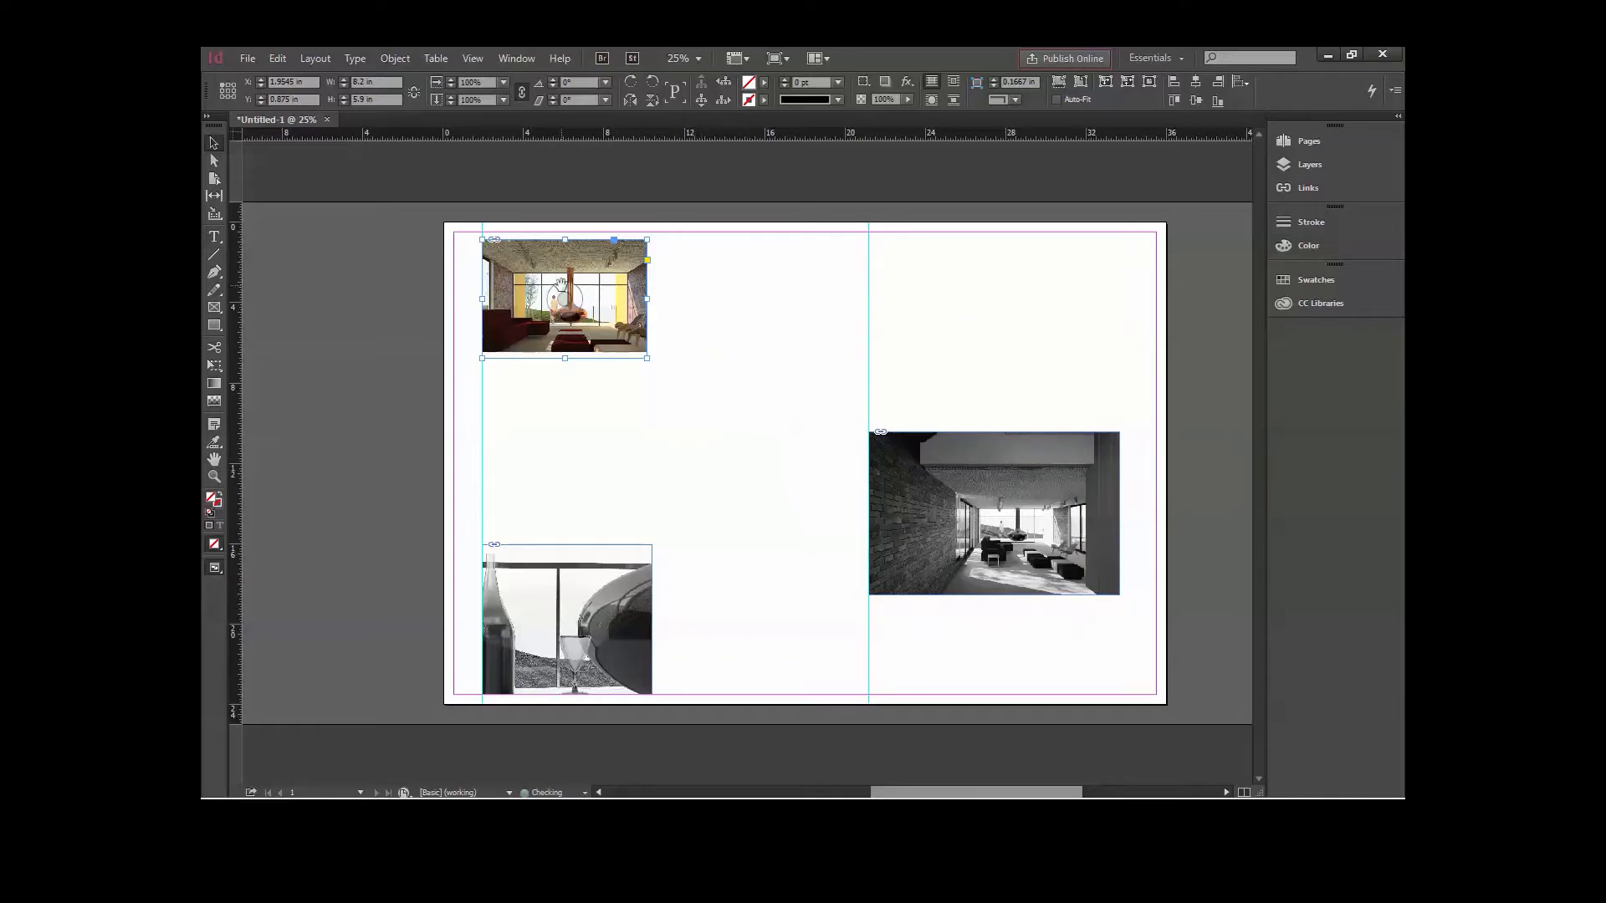
- Try to move the colour interior image over to the guide above the corridor image, and undo the move
drag(560, 285, 882, 296)
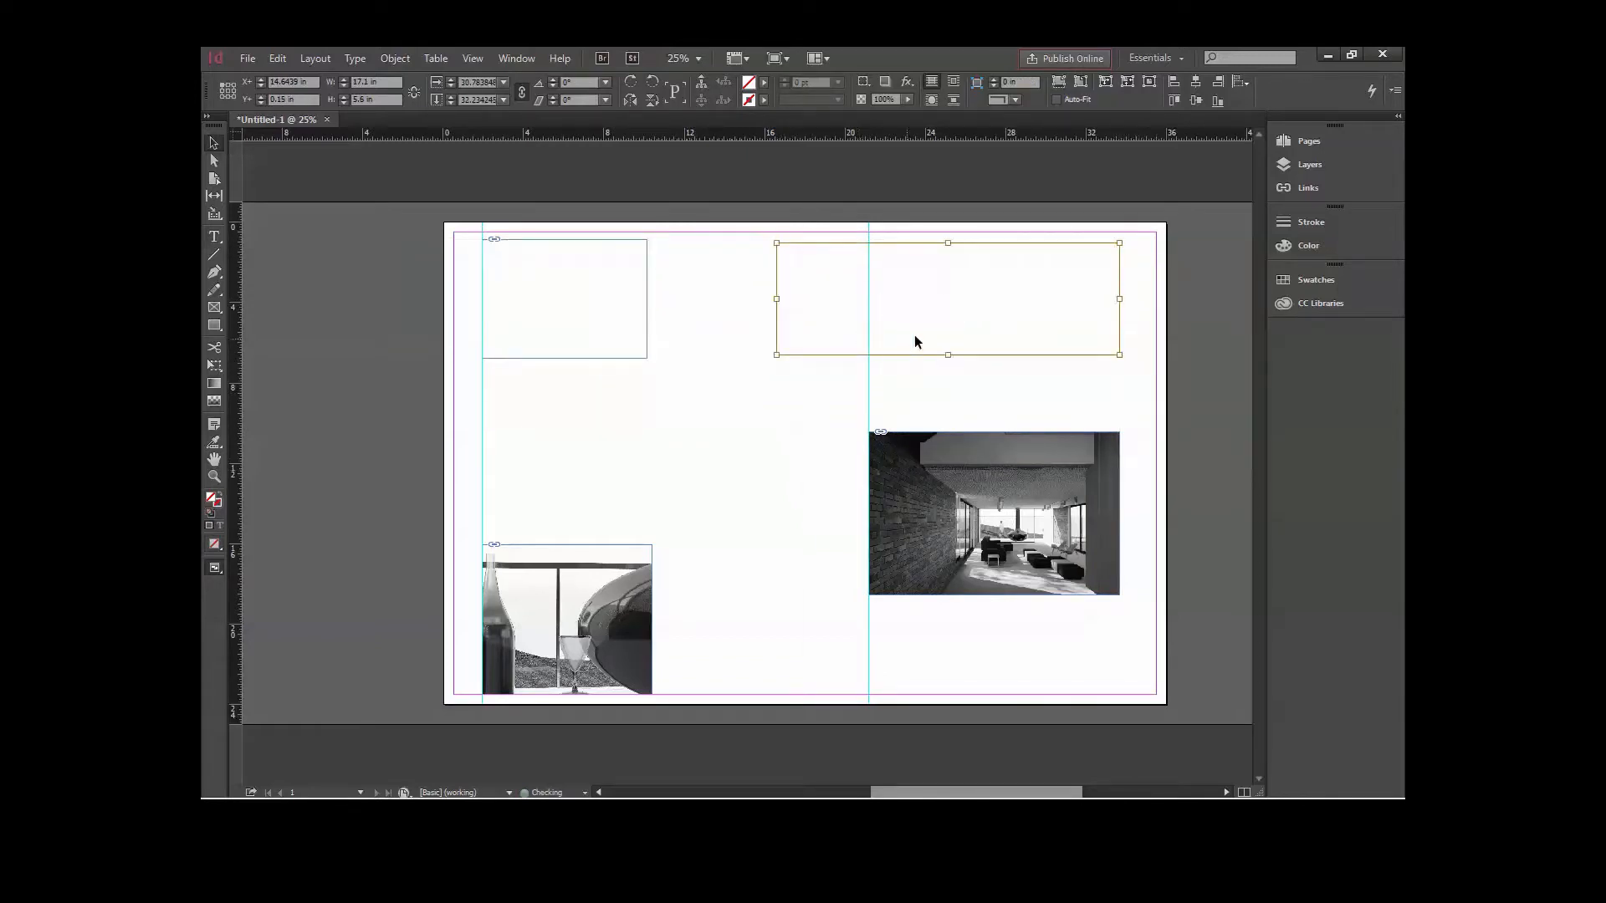
key(ctrl+z)
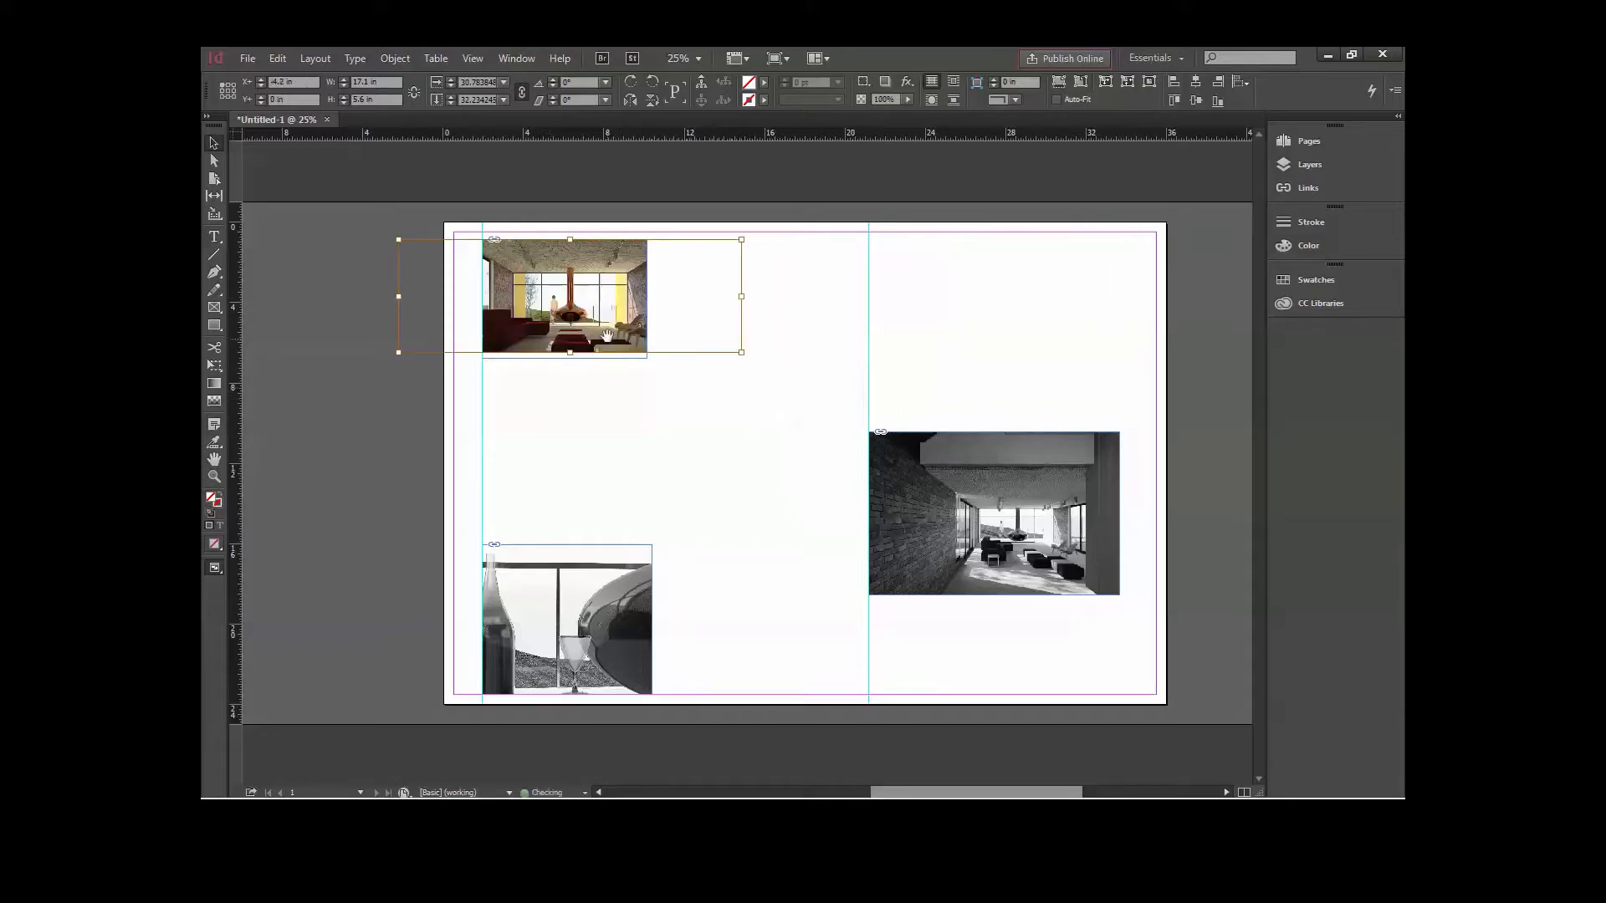
- Move the colour interior image above the corridor image, aligning its left edge with the vertical guide there
click(567, 373)
drag(570, 354, 956, 377)
click(799, 398)
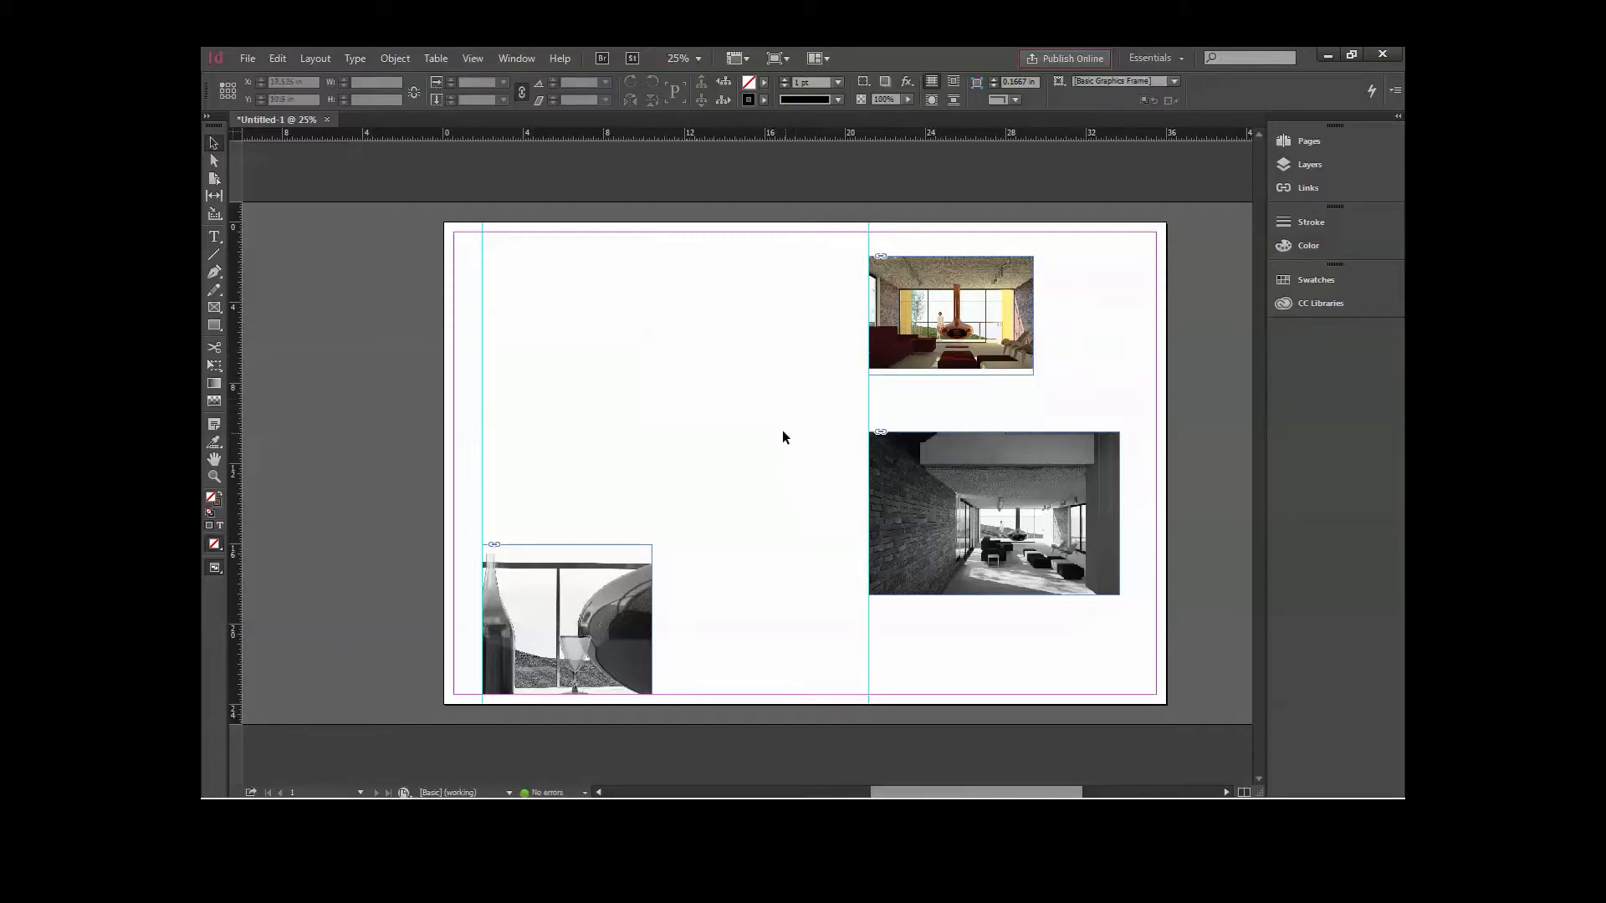
- Draw a horizontal line about 15 in long above the close-up image, starting at about X 3 in, Y 8.14 in
click(214, 254)
mouse_move(505, 385)
mouse_down()
mouse_move(760, 385)
mouse_move(709, 334)
mouse_move(728, 385)
mouse_move(526, 478)
mouse_move(581, 483)
mouse_move(669, 456)
mouse_move(761, 387)
mouse_move(805, 387)
mouse_up()
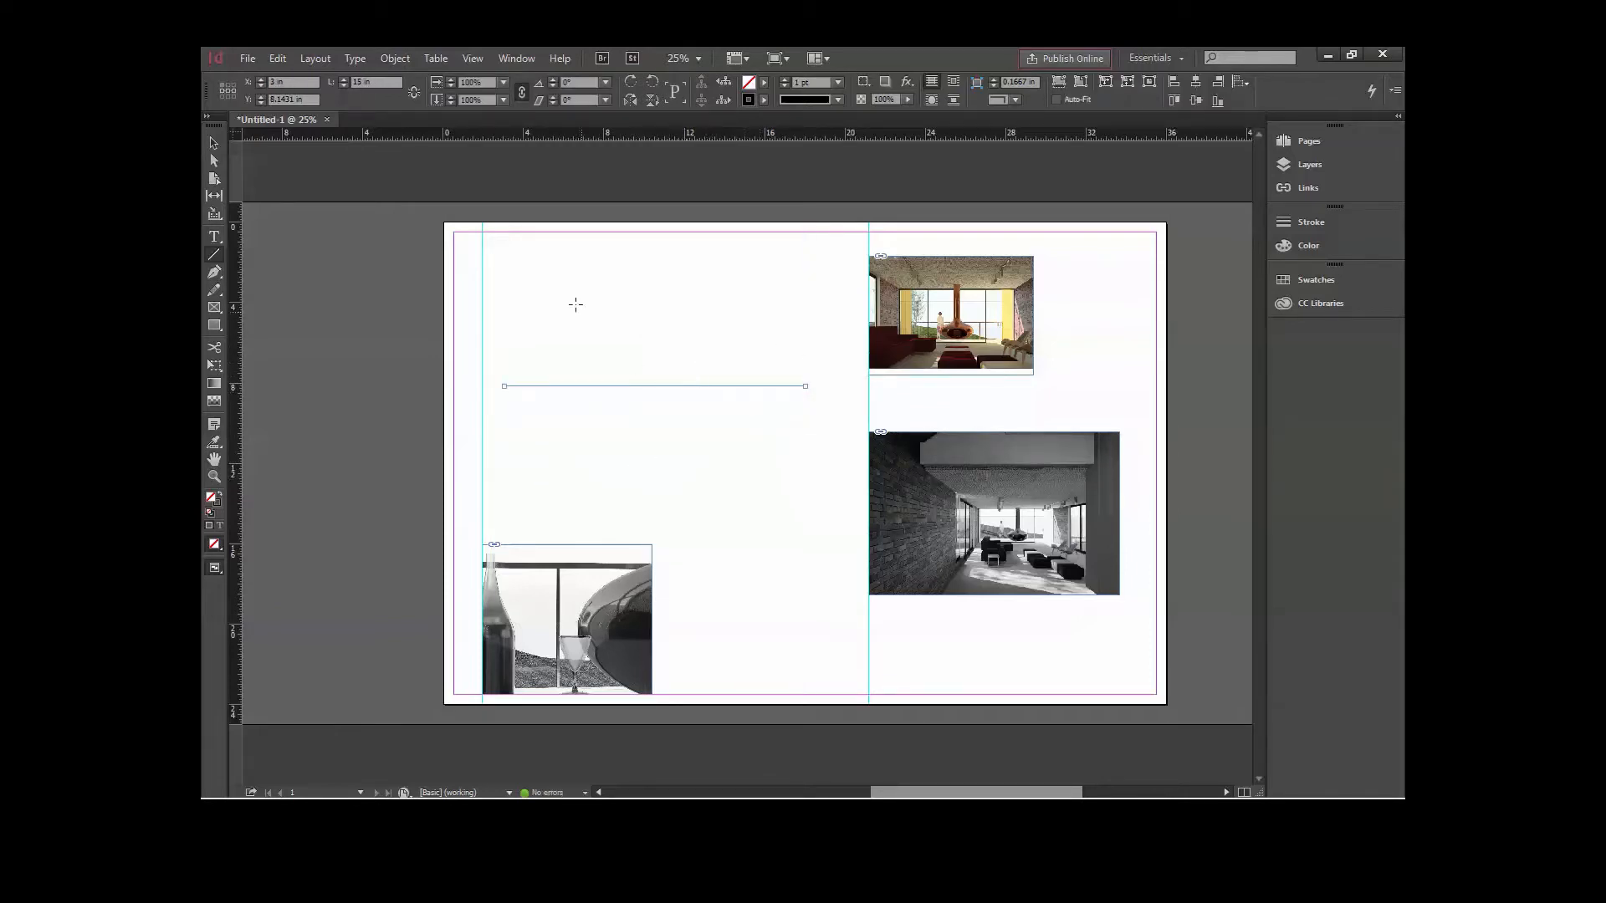
key(v)
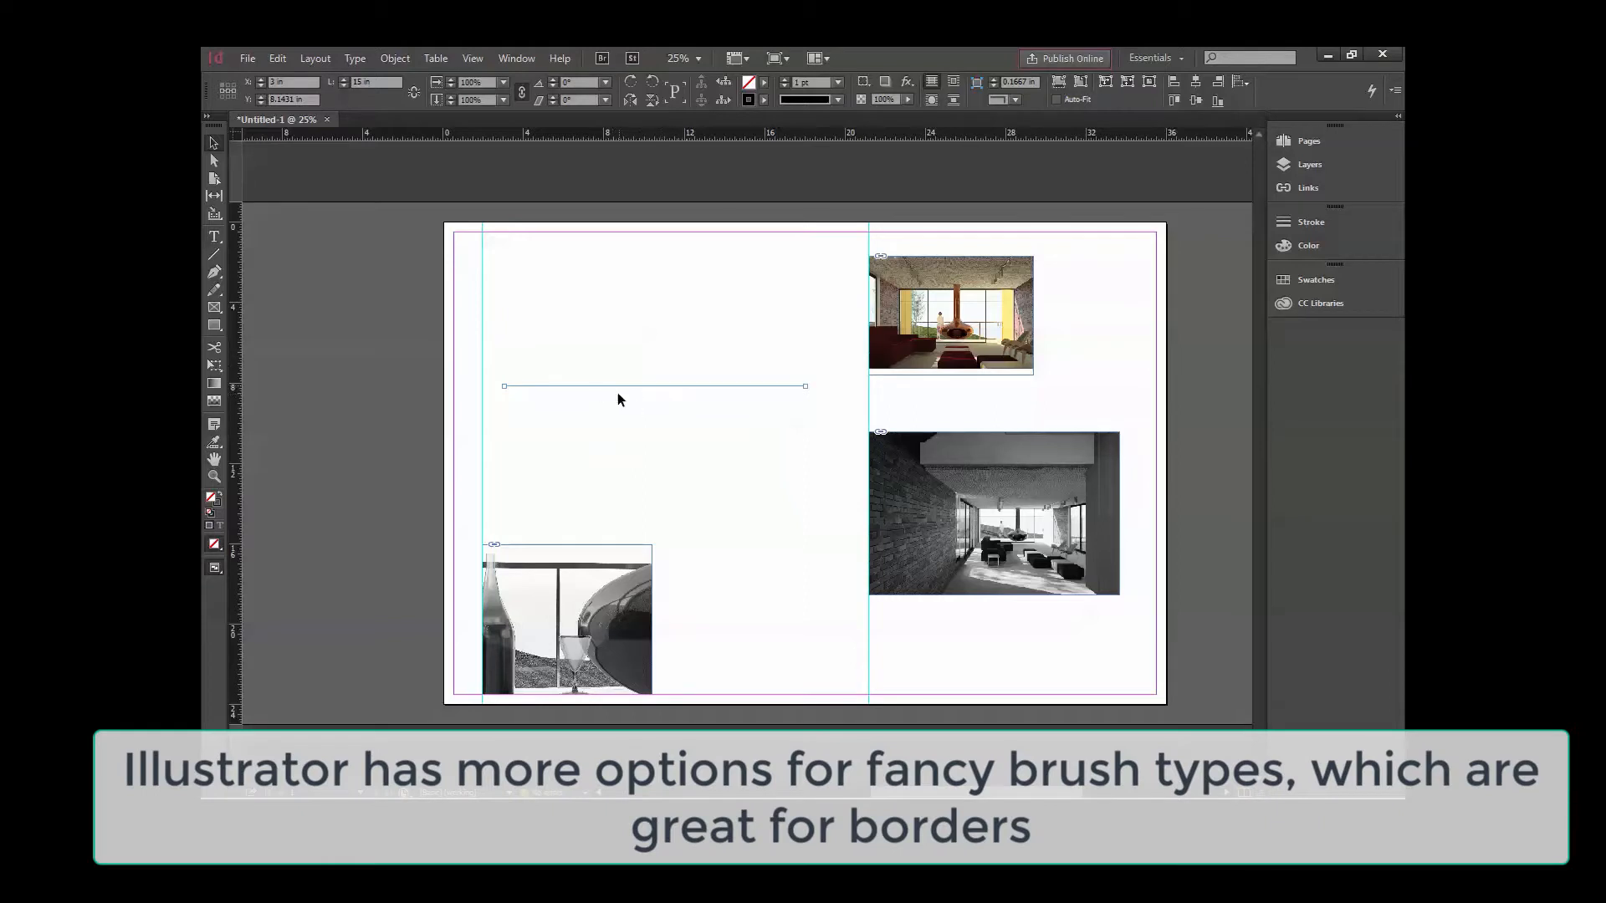
click(393, 324)
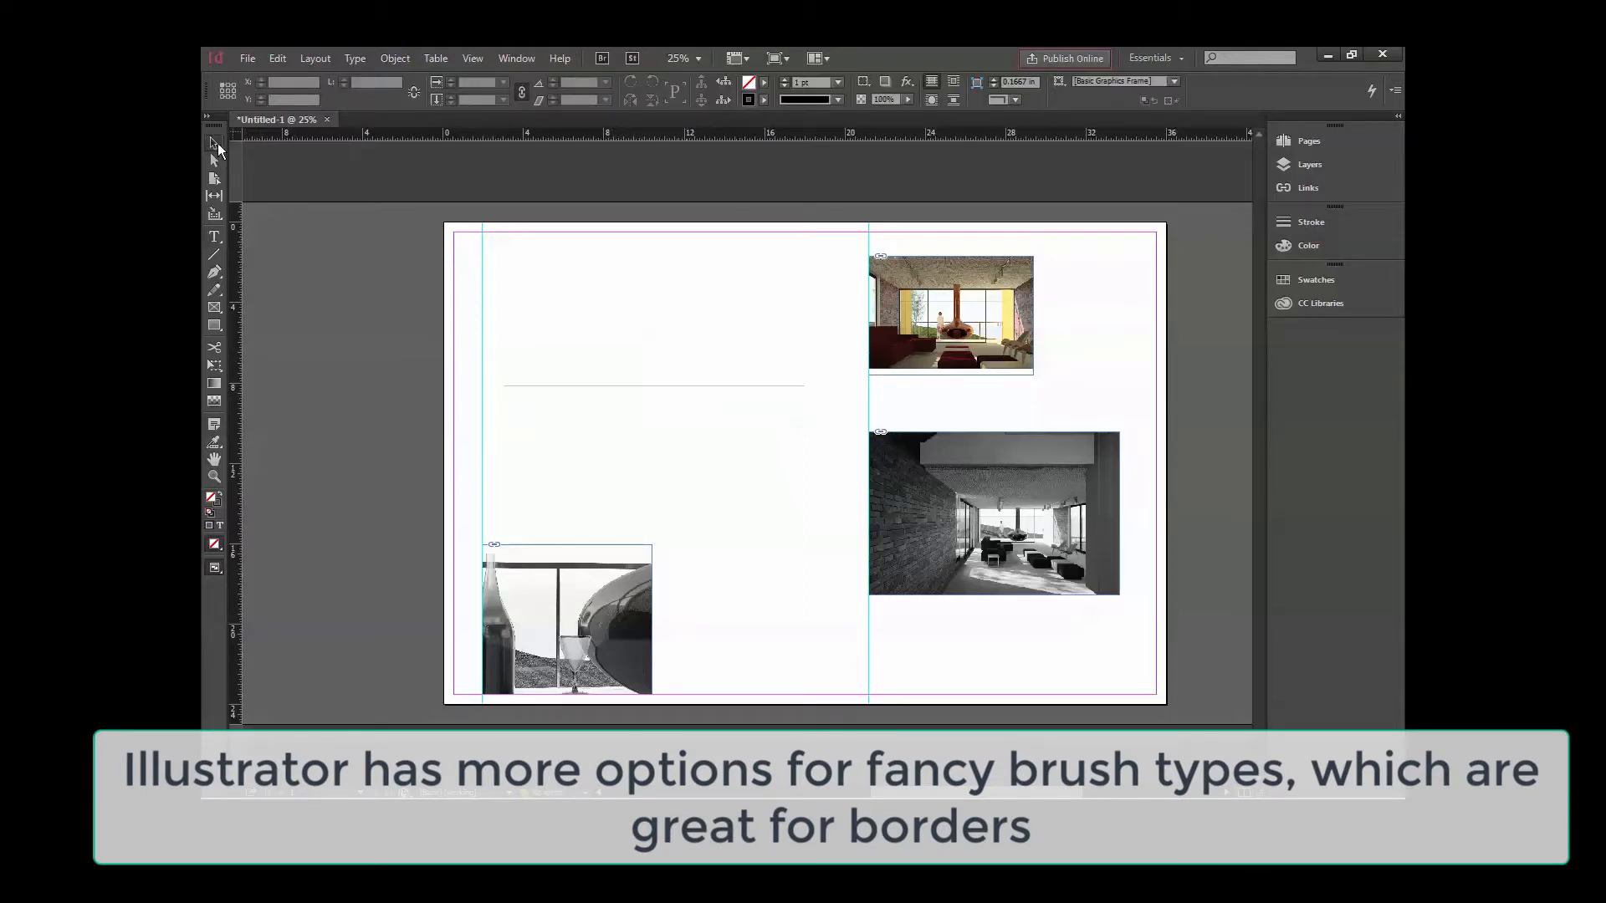
- Give the horizontal line a Japanese Dots stroke with a weight of 30 pt
click(564, 387)
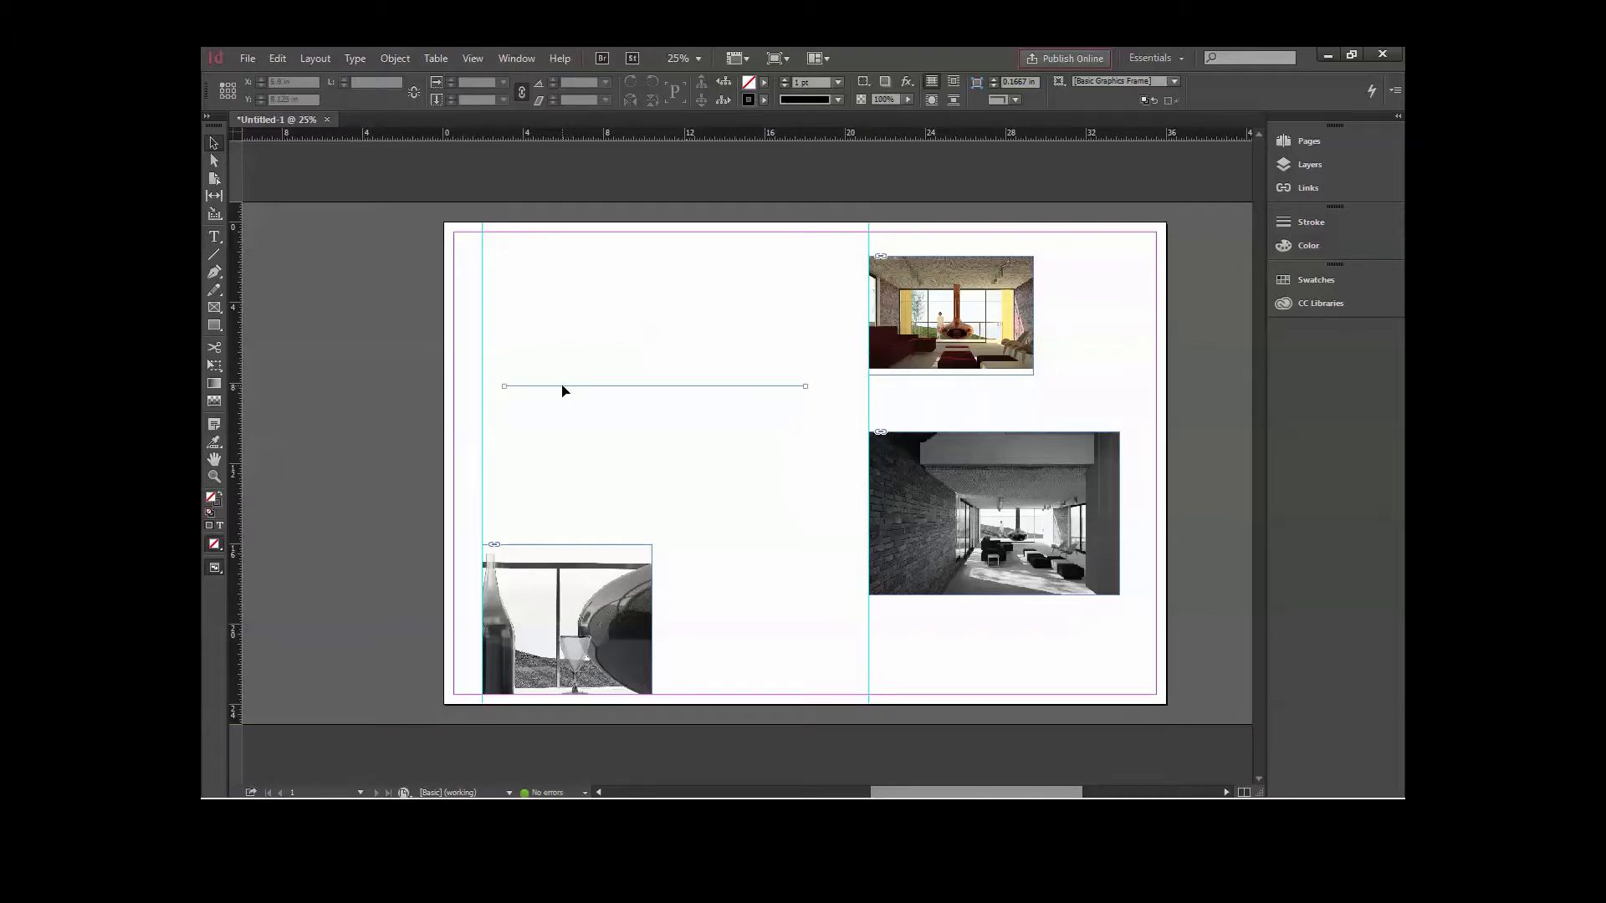
click(837, 82)
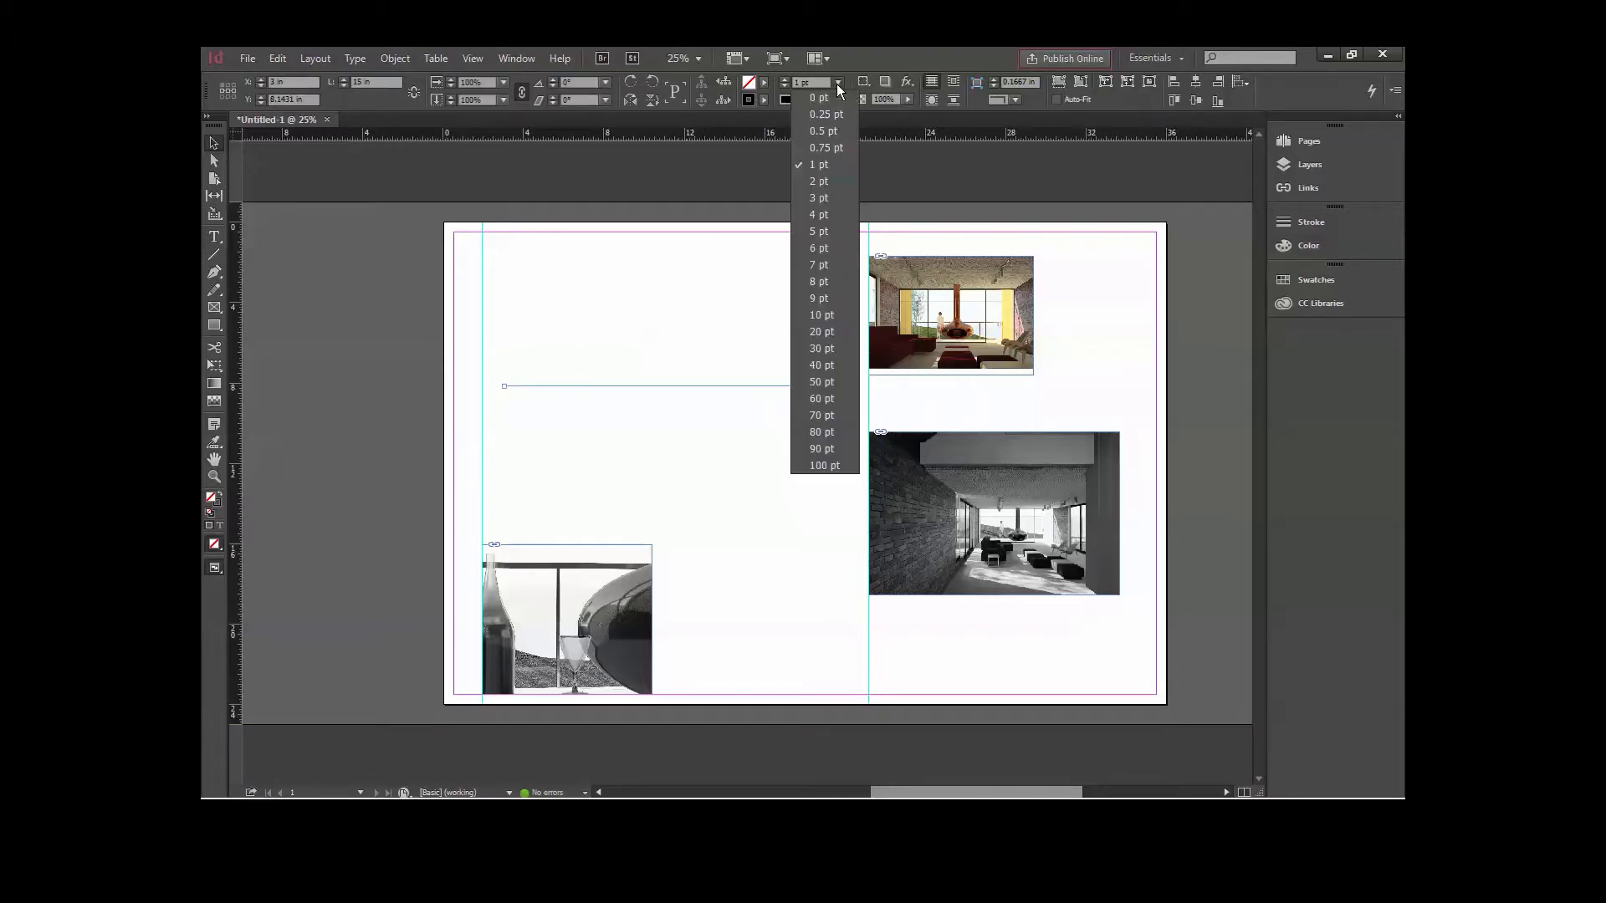
click(819, 300)
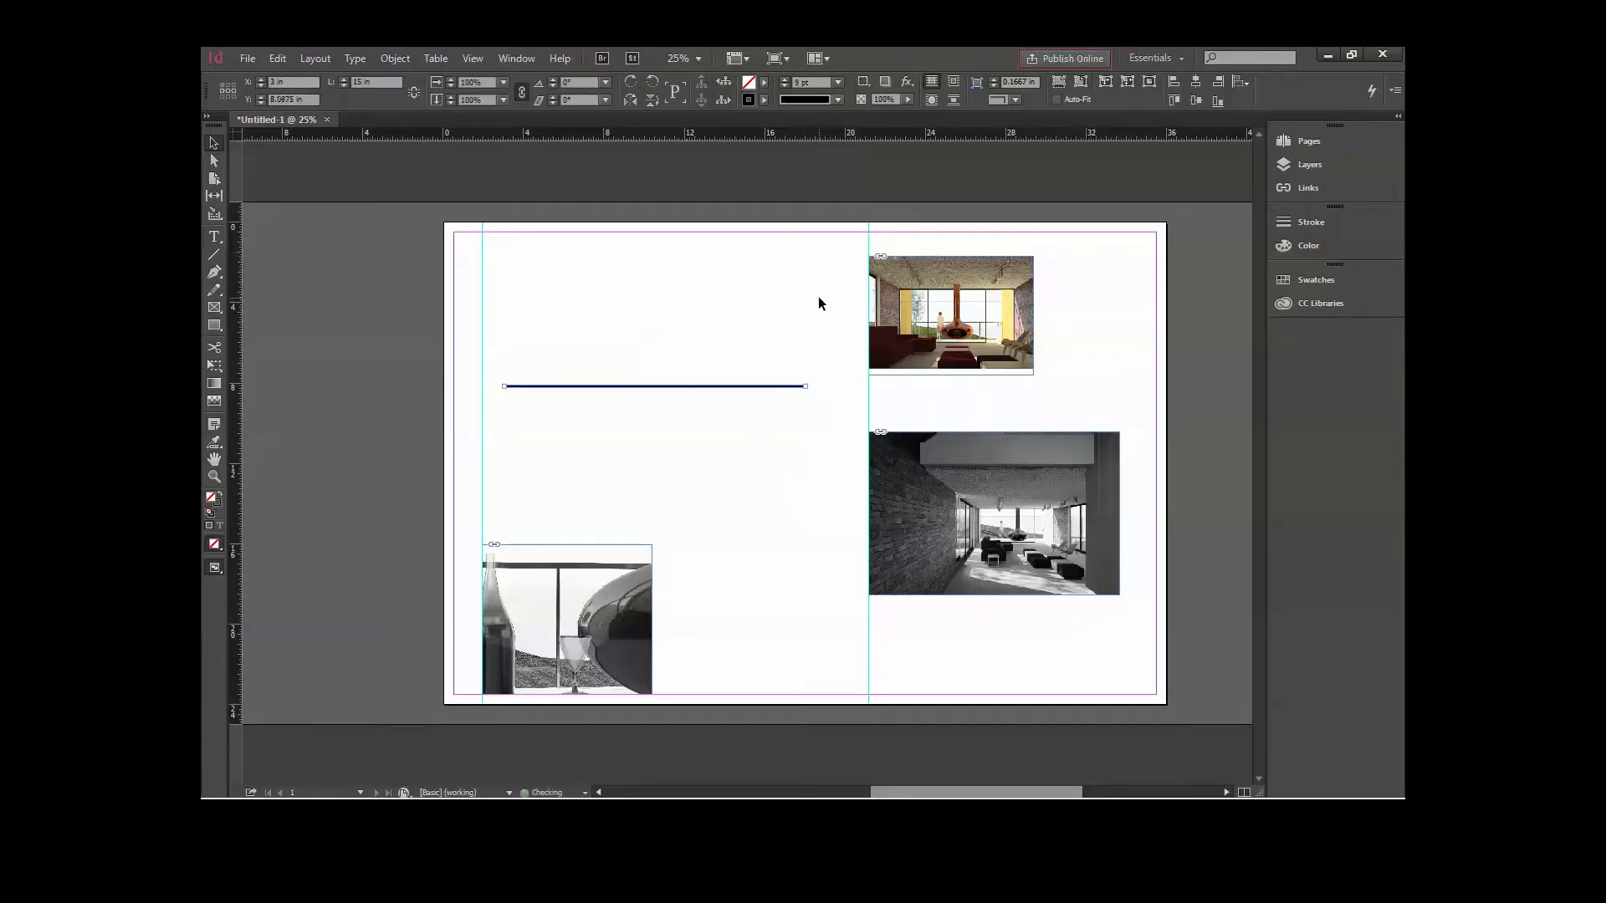
click(837, 101)
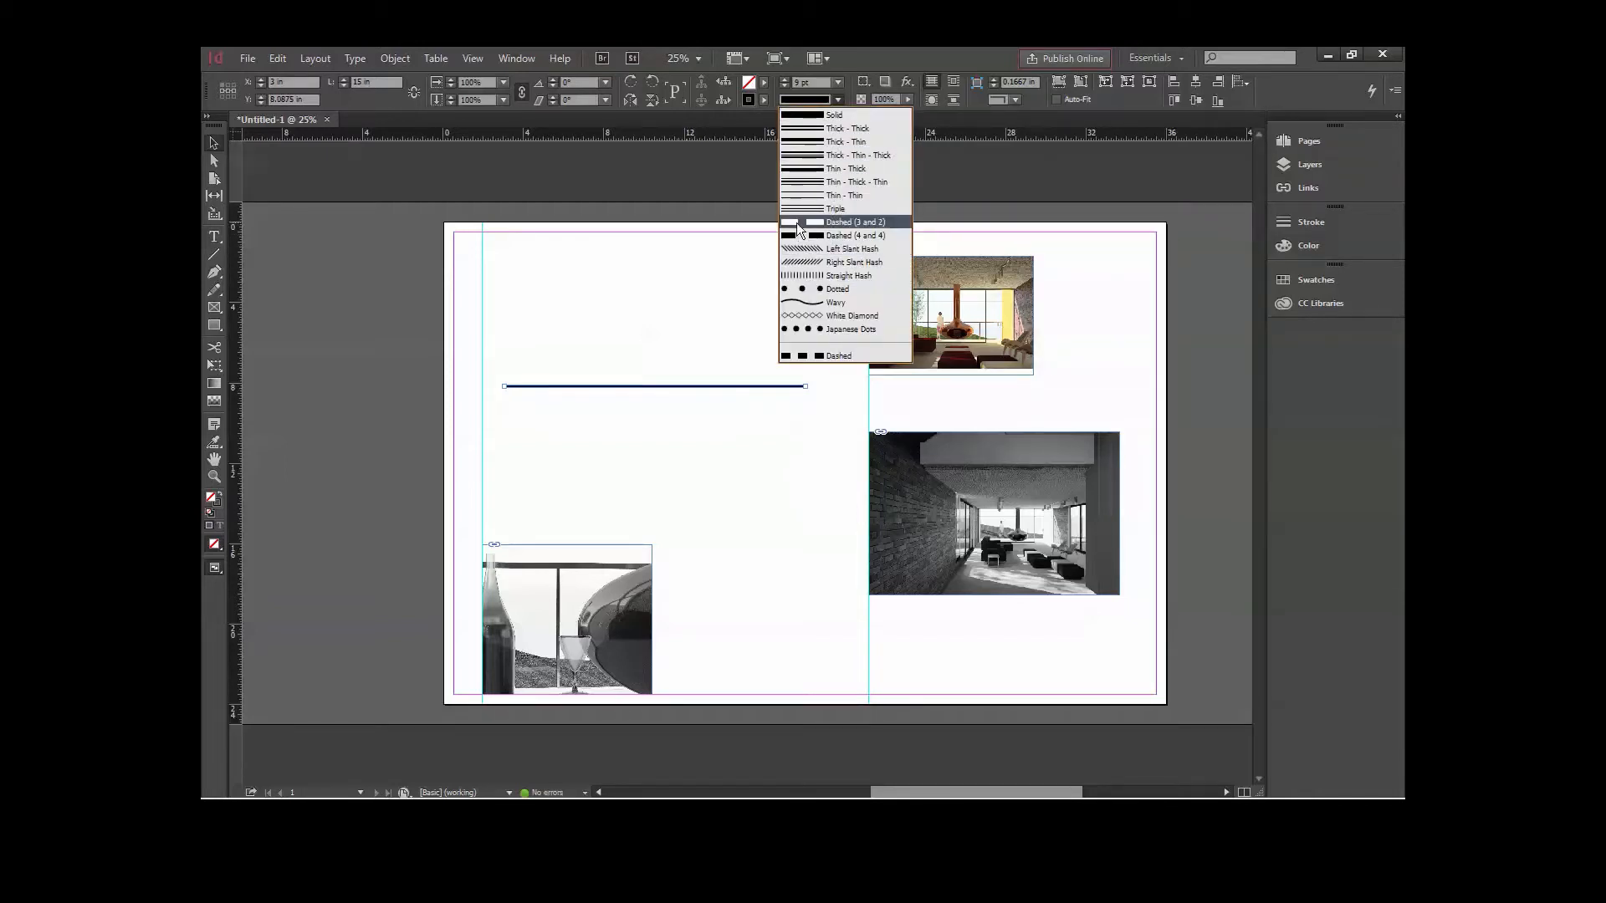
click(811, 331)
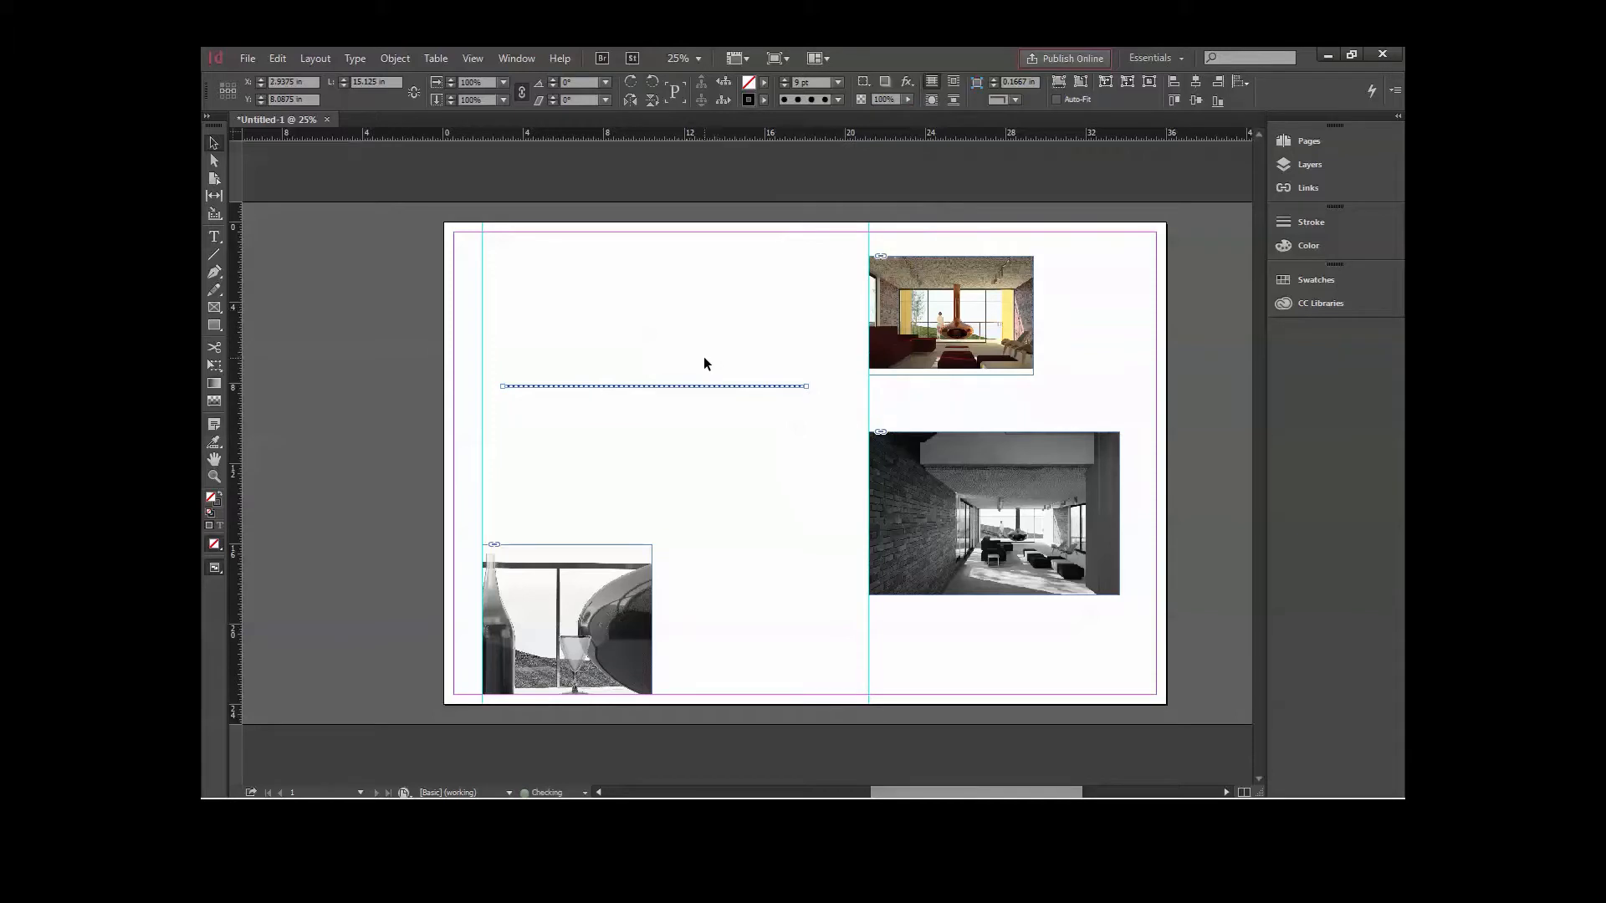
click(836, 82)
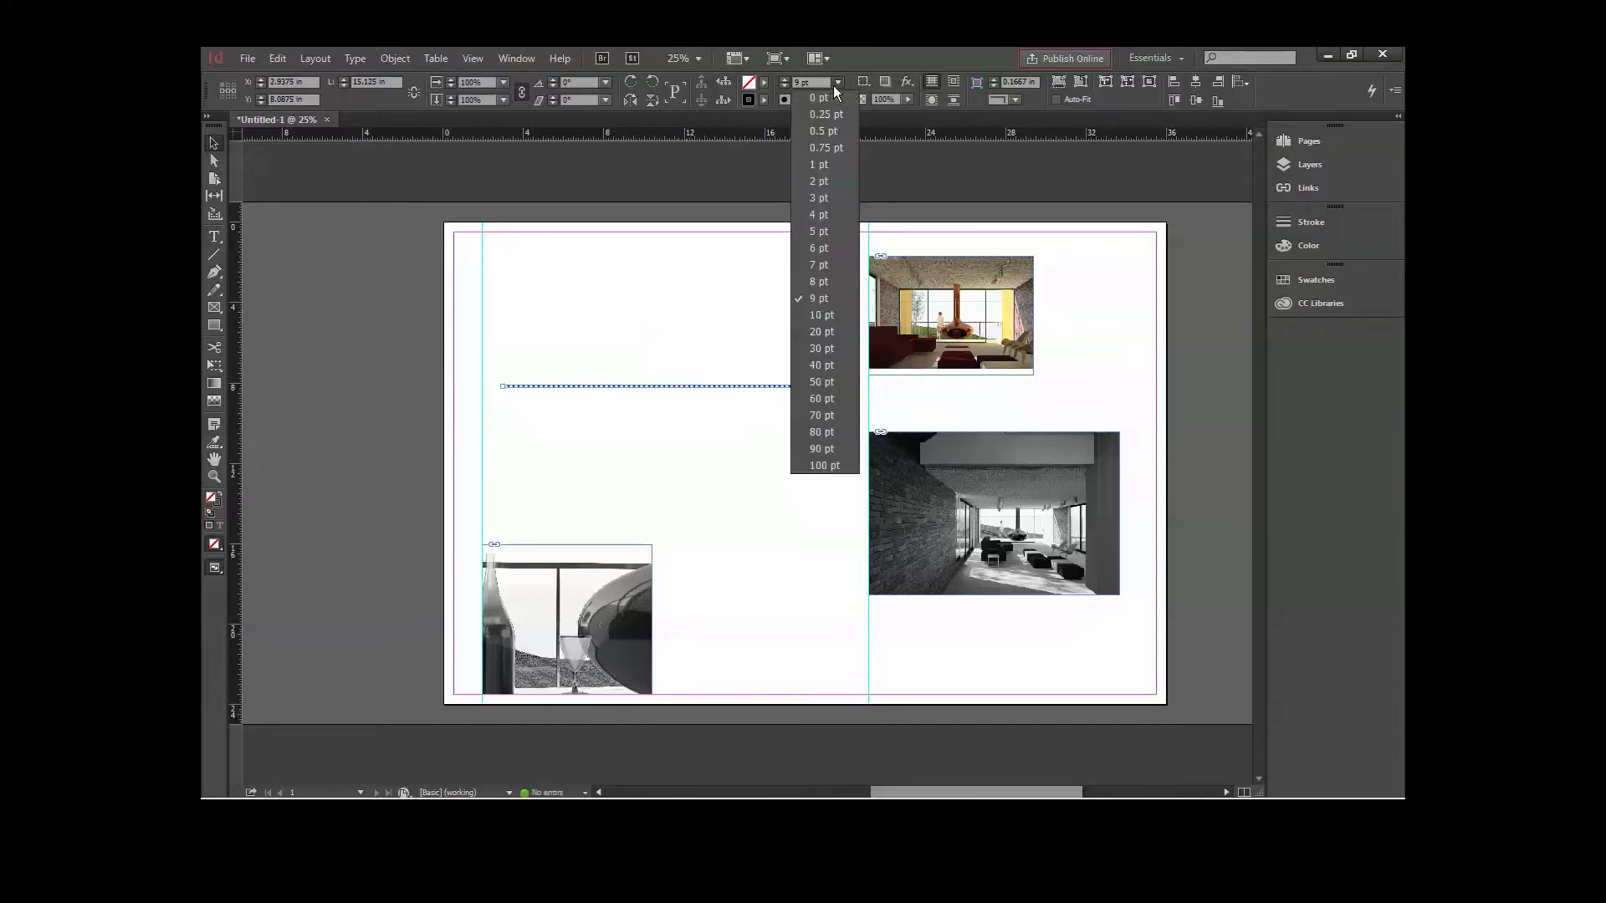
click(816, 359)
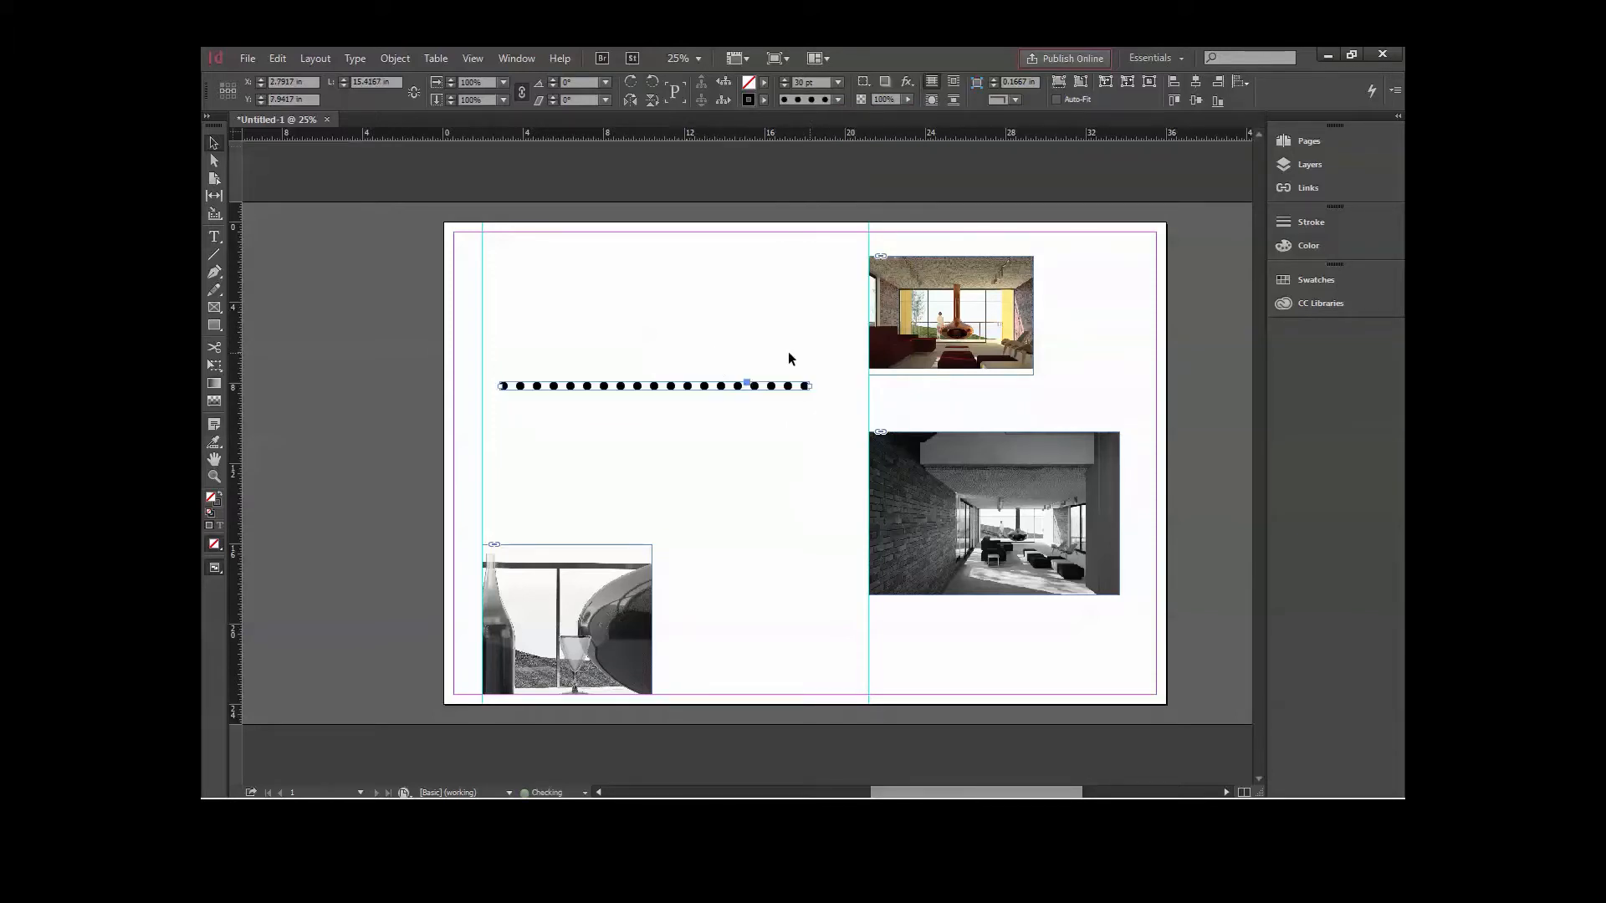
- Colour the dotted line's stroke turquoise
click(748, 100)
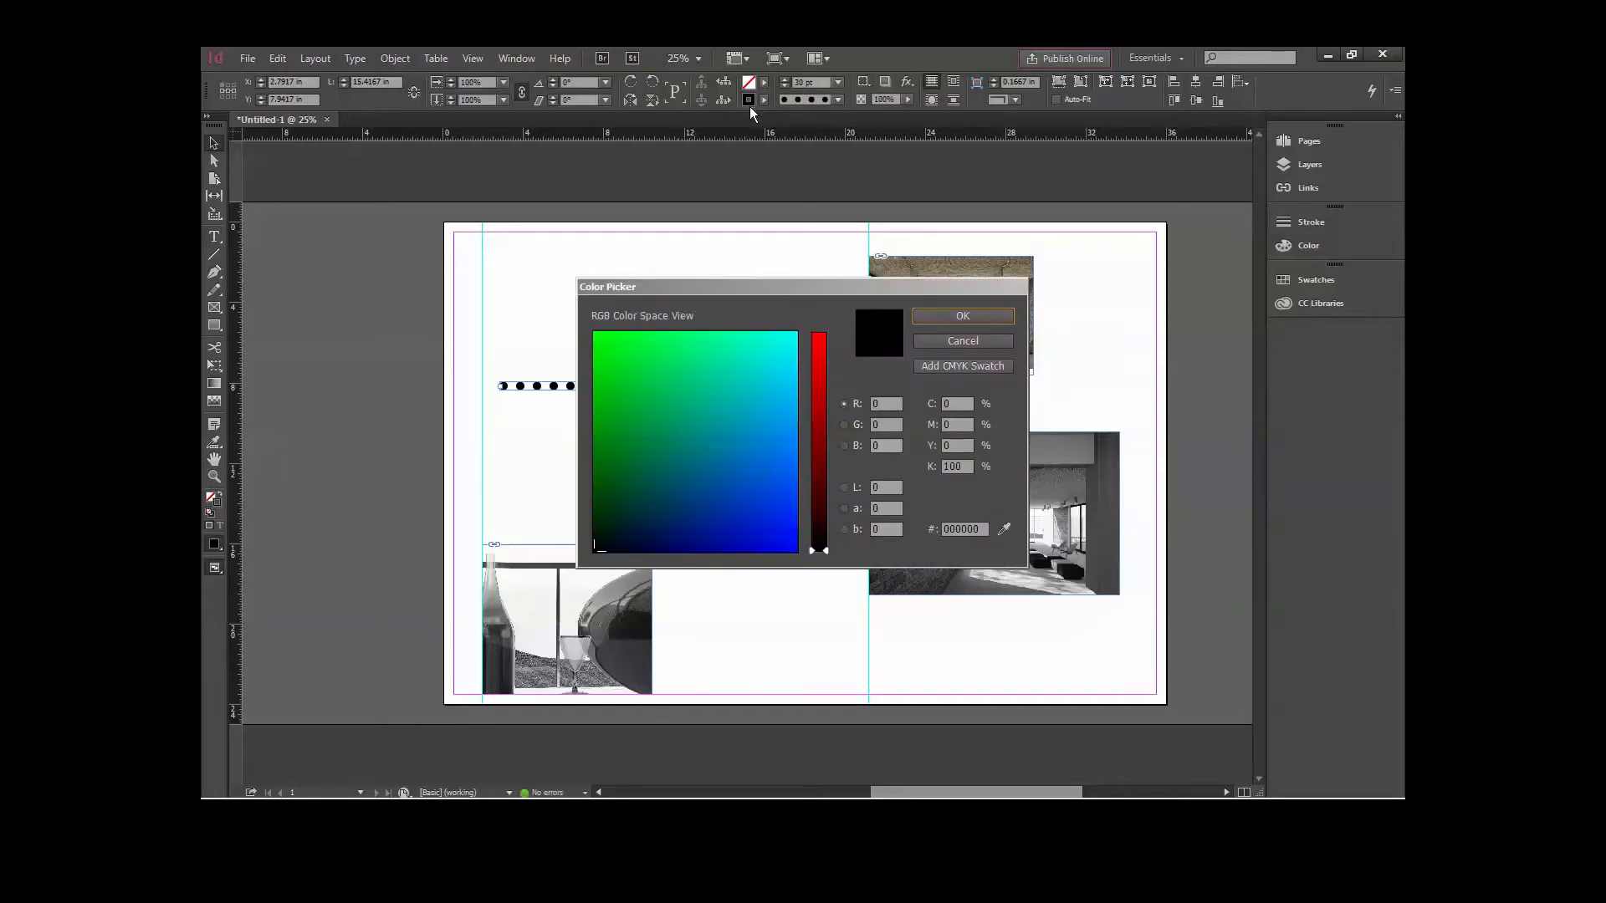
drag(744, 401, 757, 388)
click(925, 317)
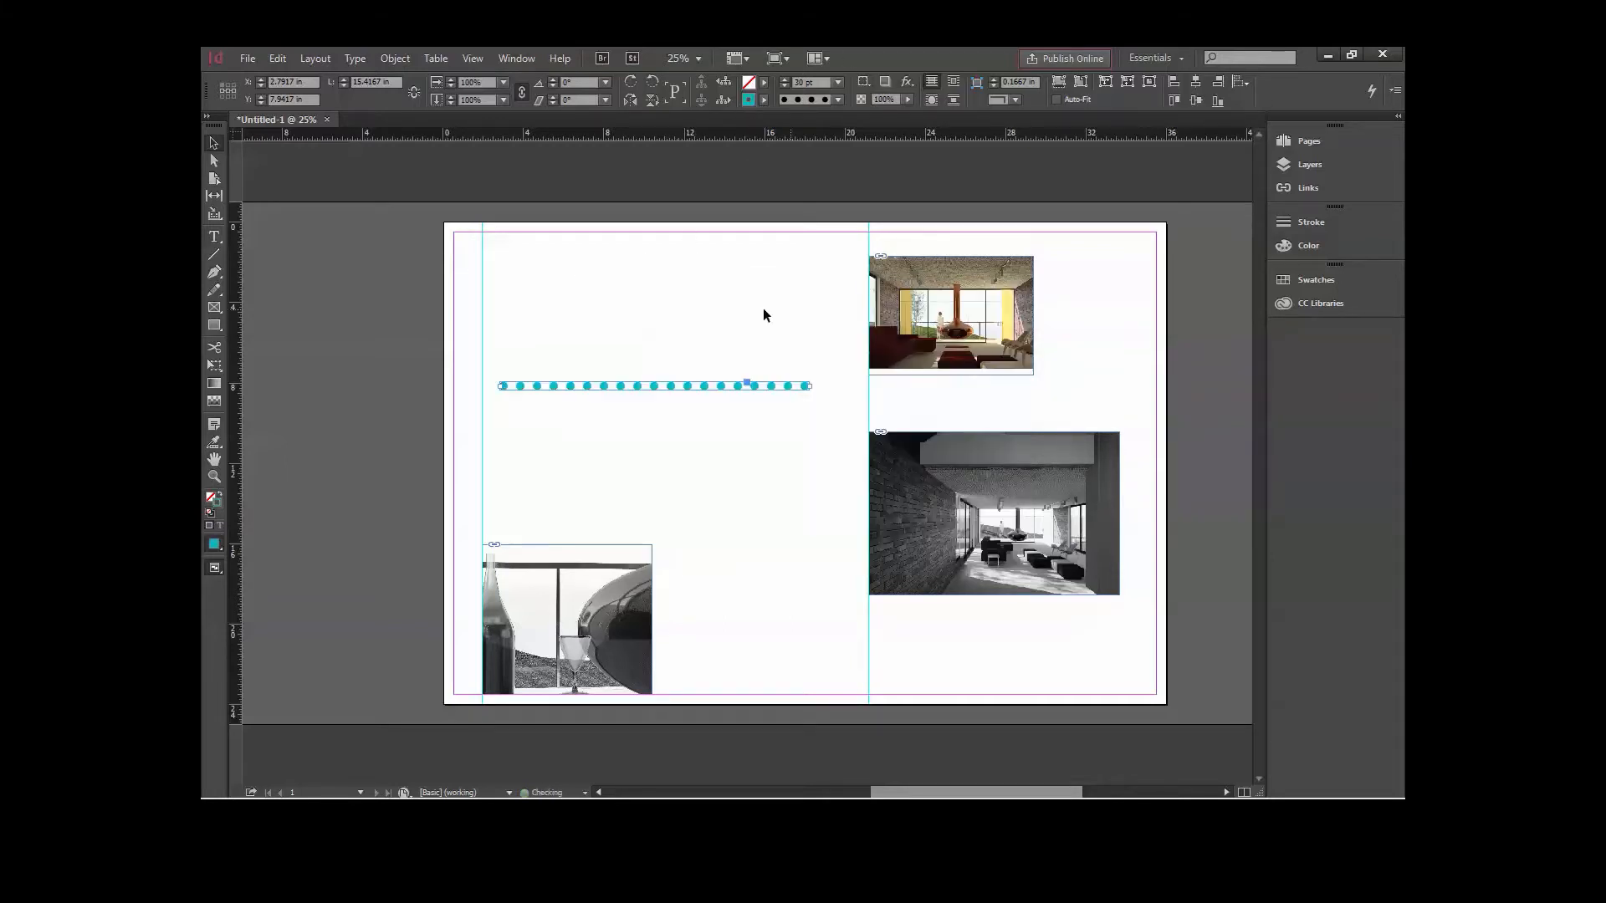
click(698, 281)
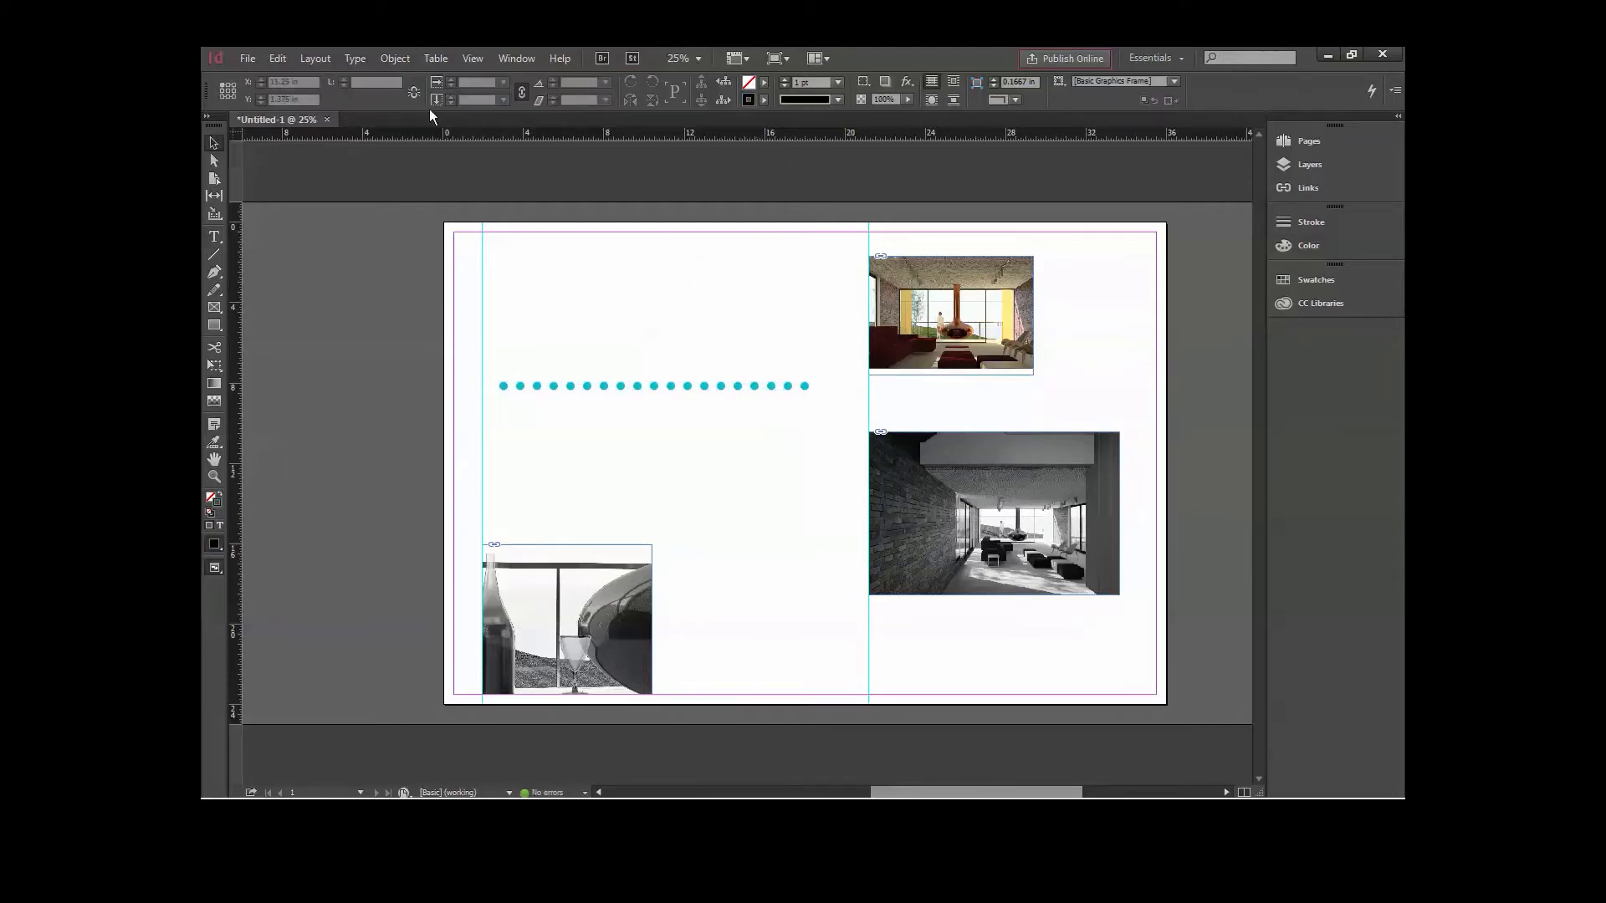
- Draw a rectangle about 3.4 by 22.8 in along the guide beside the corridor image and give it a 20 pt Thin - Thin stroke
click(215, 328)
drag(868, 231, 936, 690)
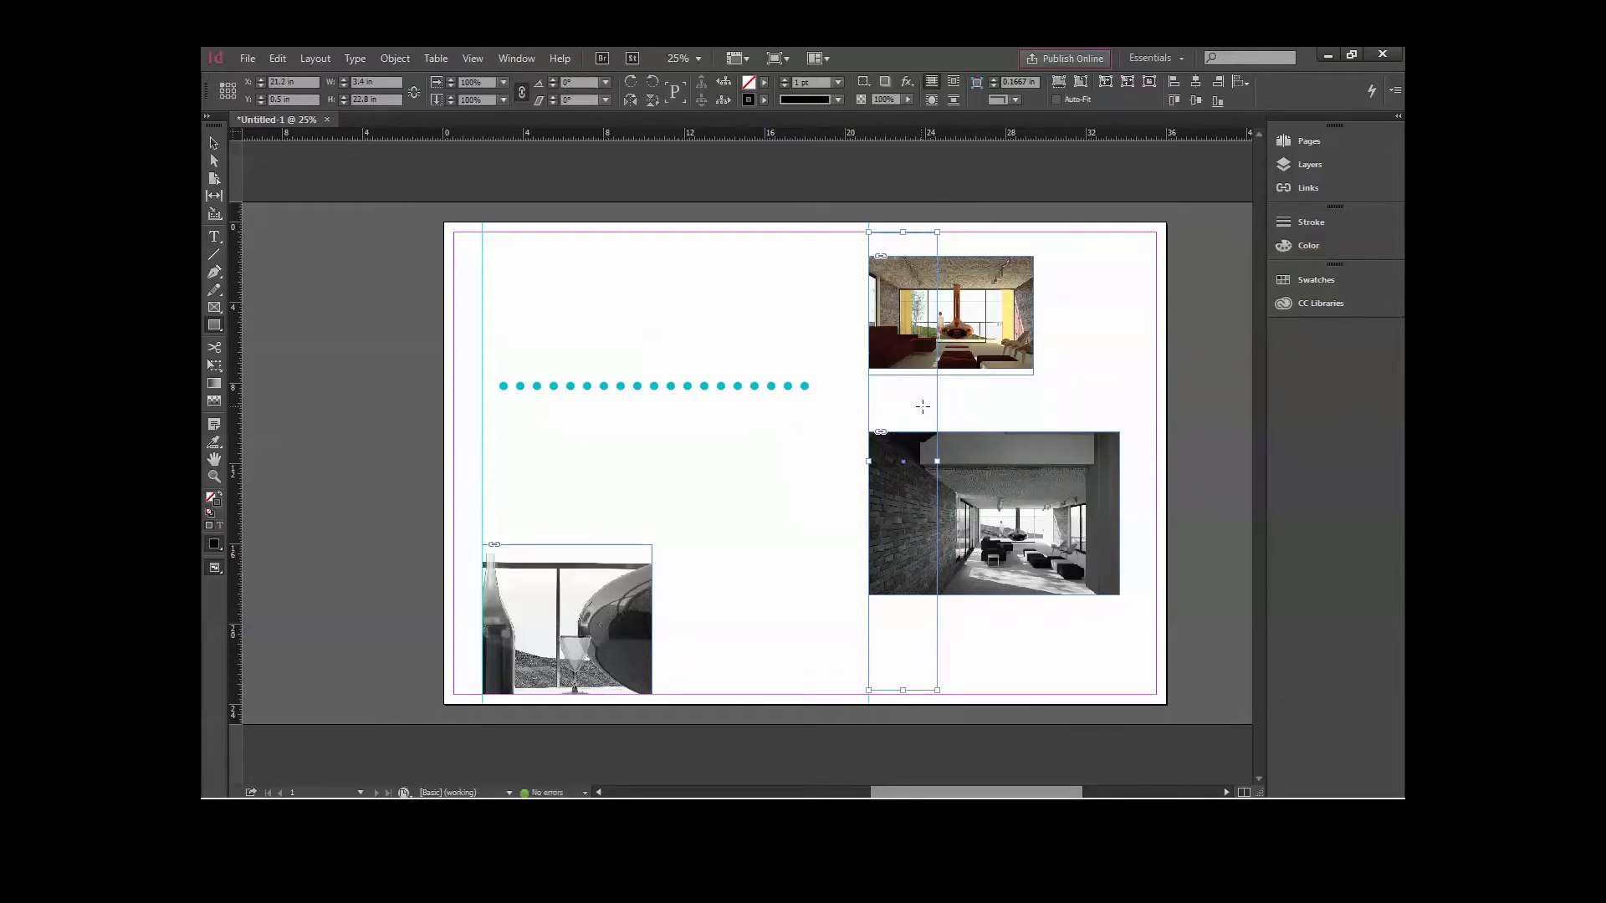
click(839, 82)
click(821, 332)
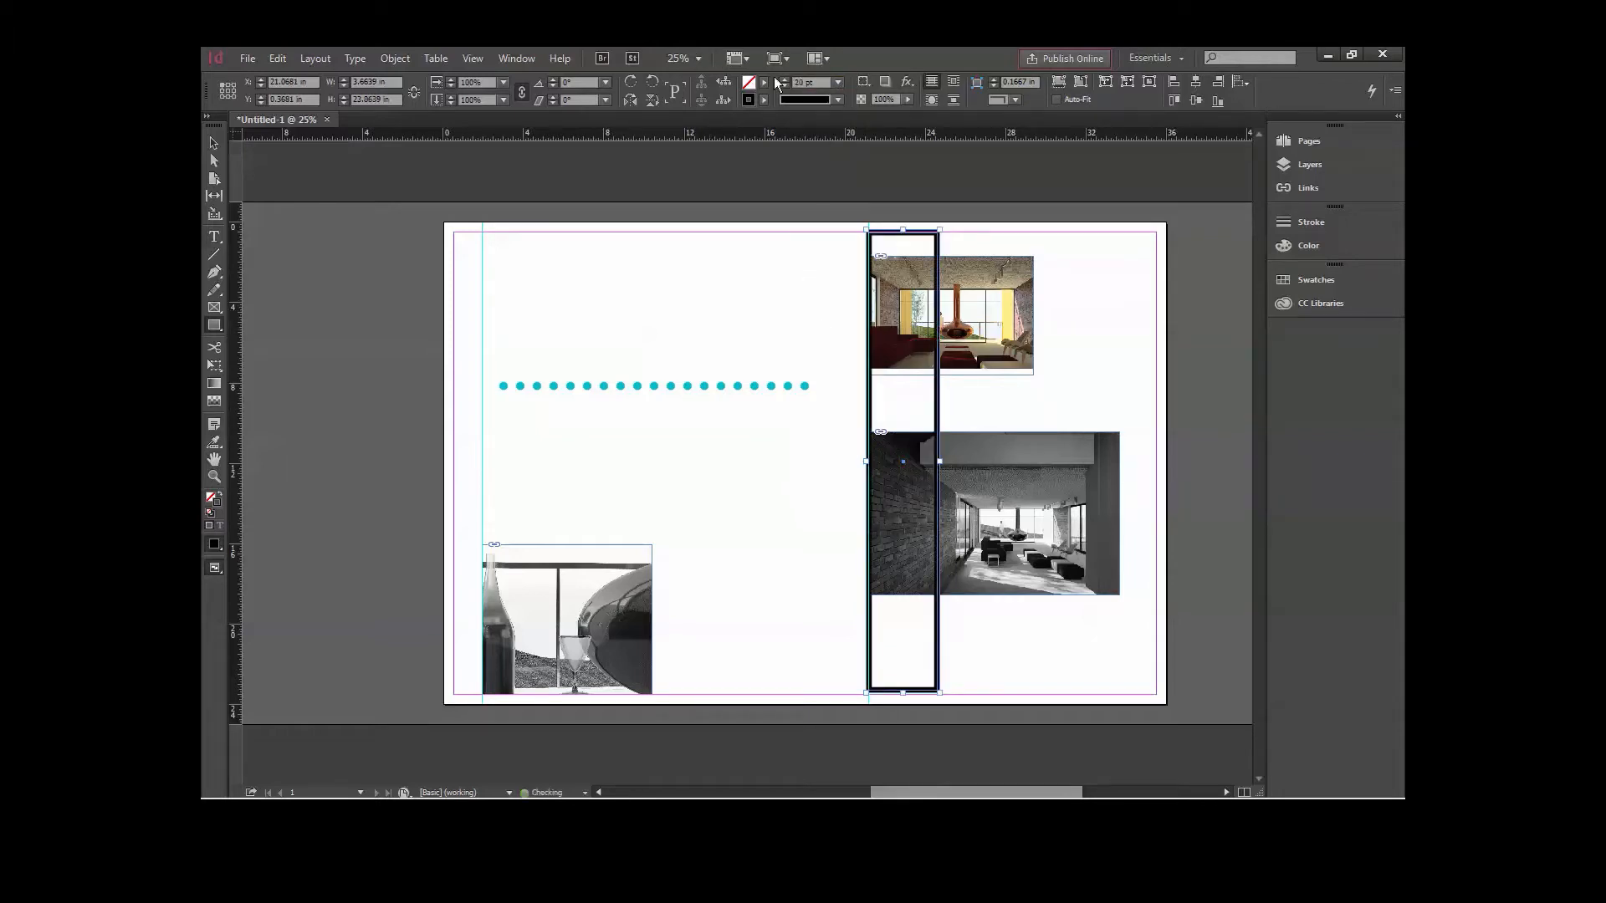
click(810, 100)
click(813, 195)
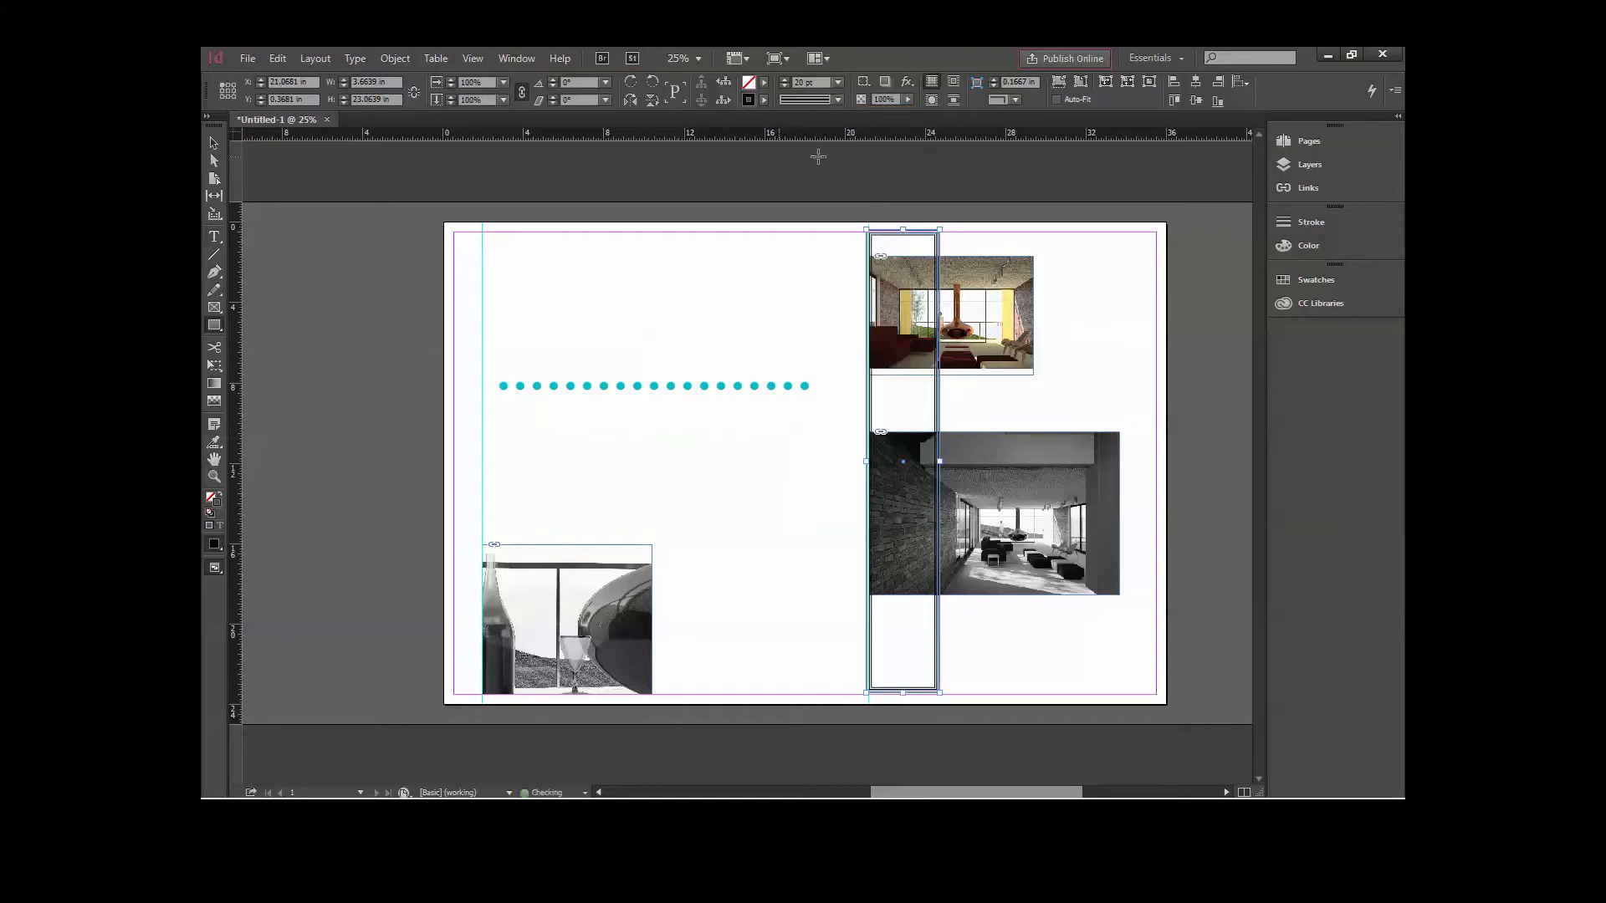
- Colour the tall rectangle's stroke light turquoise and fill it with dark purple 54304b
double_click(749, 99)
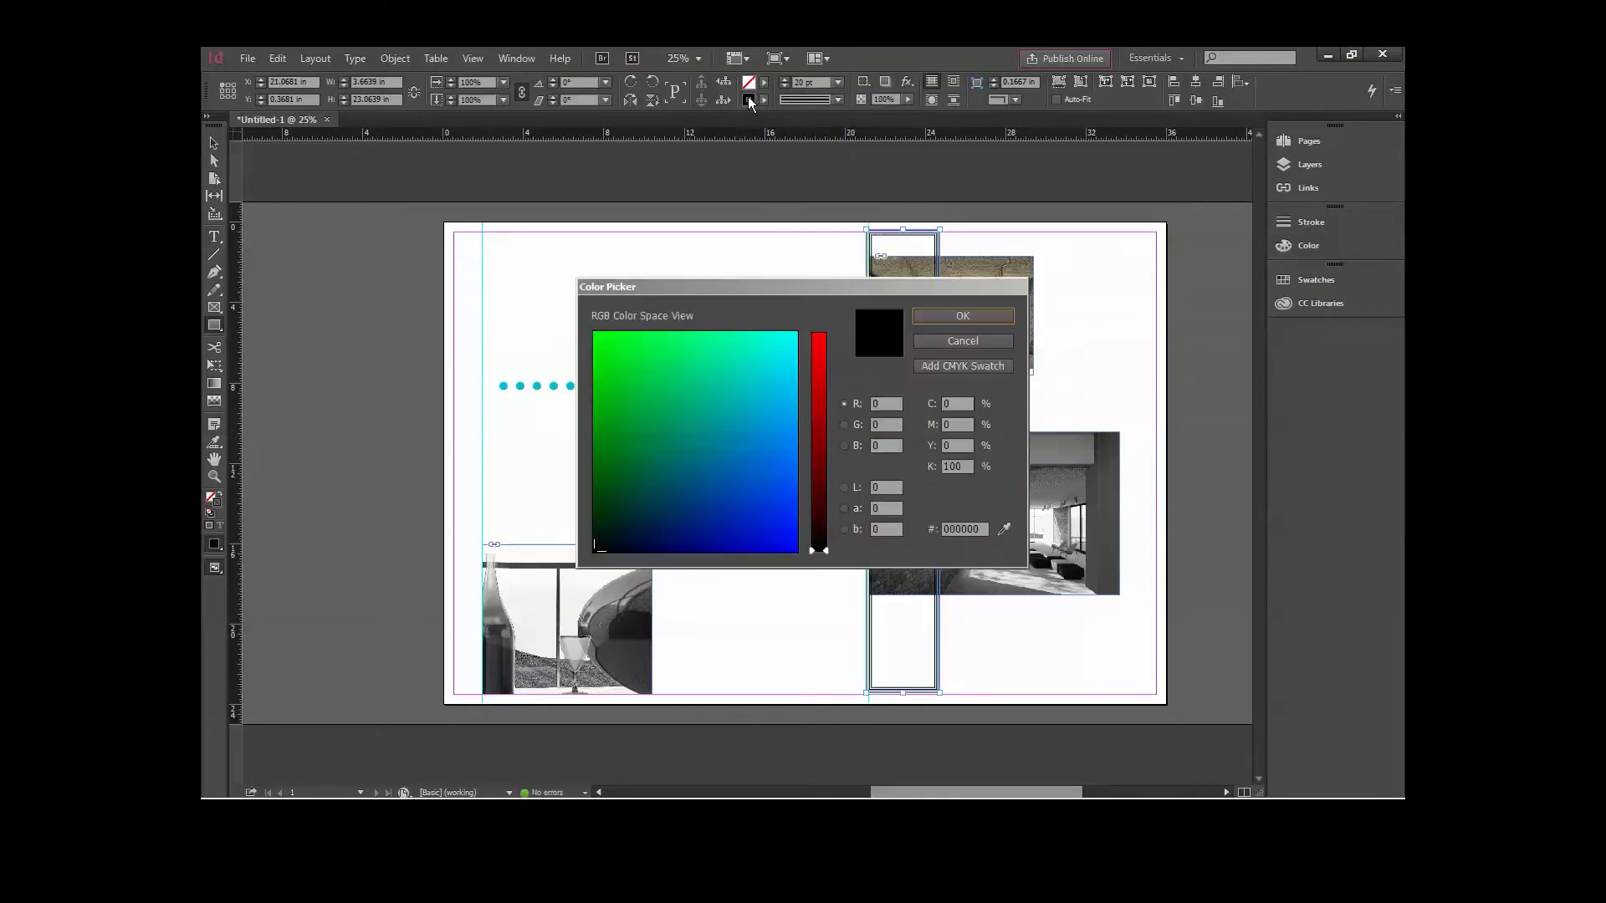
click(747, 336)
click(932, 316)
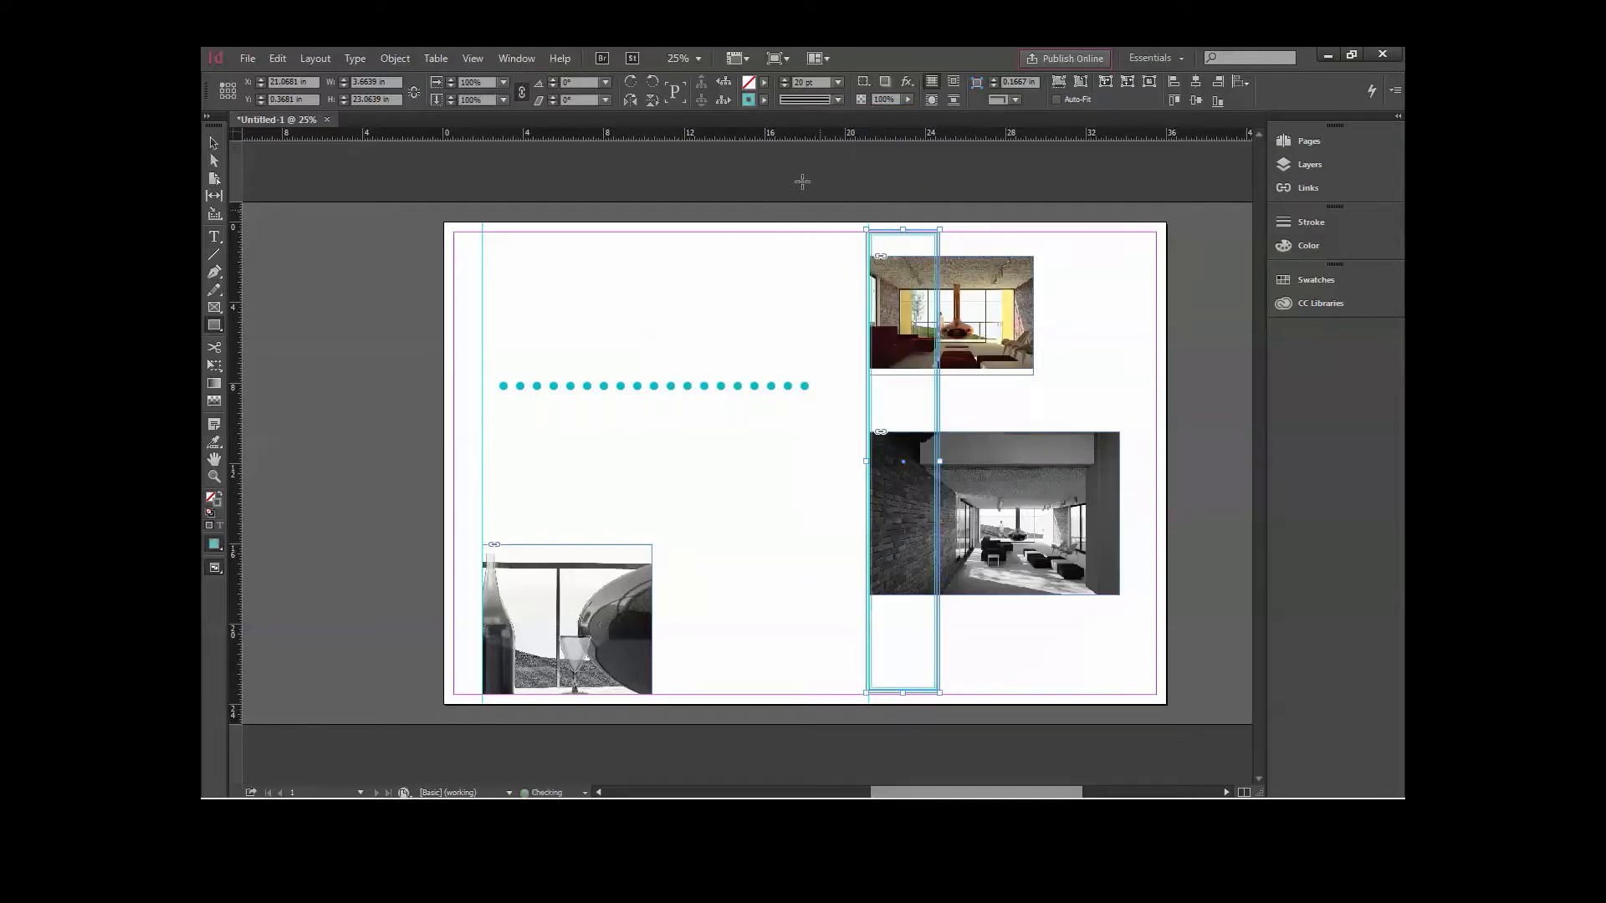
double_click(748, 83)
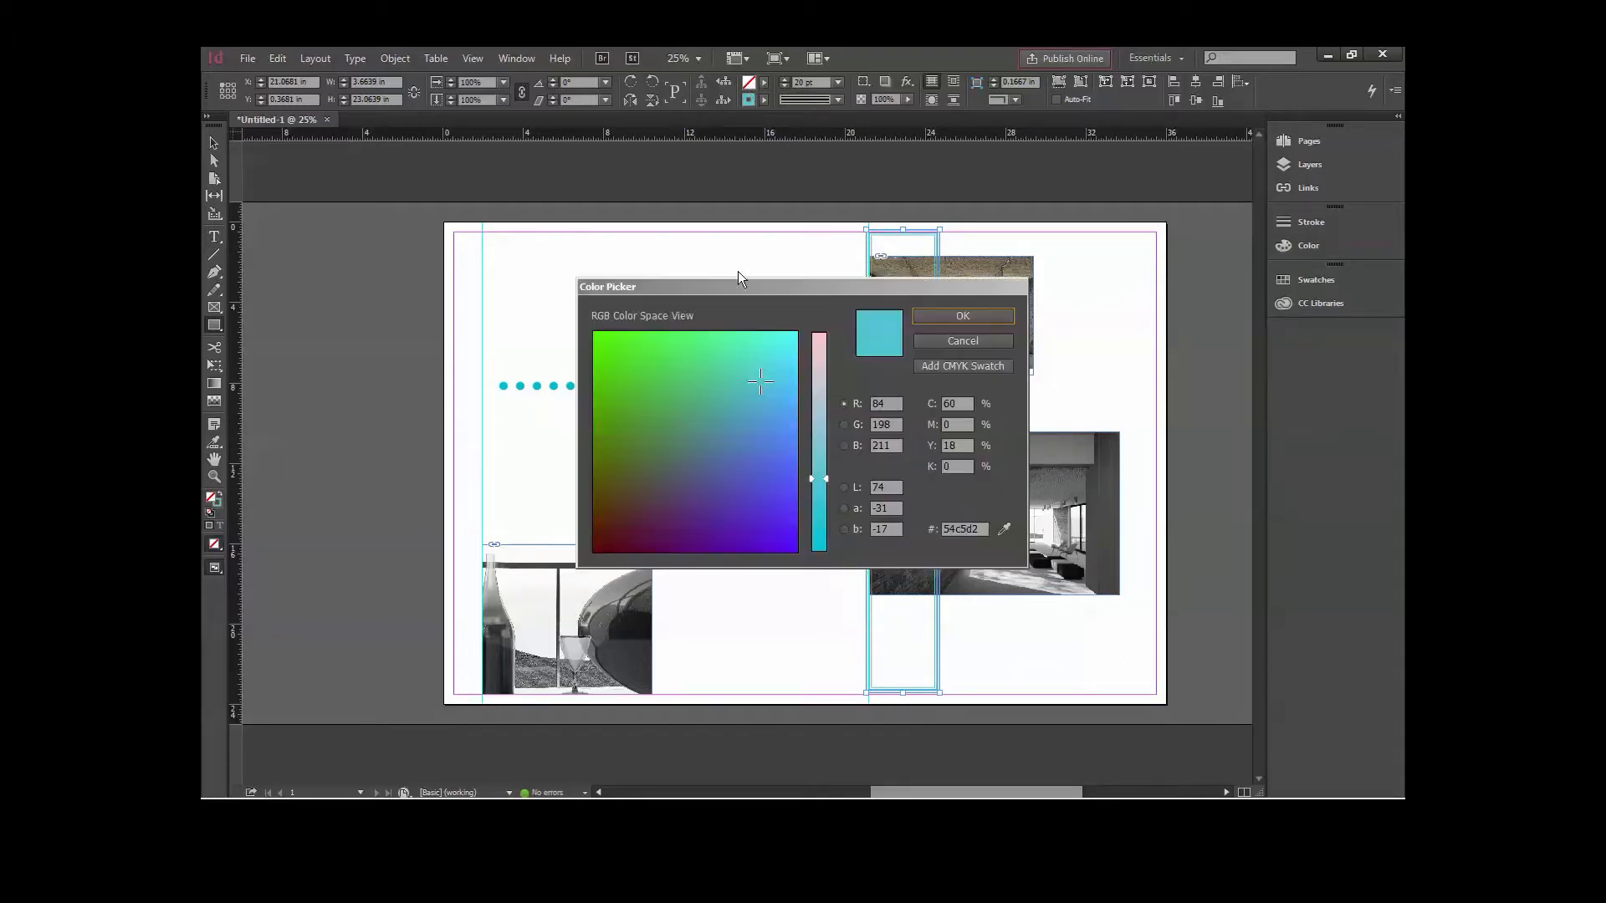
drag(711, 370, 650, 523)
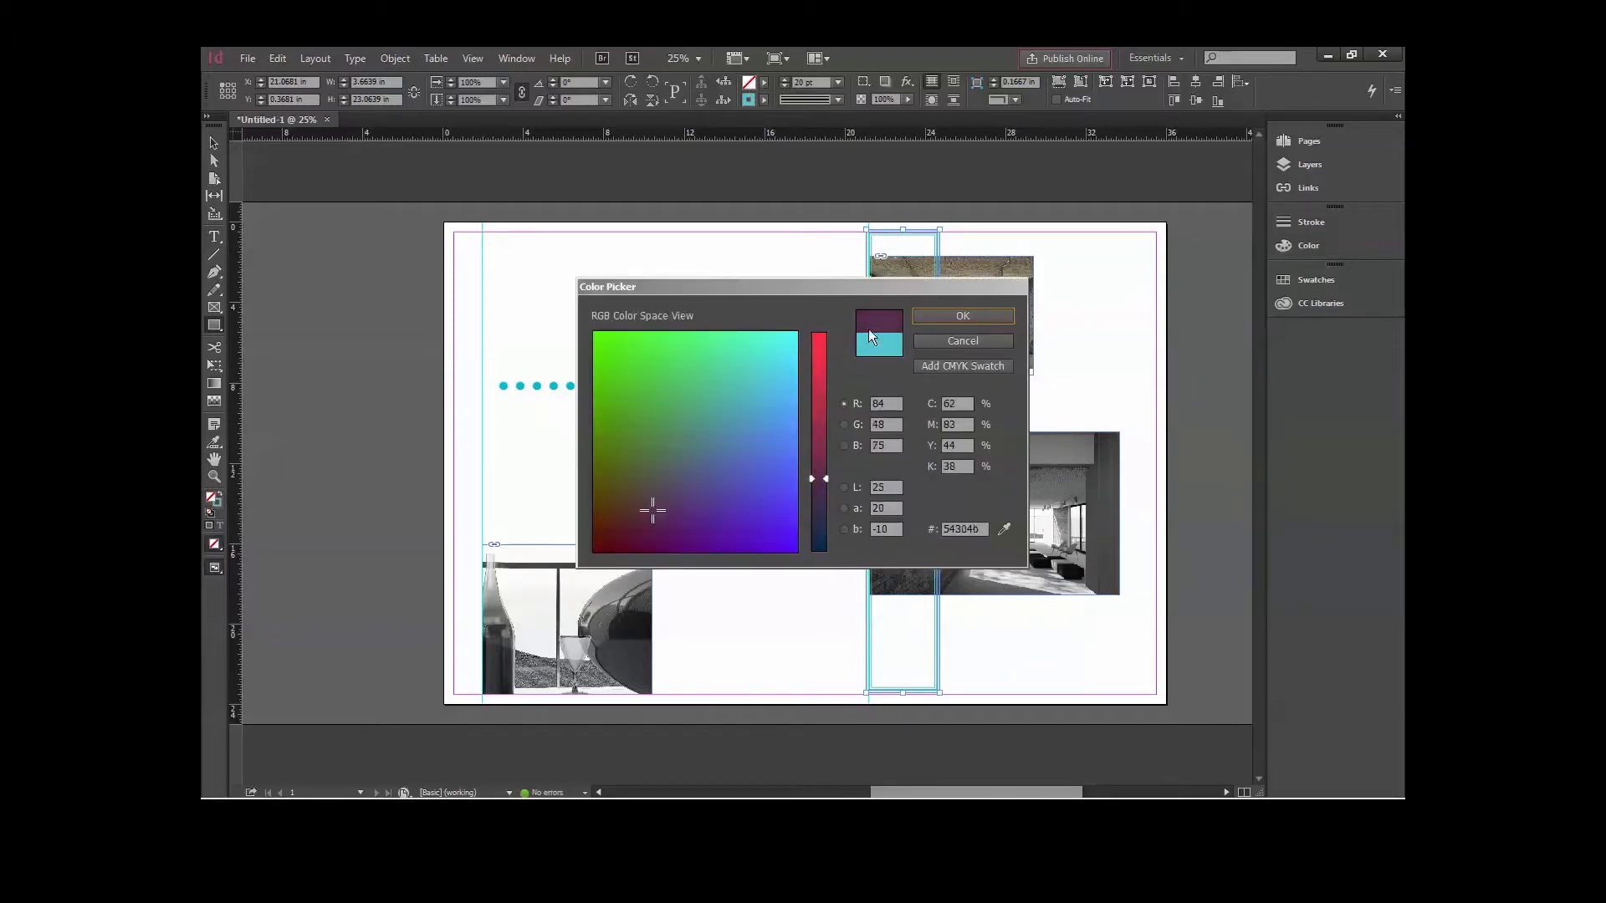
click(963, 316)
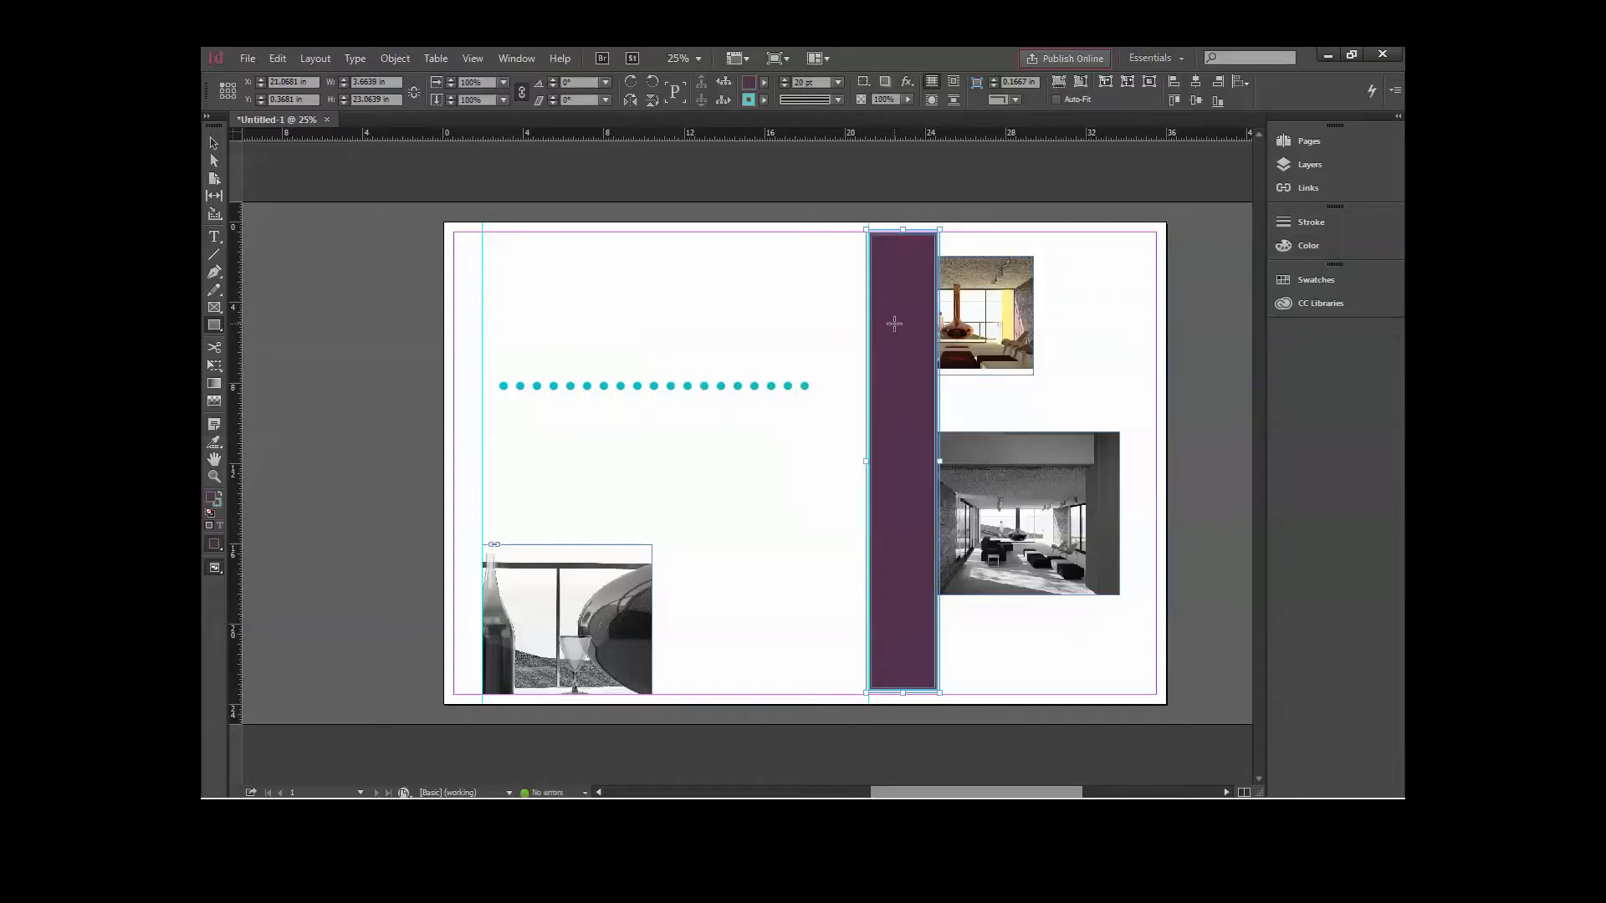
- Lower the tall rectangle's opacity to about 25%
click(907, 98)
drag(910, 115, 858, 111)
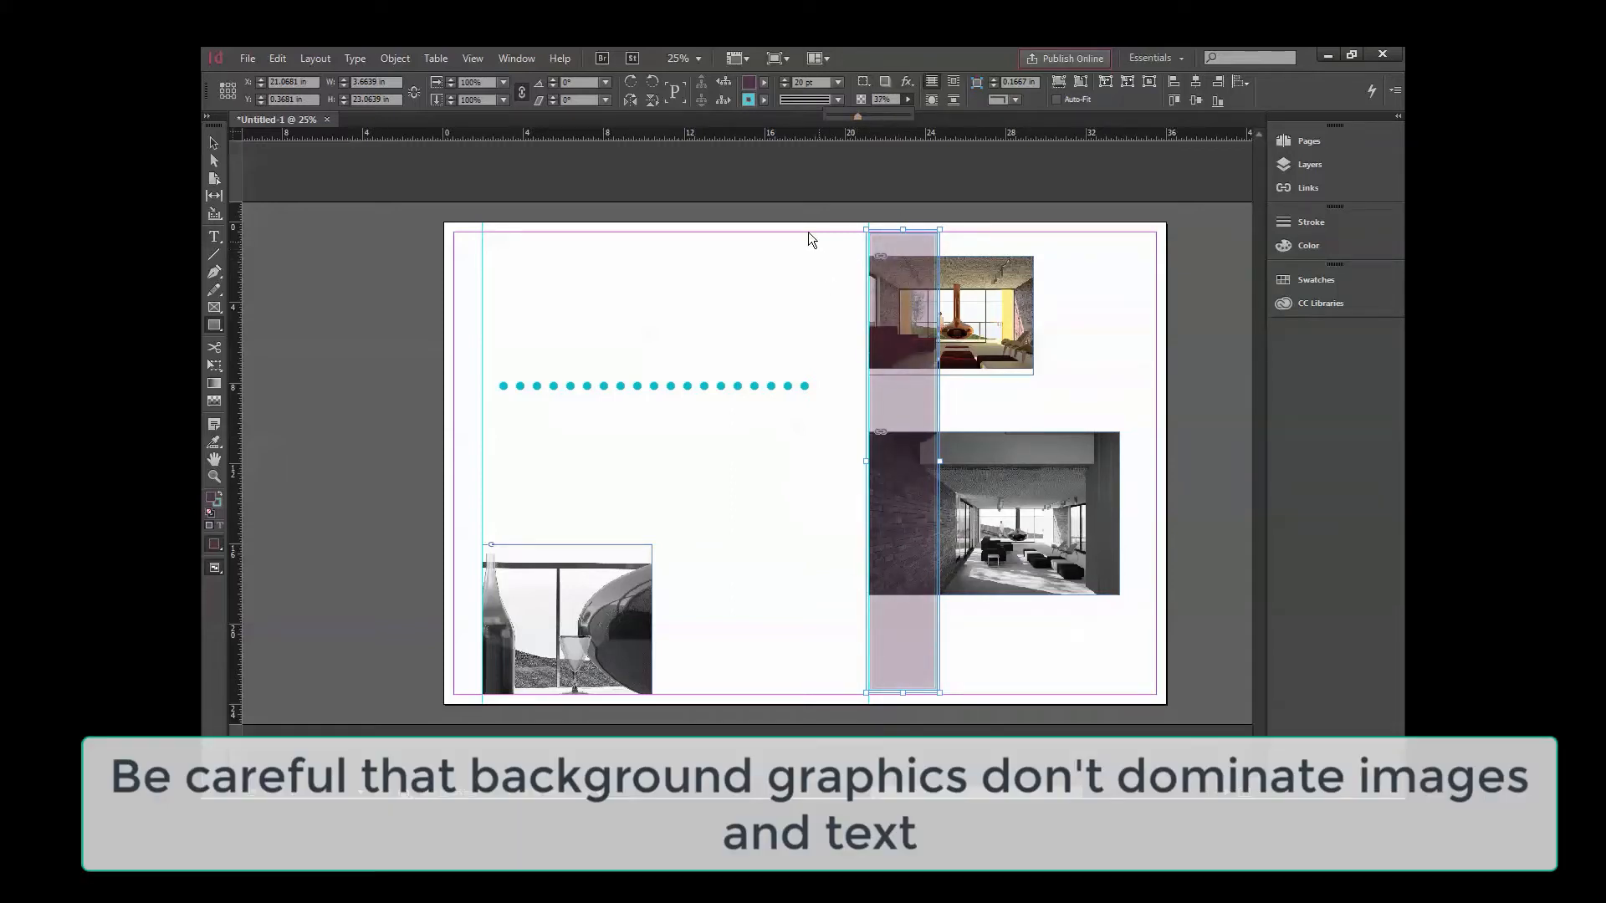
drag(855, 113, 845, 111)
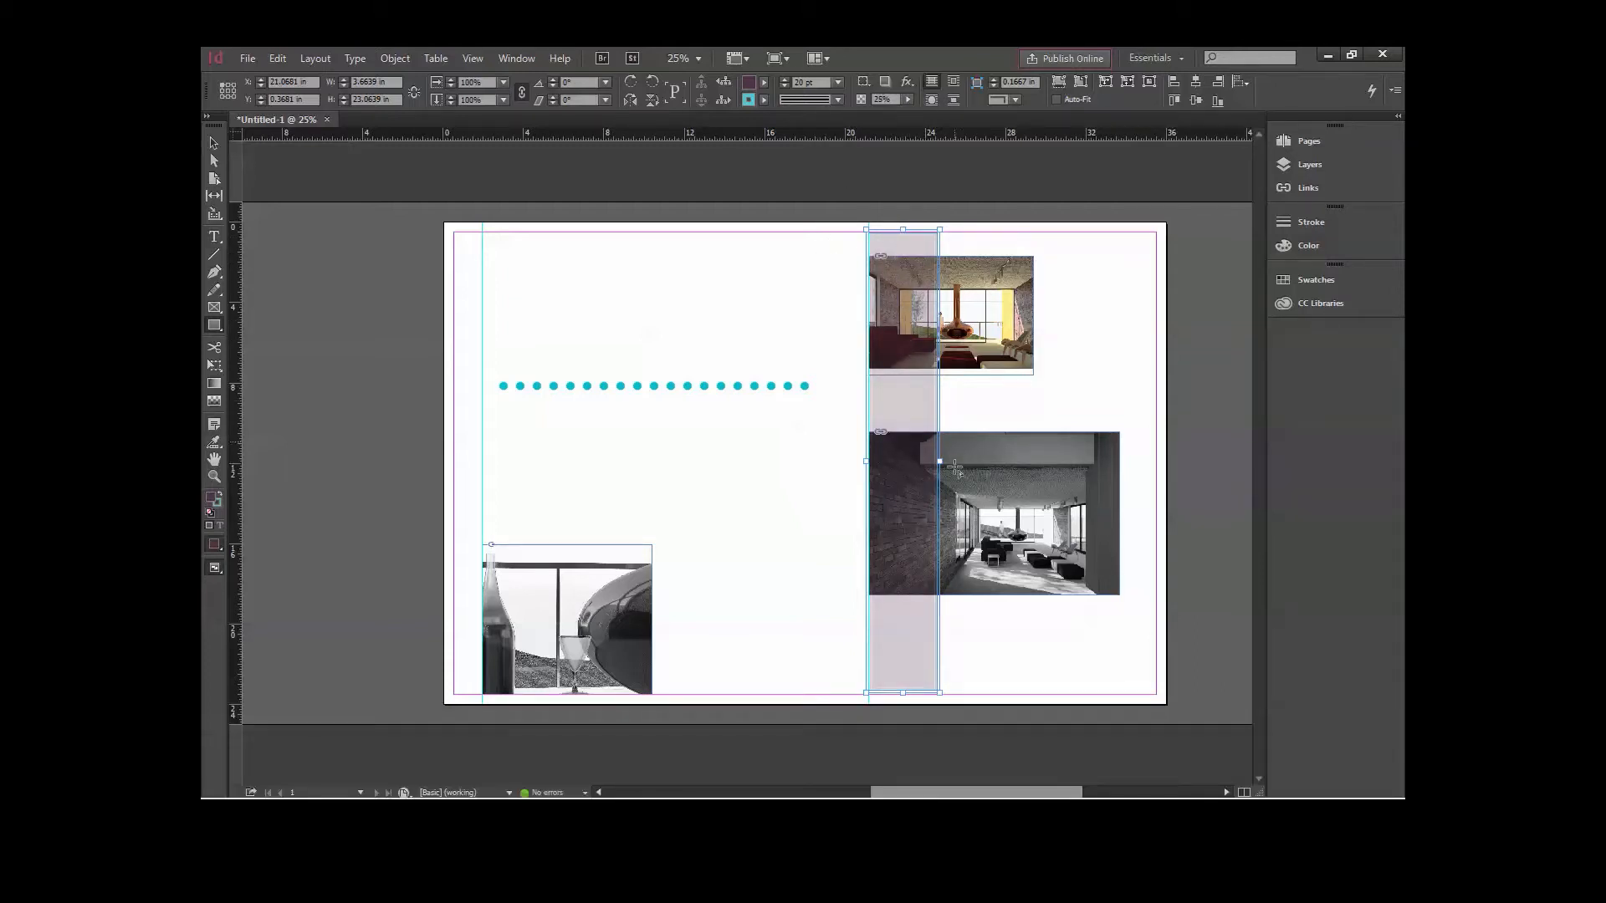
- Send the tall rectangle to the back, behind the two images, and deselect it
right_click(890, 406)
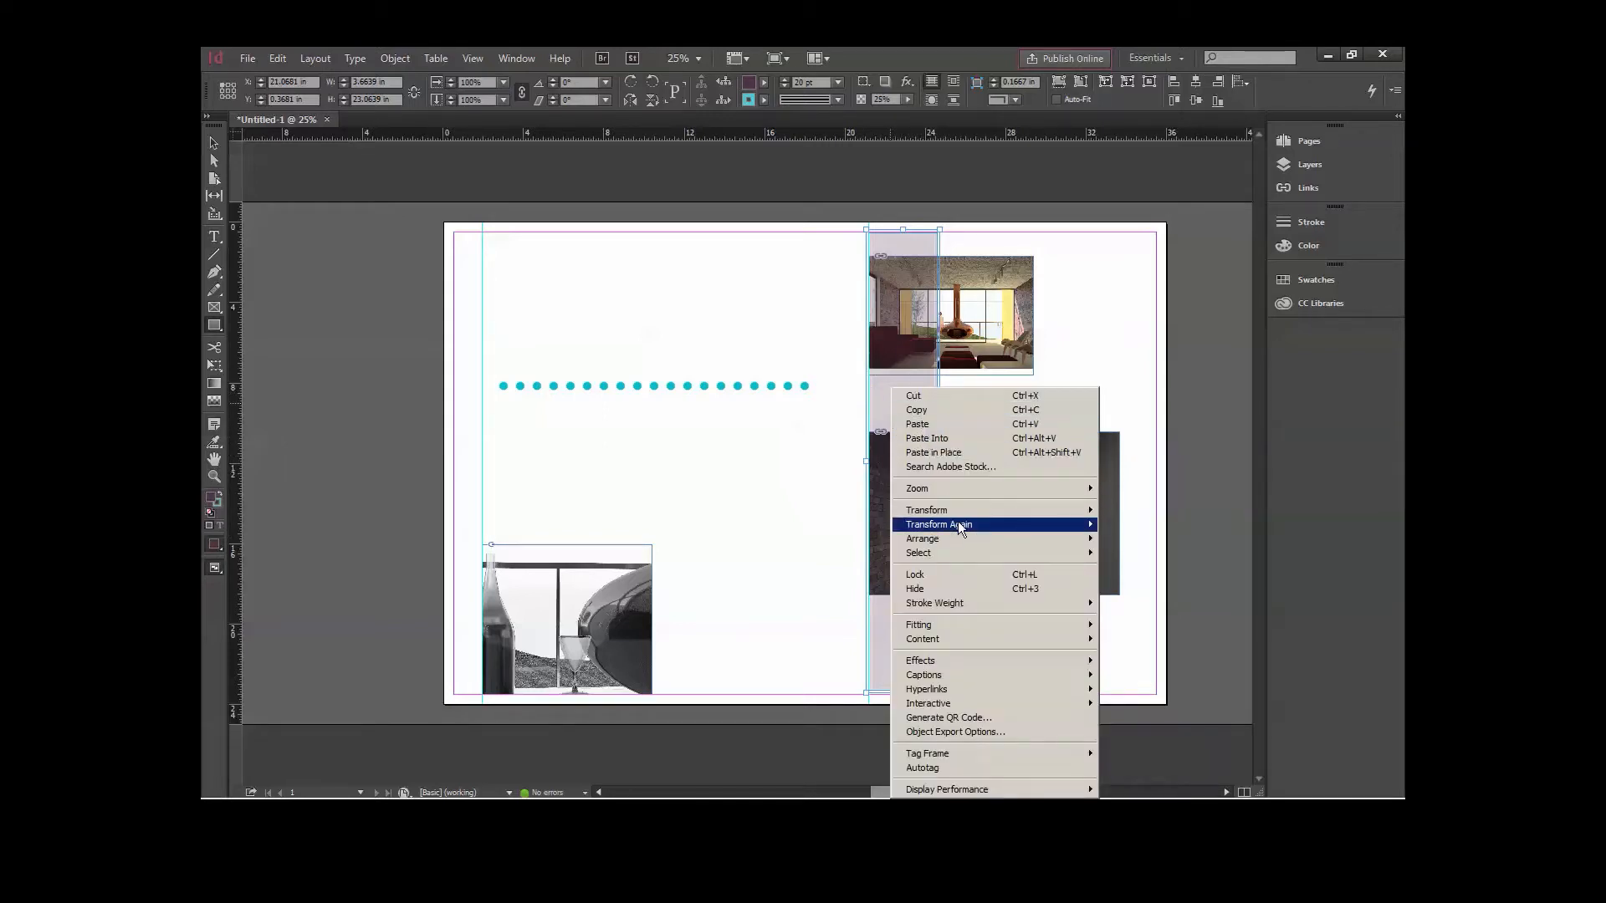
mouse_move(966, 554)
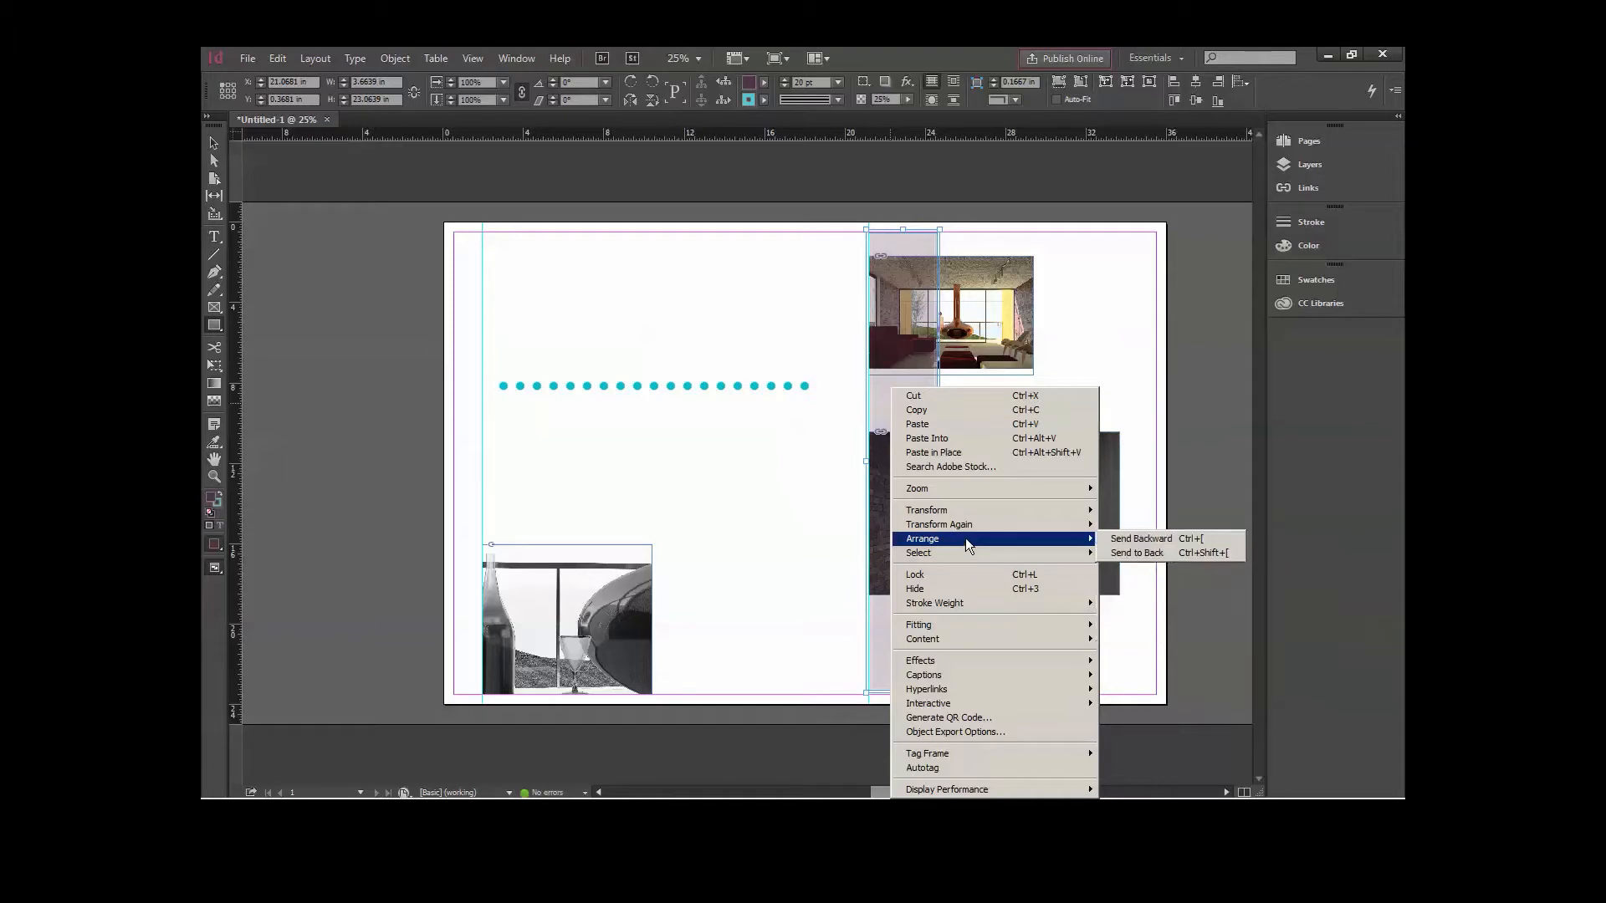
click(1133, 553)
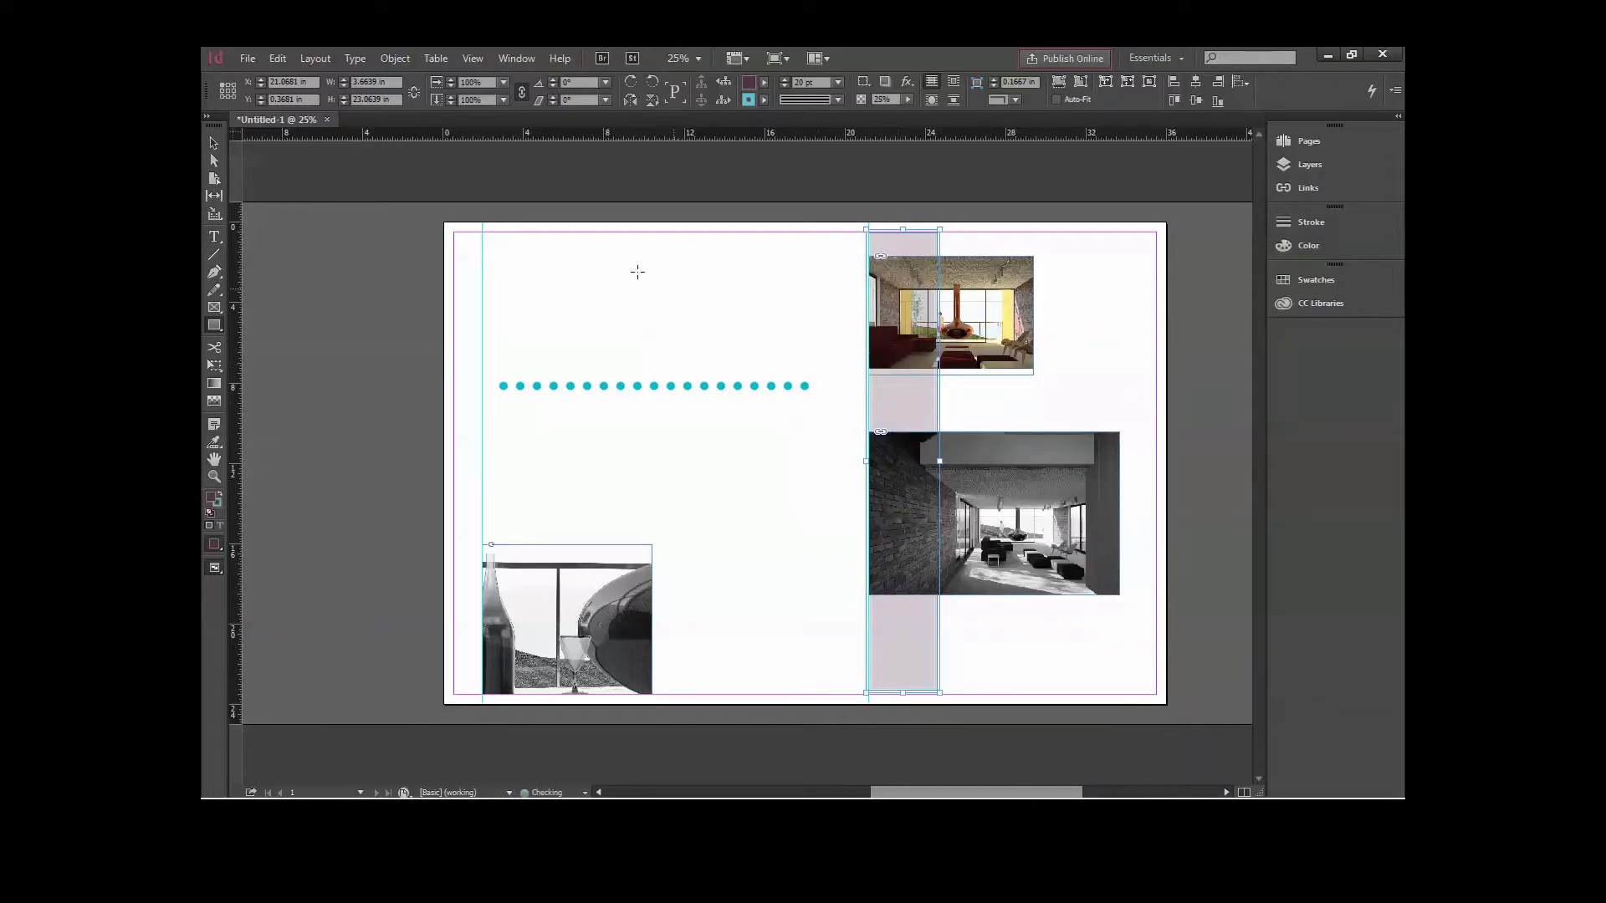
click(214, 143)
click(660, 349)
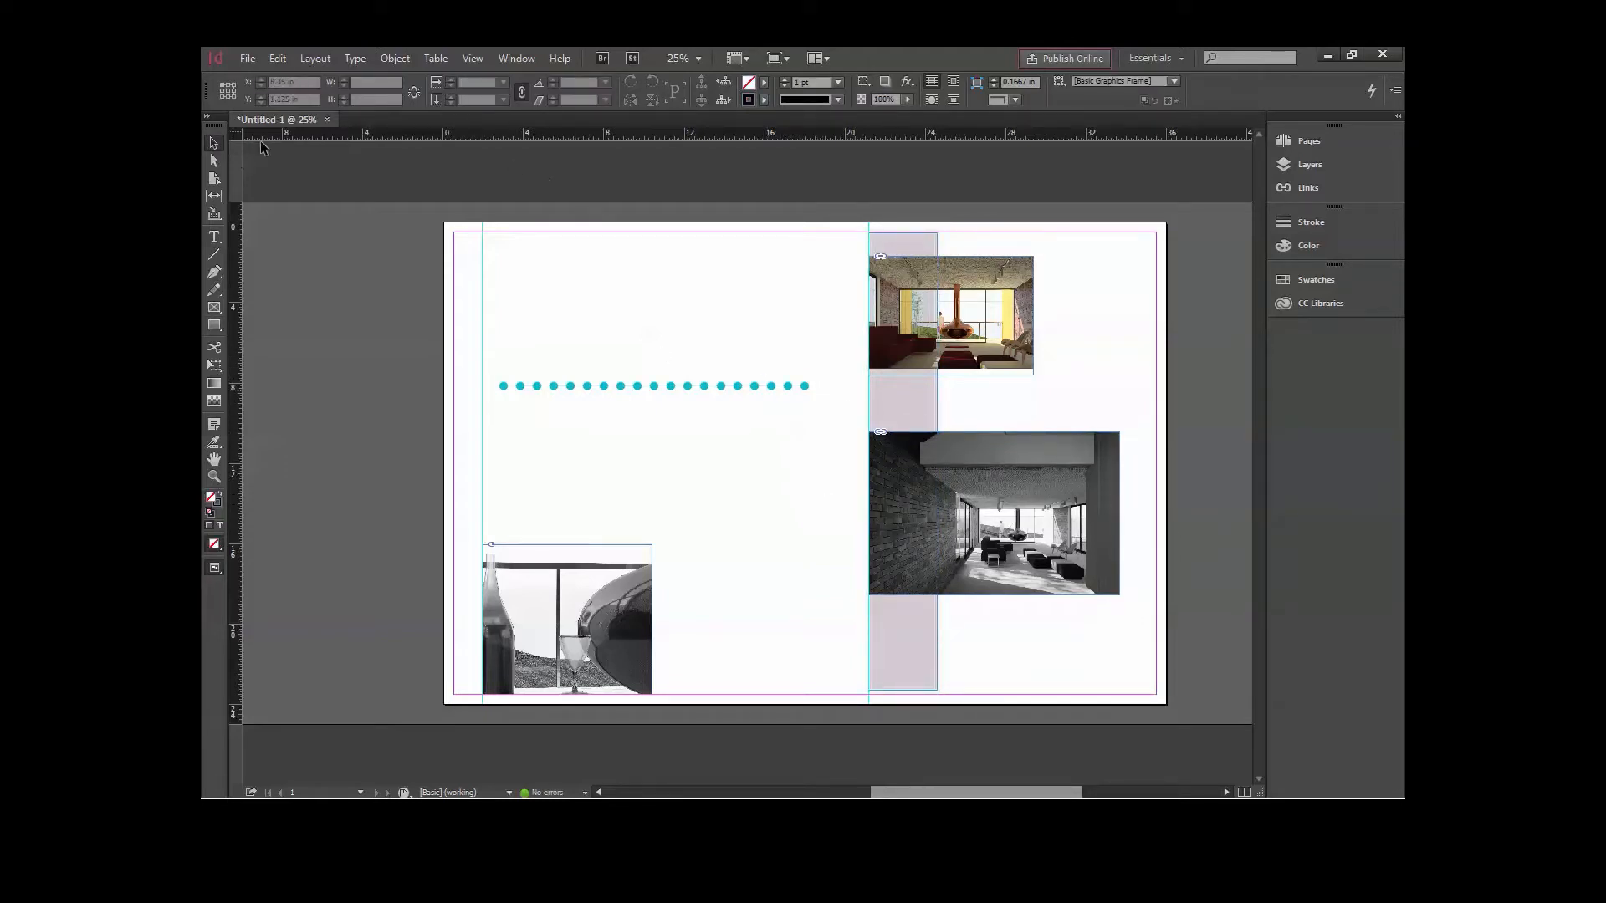
- Add a text frame above the dotted line, starting at the guide, with the title "My Cool Project" at 72 pt
click(213, 240)
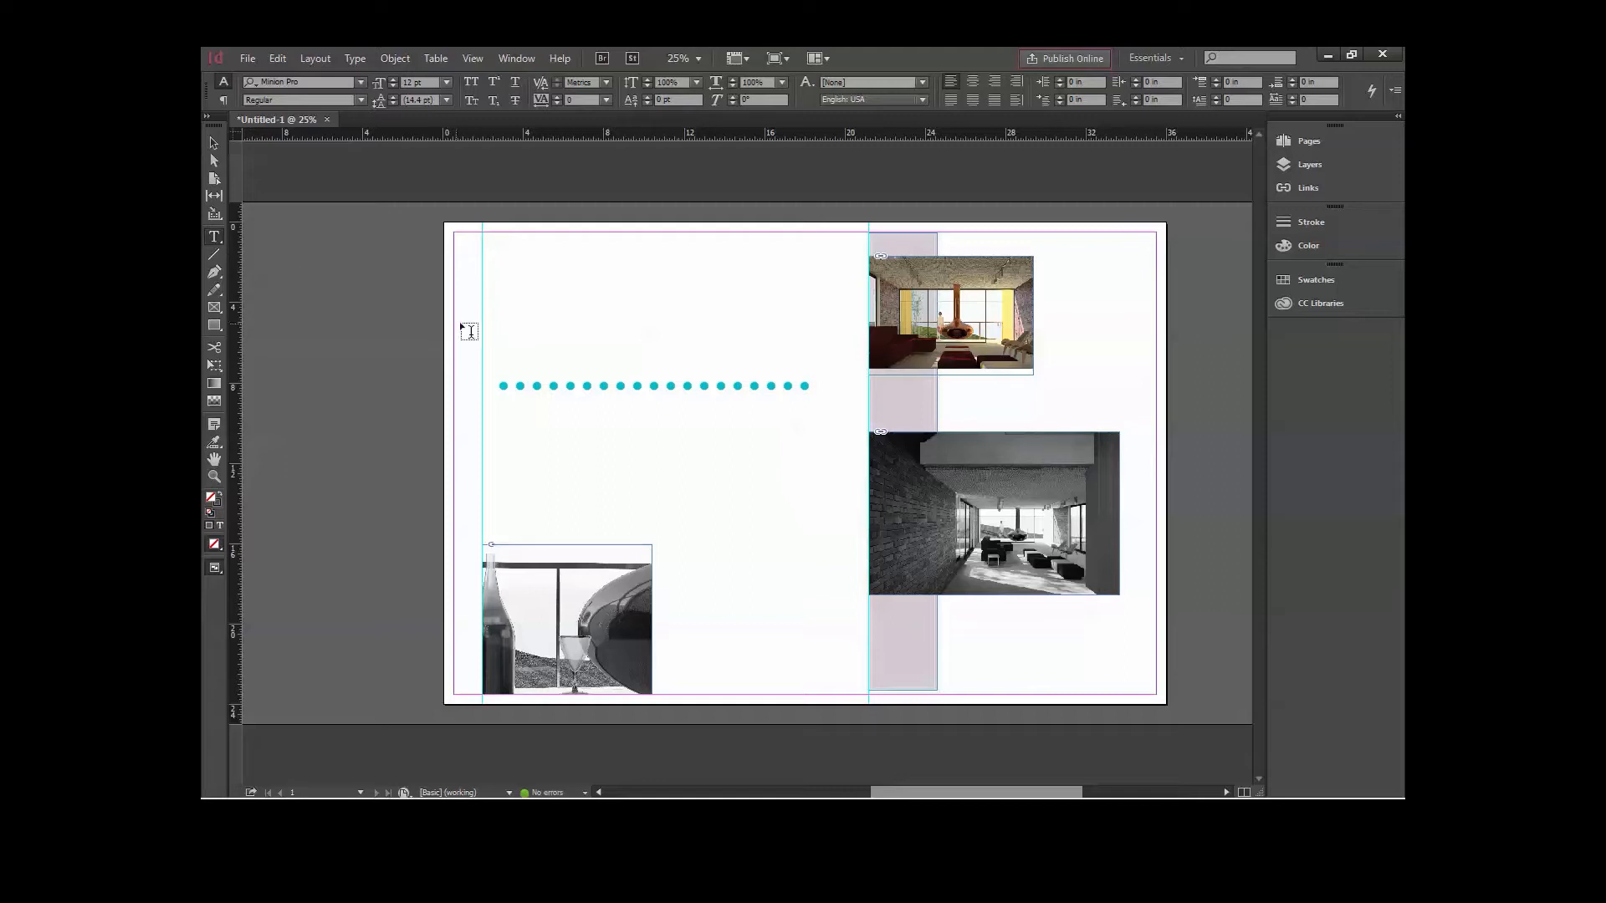
drag(484, 286, 806, 365)
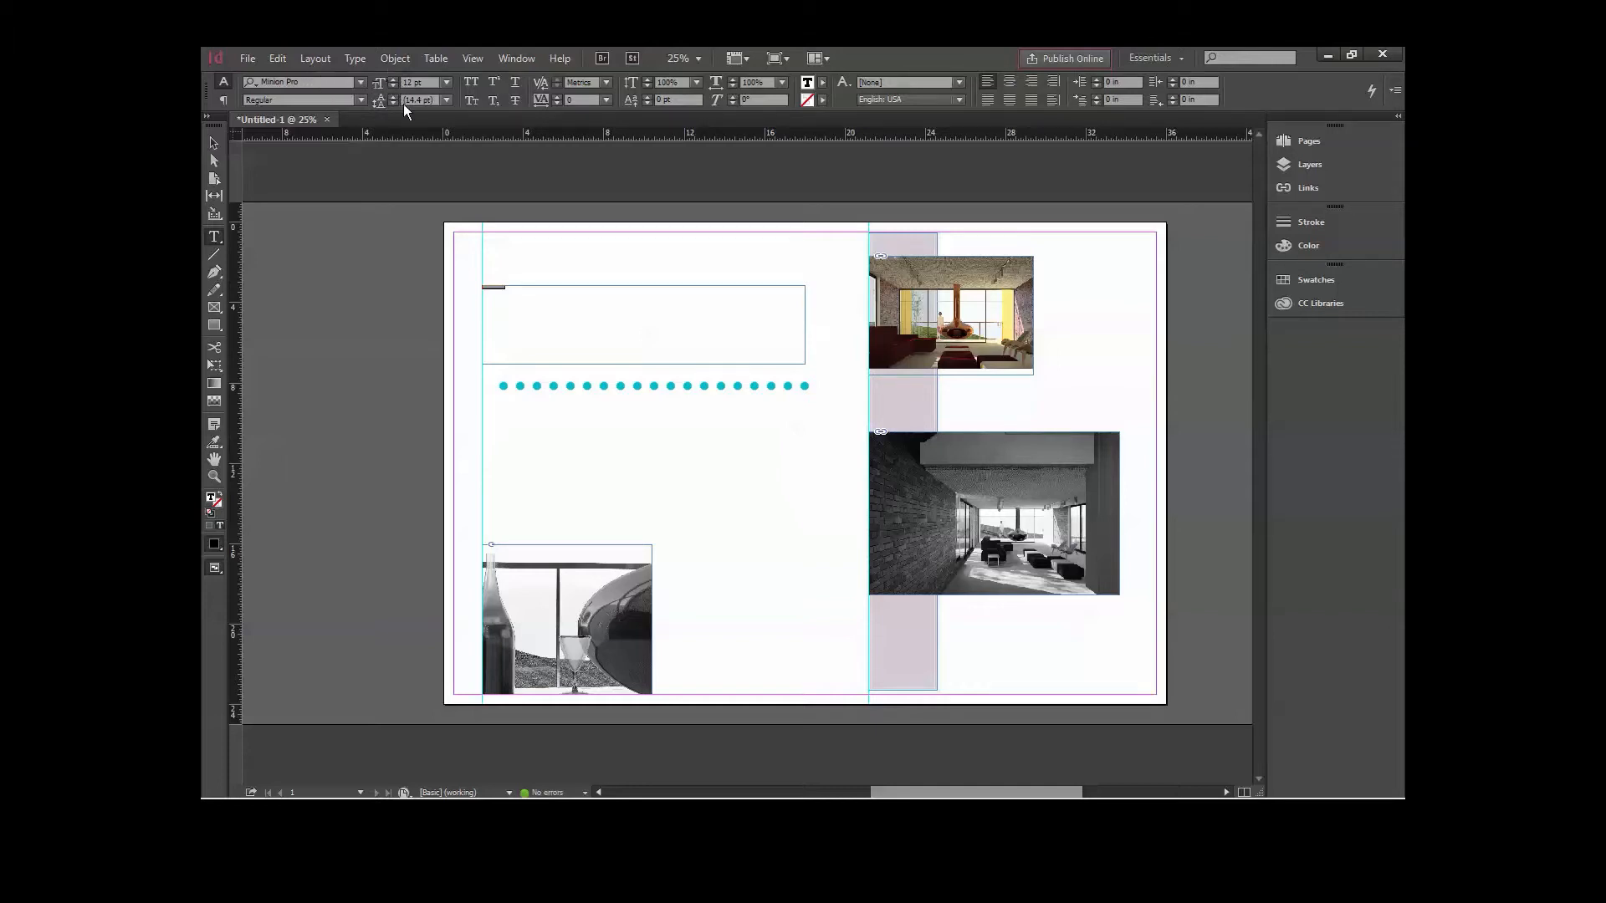
click(446, 82)
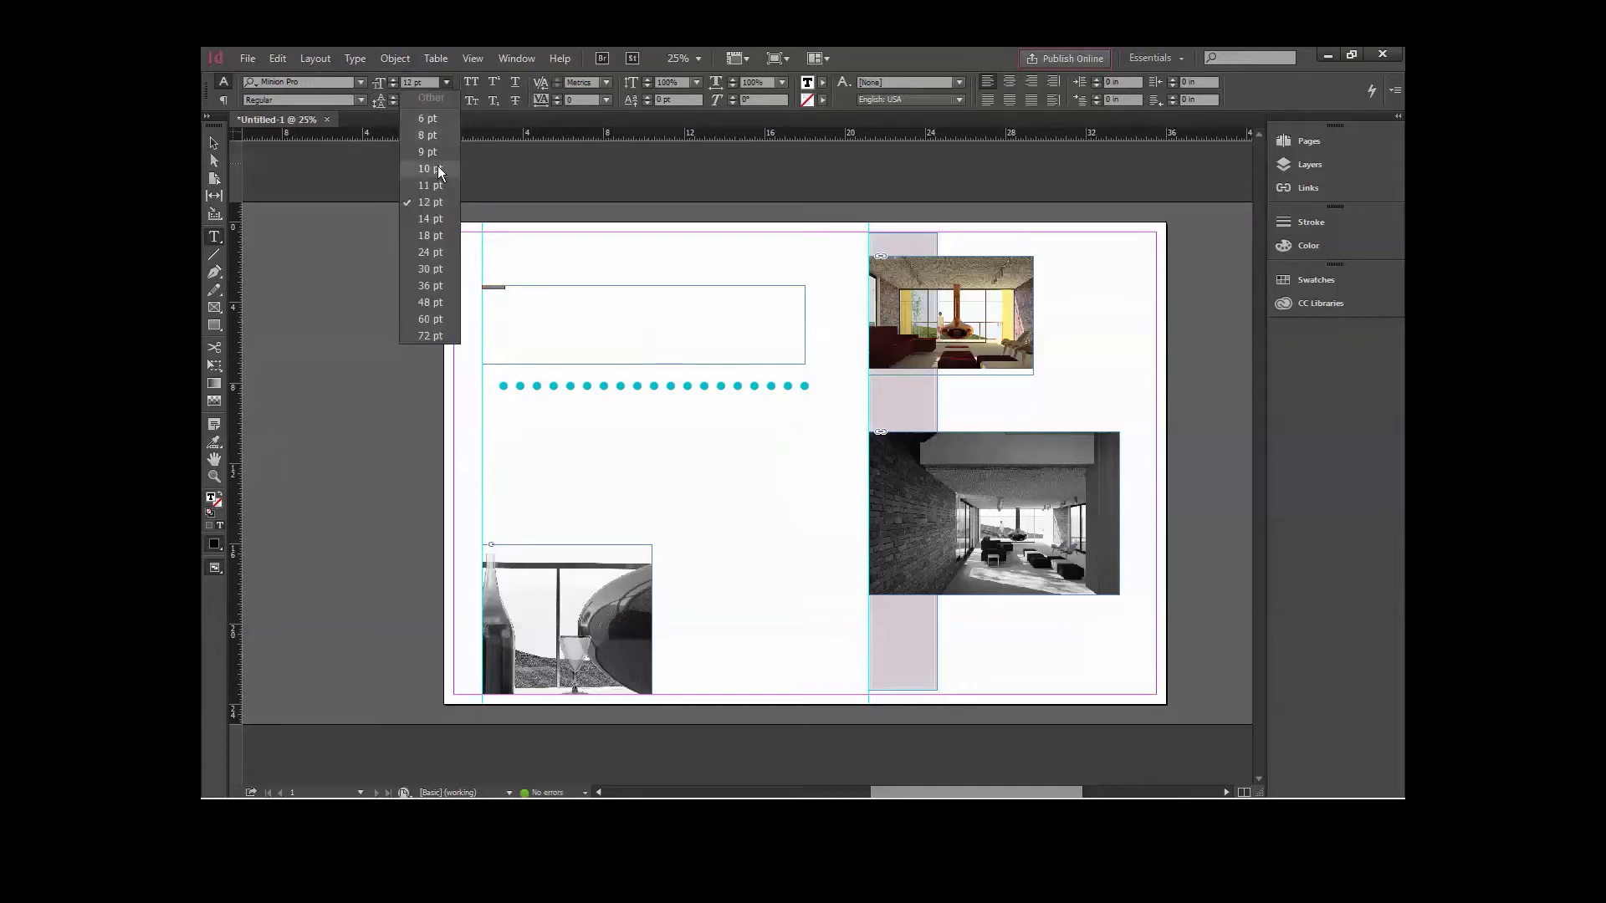
click(435, 334)
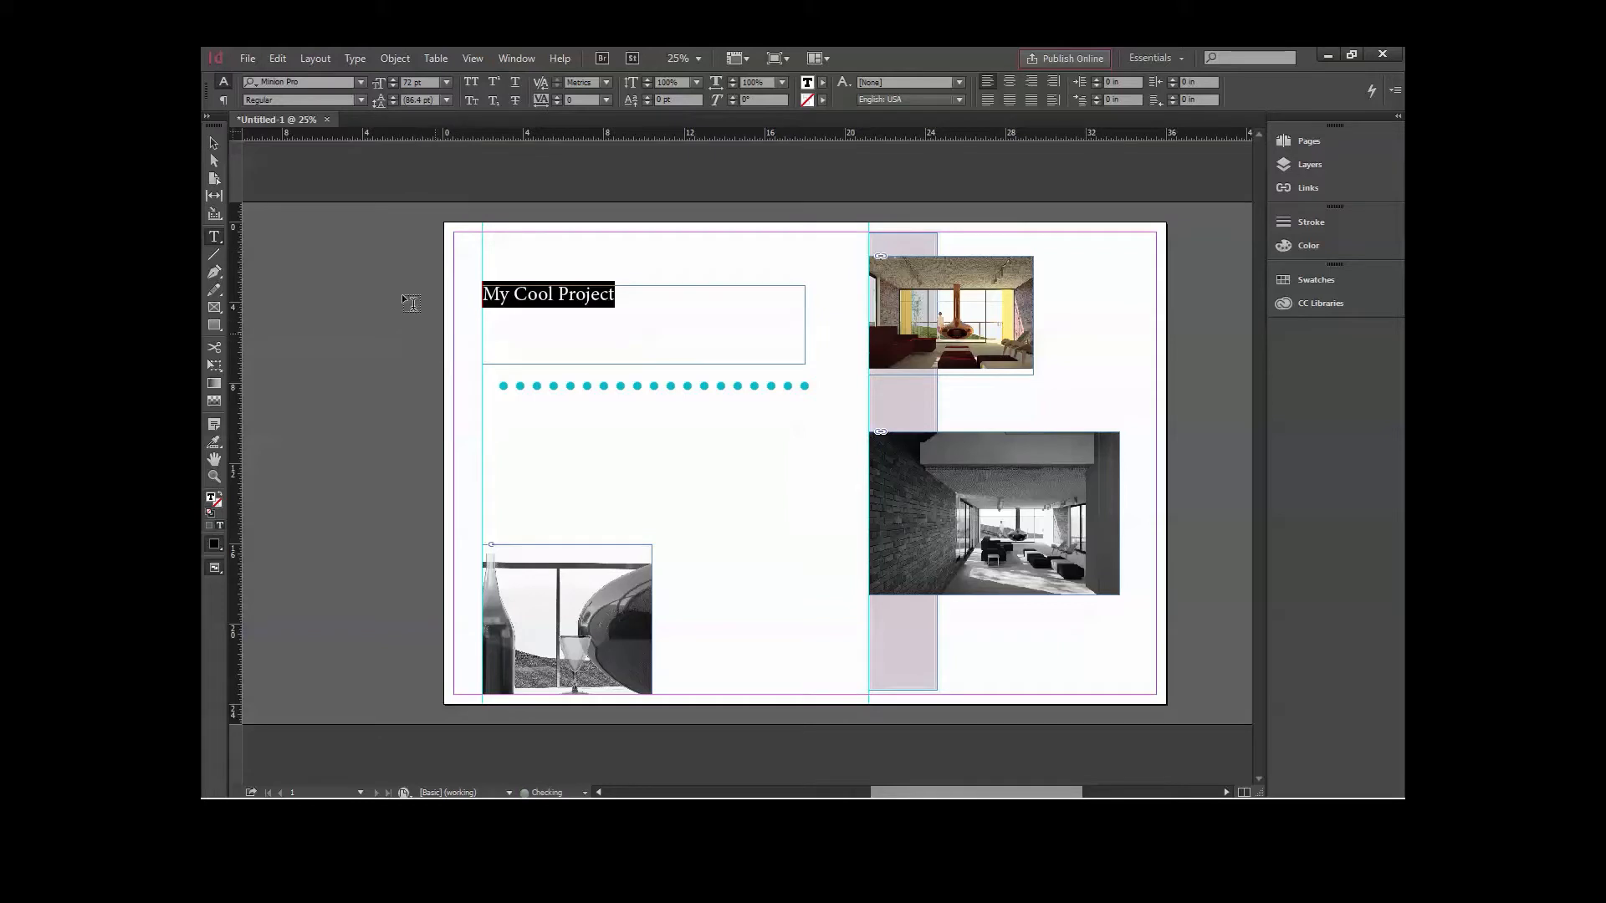
- Change the title's font to Kristen ITC
click(360, 100)
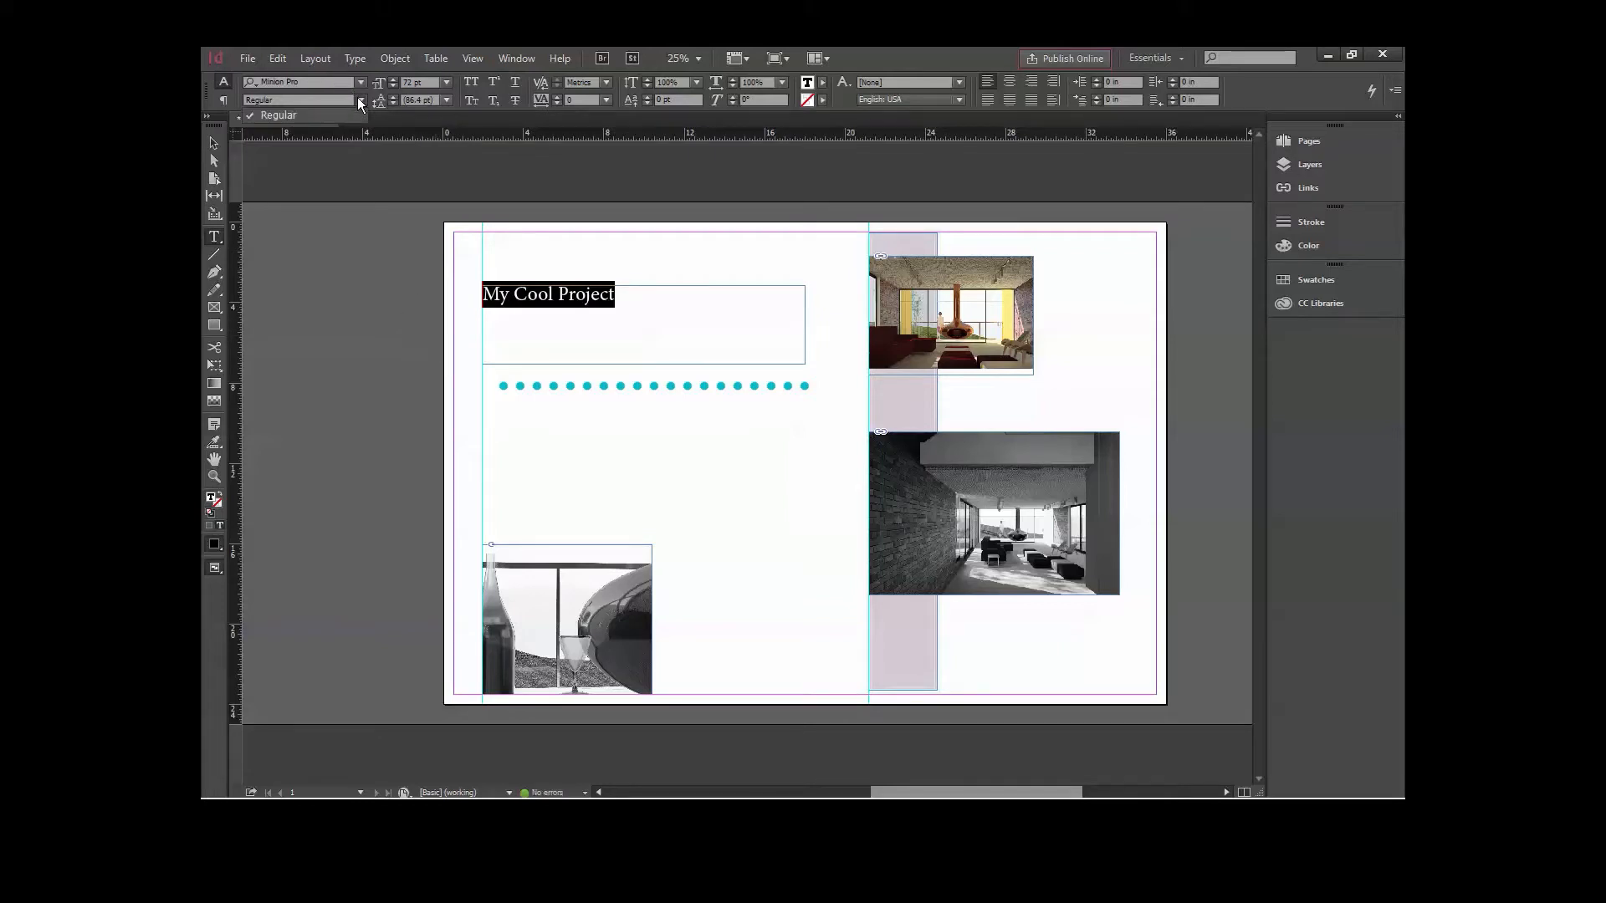
click(360, 99)
click(359, 82)
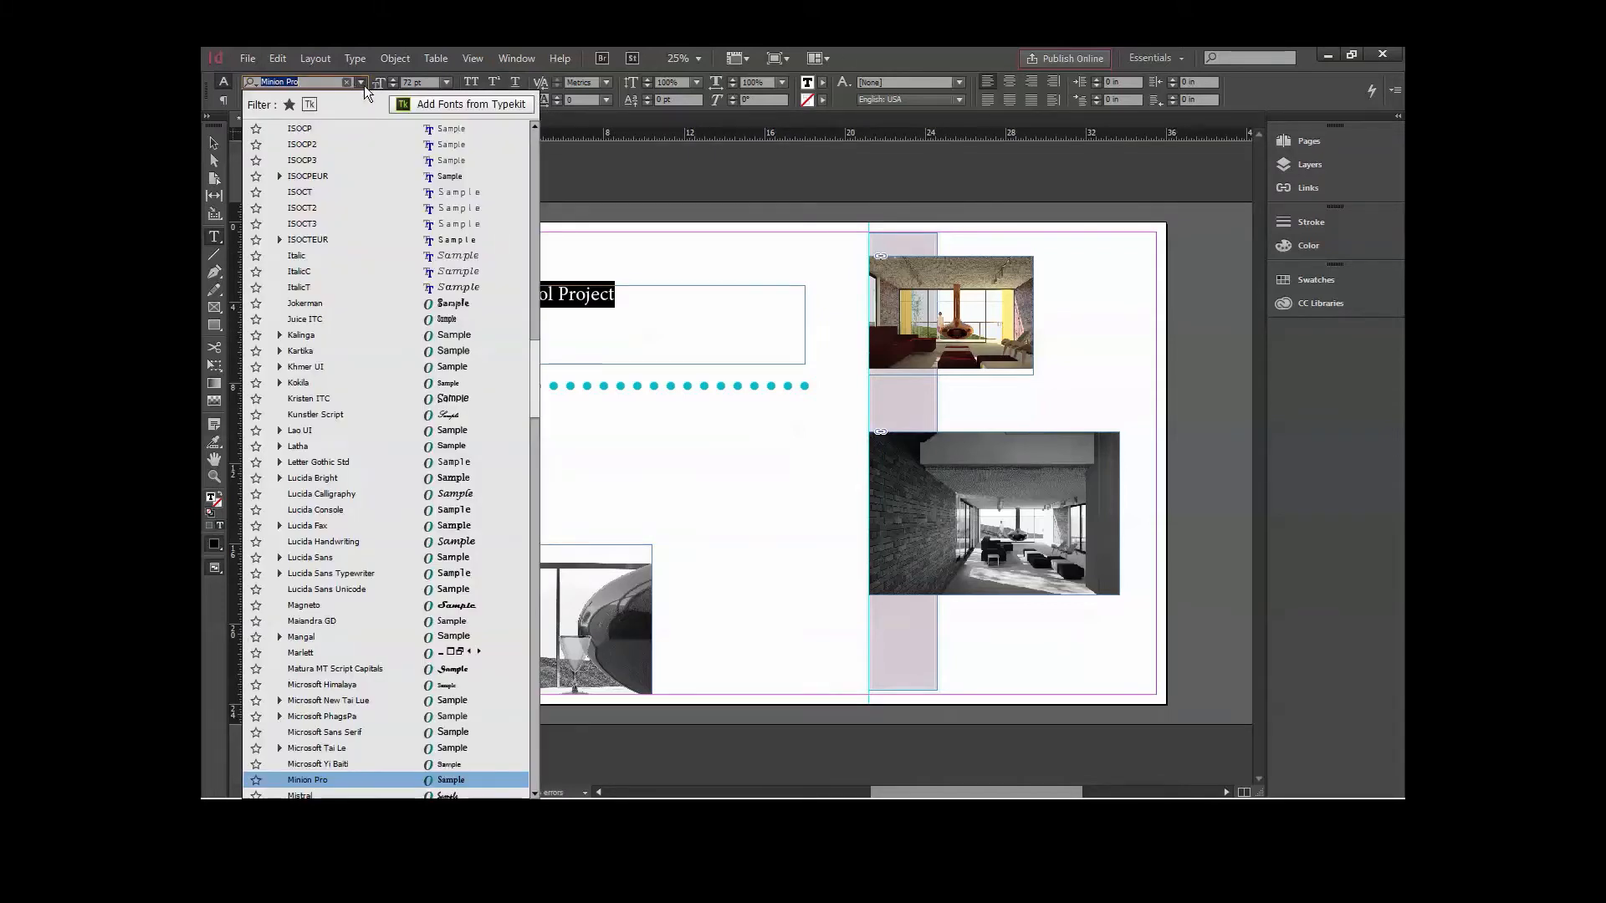
click(375, 399)
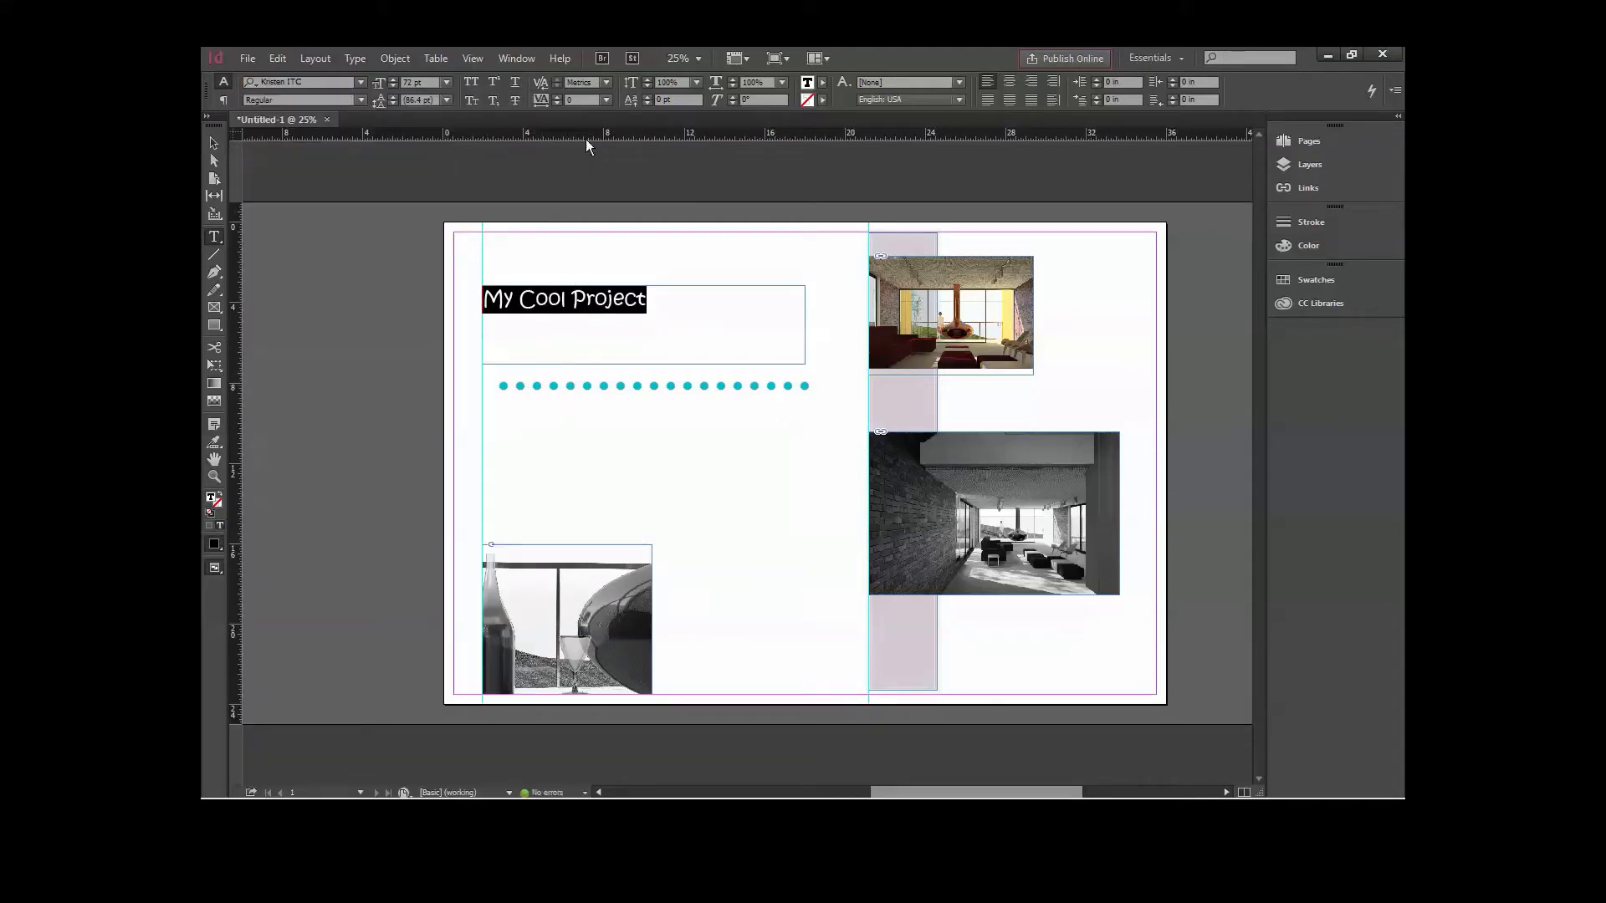
- Move the title frame just below the dotted line and shift the dotted line so it starts at the guide
double_click(808, 98)
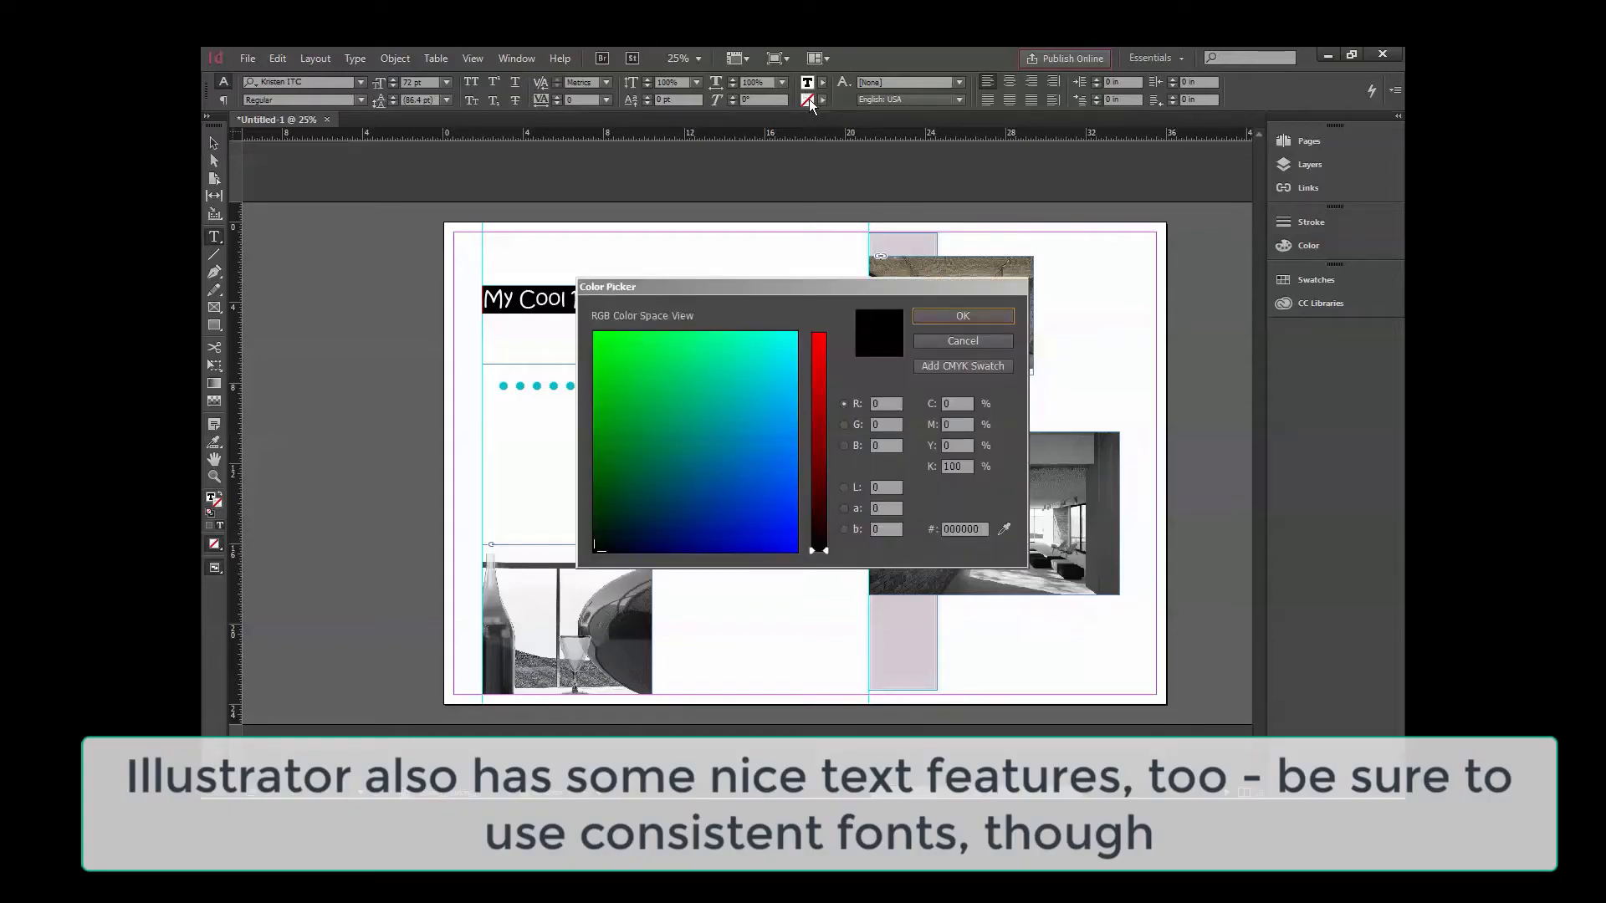
click(962, 341)
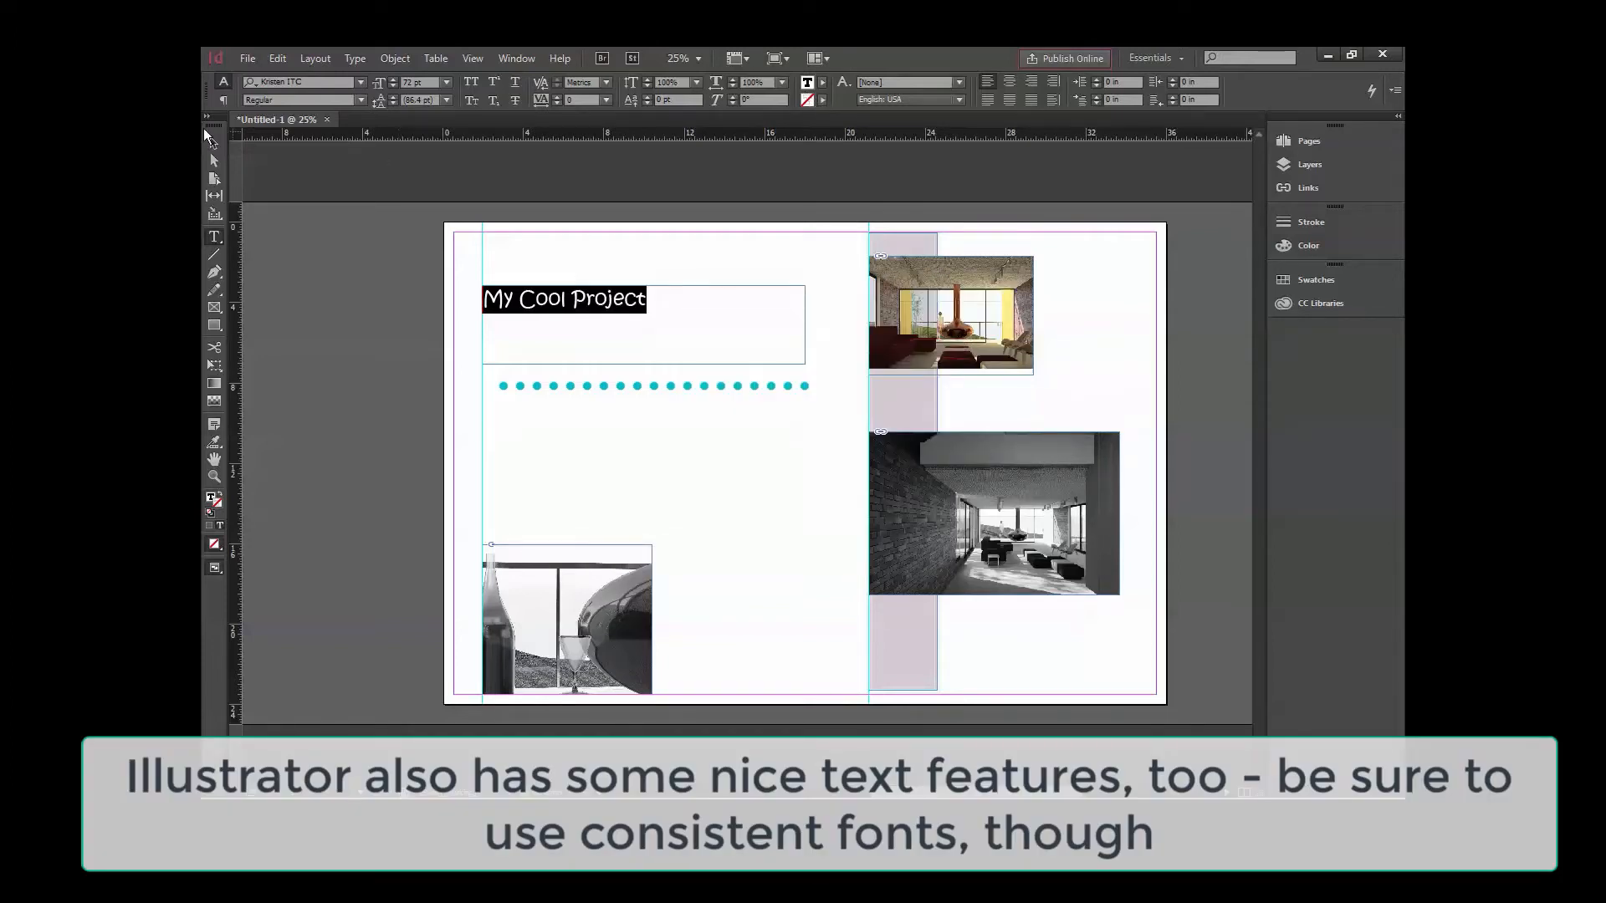
click(211, 141)
click(508, 306)
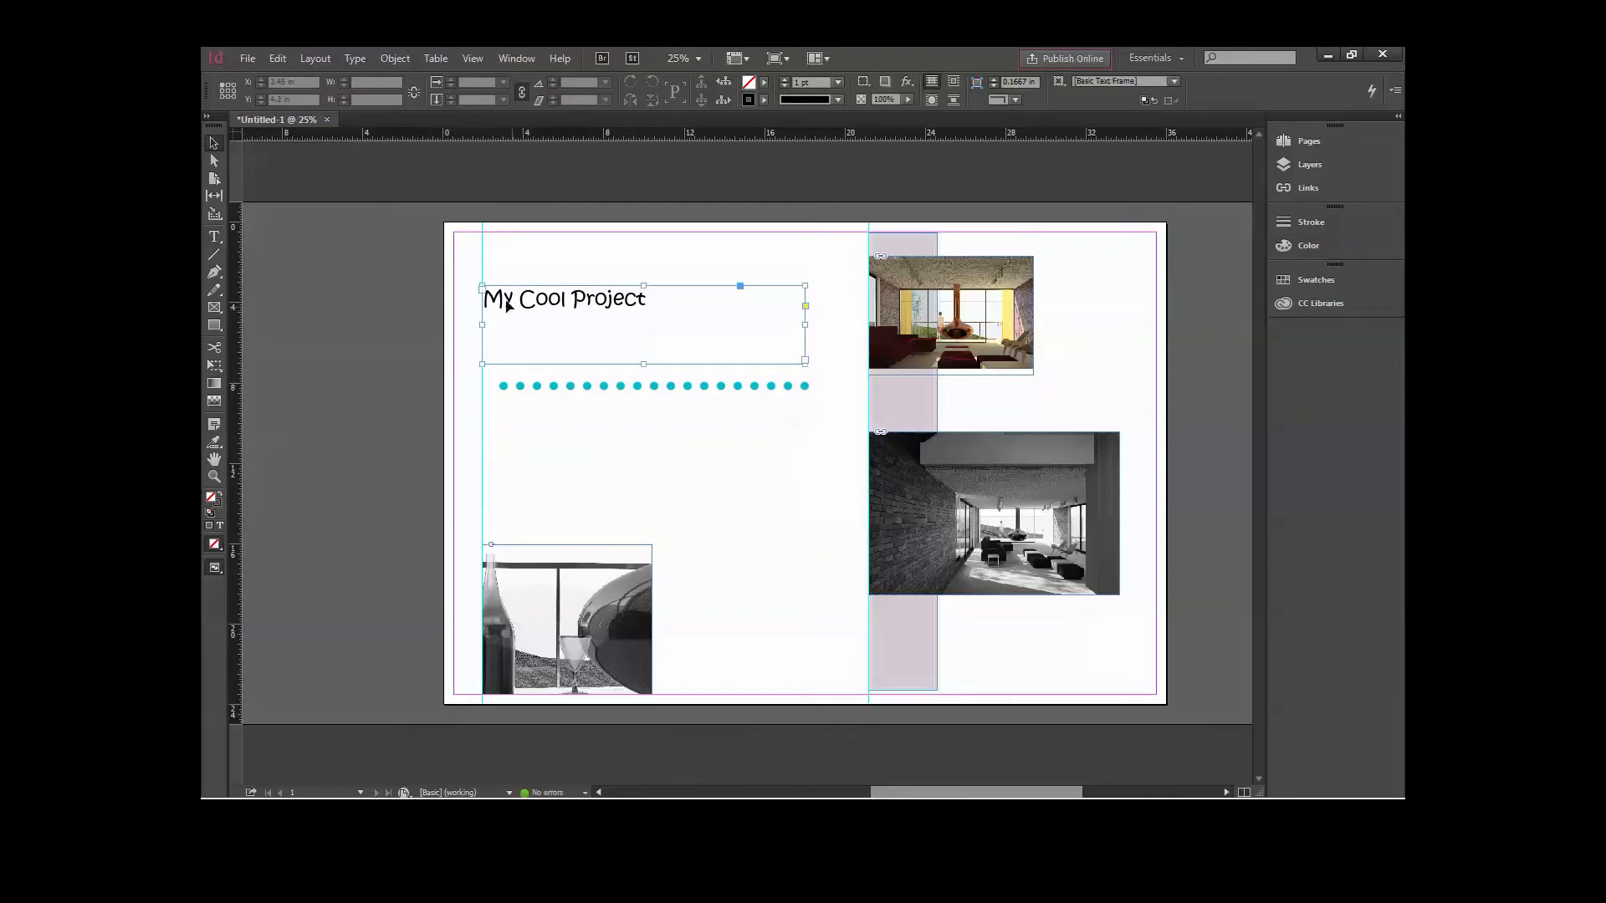
mouse_move(502, 305)
mouse_down()
mouse_move(658, 368)
mouse_move(891, 419)
mouse_move(864, 401)
mouse_move(570, 401)
mouse_move(505, 405)
mouse_move(498, 425)
mouse_move(494, 387)
mouse_up()
click(660, 435)
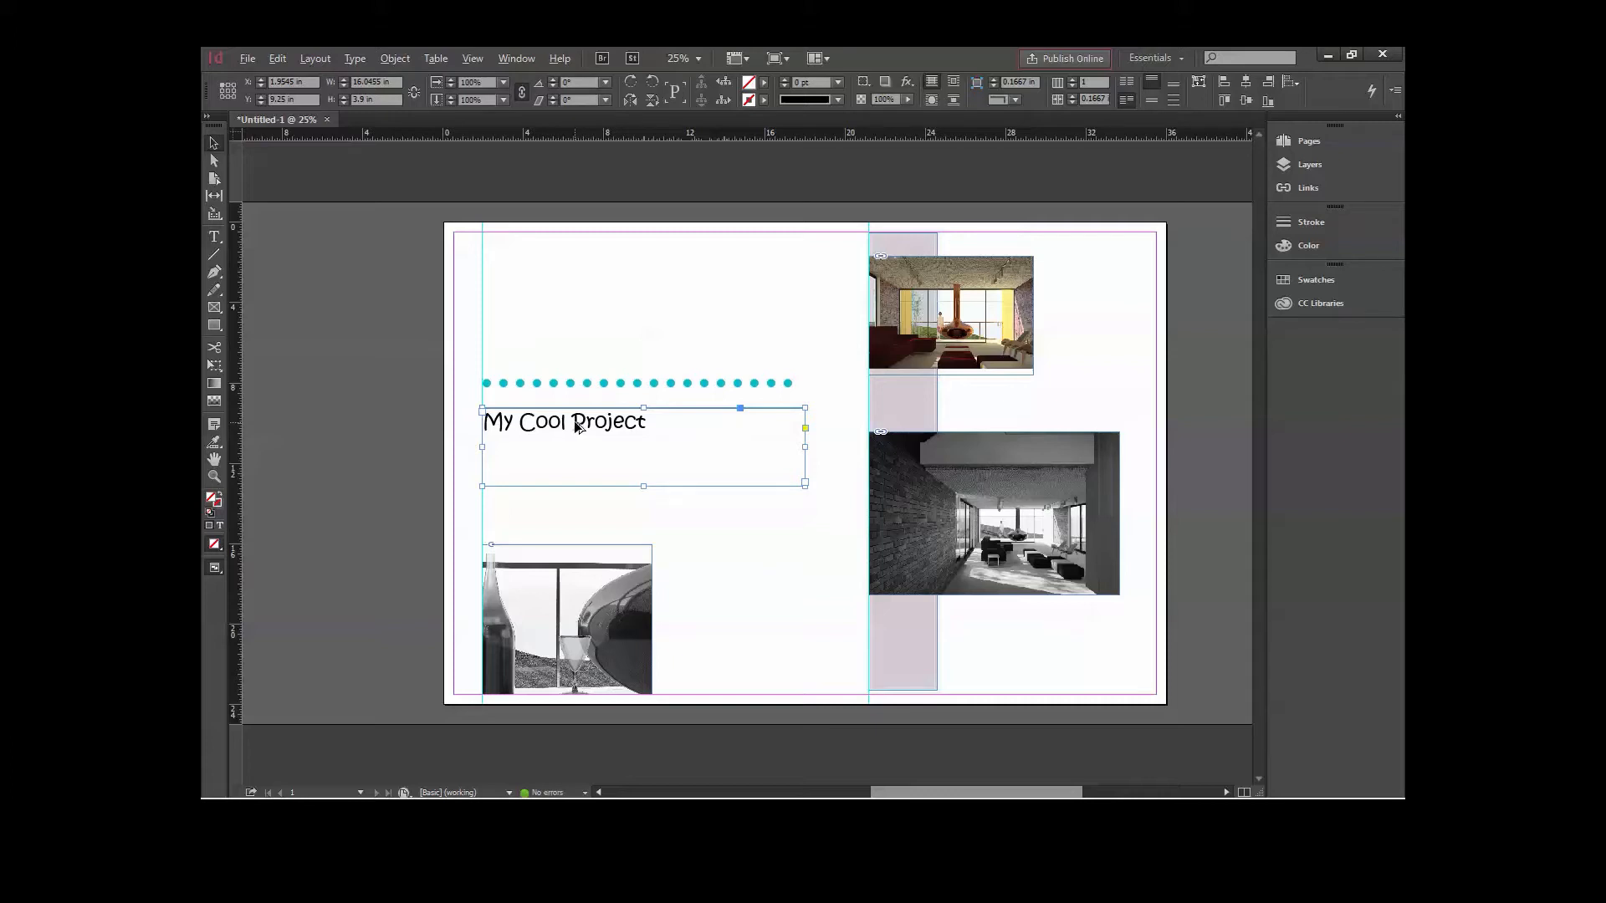
- Duplicate the title frame into the gap between the two right-hand images and change its text to "Some other thing"
drag(576, 427, 959, 404)
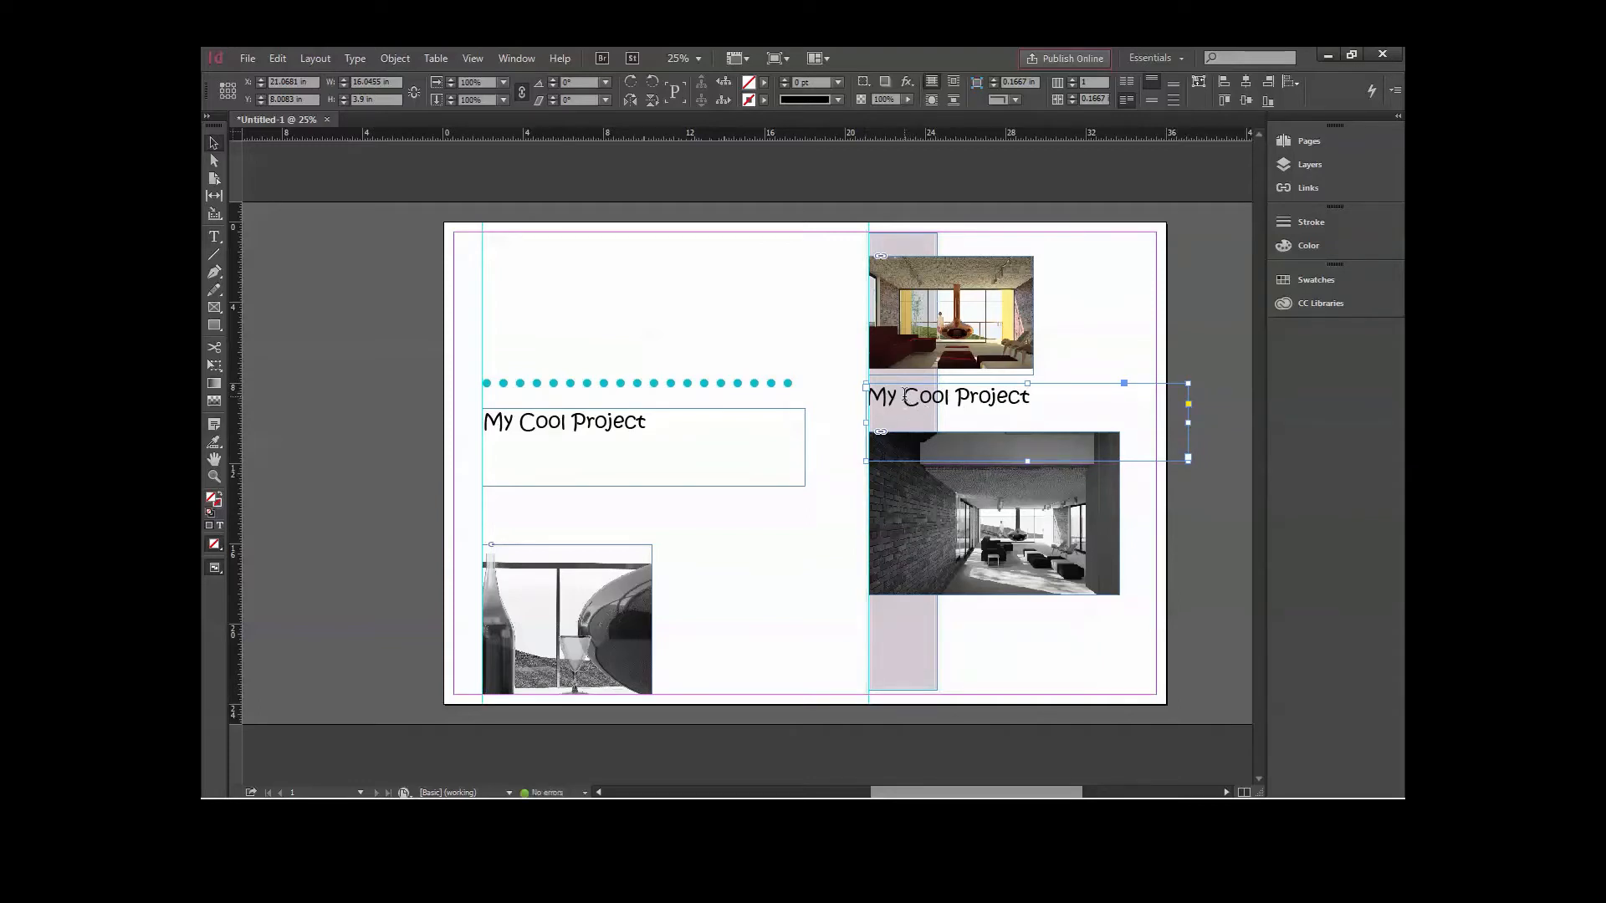
double_click(927, 398)
triple_click(995, 397)
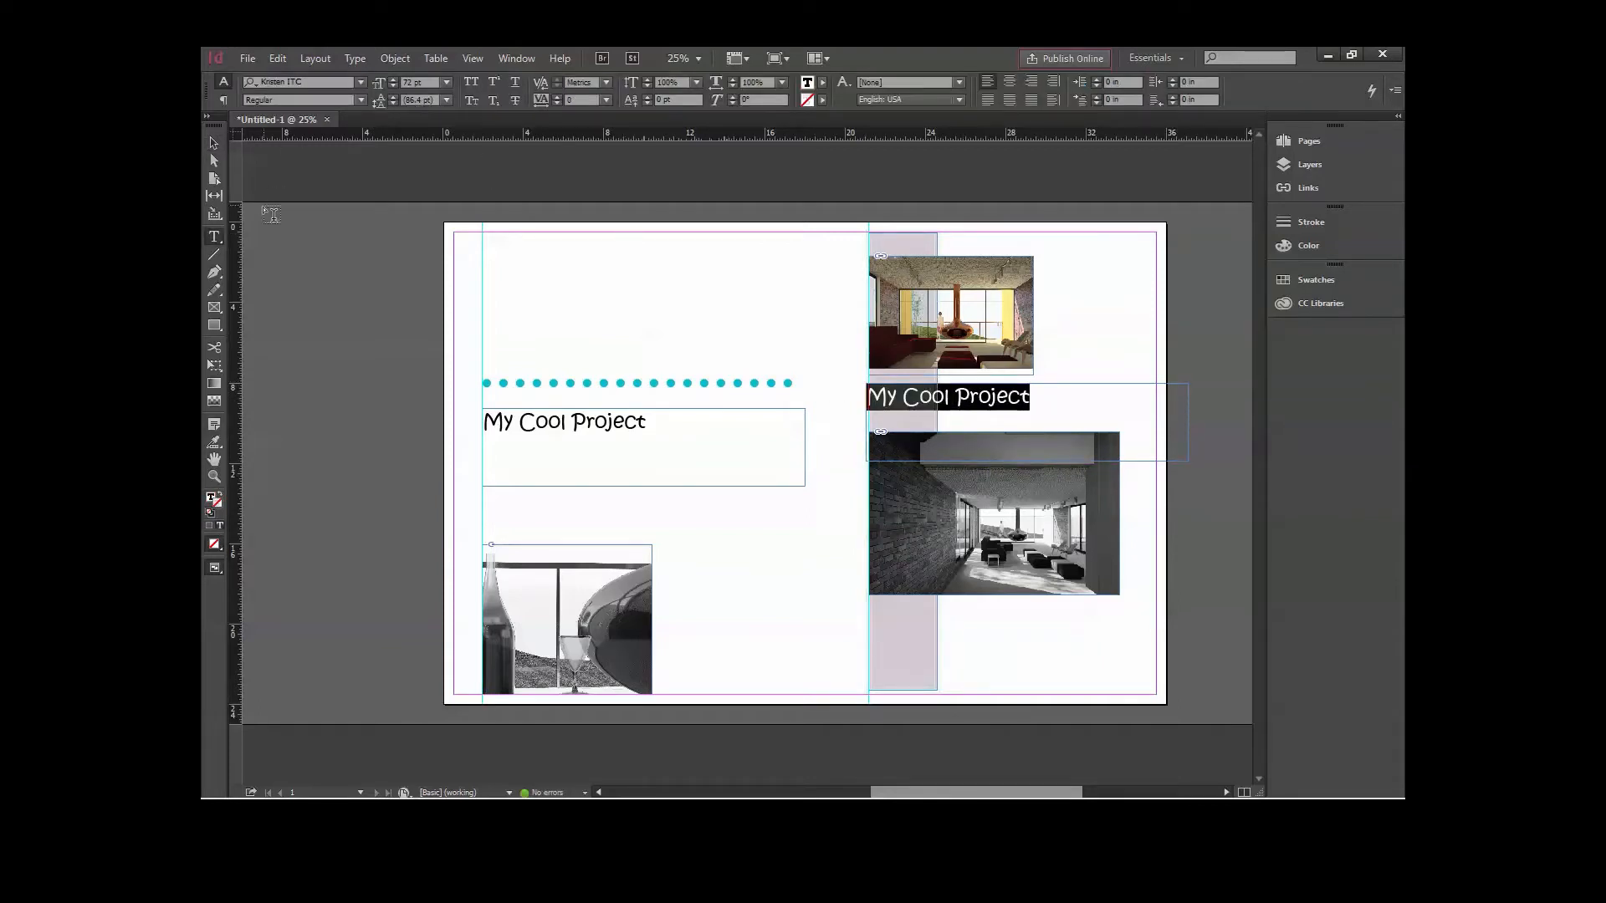
text(Some other thing)
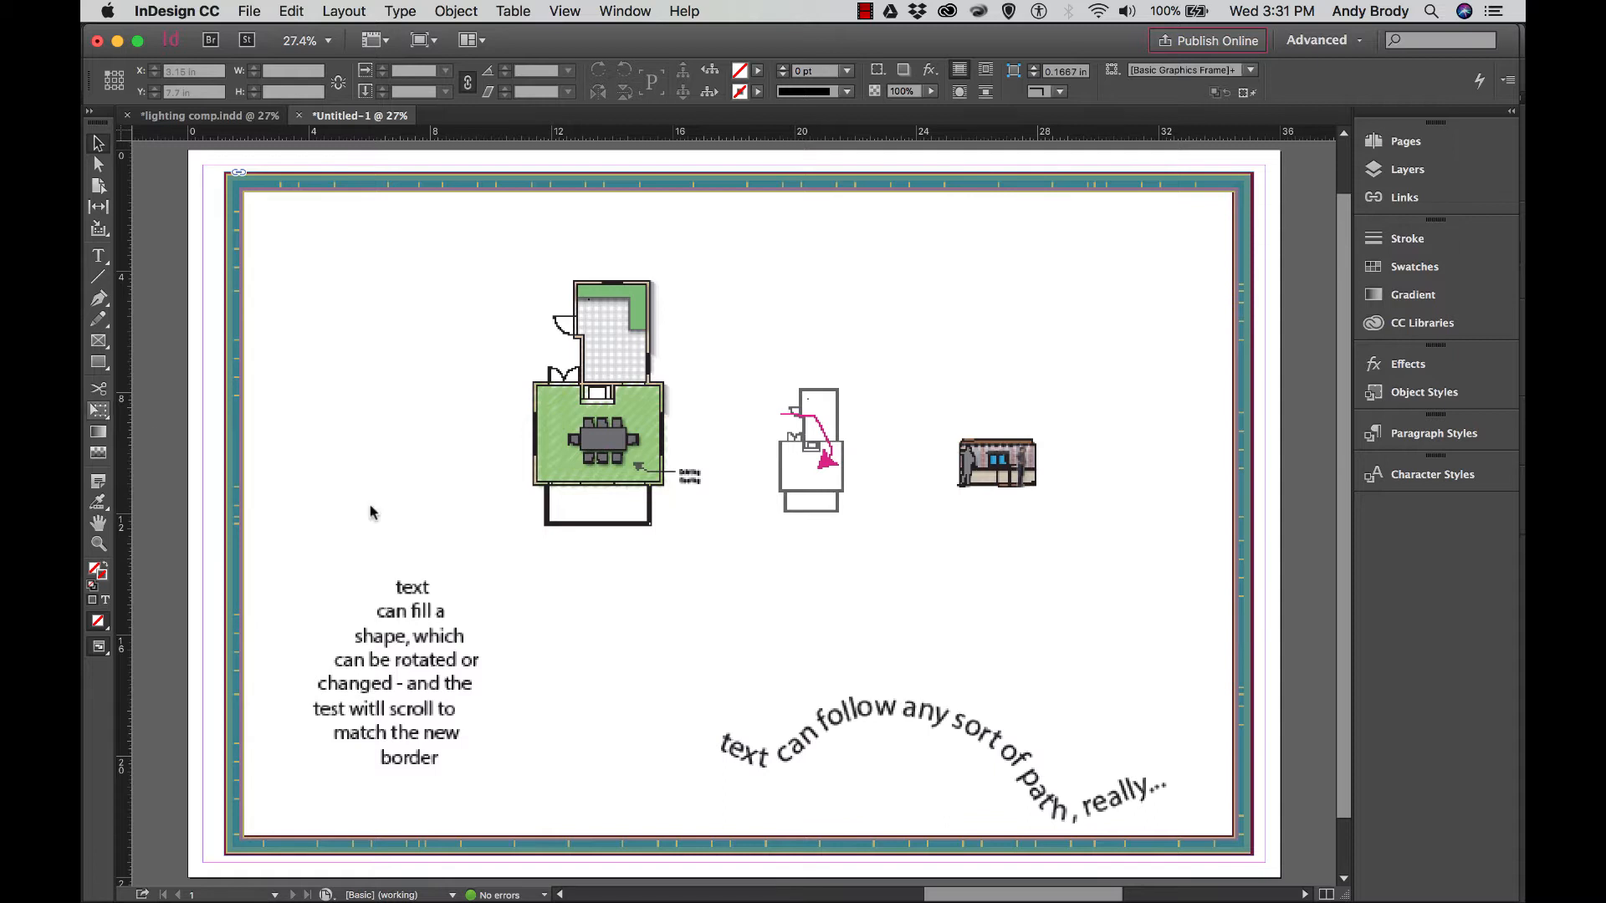
click(738, 514)
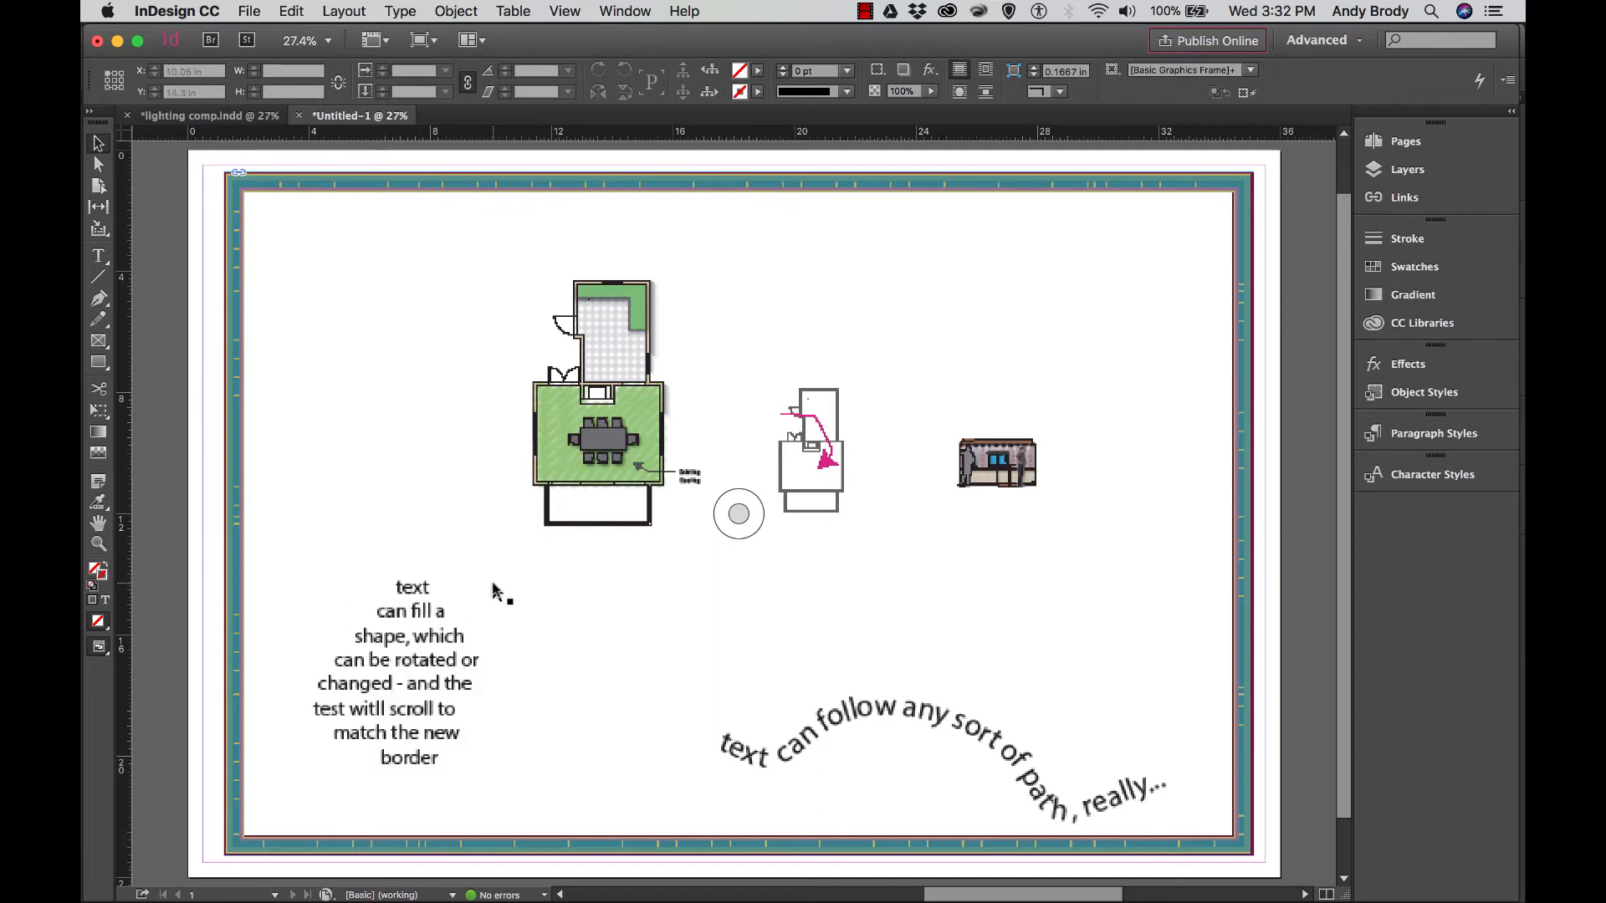
key(super+d)
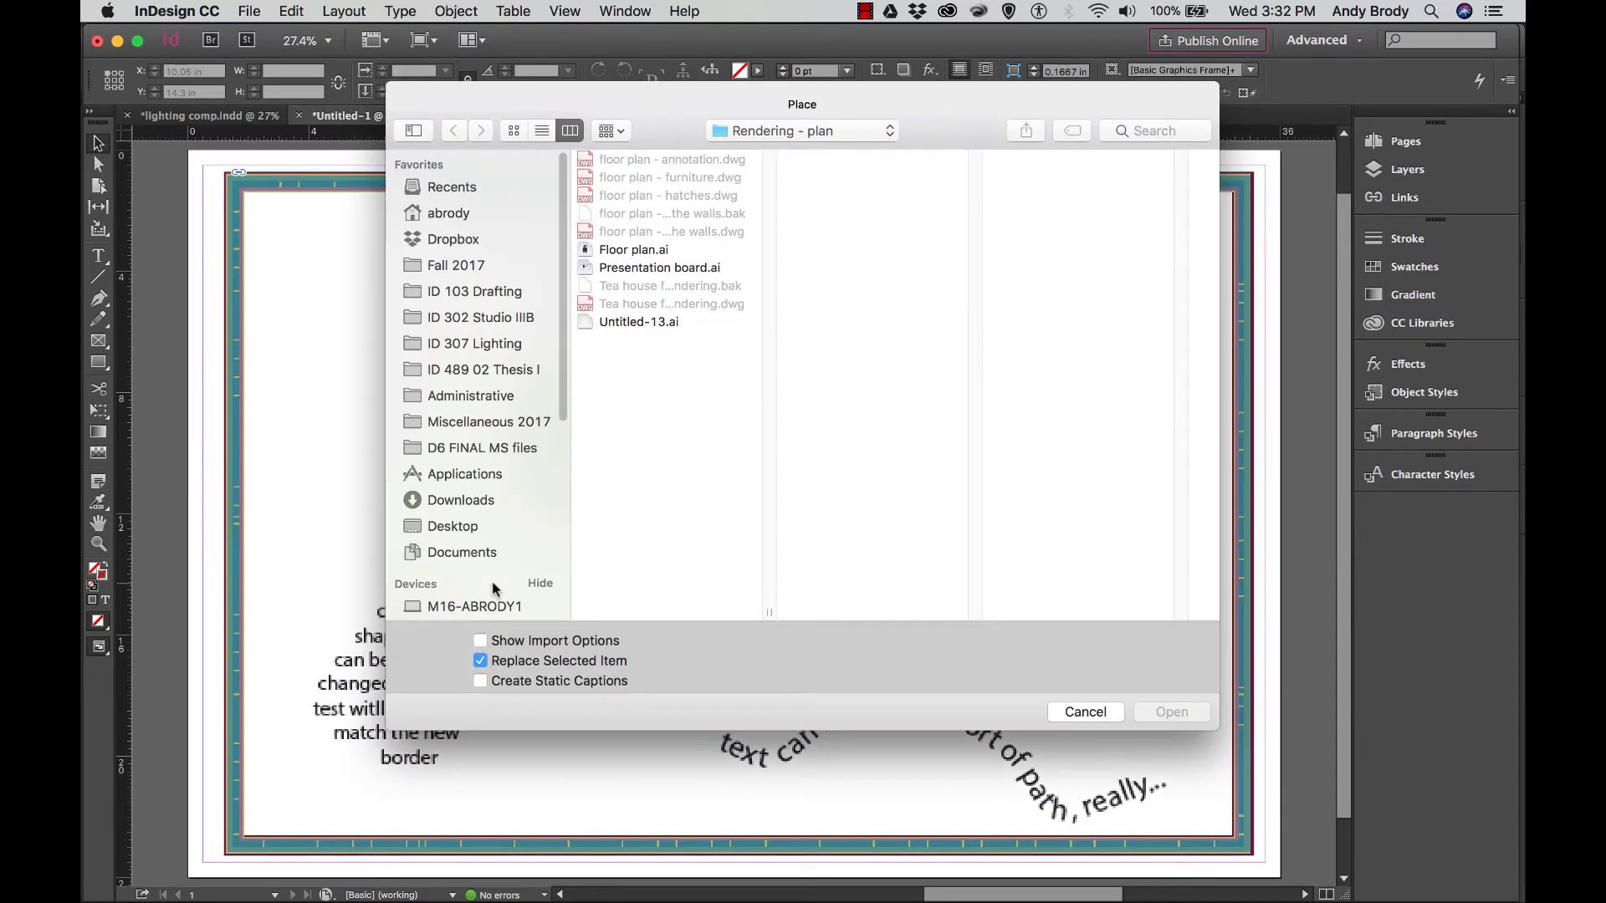
click(639, 268)
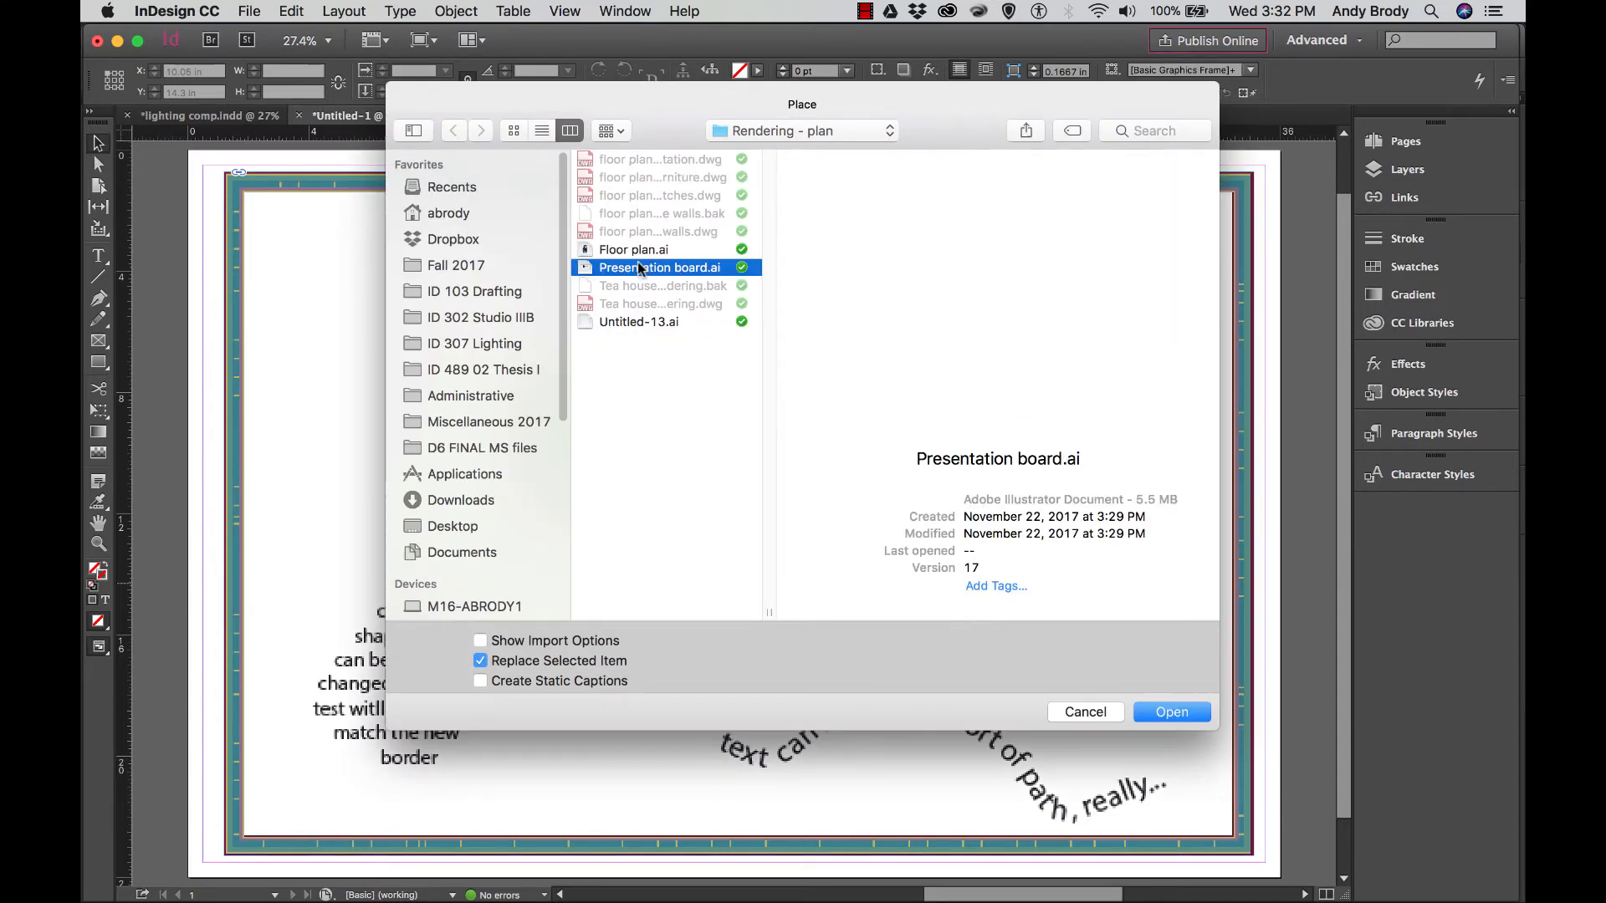
click(481, 642)
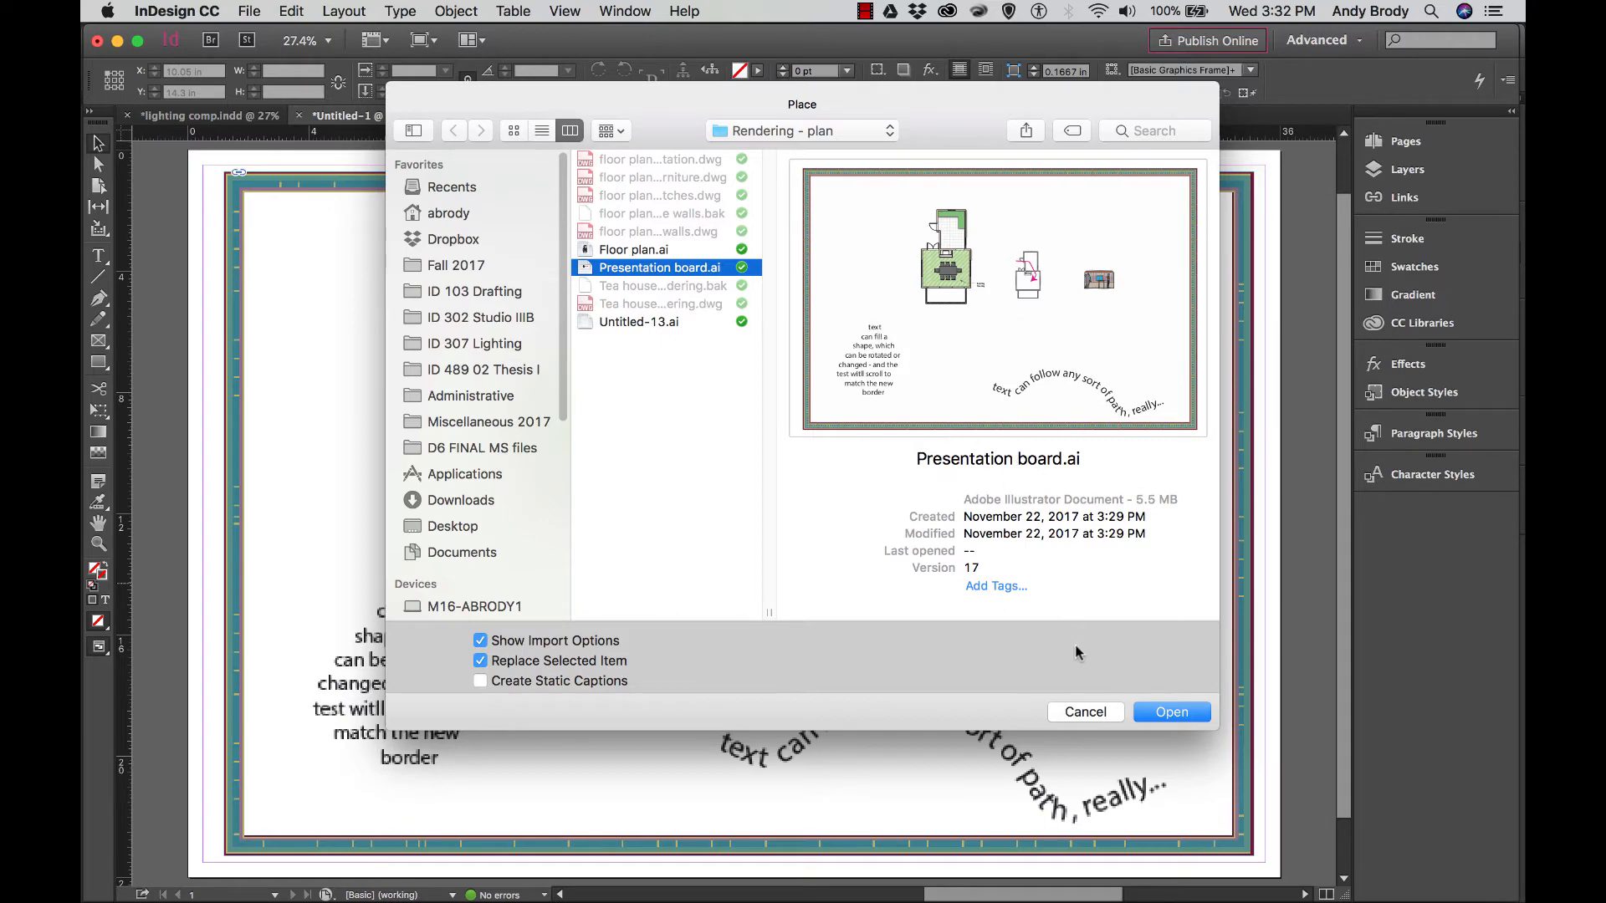
click(1079, 712)
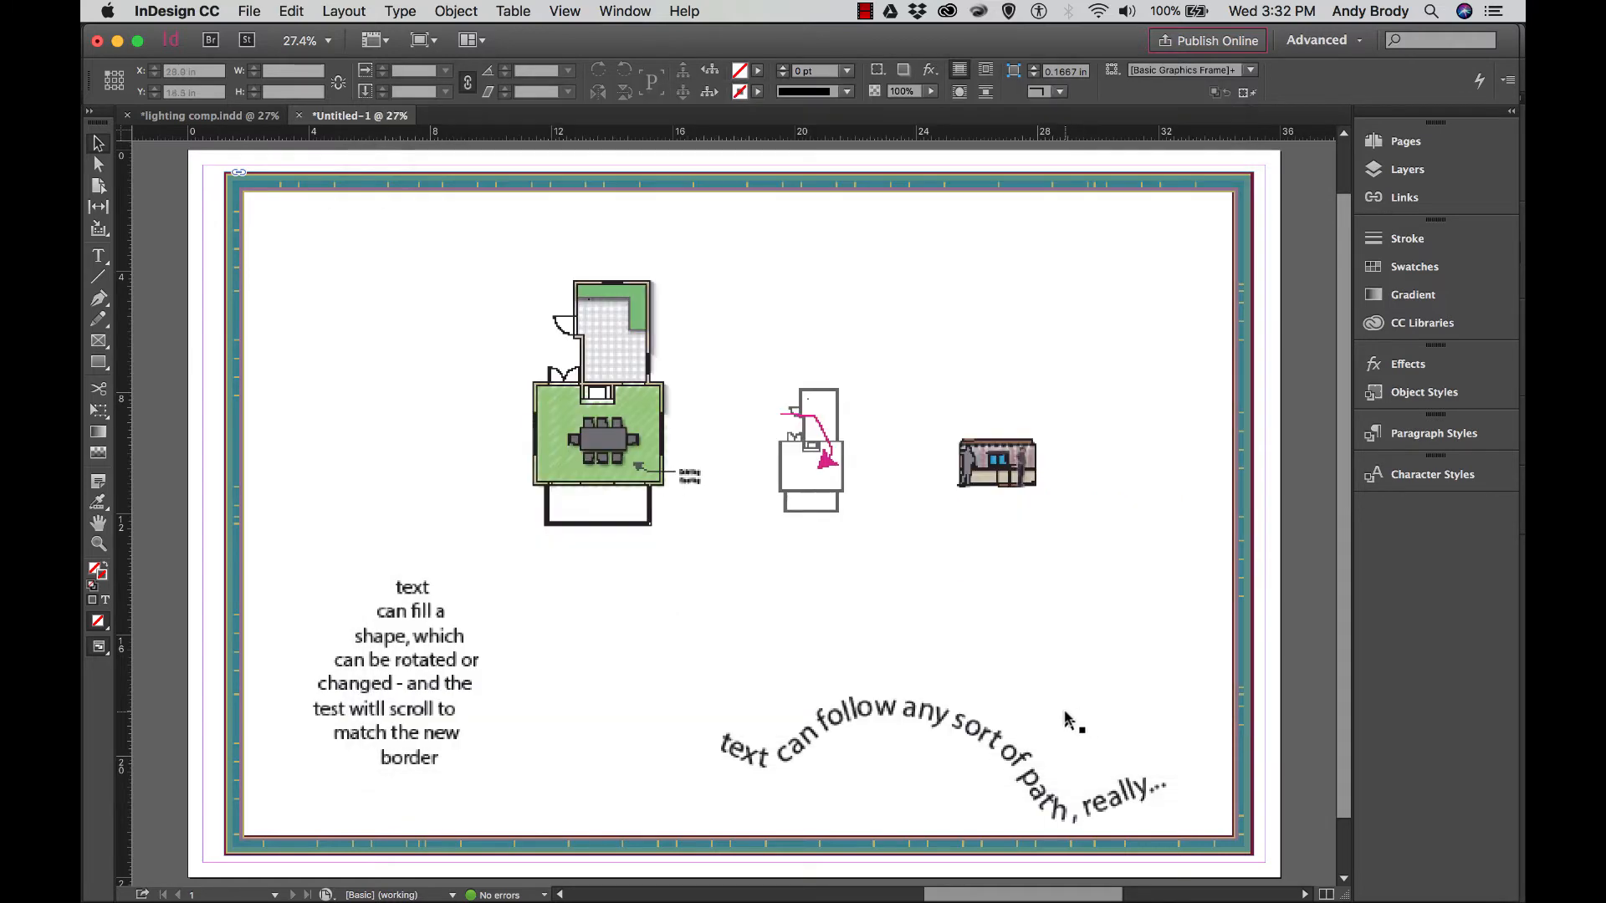
- Set the display performance to High Quality Display for the board with the placed Illustrator artwork
mouse_move(954, 897)
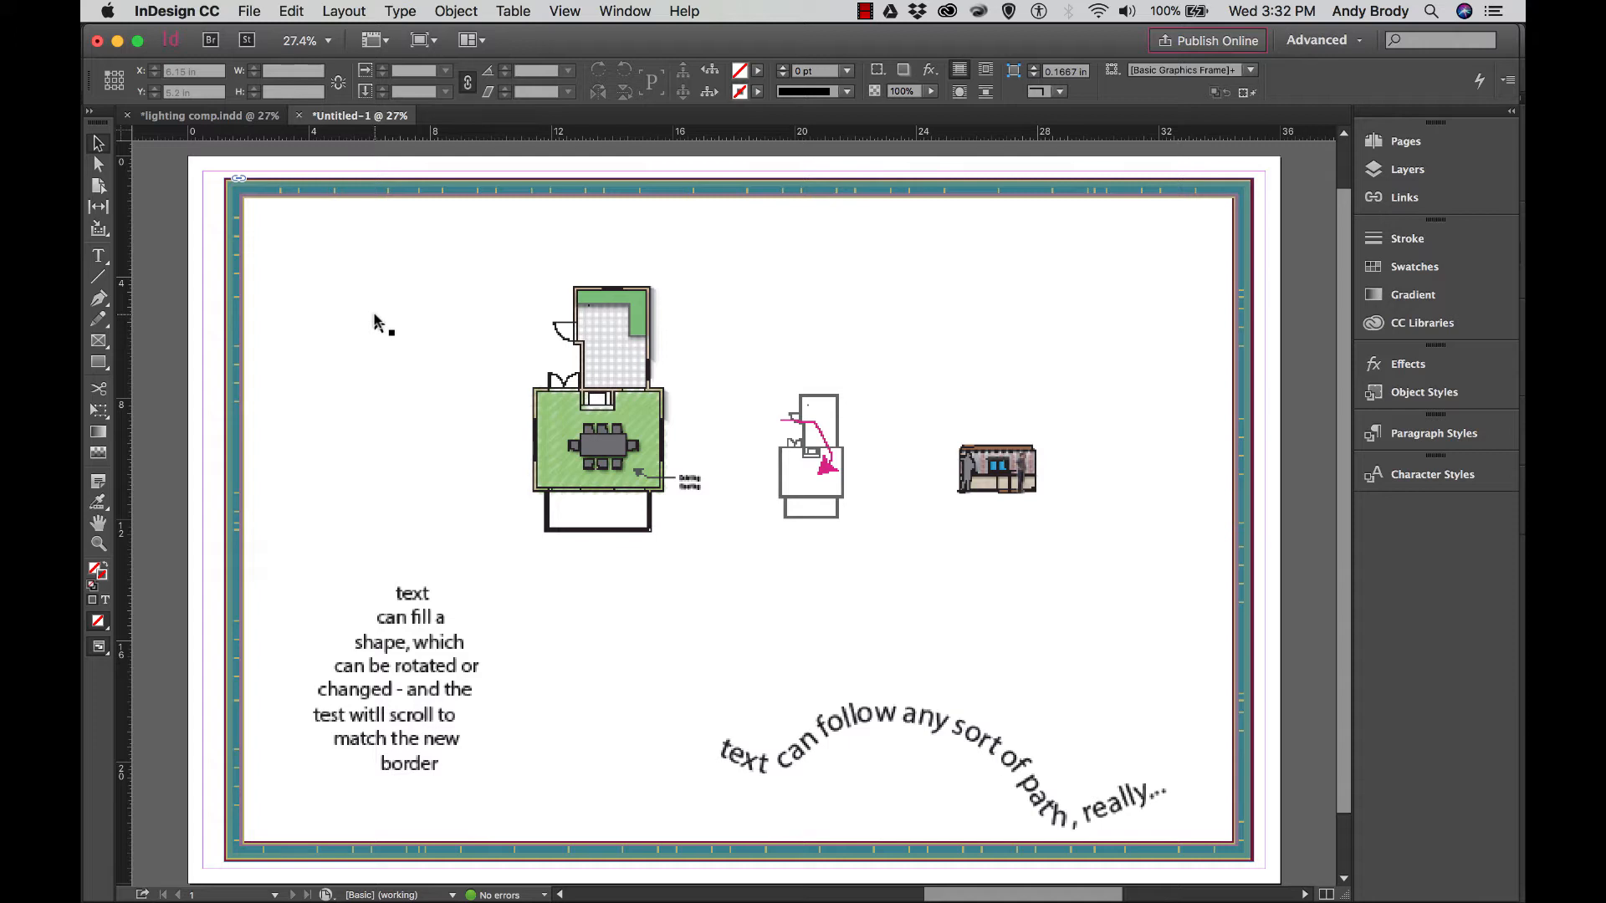
scroll(427, 694, down, 1)
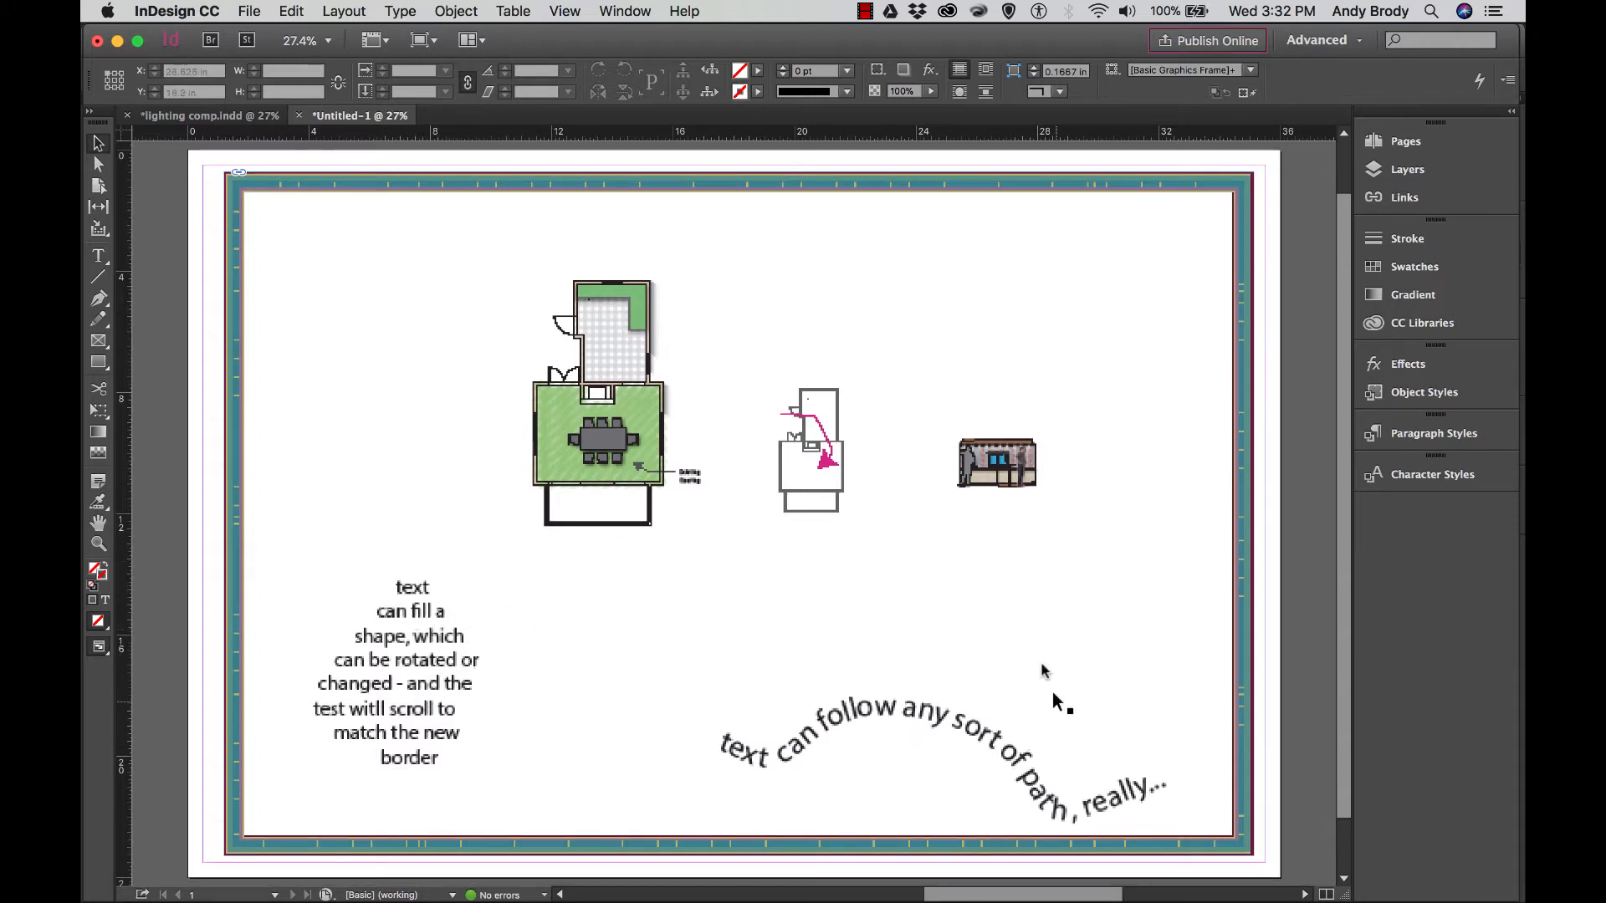
click(618, 11)
mouse_move(564, 11)
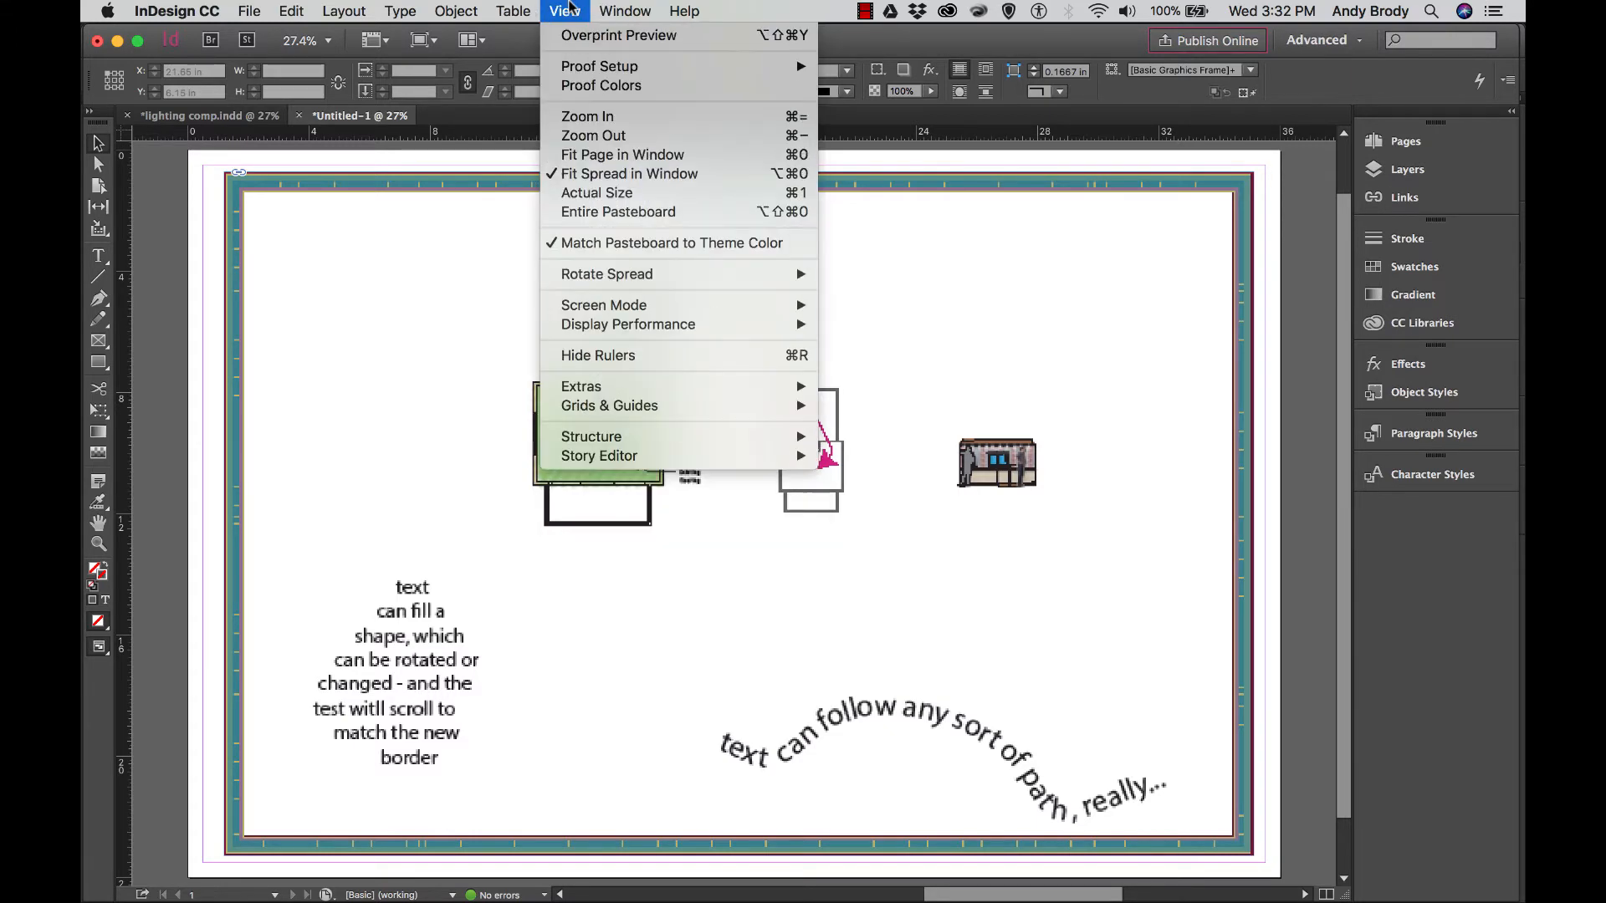
mouse_move(665, 328)
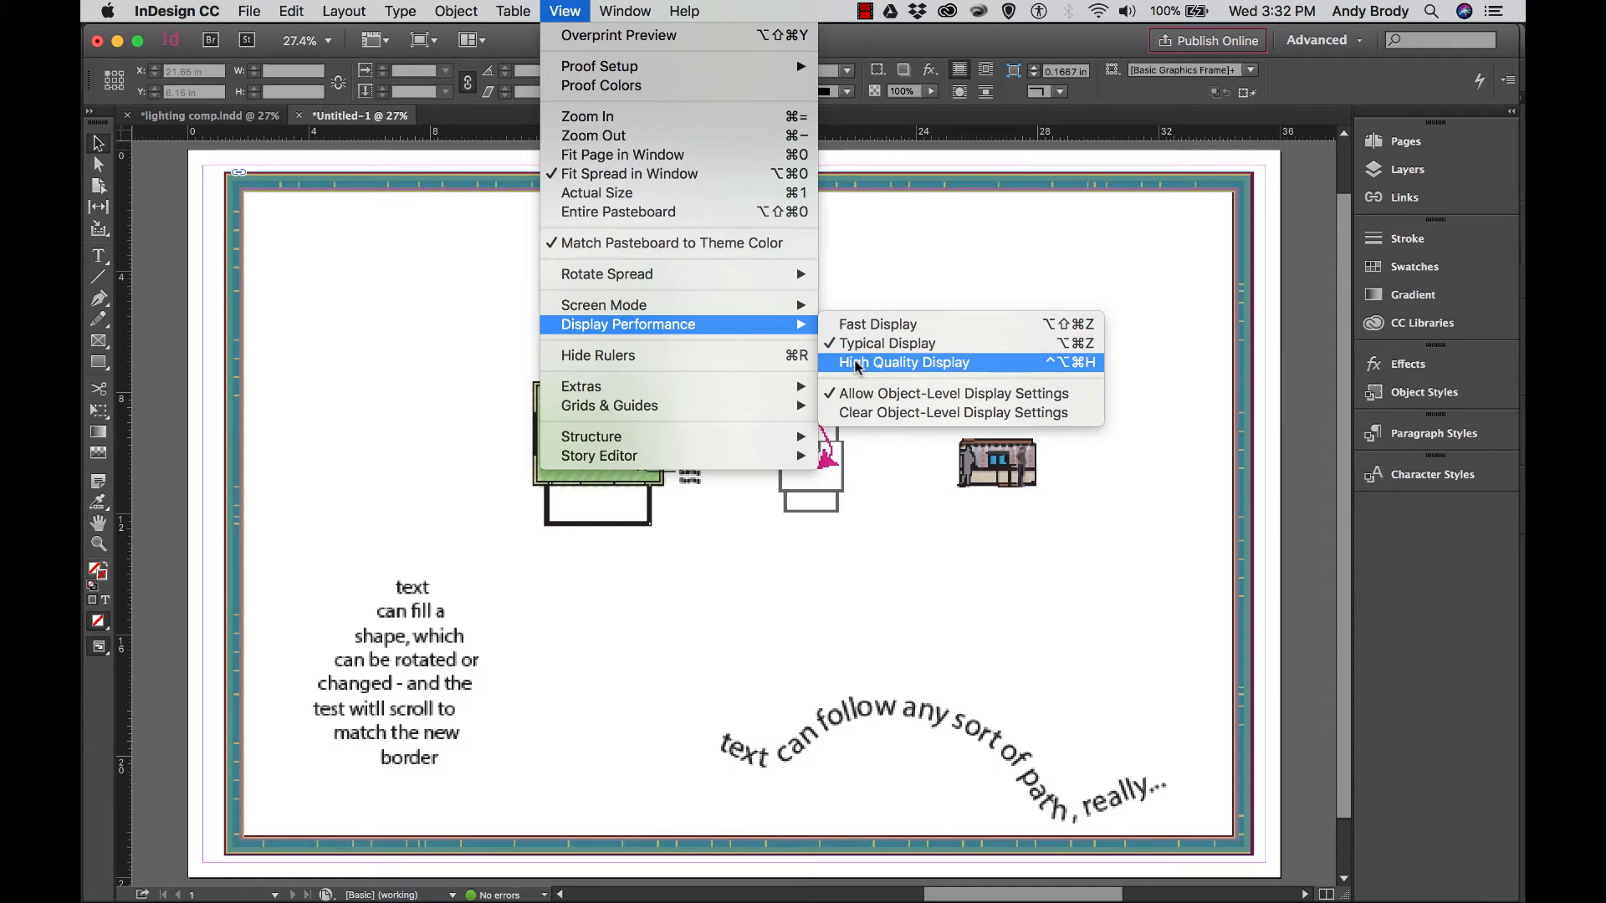
click(858, 363)
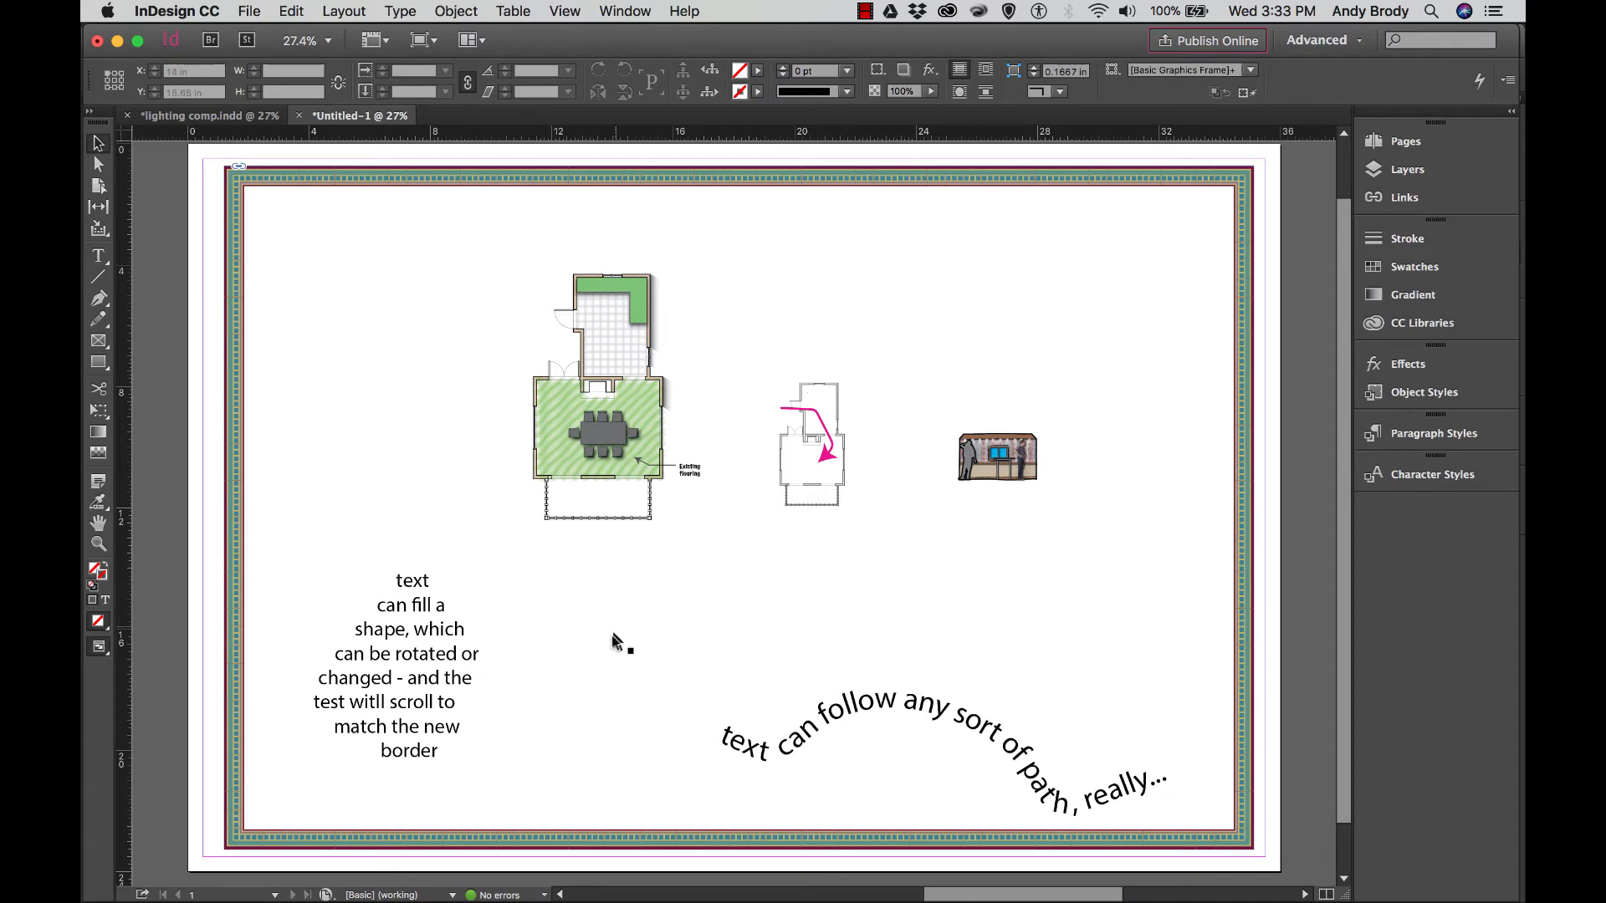
scroll(604, 811, up, 1)
- Switch to Presentation board.ai in Illustrator, collapse the Brushes palette and select the text that fills a shape
mouse_move(598, 899)
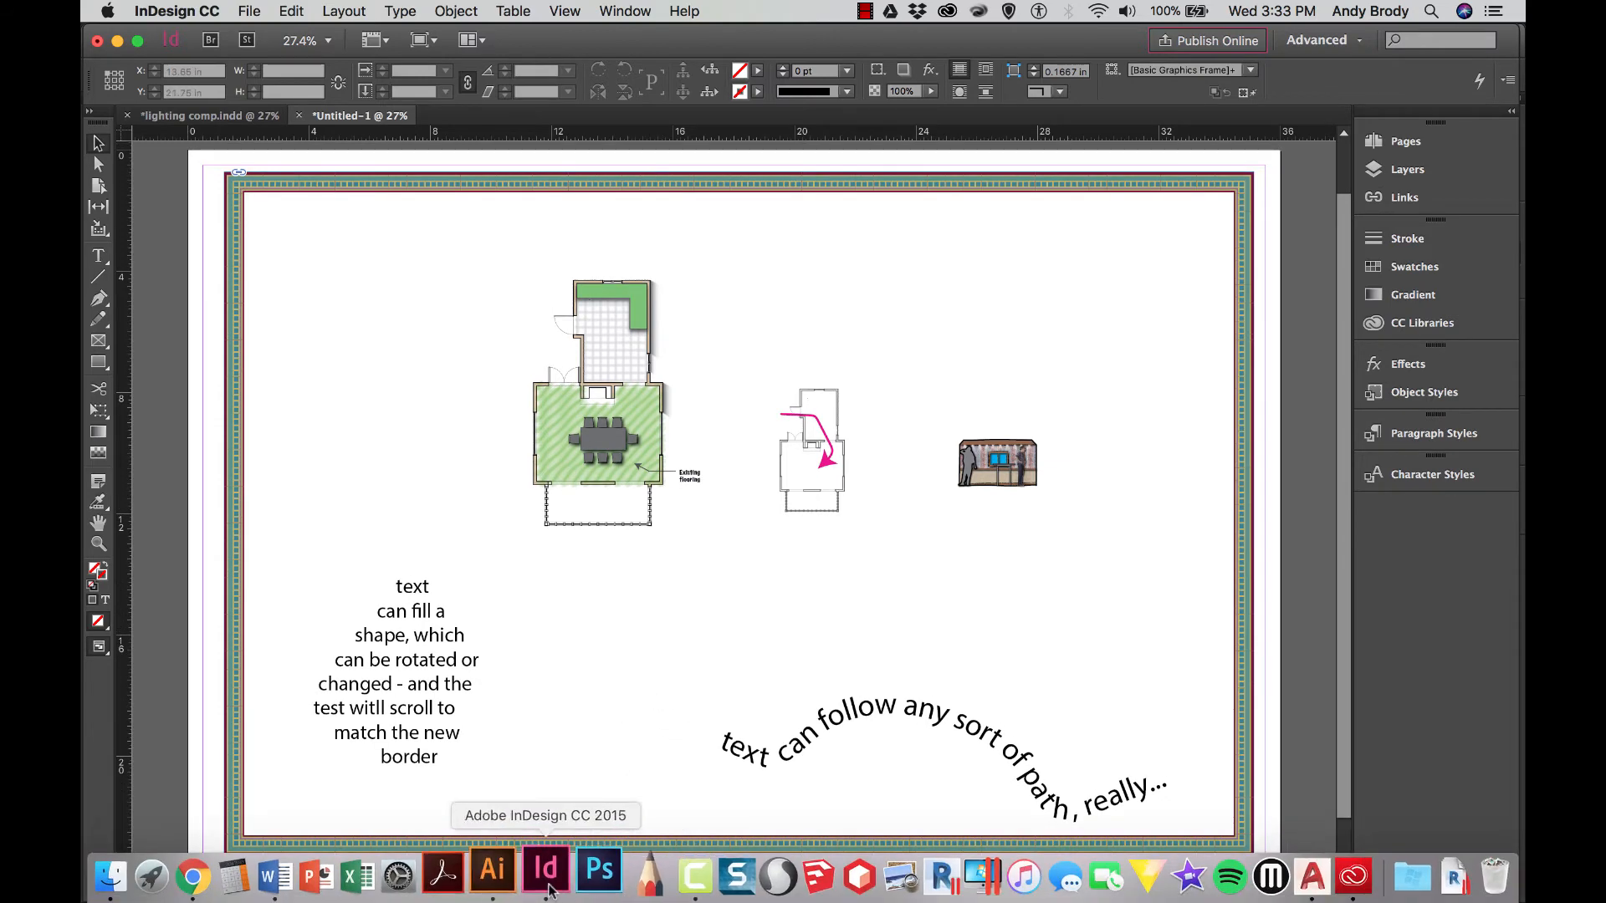
click(520, 877)
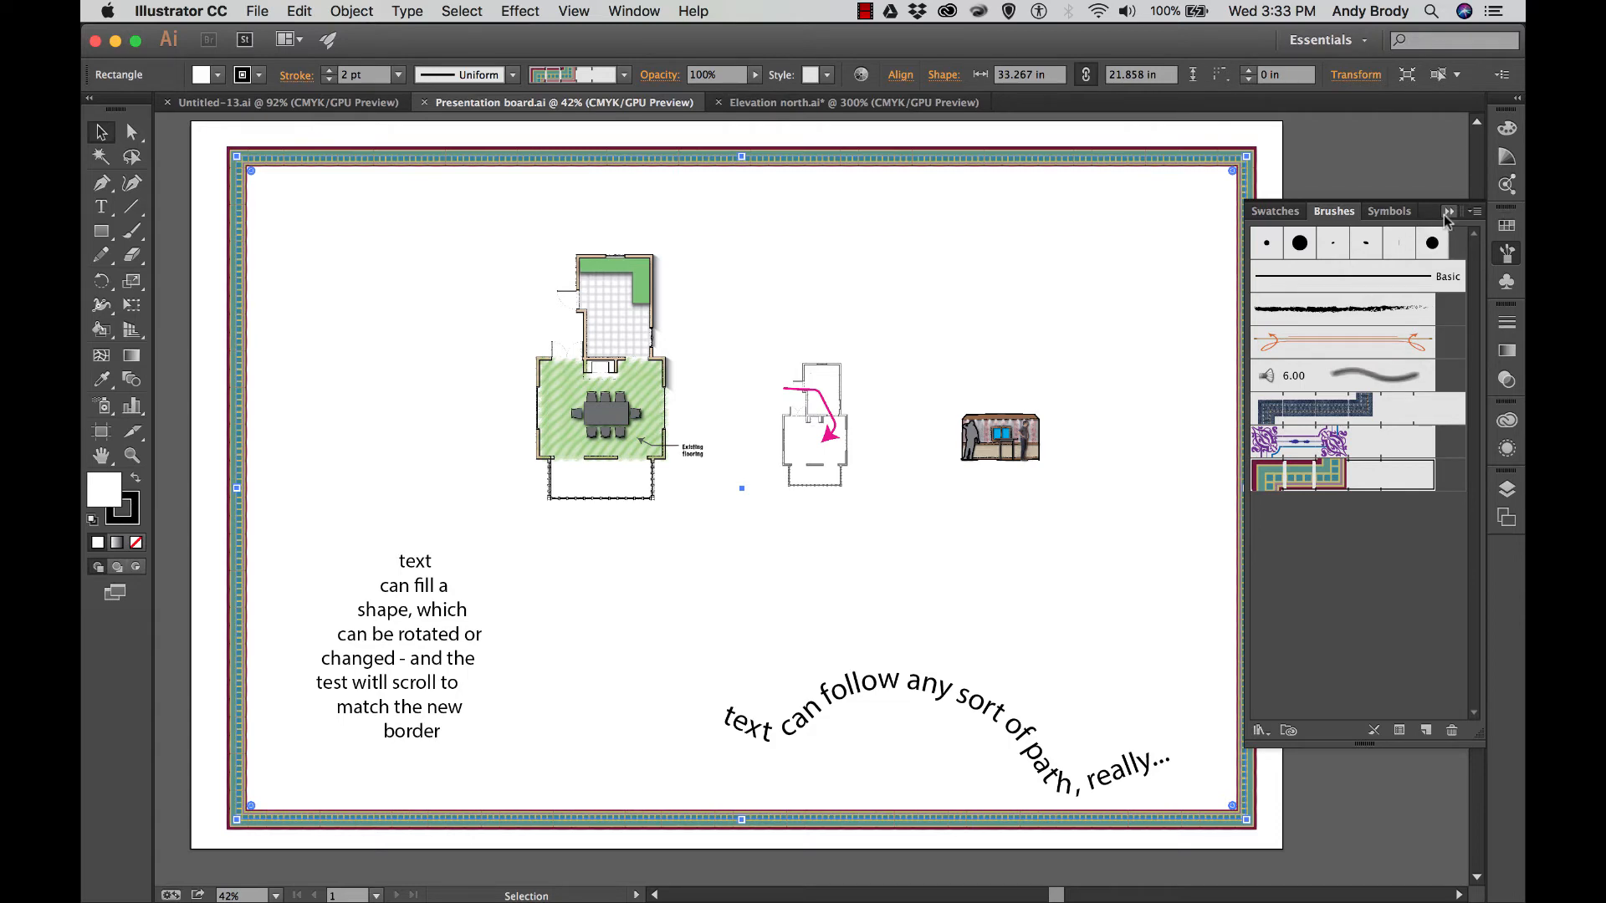
click(1448, 211)
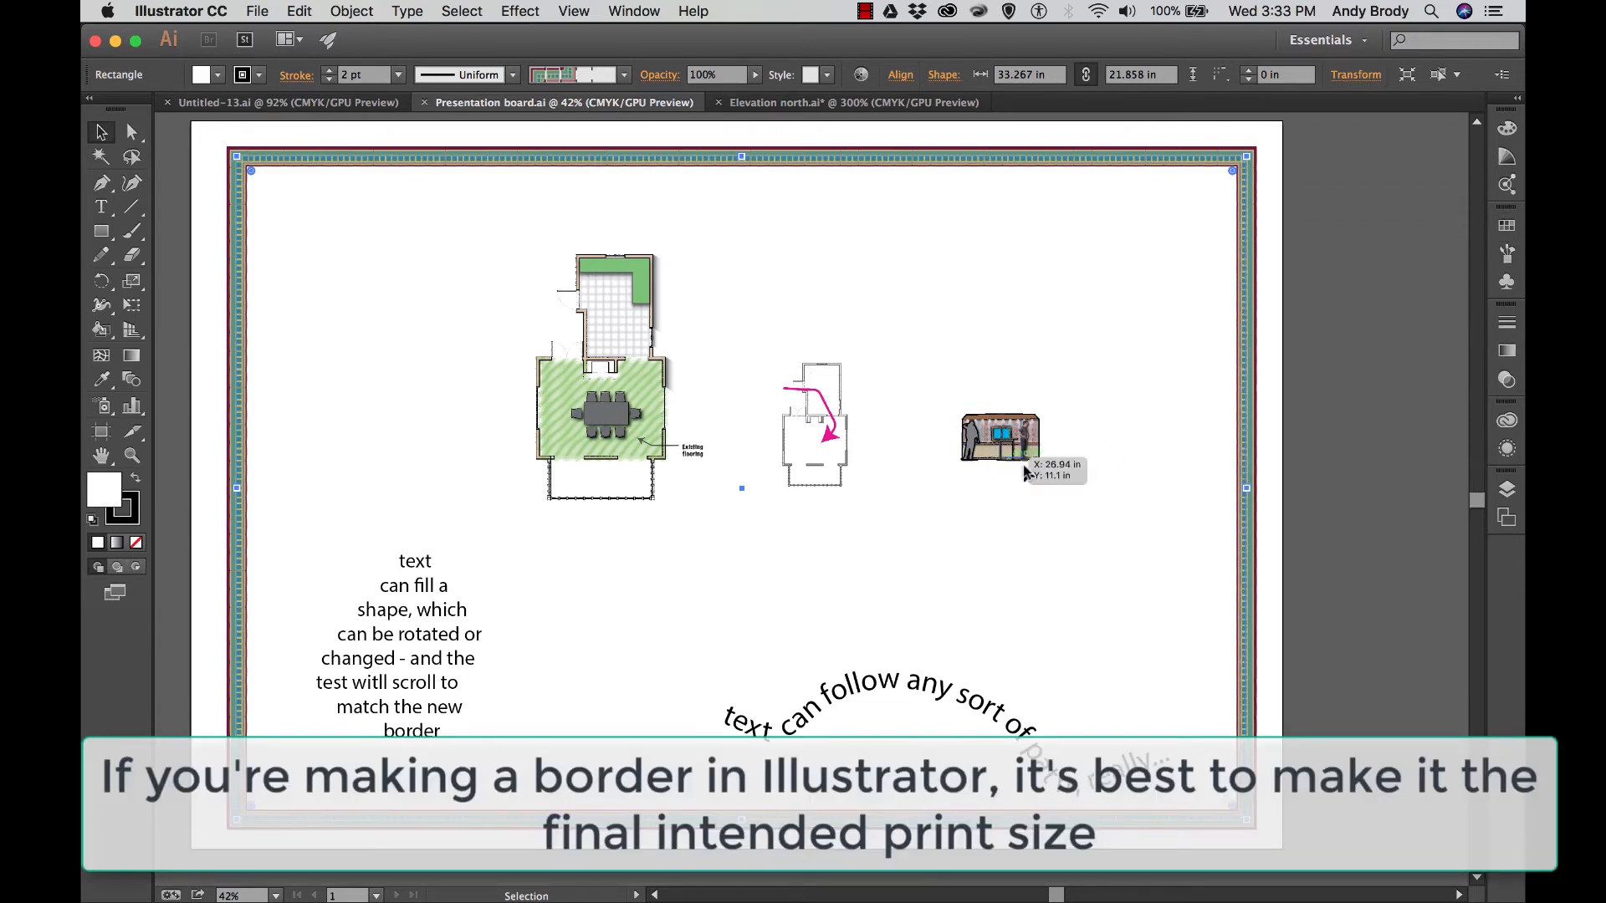
scroll(299, 718, down, 1)
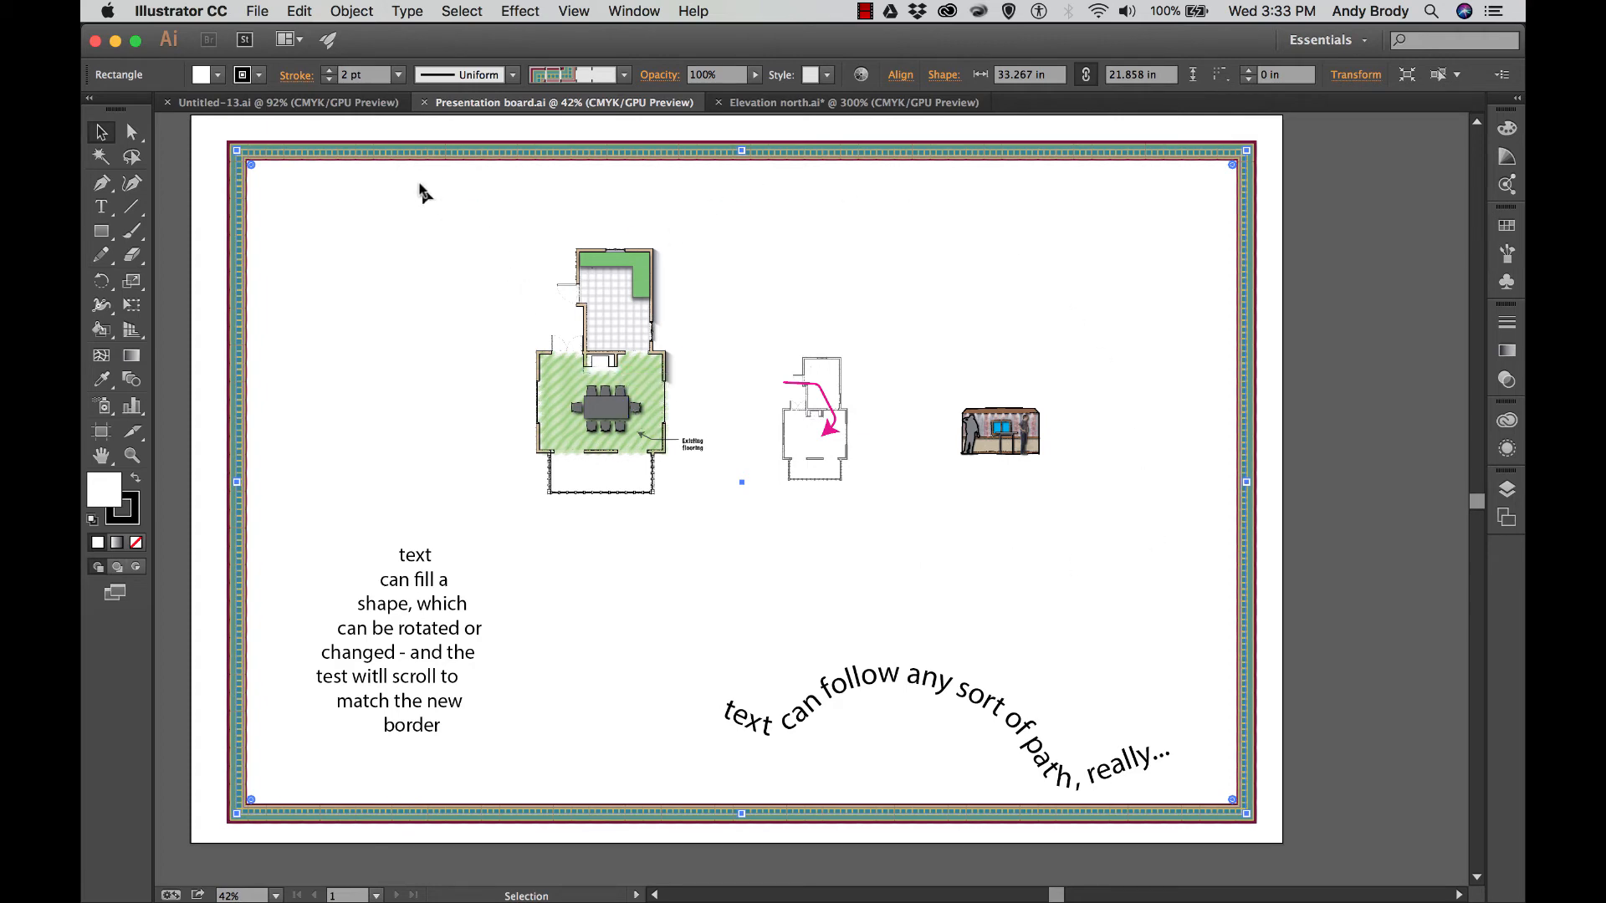
click(420, 627)
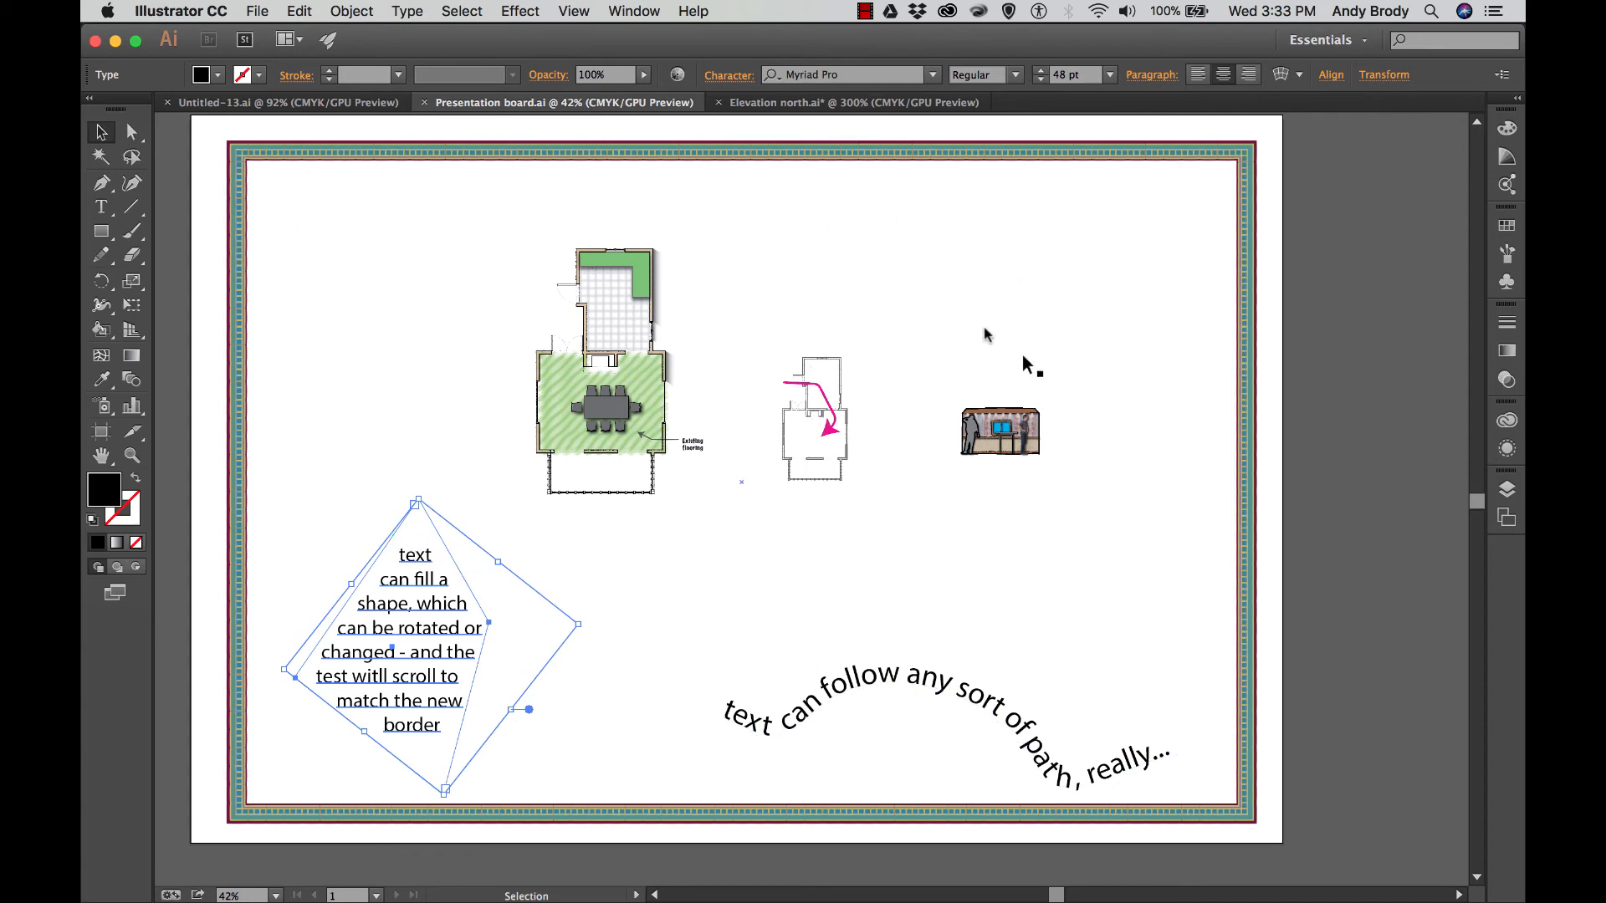
- Scale the small elevation drawing uniformly to 200%, reposition it beside the circulation plan and deselect it
click(1014, 437)
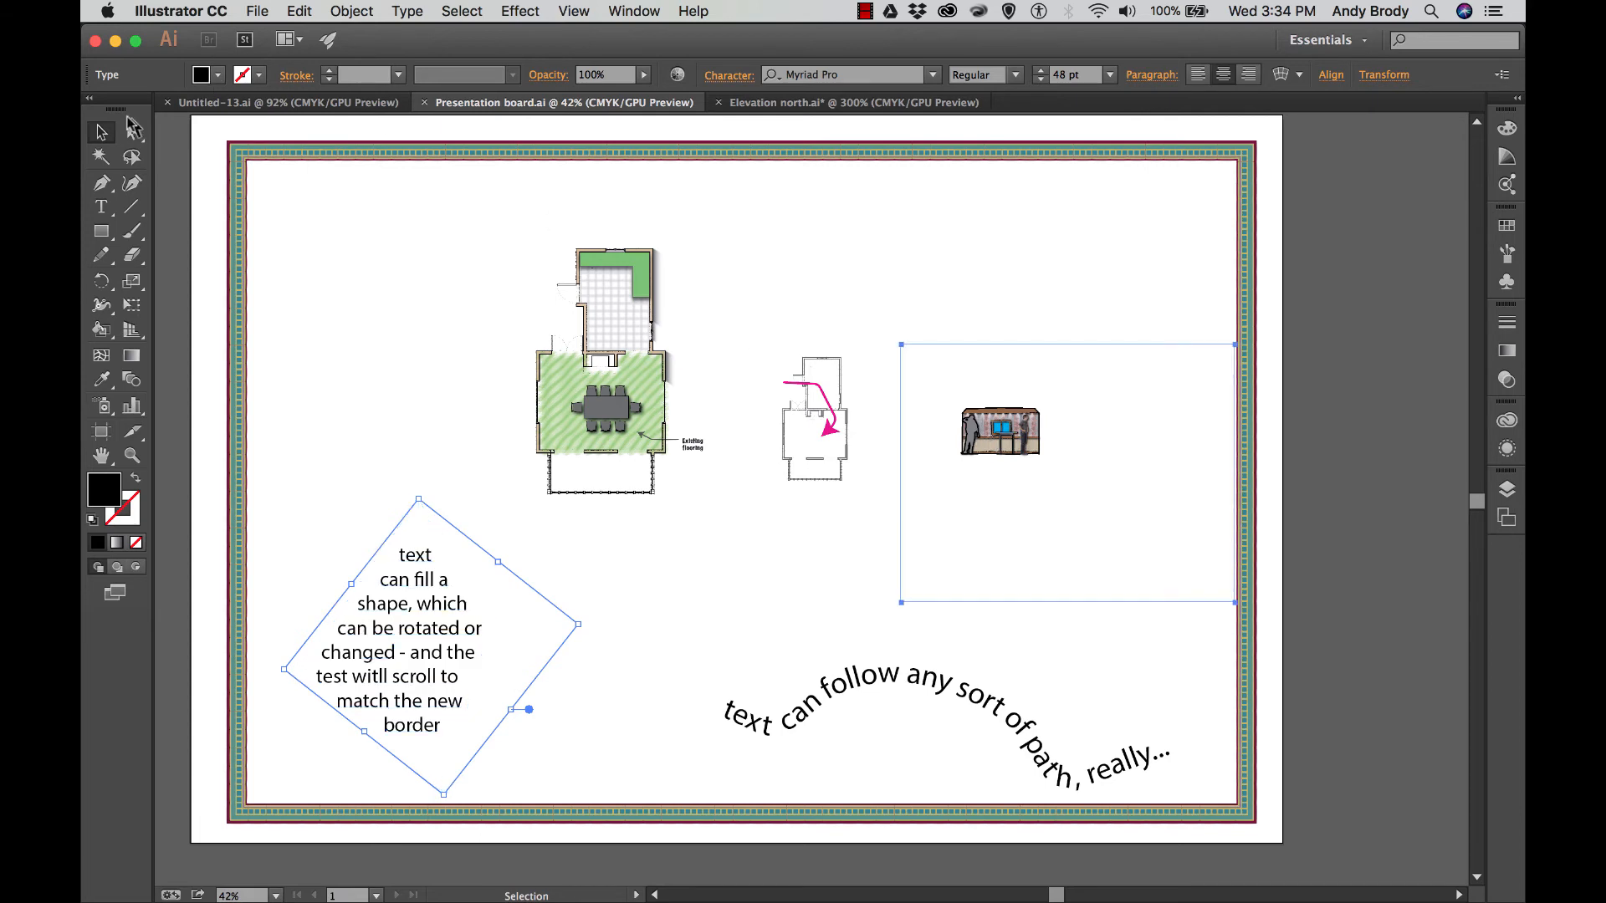
right_click(1008, 439)
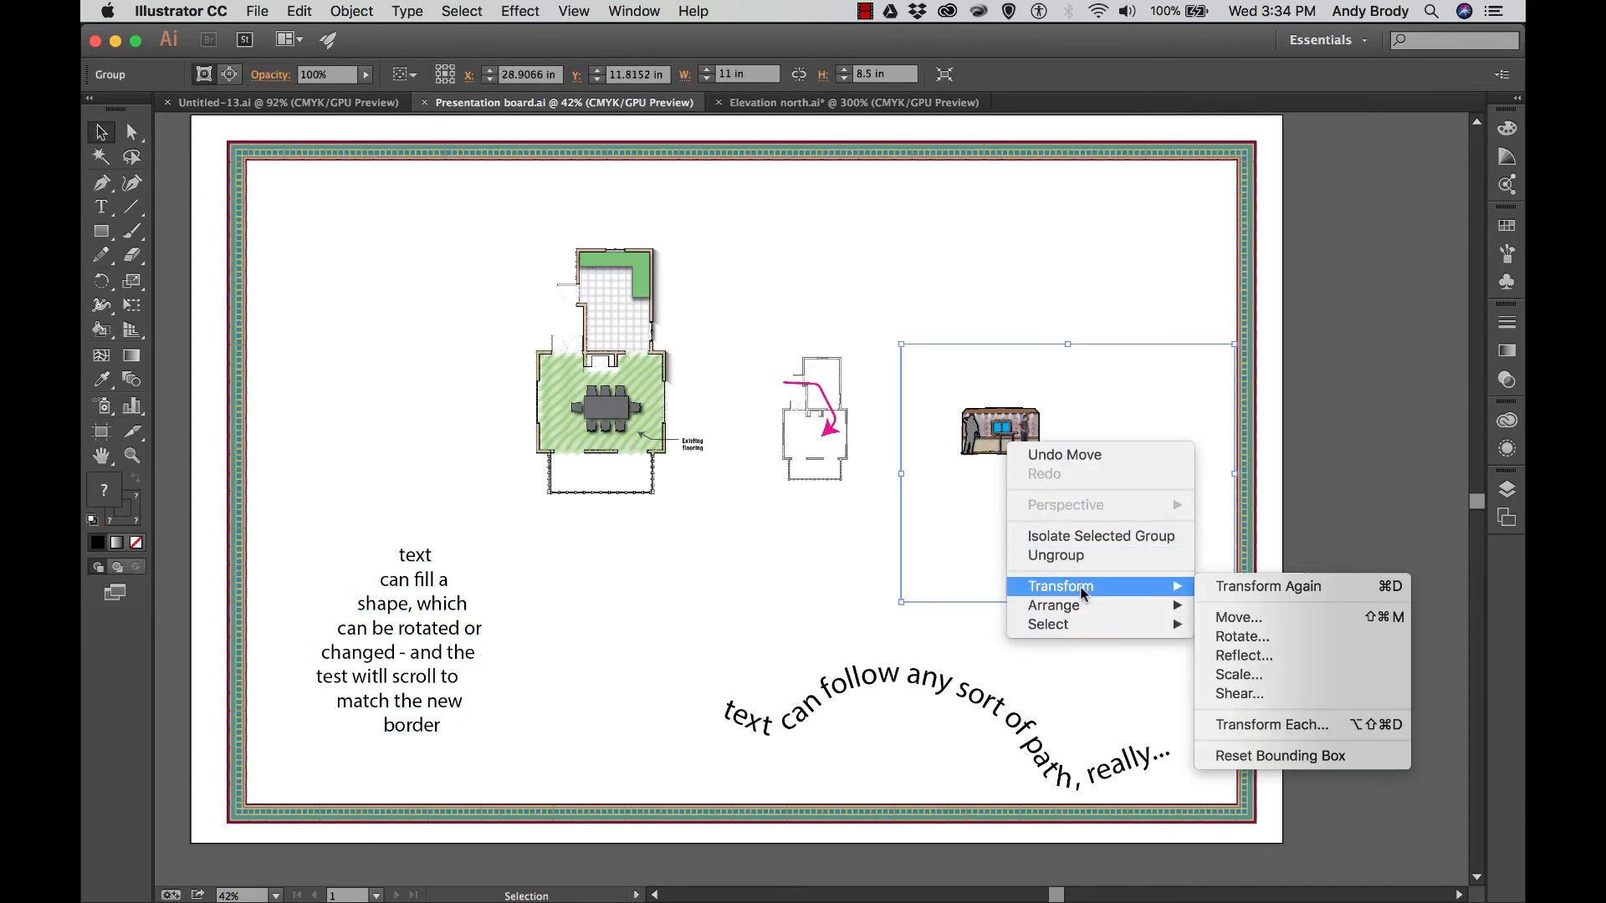
mouse_move(1125, 582)
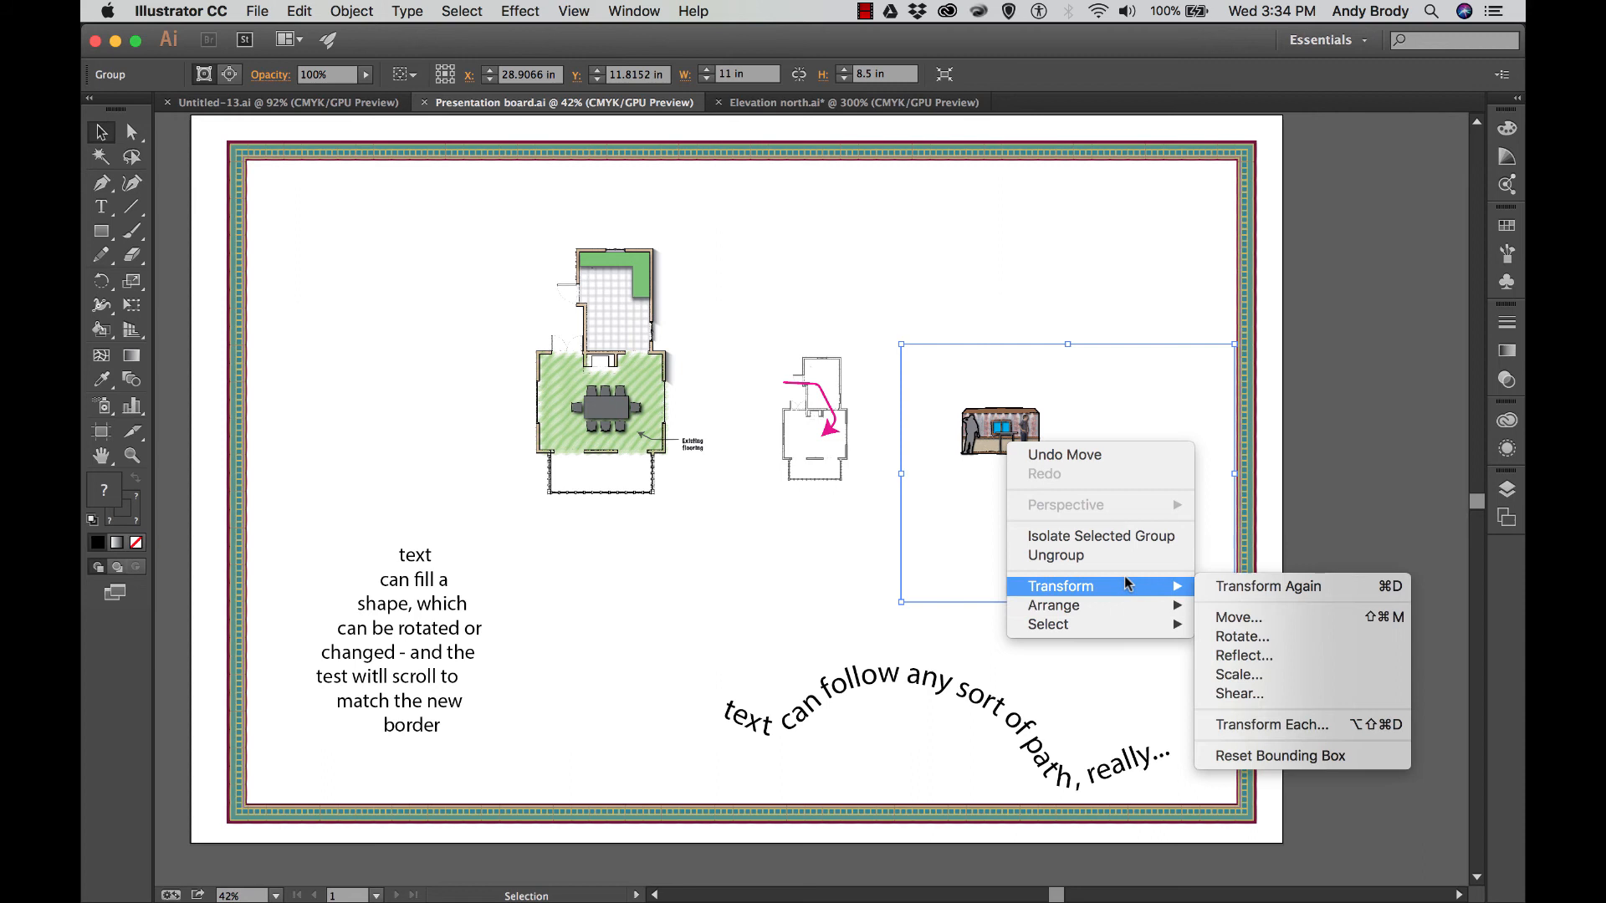
click(1231, 675)
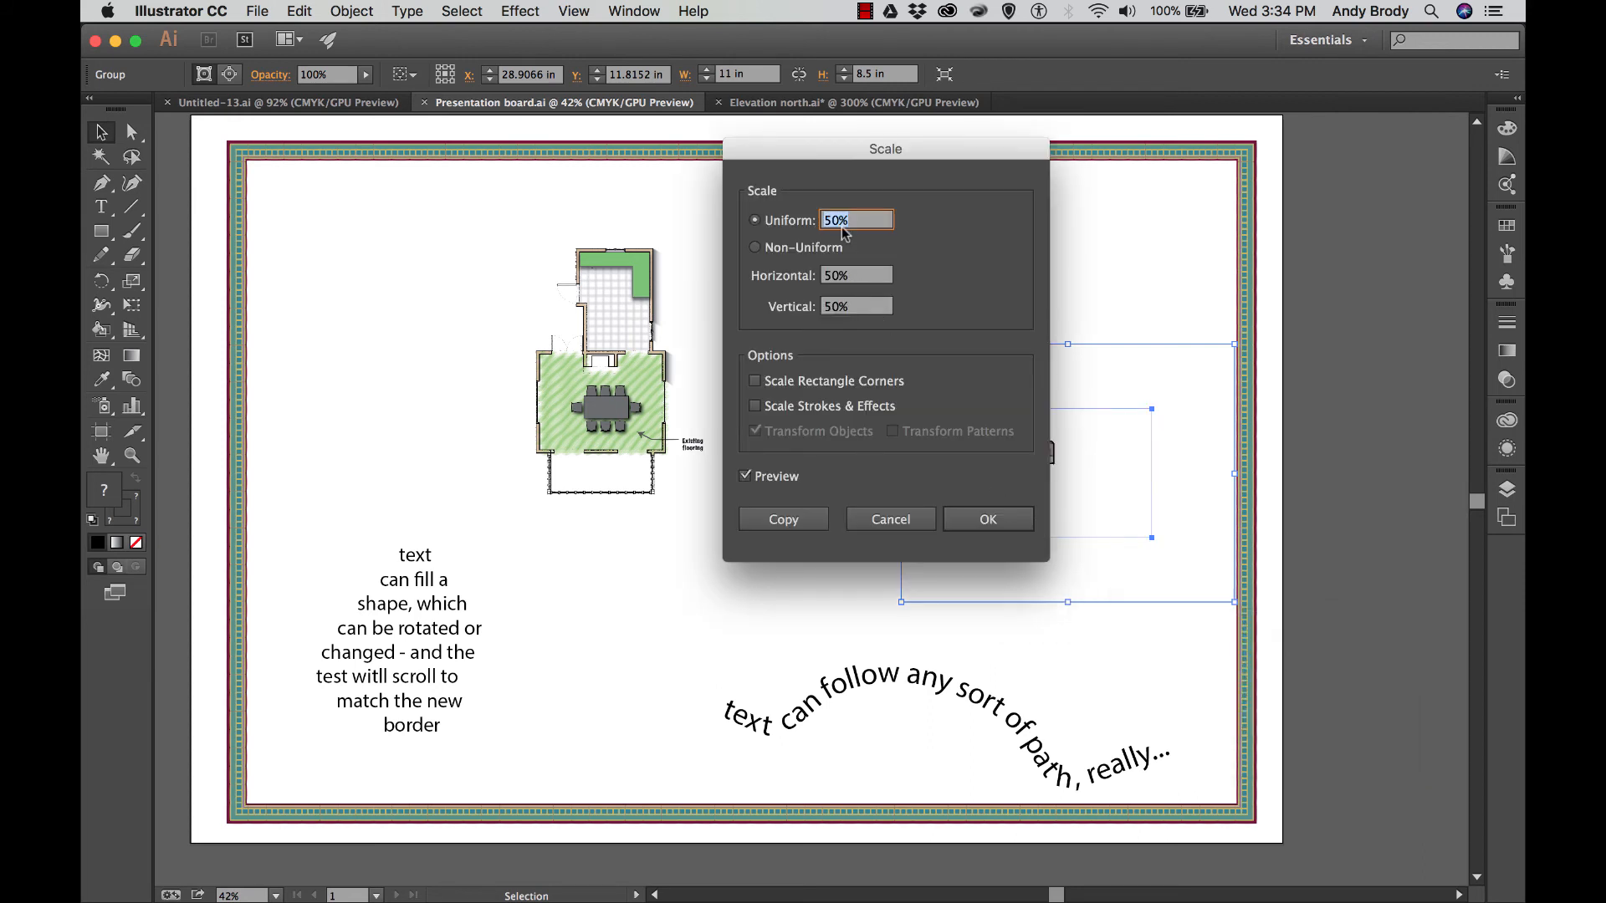
text(200)
click(851, 276)
click(986, 524)
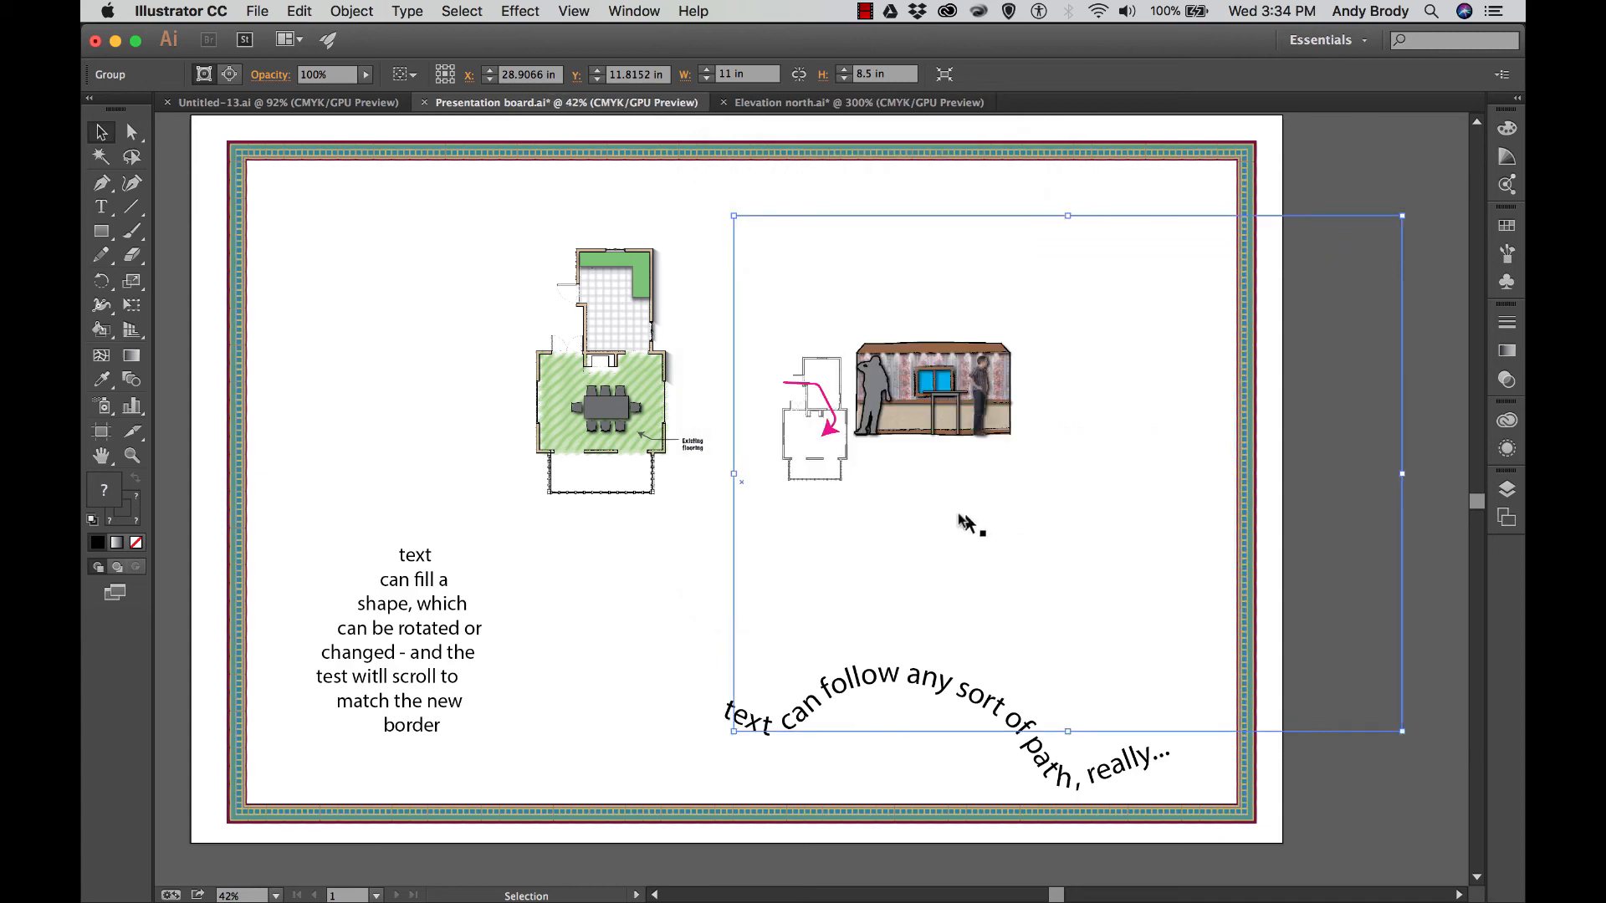
drag(919, 412, 977, 452)
click(733, 527)
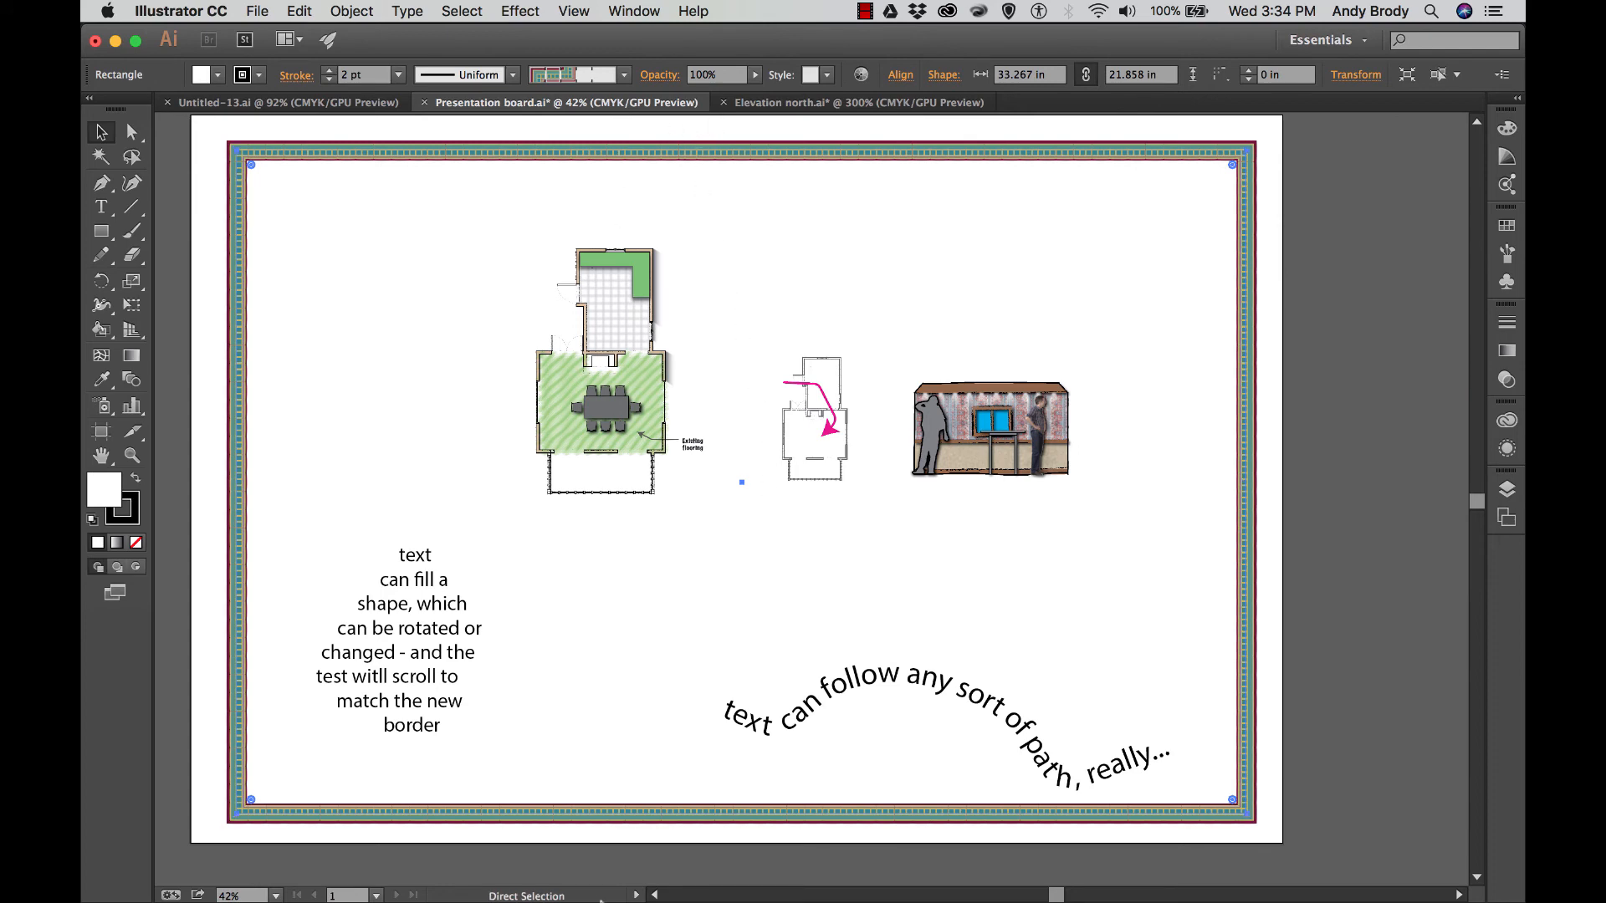
- Switch to InDesign and update the modified Presentation board.ai link, then collapse the link list
key(super+Tab)
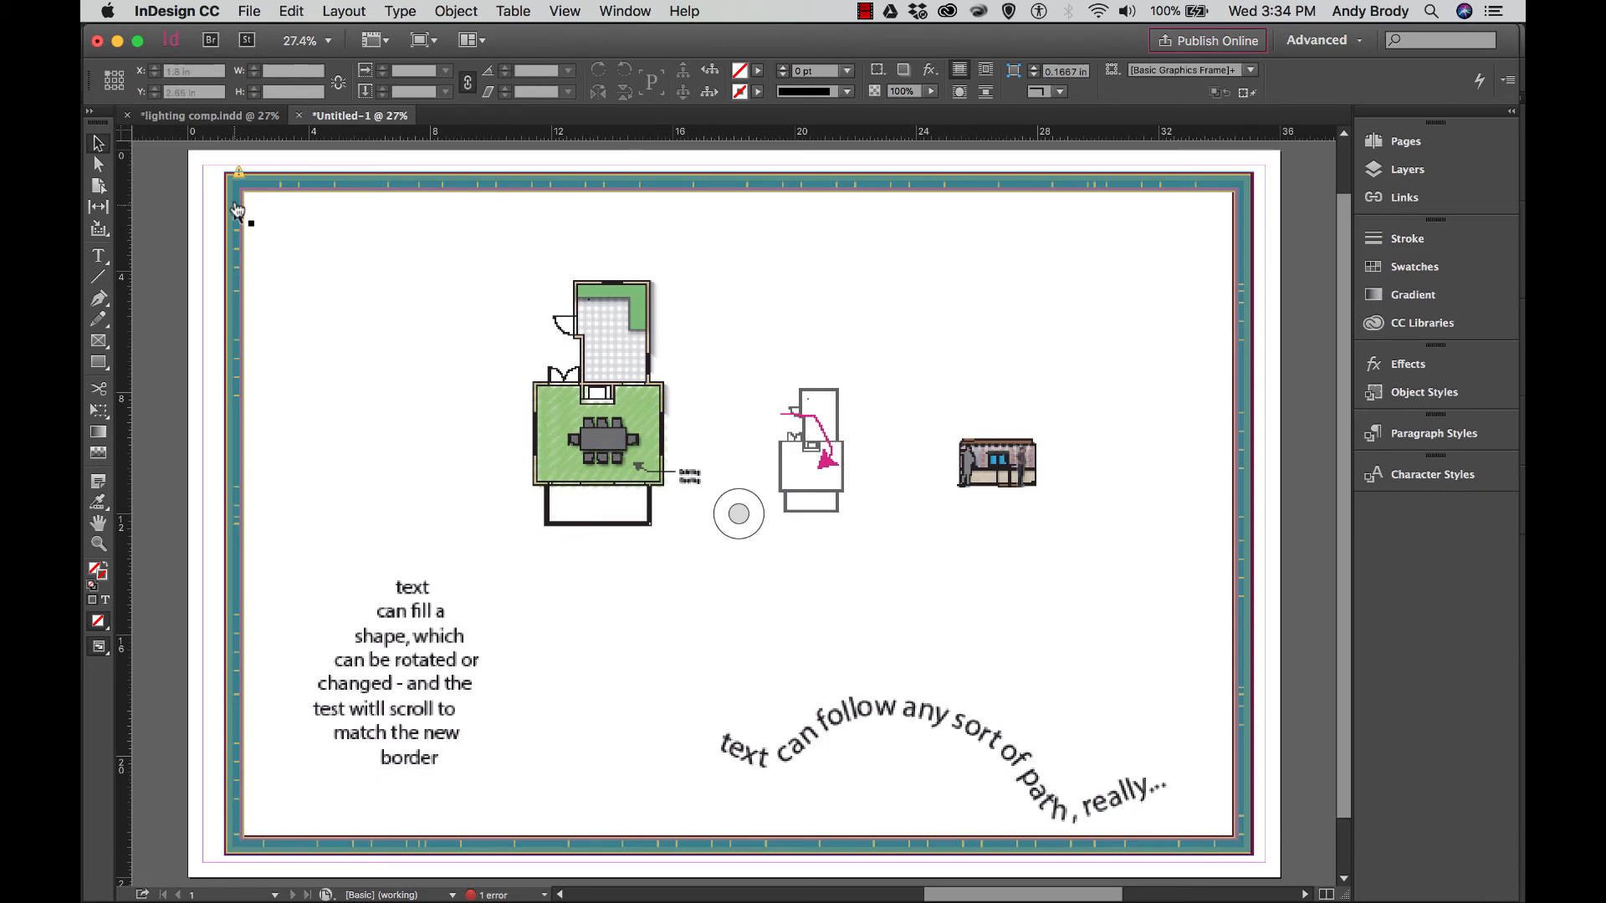
mouse_move(240, 178)
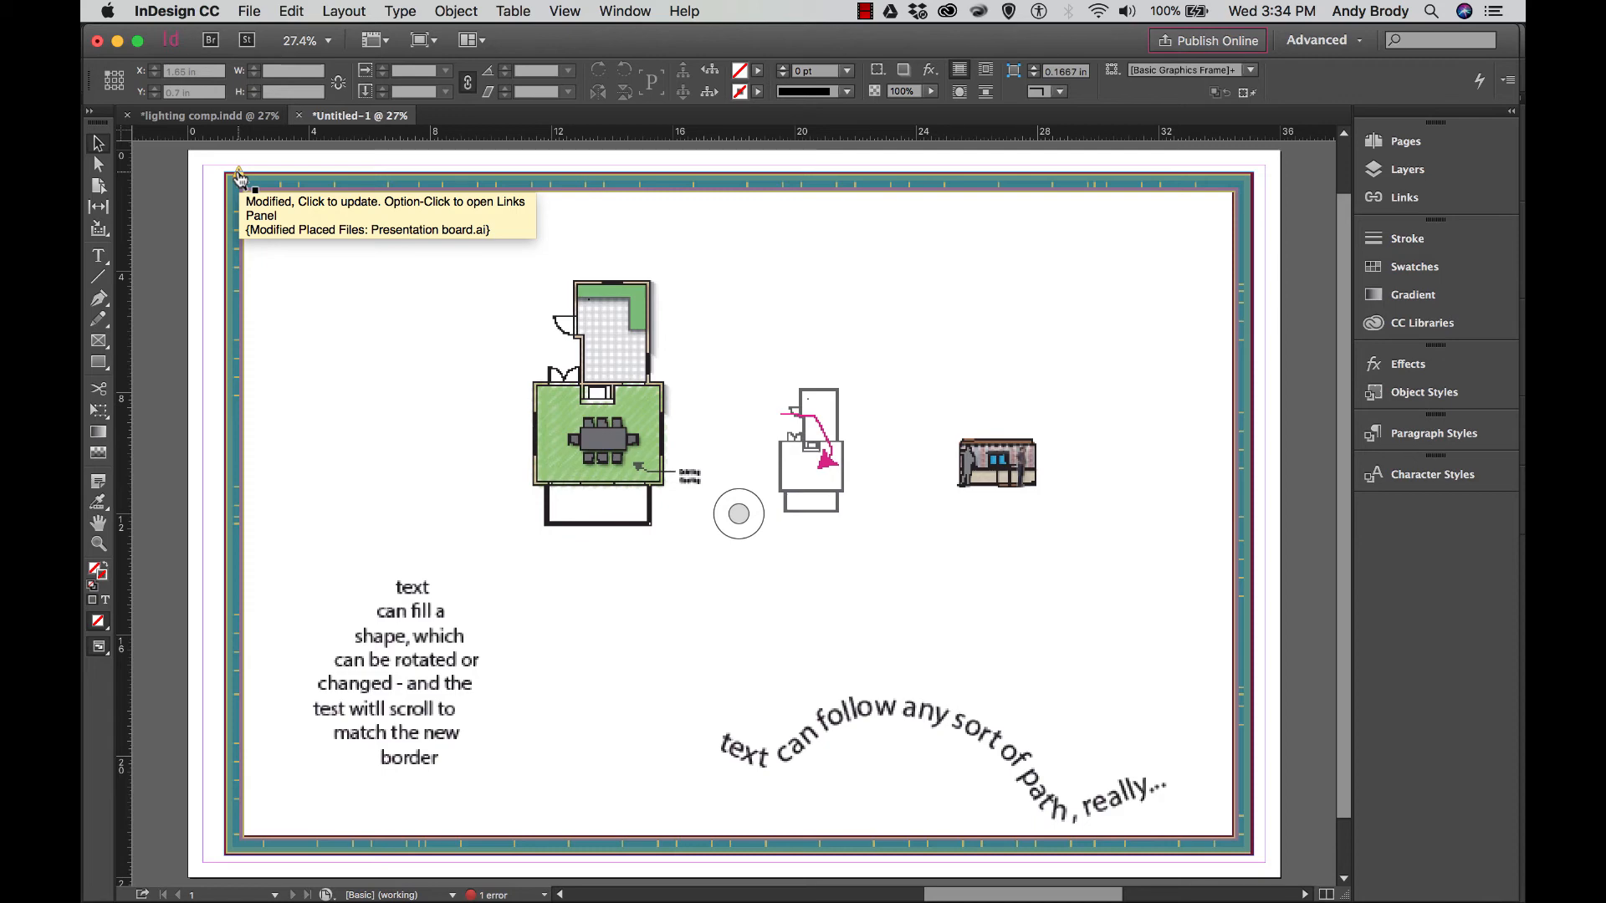
alt+click(239, 178)
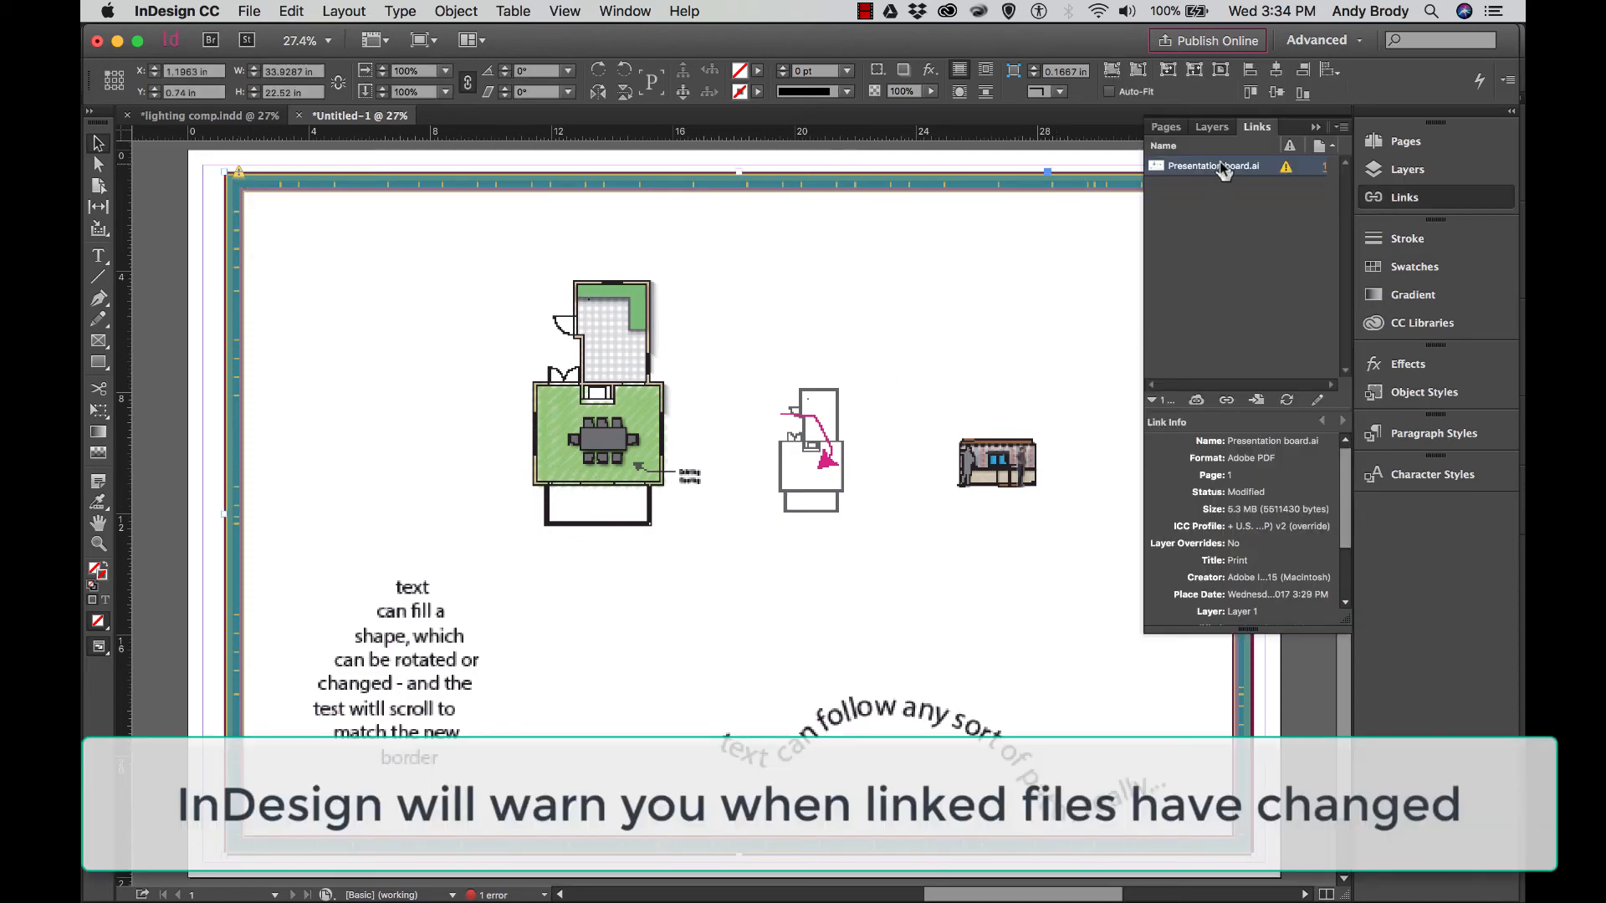
click(1287, 402)
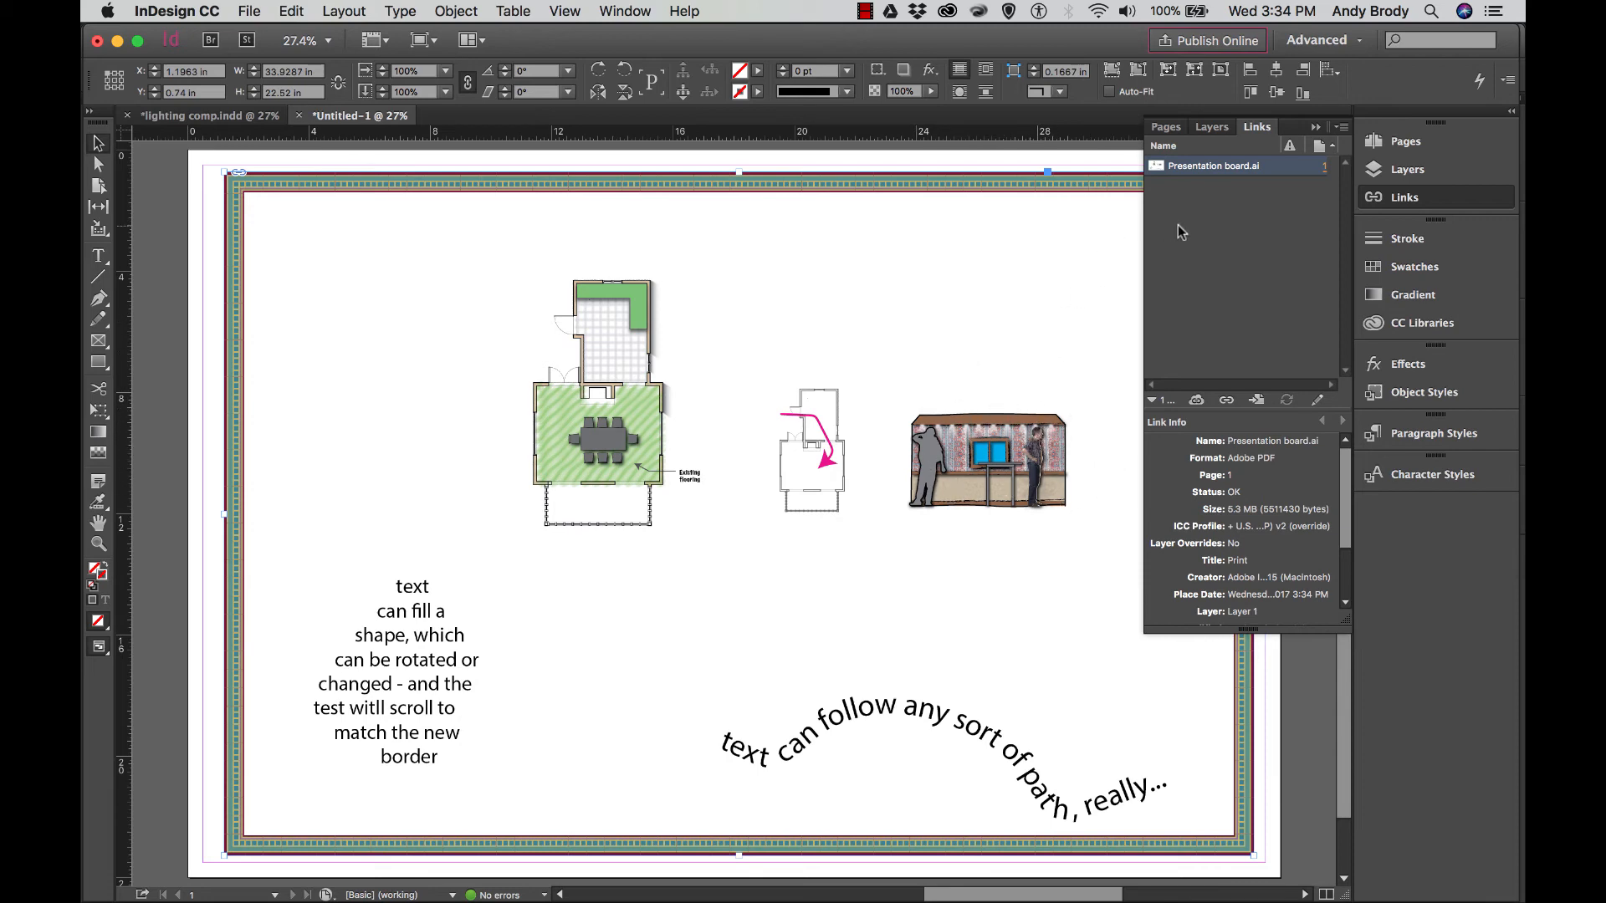
click(1315, 126)
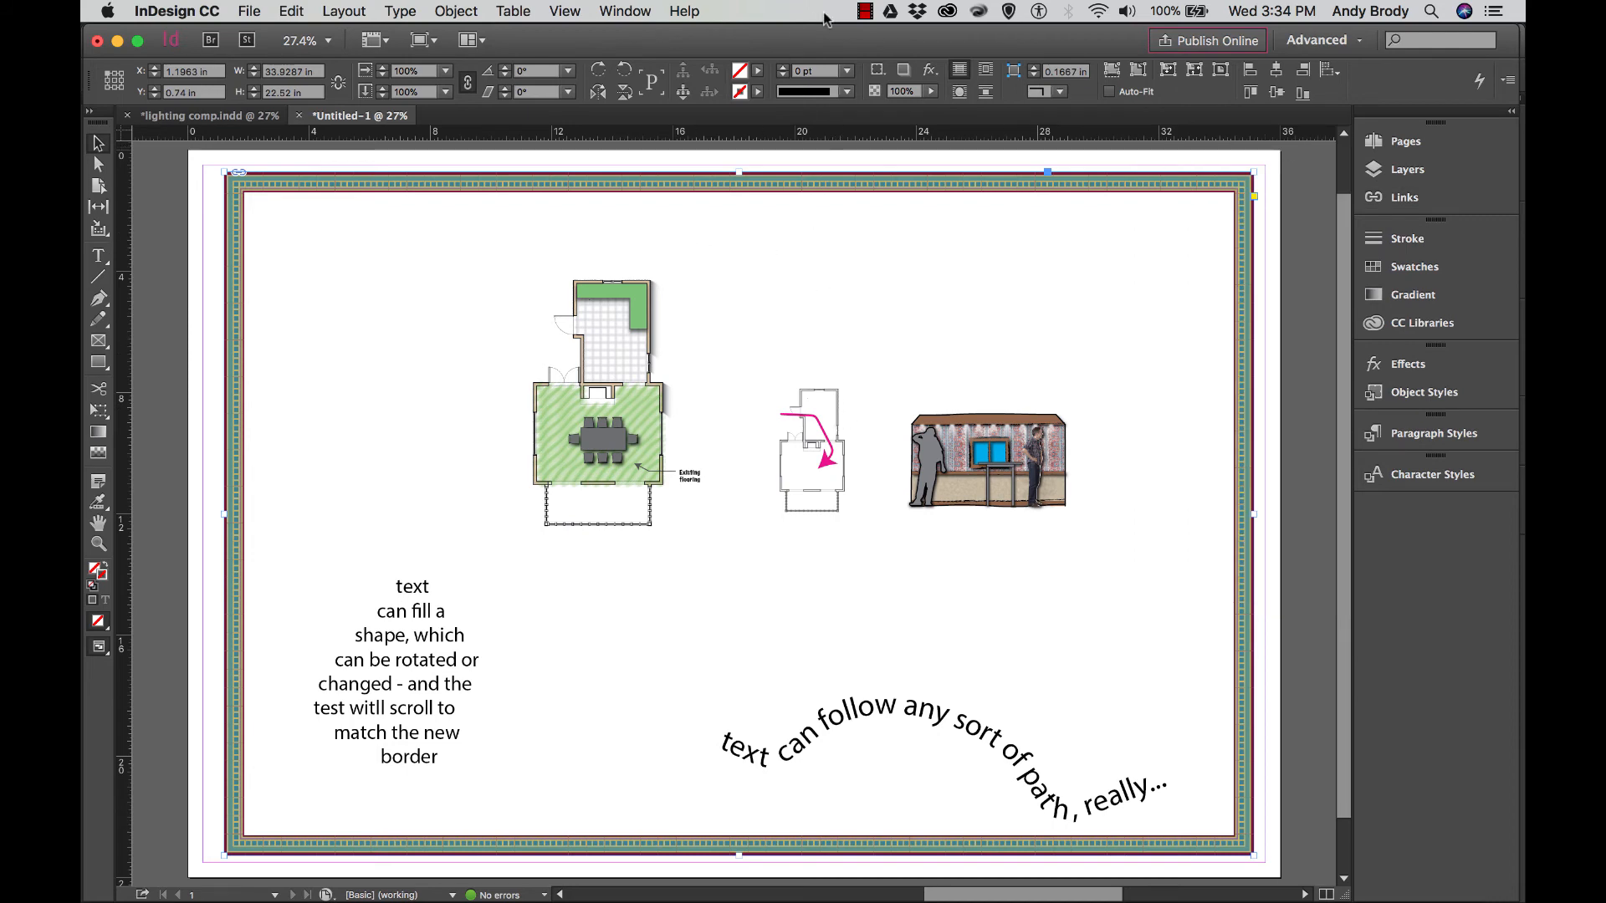
click(865, 11)
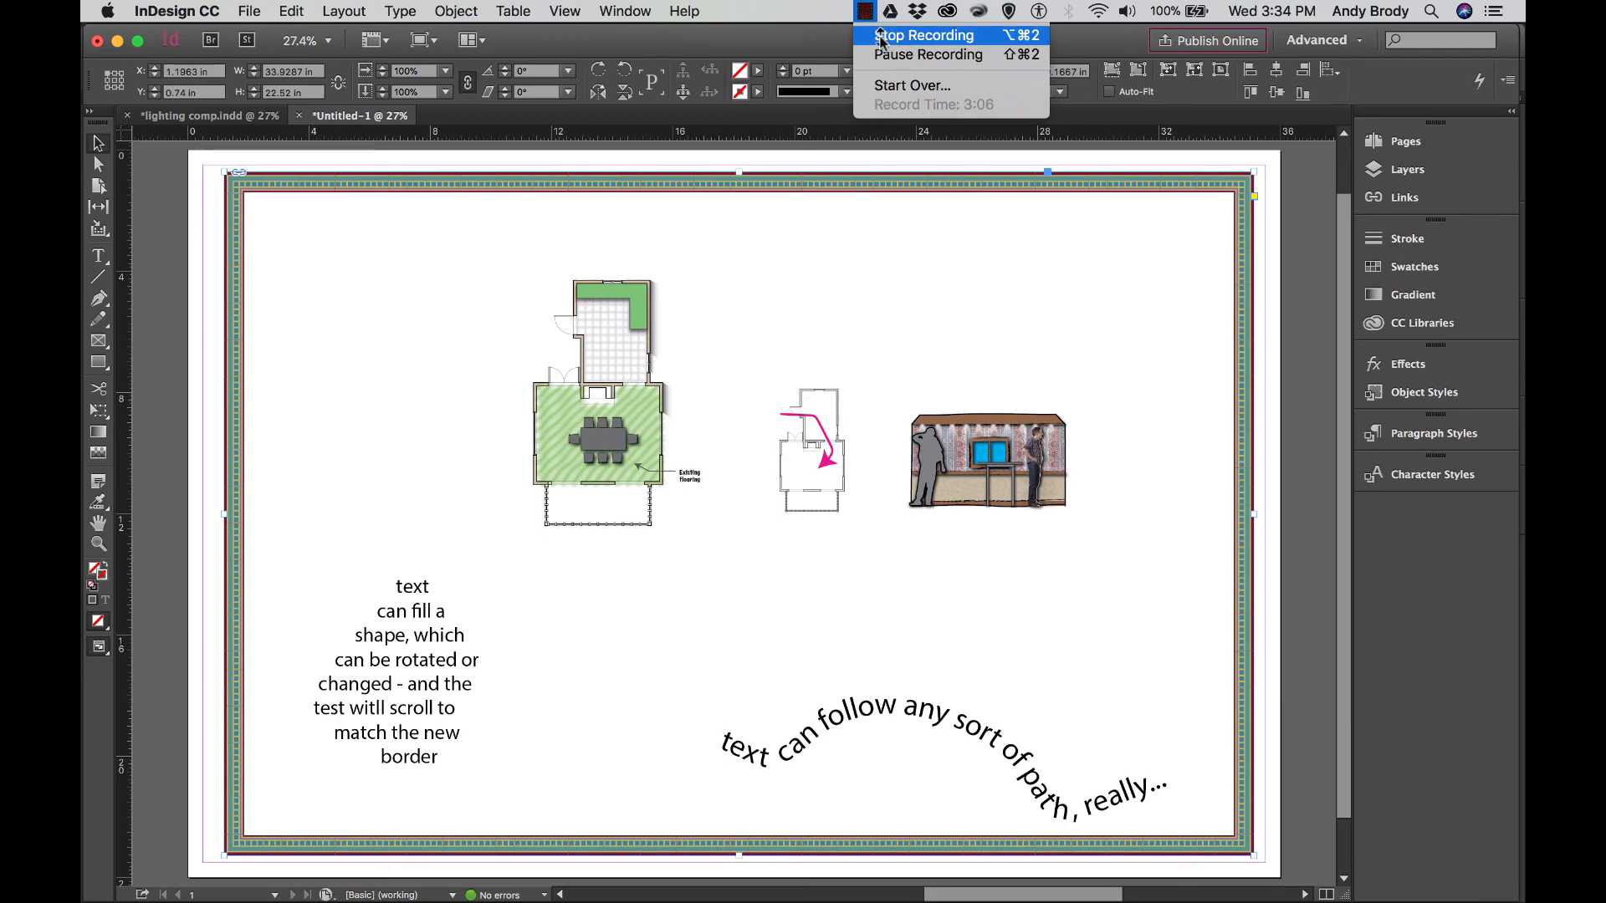
click(880, 36)
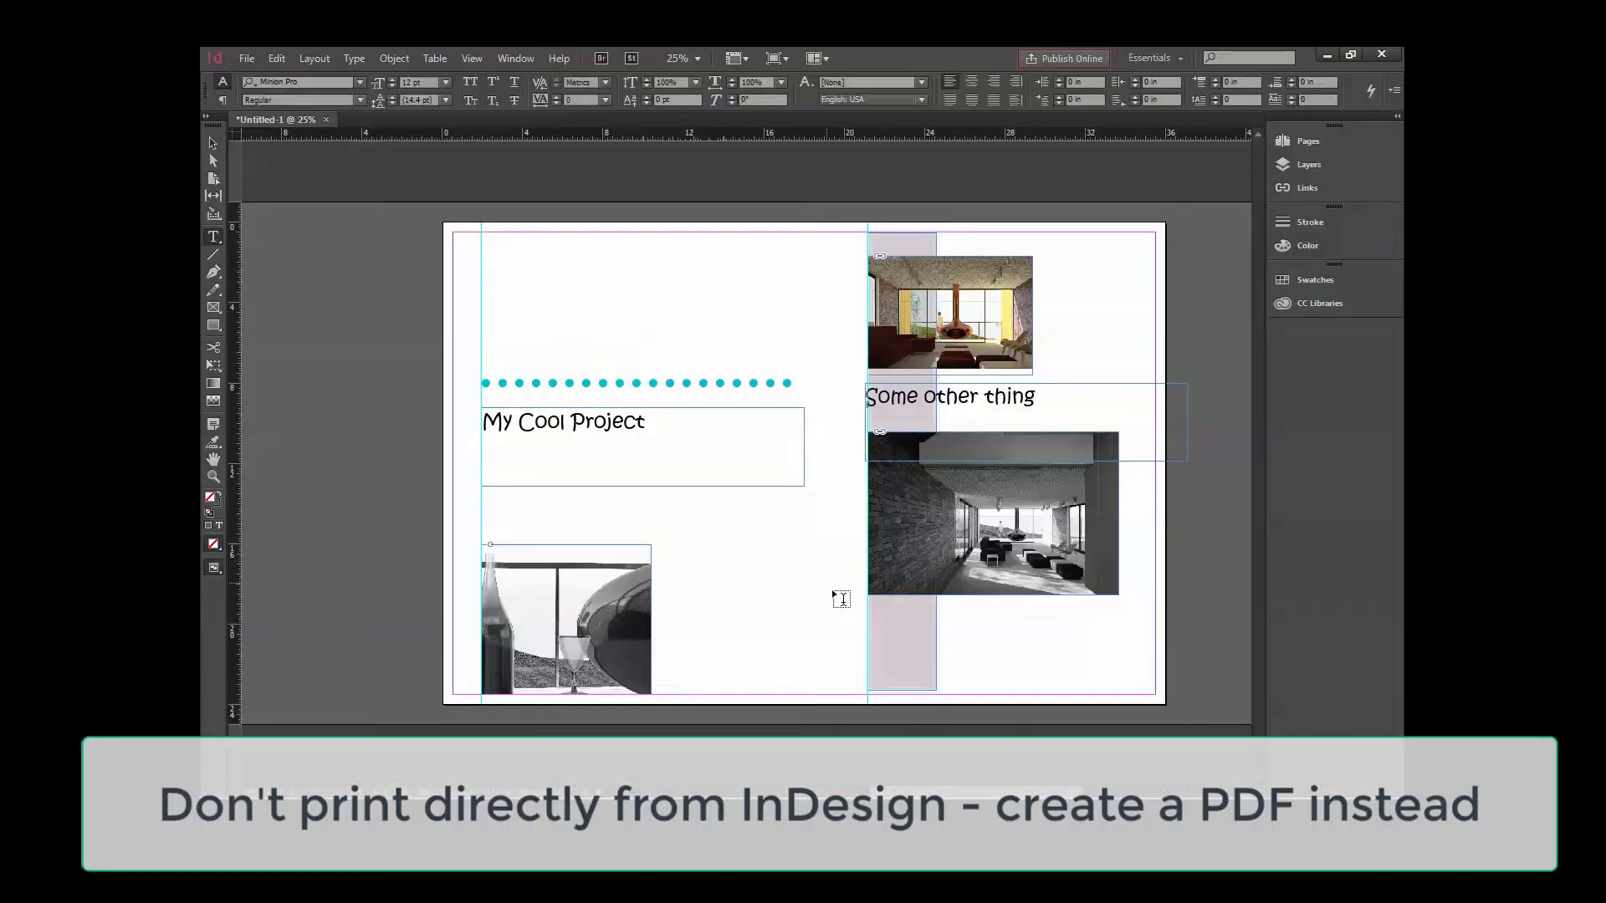
- Start printing the board document and choose Adobe PDF as the printer
click(216, 59)
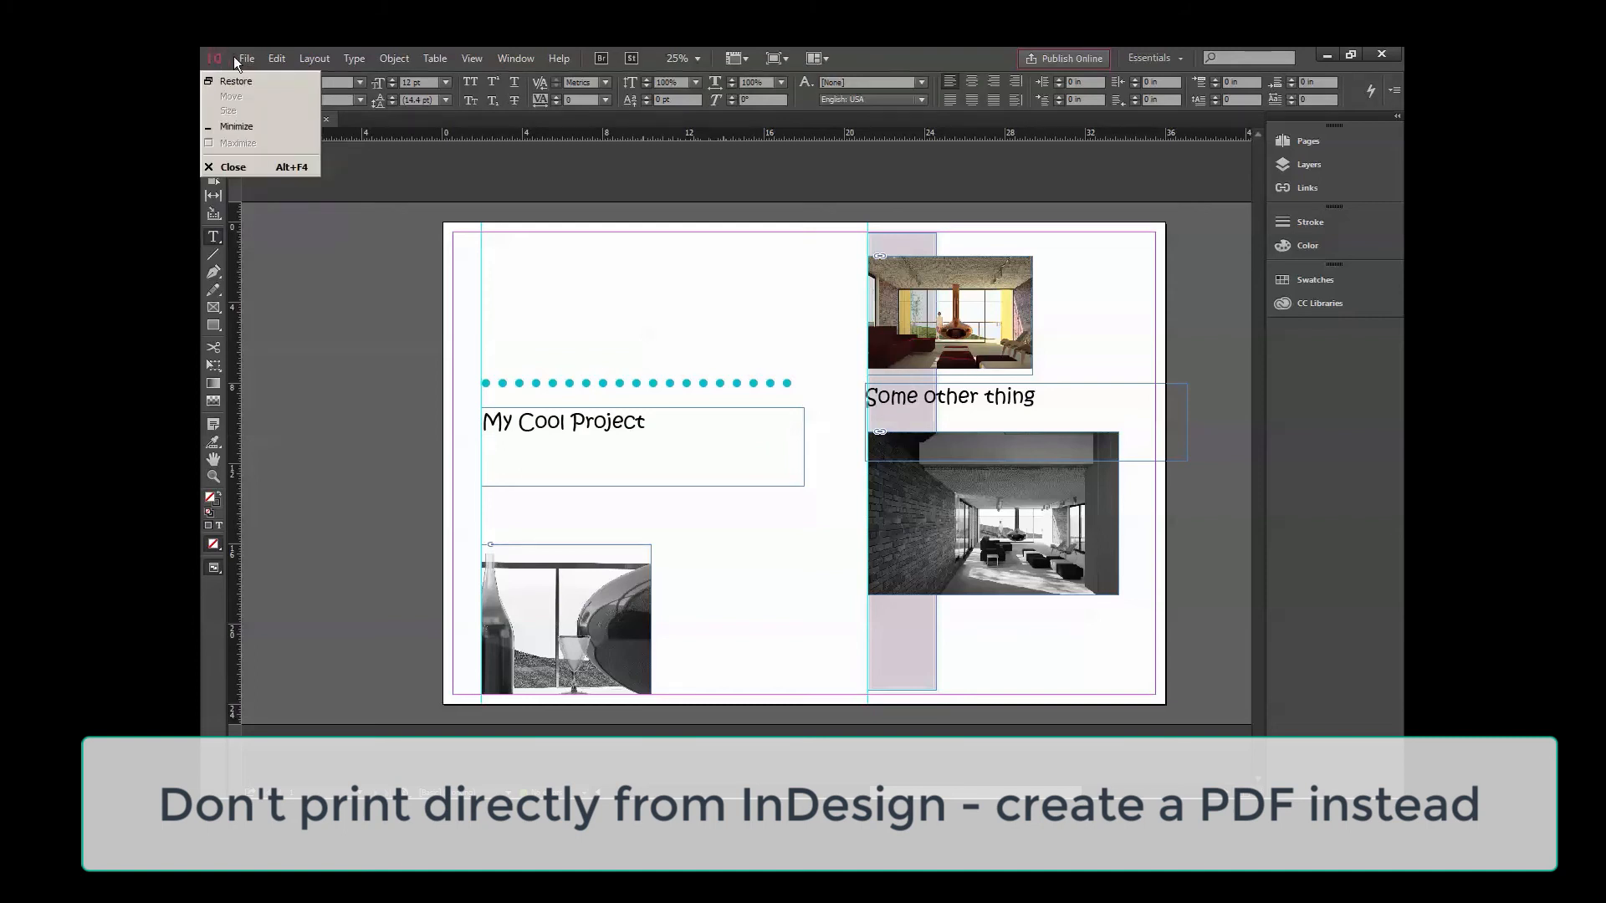
click(245, 60)
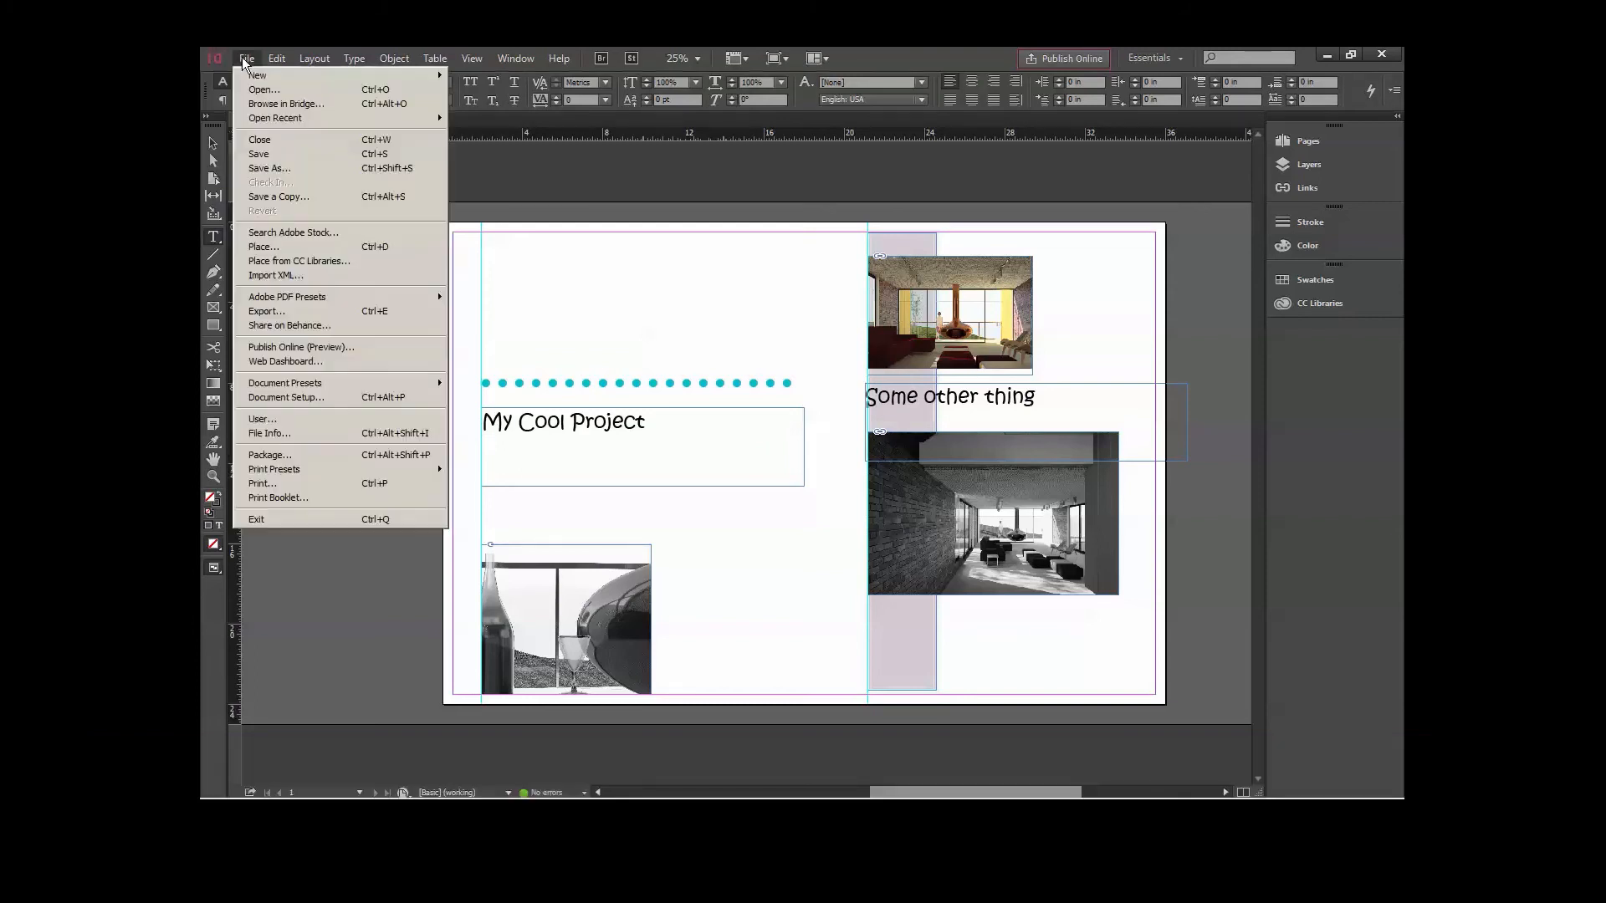
click(306, 487)
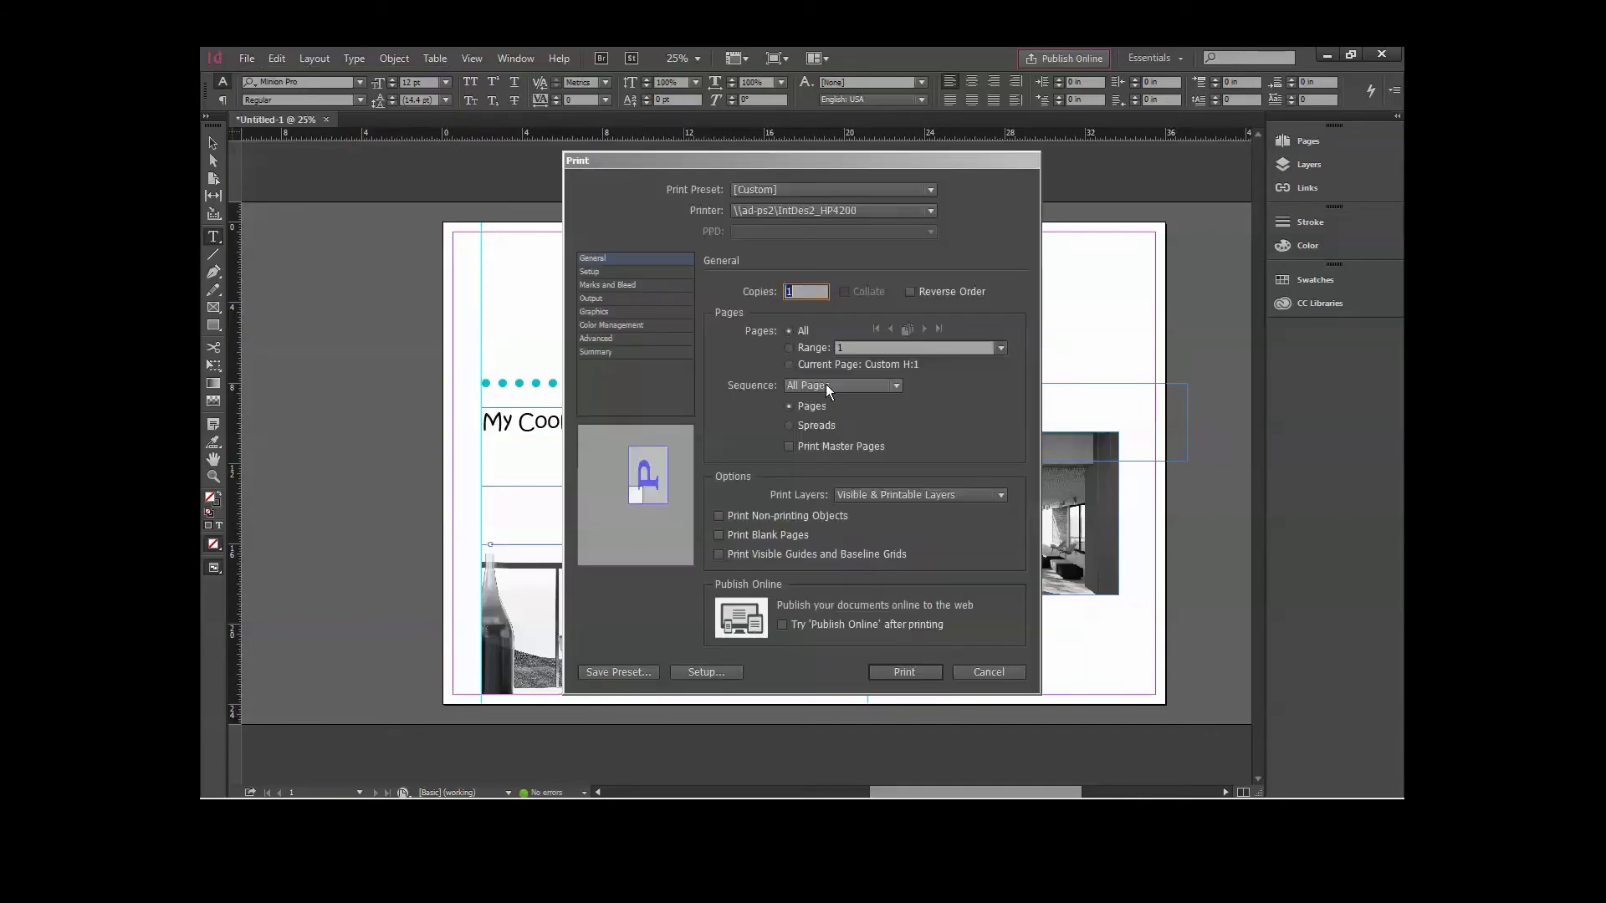
click(764, 206)
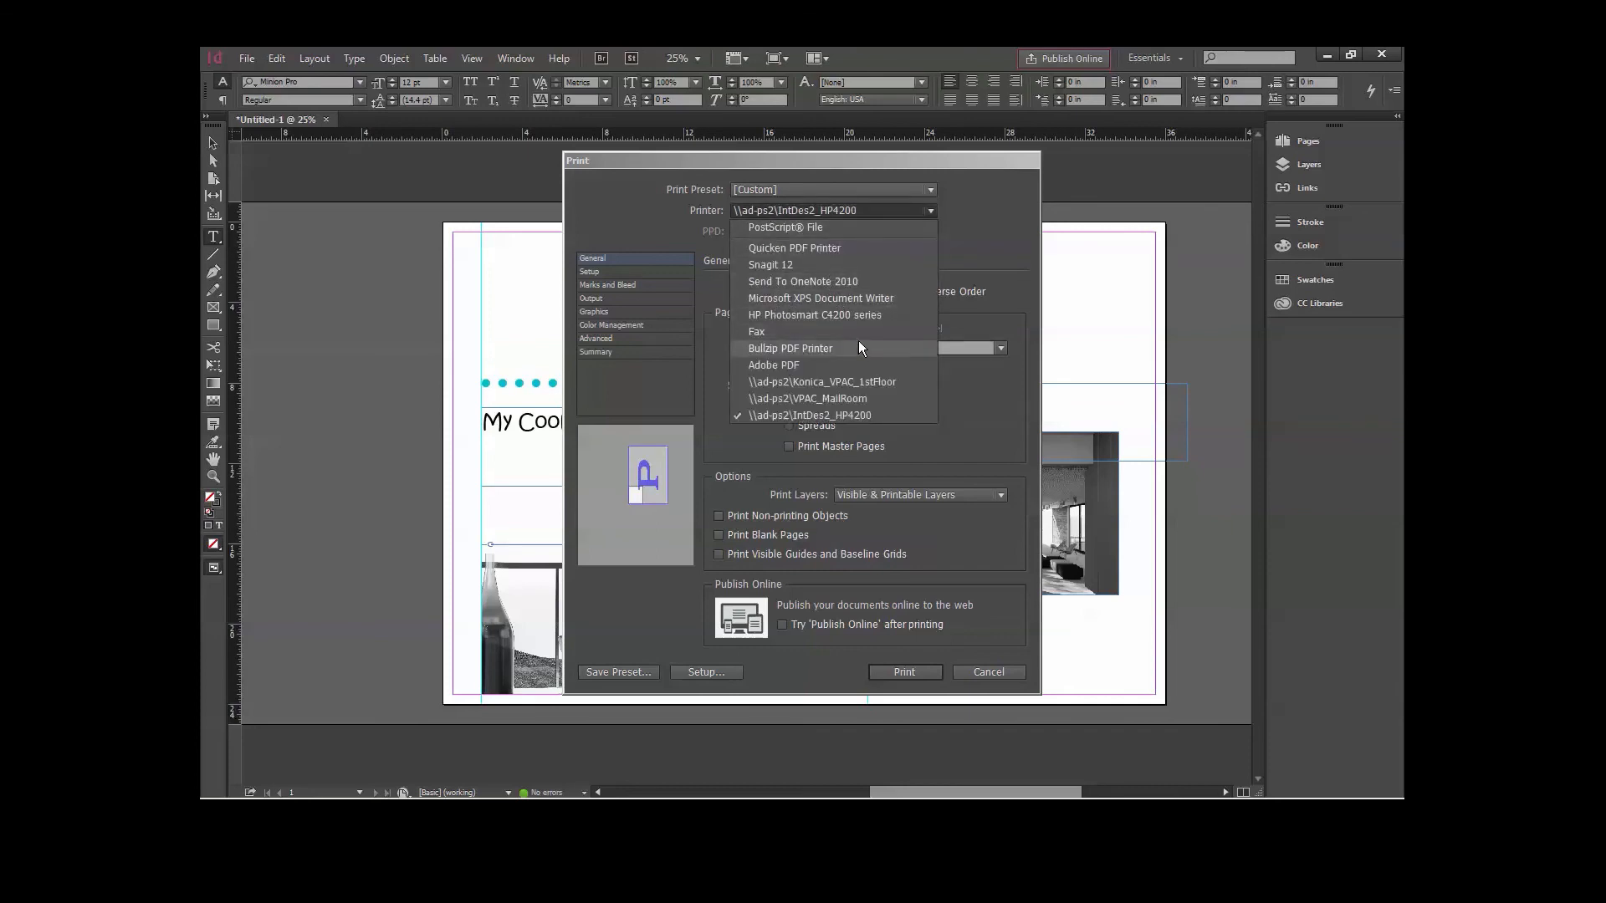
click(853, 210)
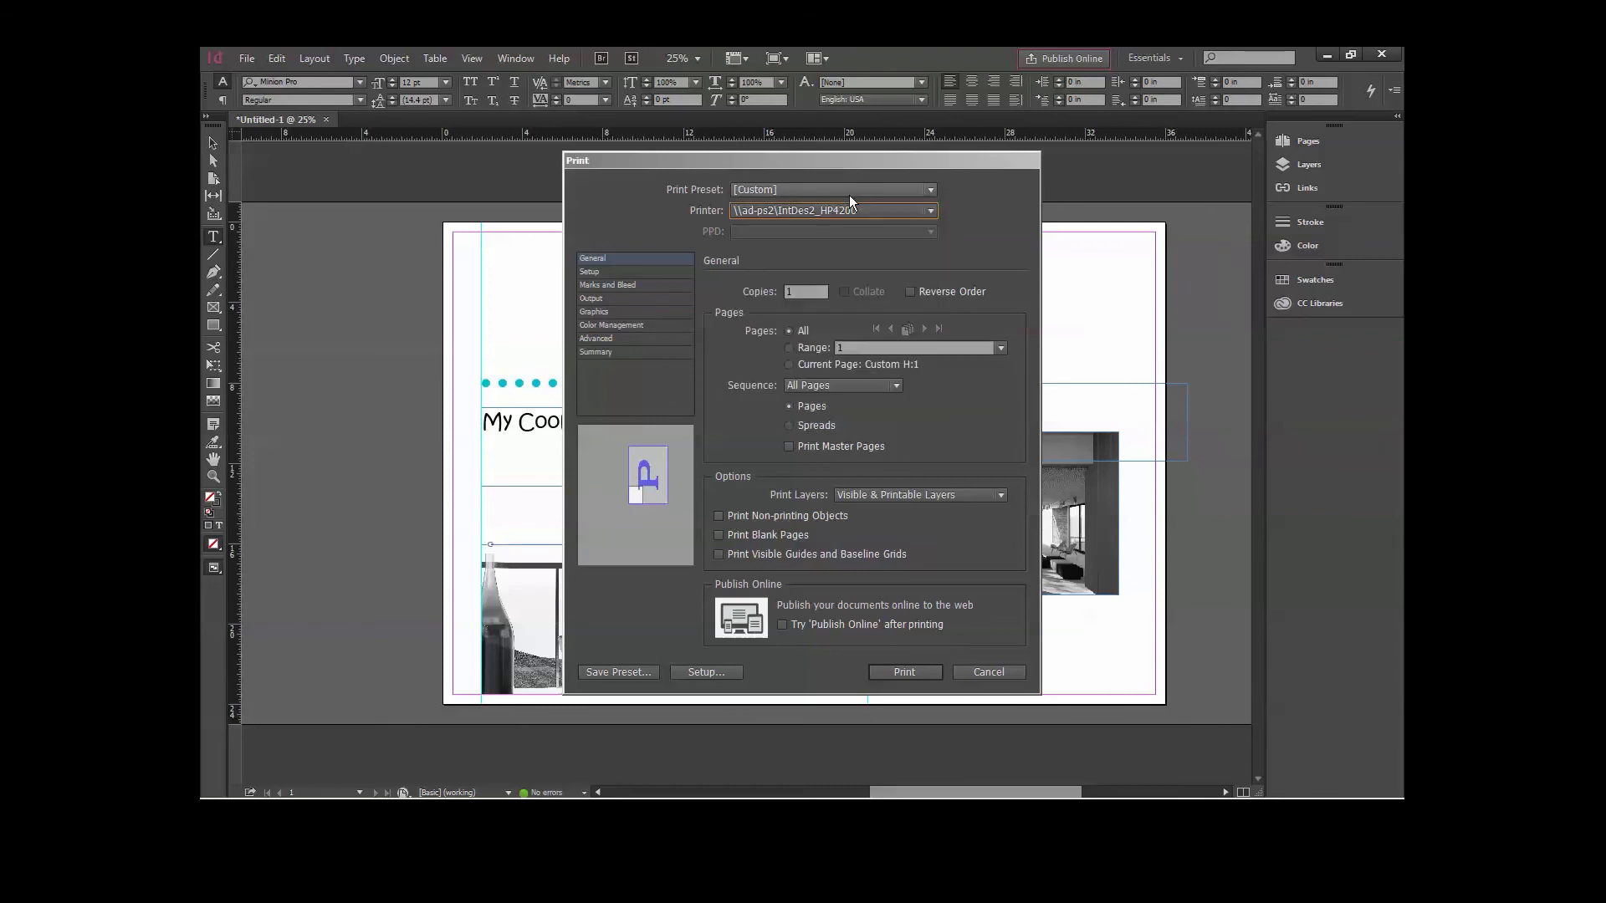
click(833, 210)
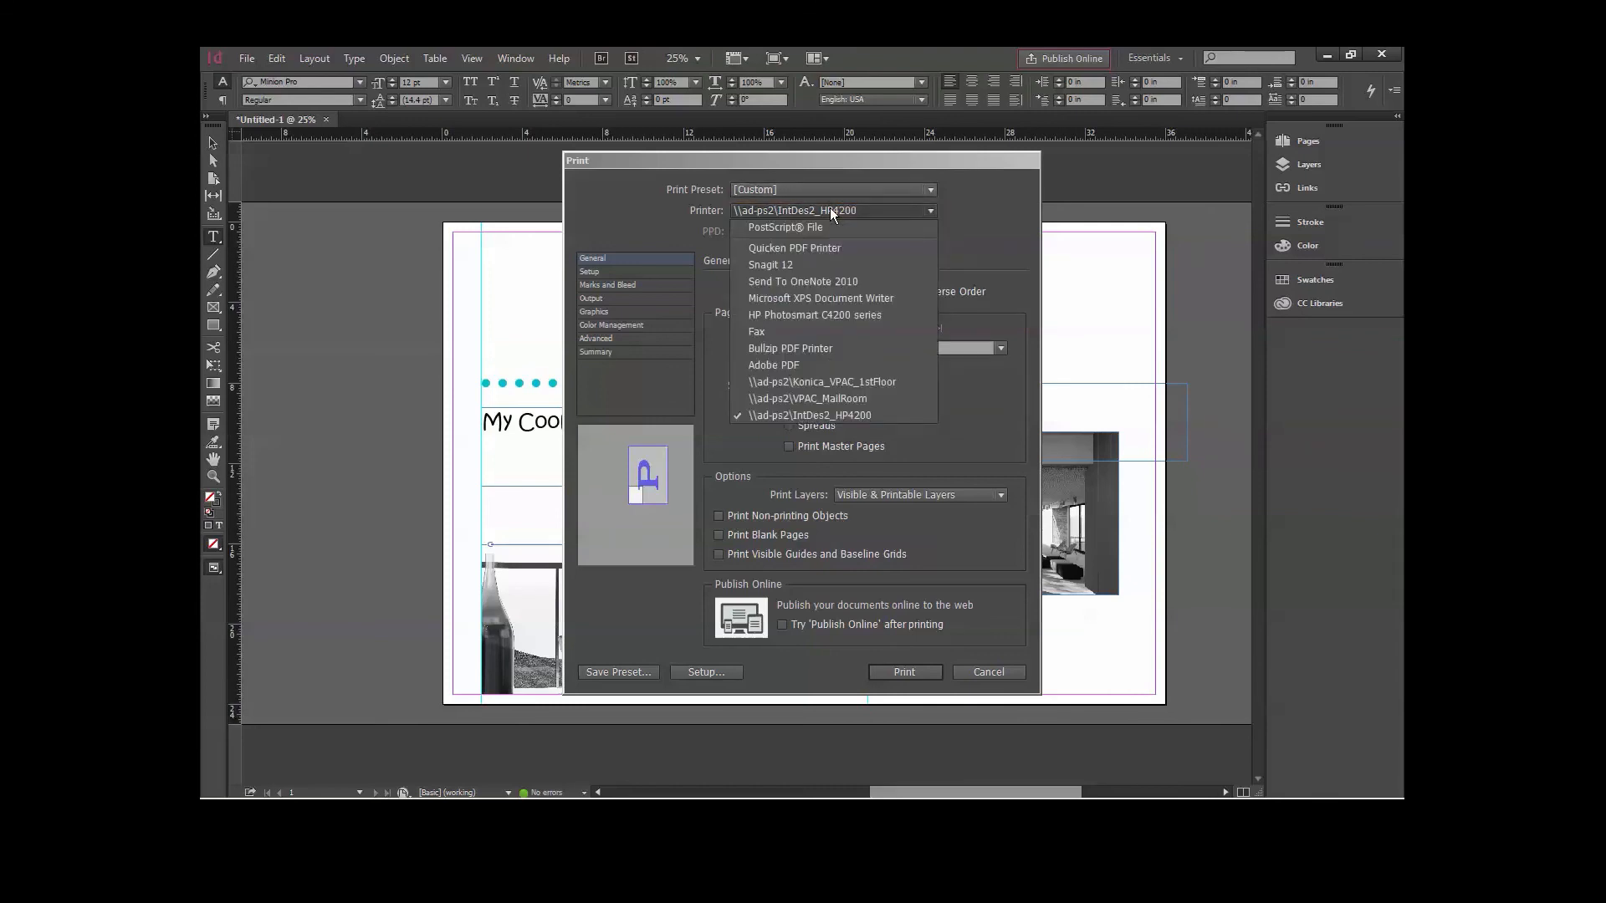
click(799, 363)
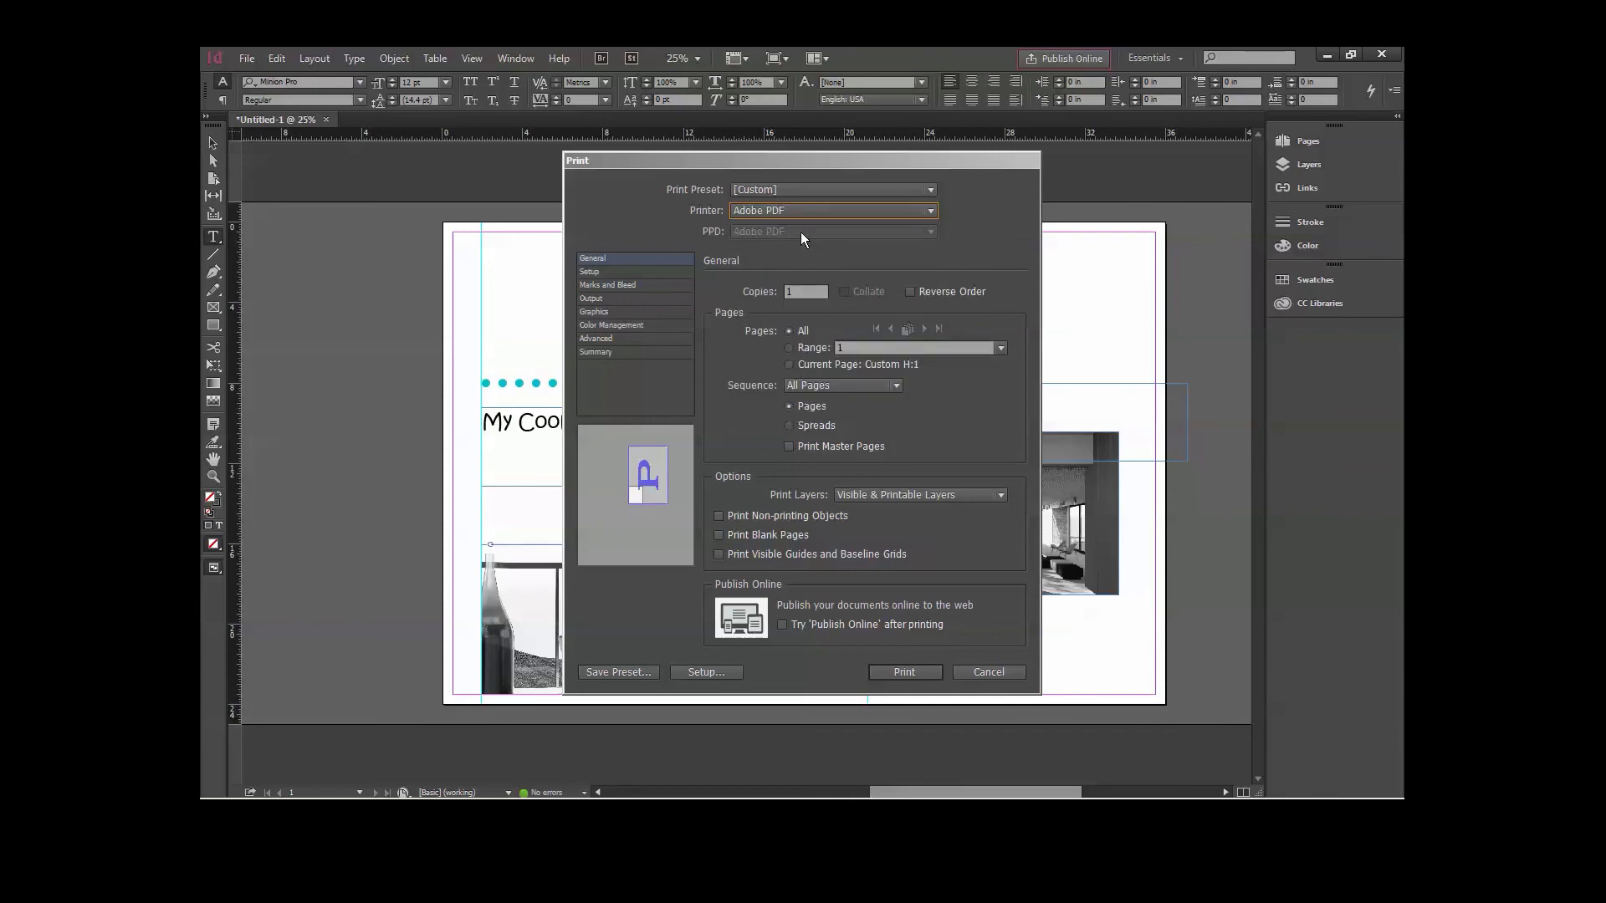
- Set the Adobe PDF printer's default conversion settings to Press Quality, check the layout and paper/quality preferences, and accept the printer setup
click(703, 671)
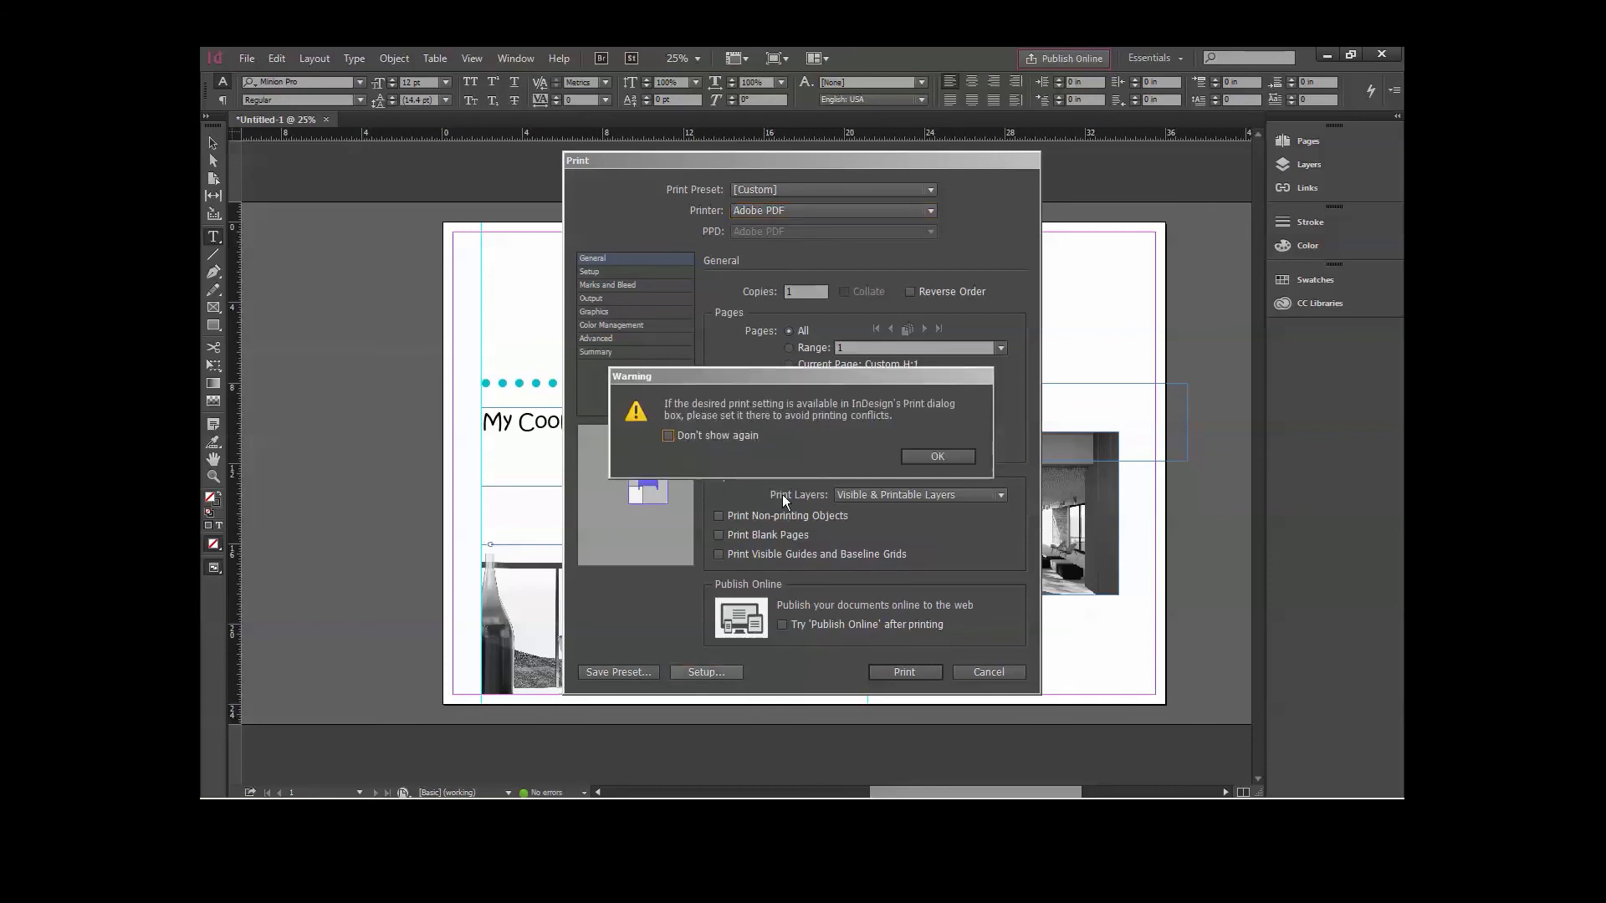
click(930, 458)
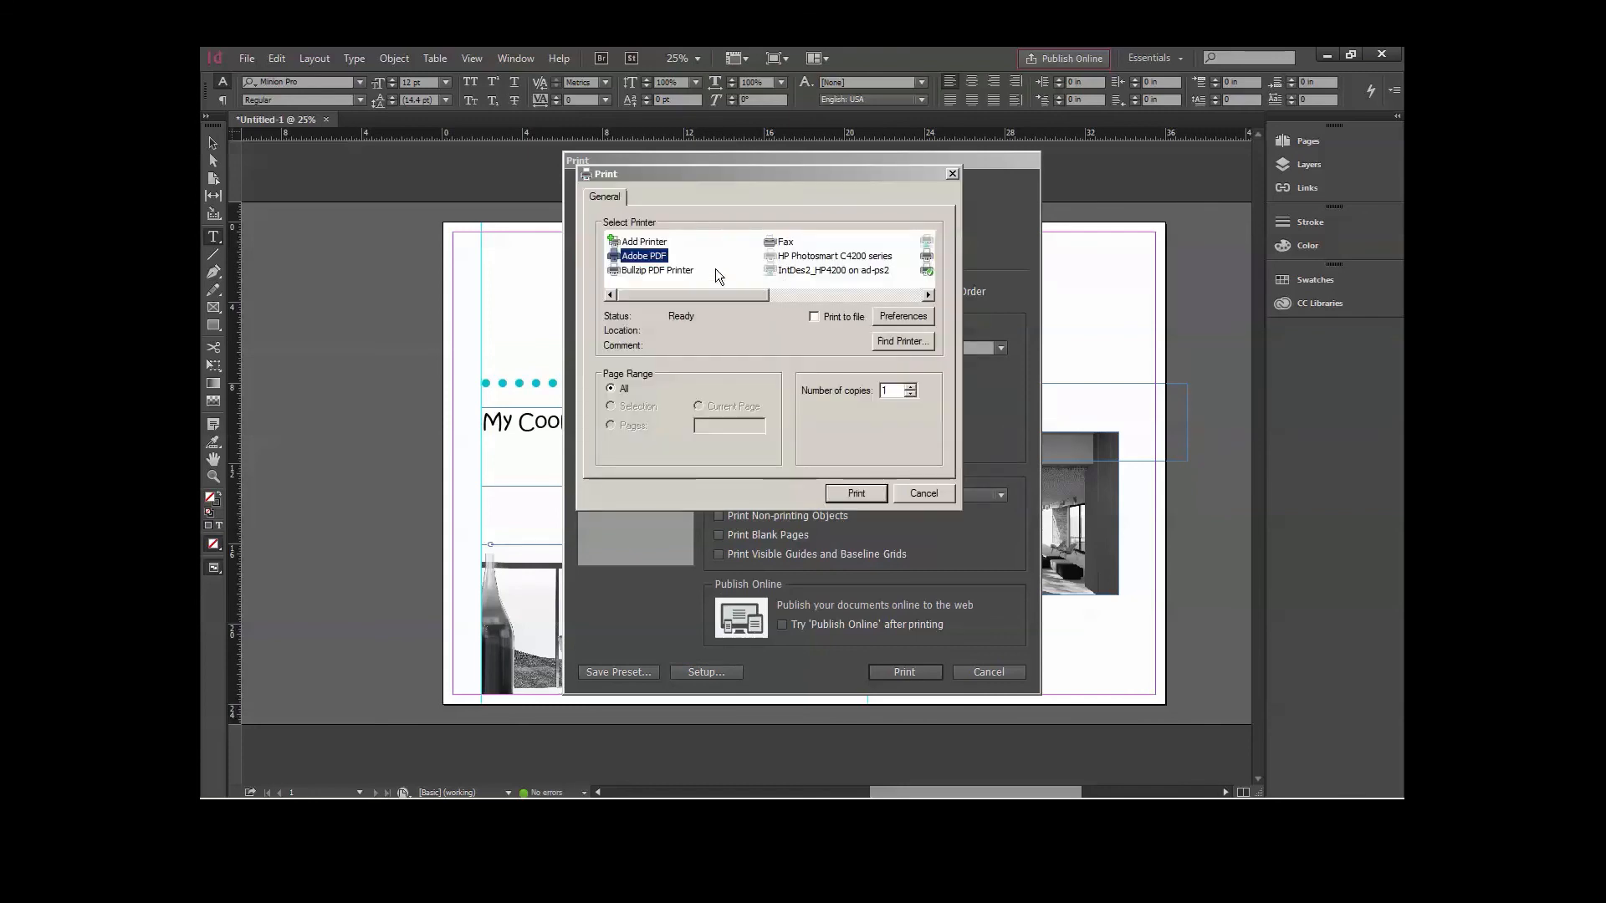
click(883, 319)
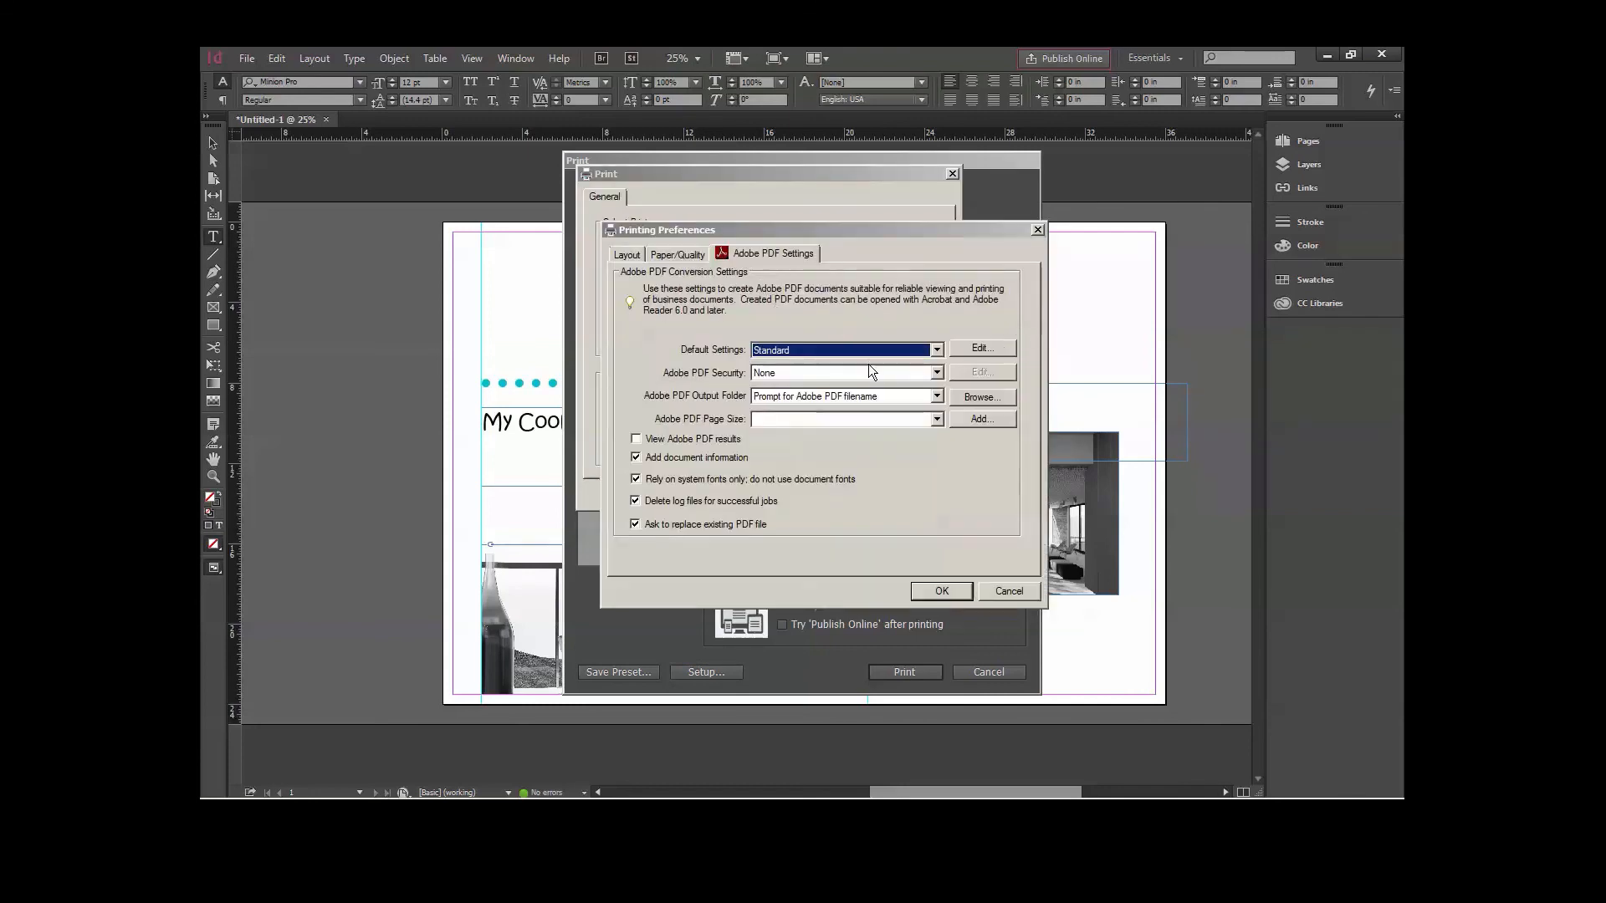
click(783, 355)
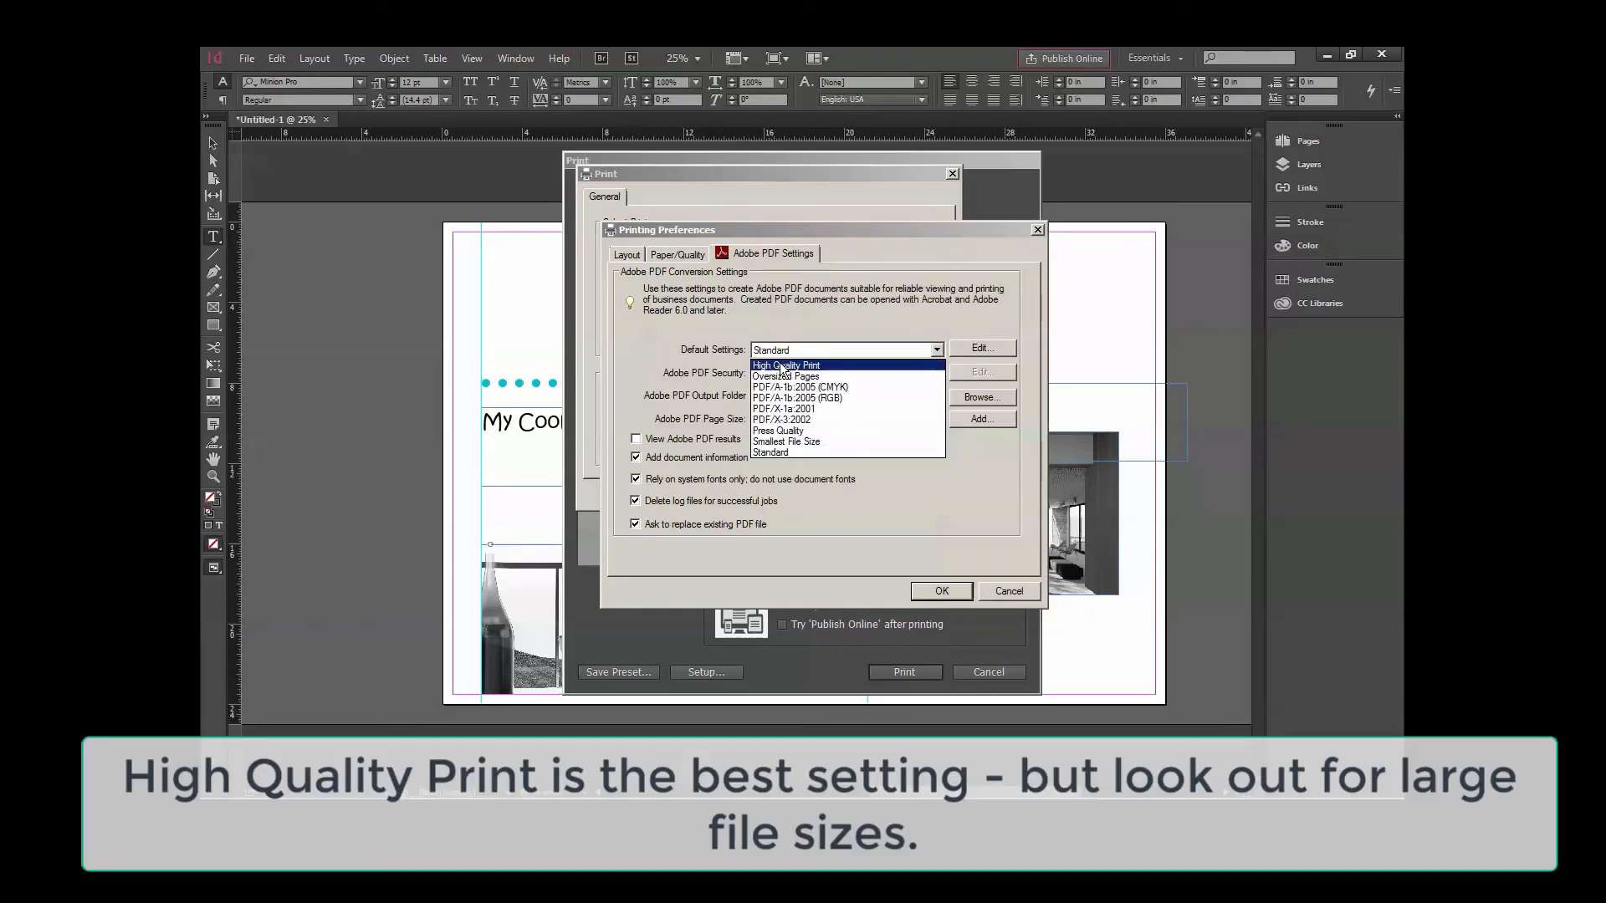
click(784, 431)
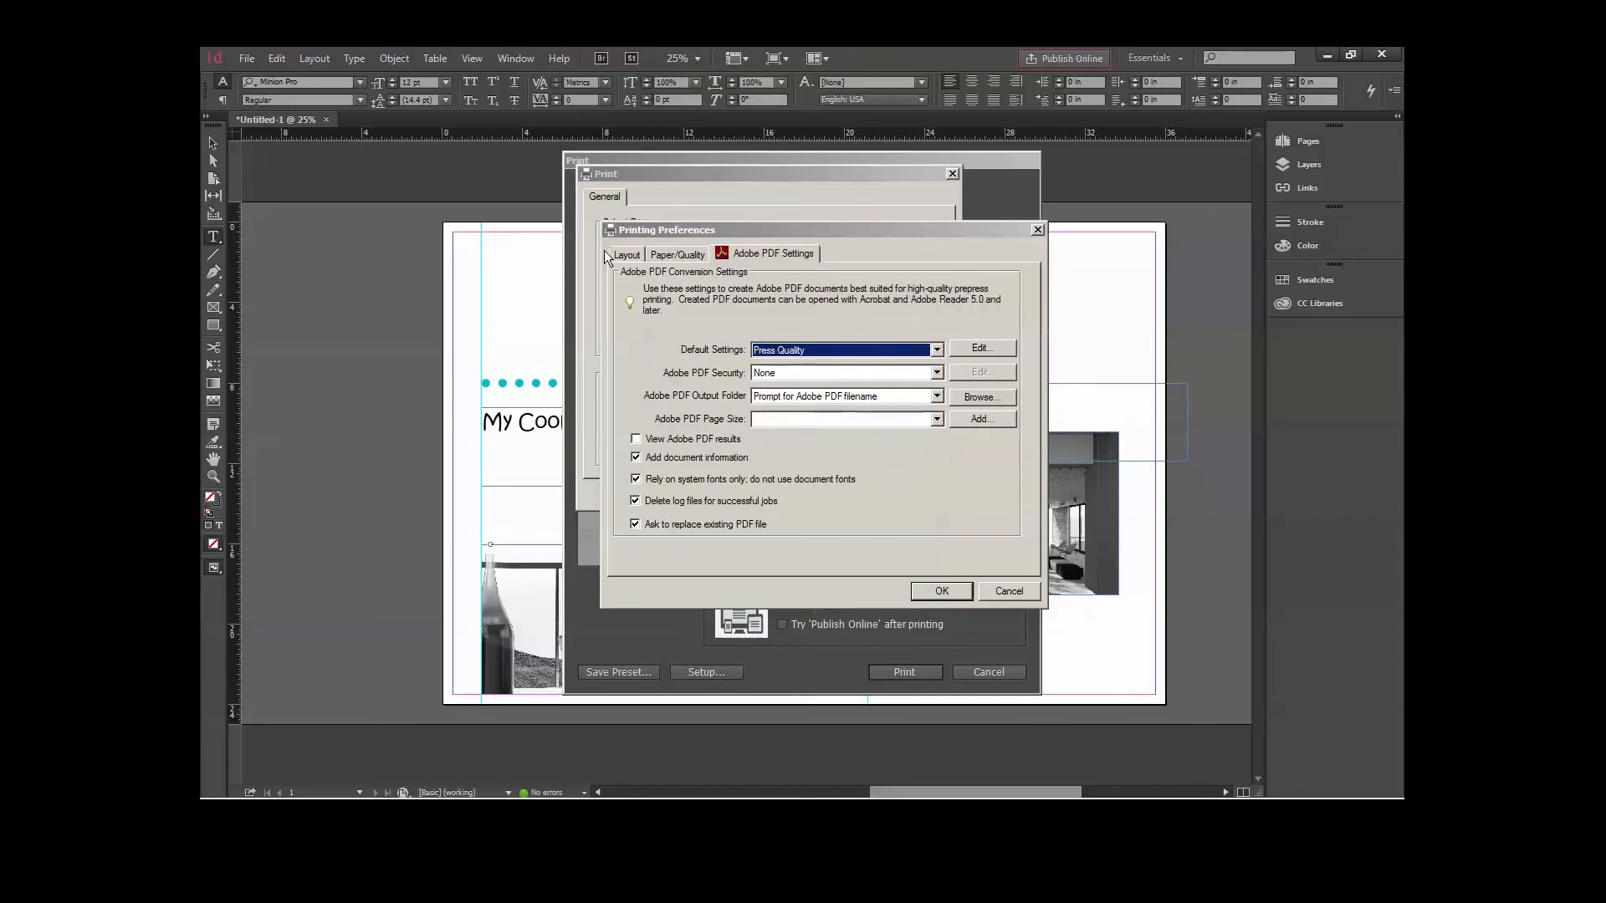
click(629, 256)
click(669, 256)
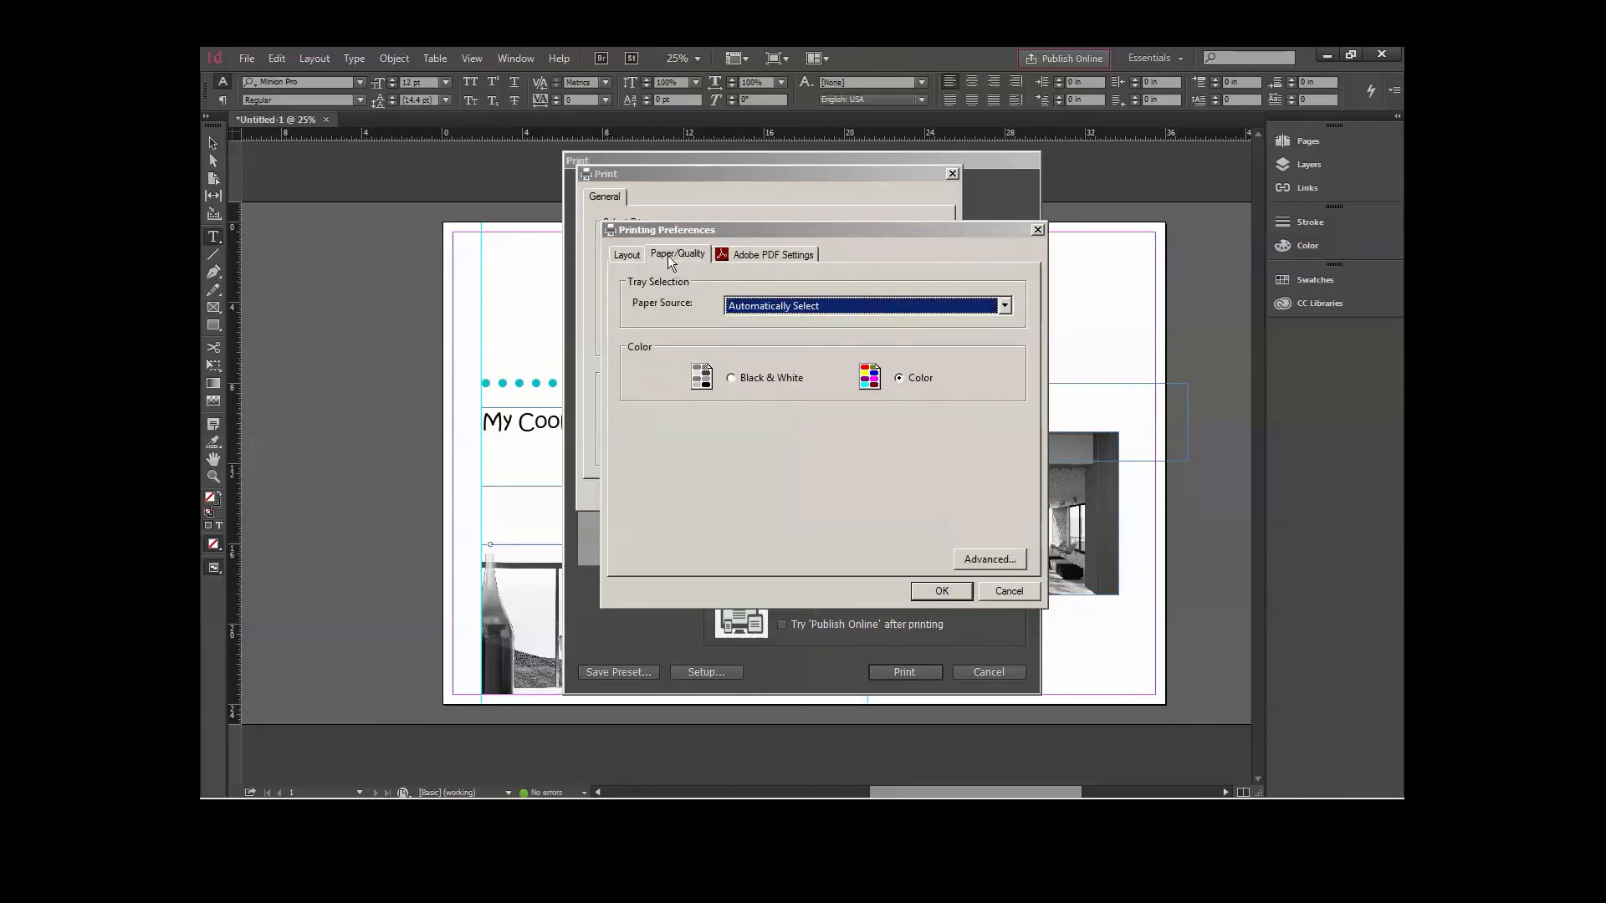
click(939, 592)
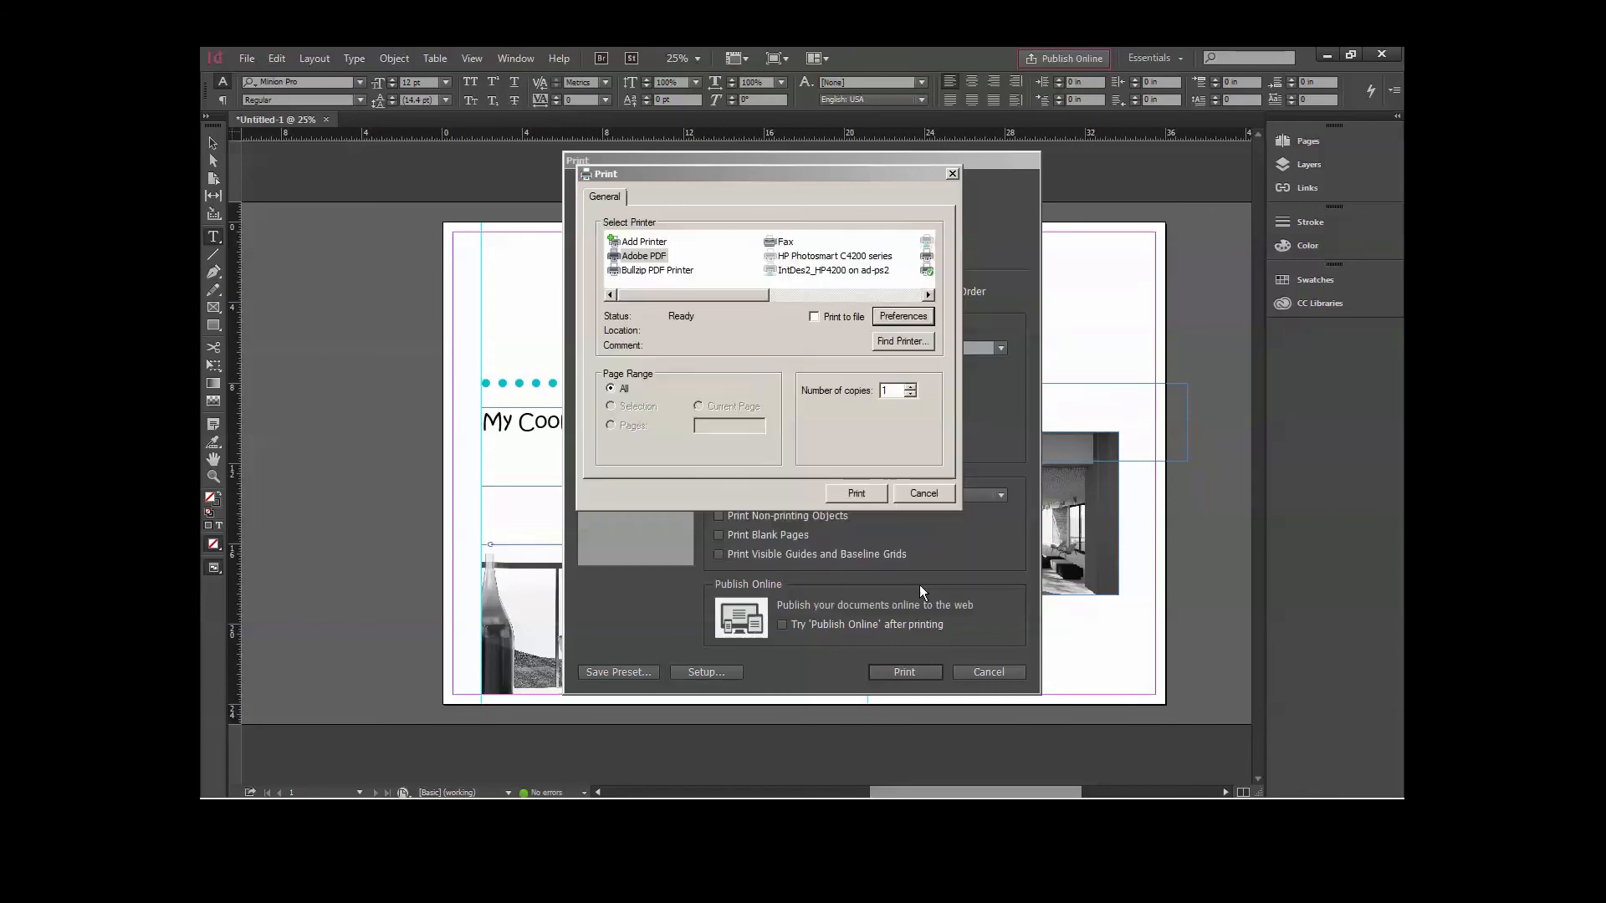
click(857, 493)
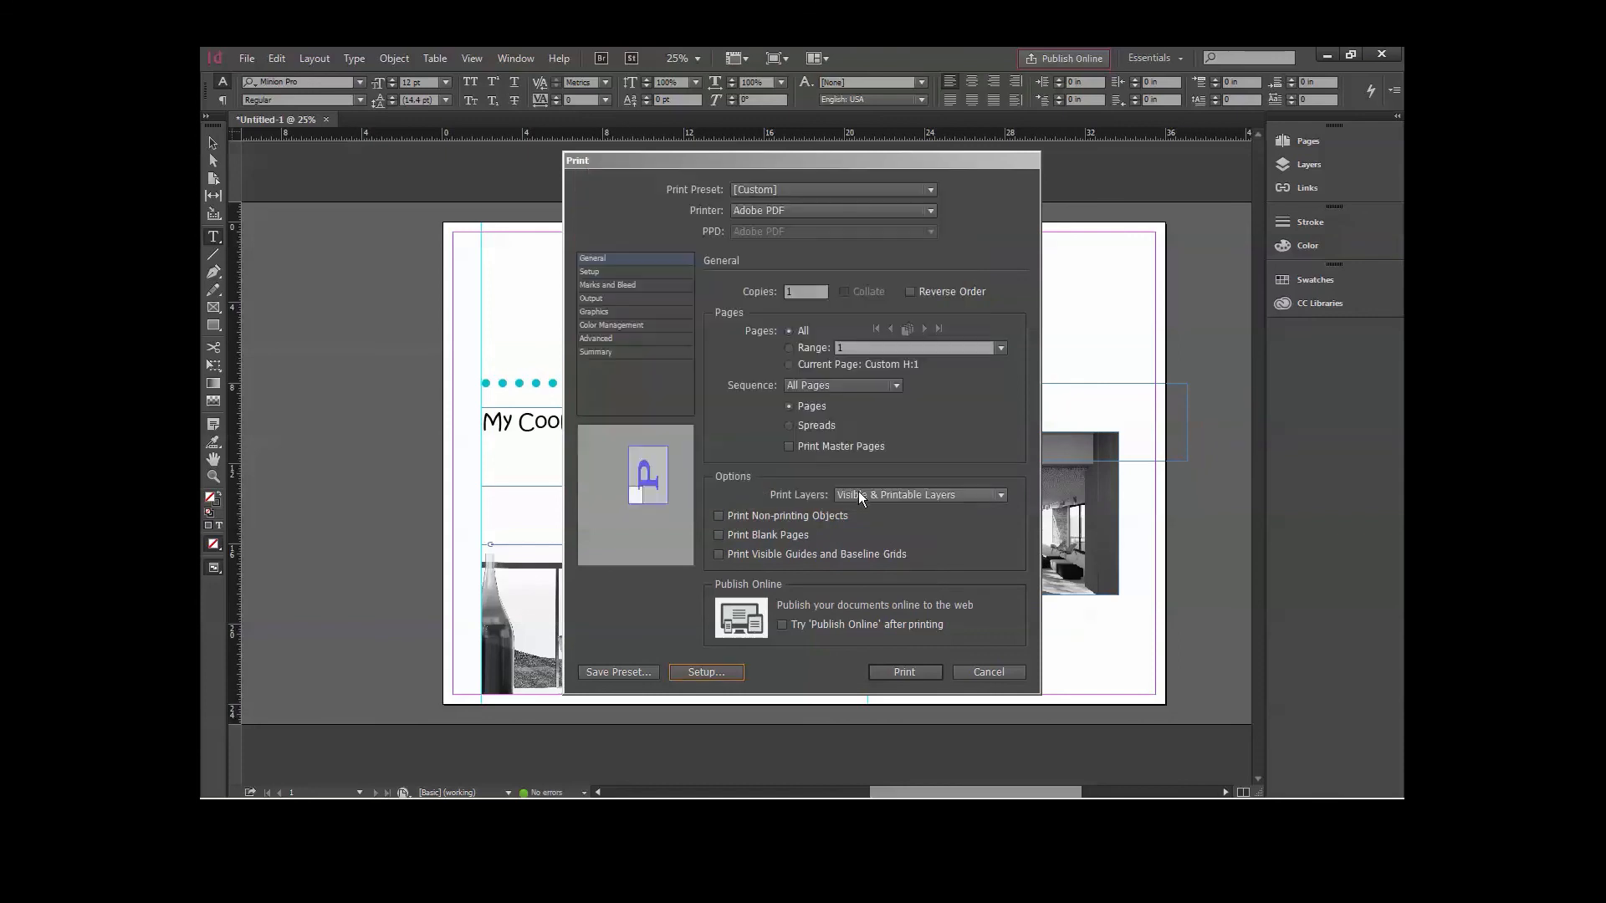
- Print the board to a PDF saved on the Desktop as Untitled-1.pdf, replacing the existing file
click(898, 669)
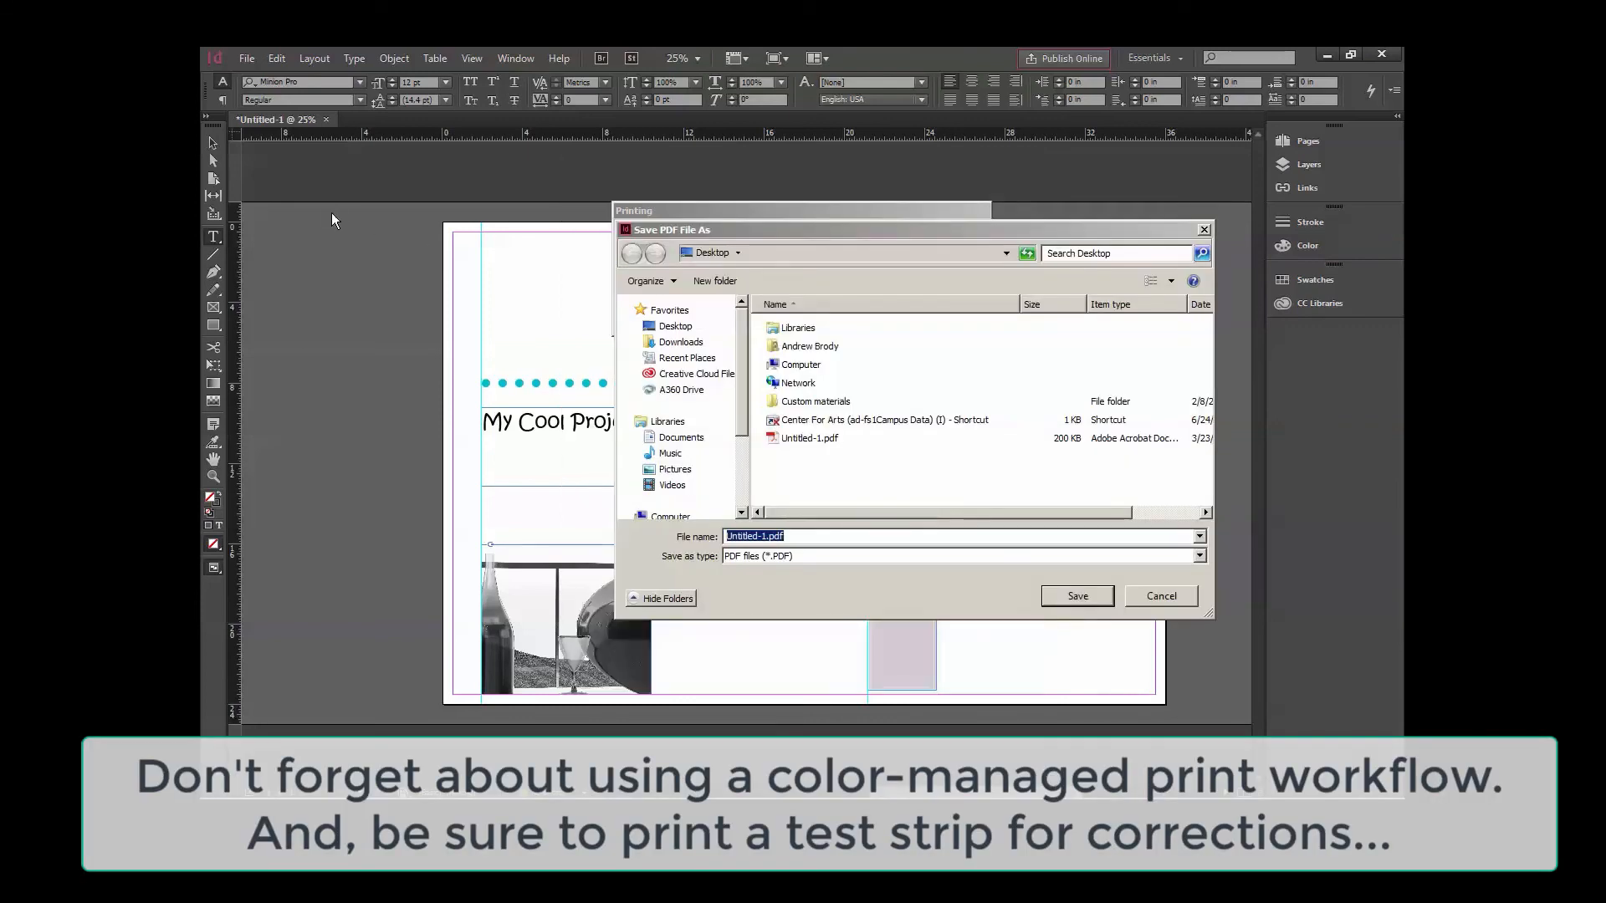
click(1059, 596)
click(855, 437)
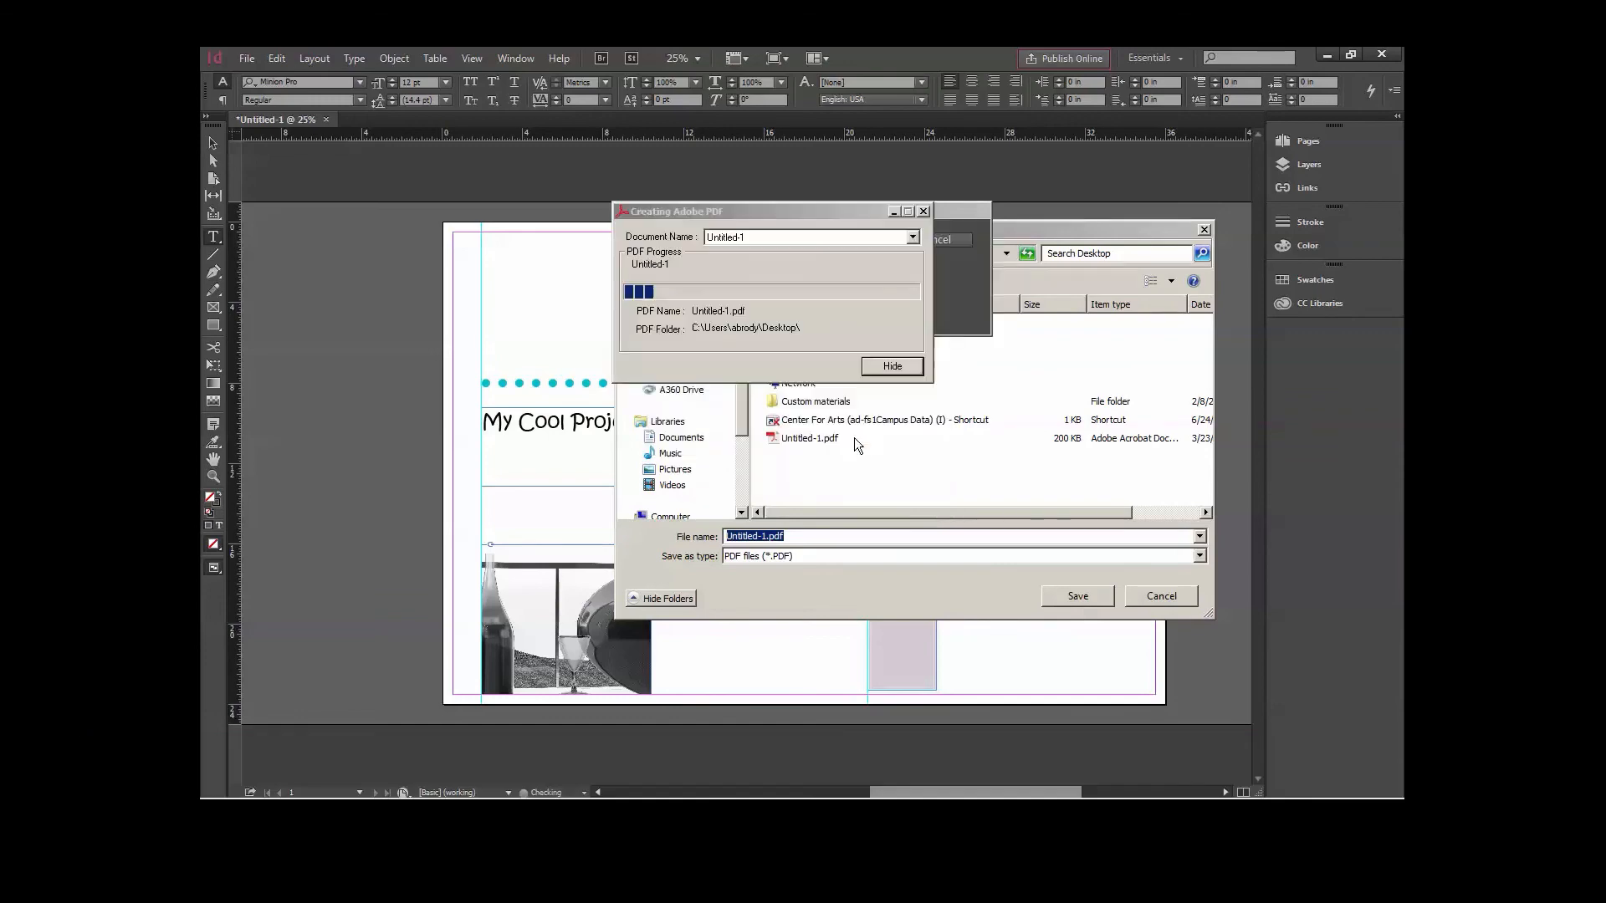